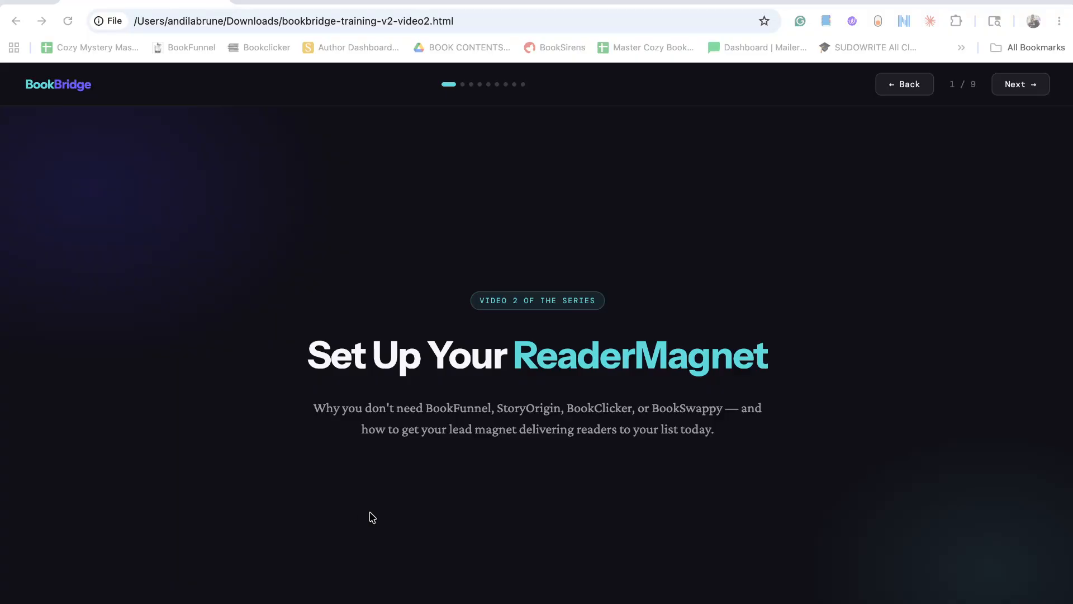
Advance the training presentation through the ReaderBridge overview to the sign-up and pricing slide.
click(1018, 84)
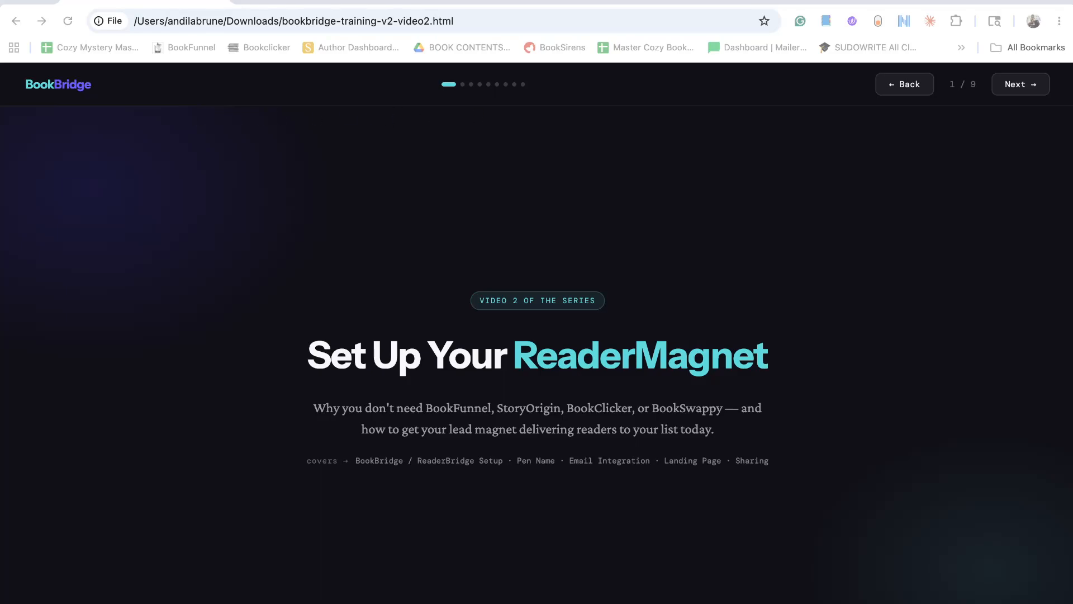
click(1019, 84)
click(1020, 83)
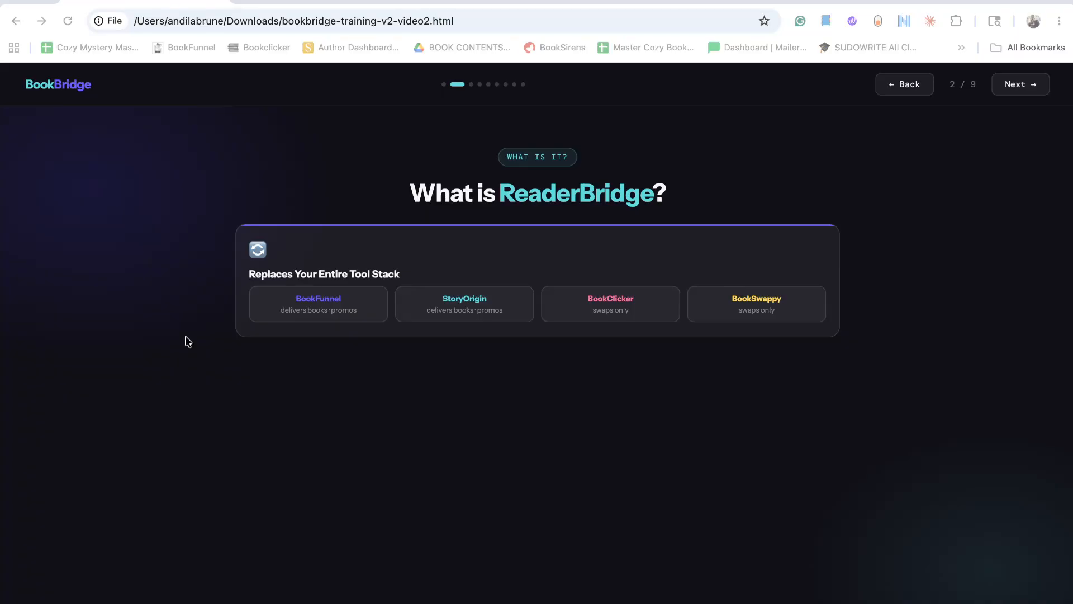
click(1026, 88)
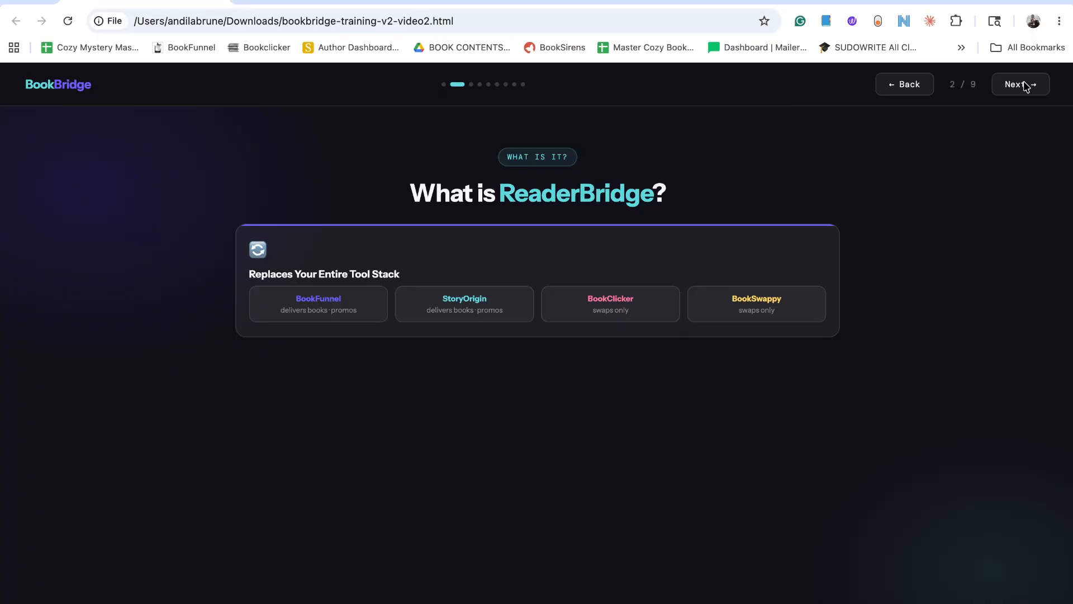
click(1027, 87)
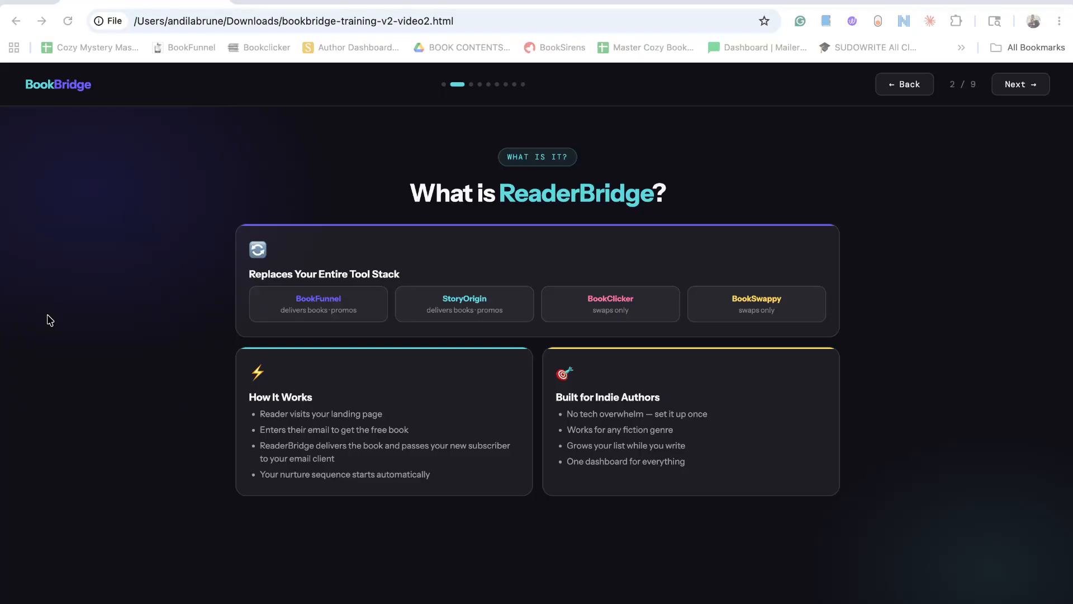
click(1015, 83)
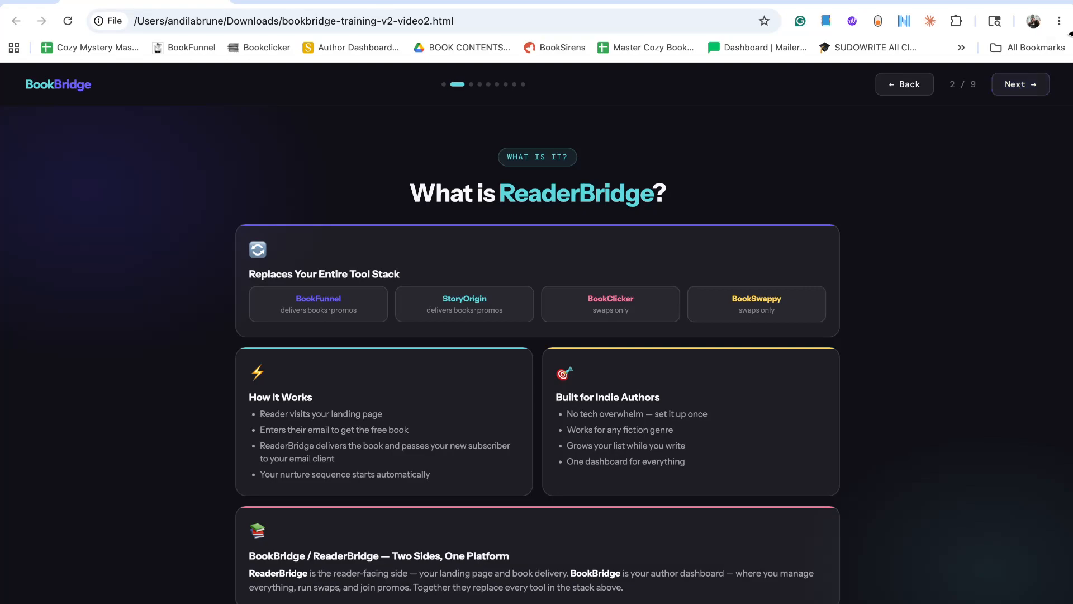
click(1023, 85)
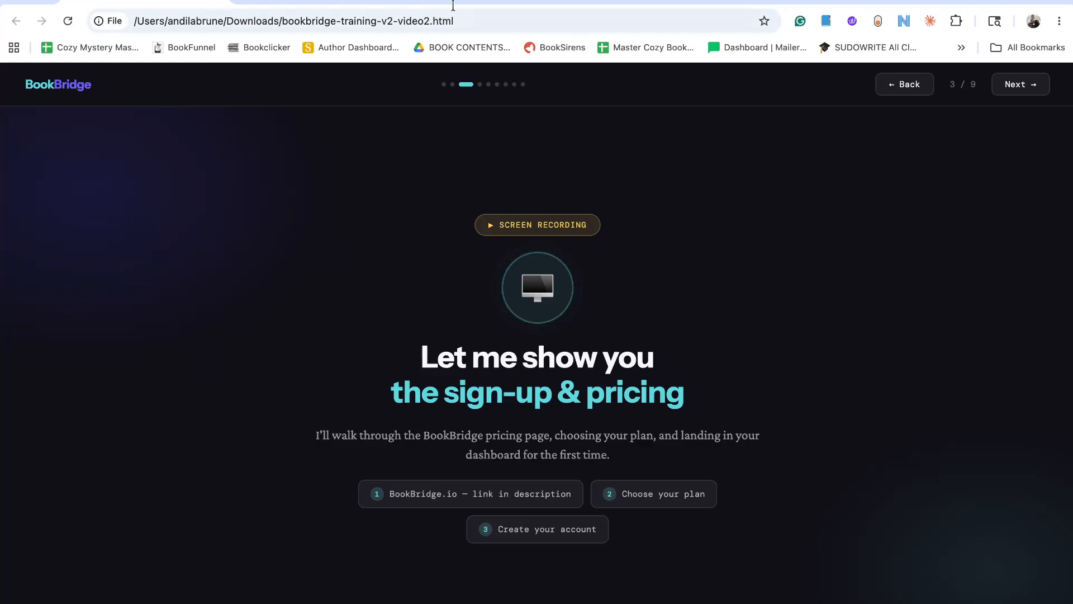
Switch to the ReaderBridge pricing page and review the plans, especially the features included in the Grow plan.
click(313, 2)
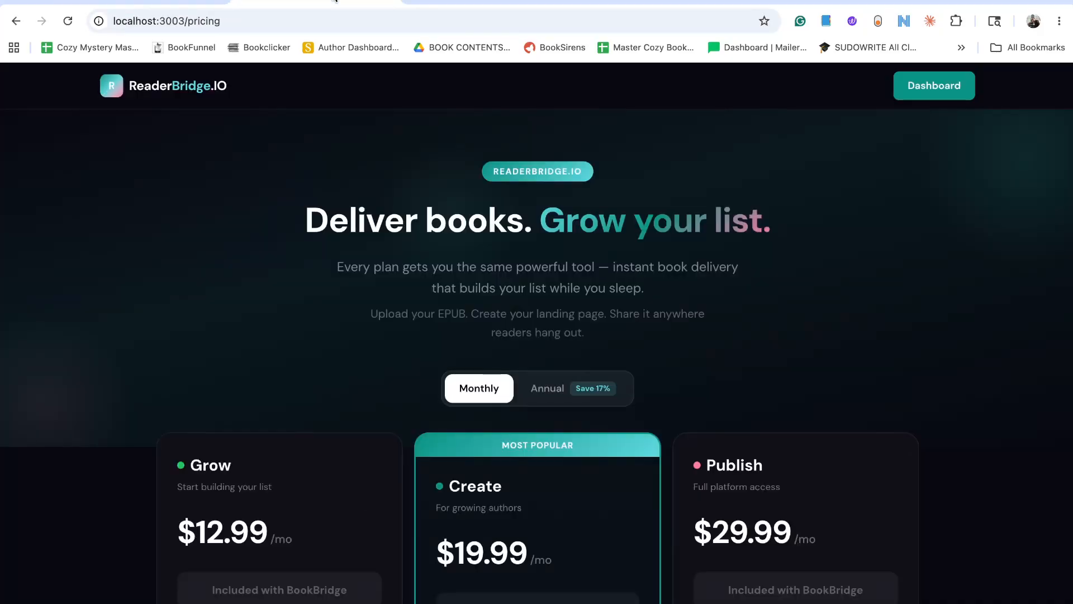
click(134, 313)
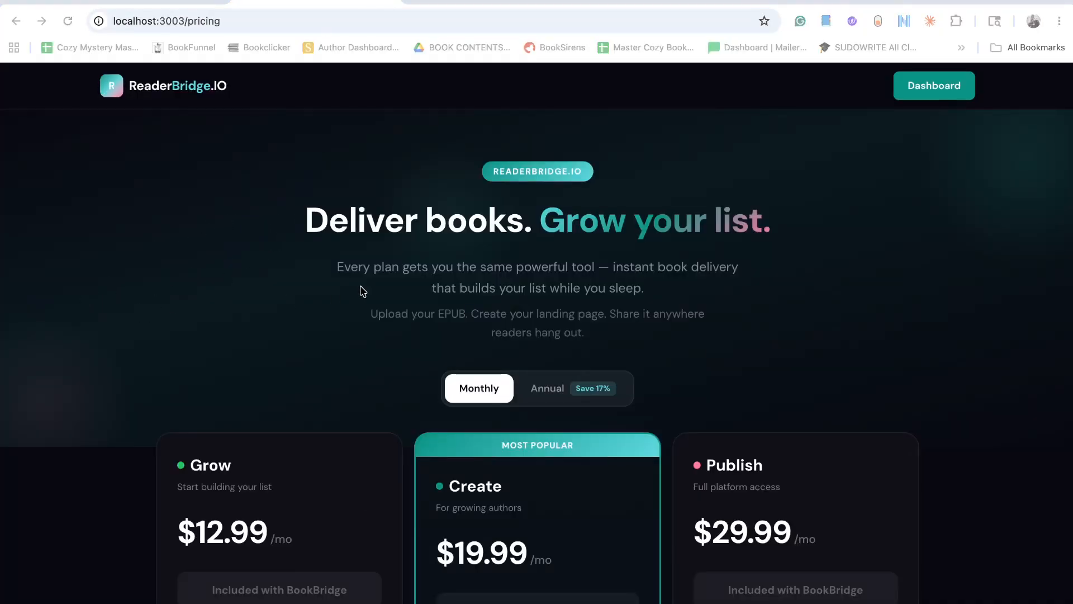
scroll(360, 291, down, 3)
scroll(360, 290, up, 2)
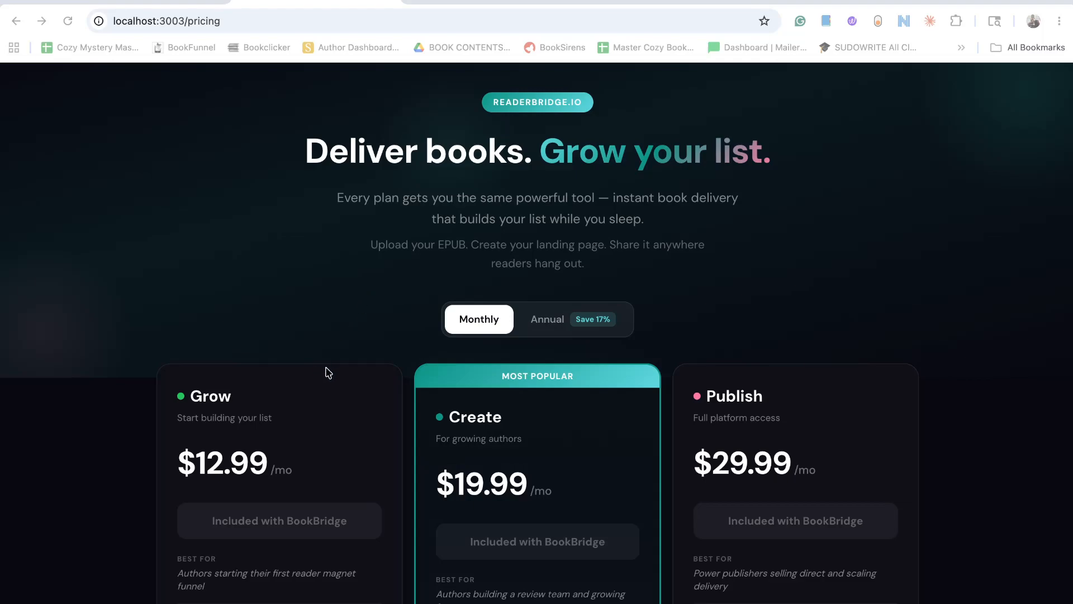
scroll(327, 371, down, 2)
scroll(330, 372, up, 1)
scroll(330, 372, up, 1)
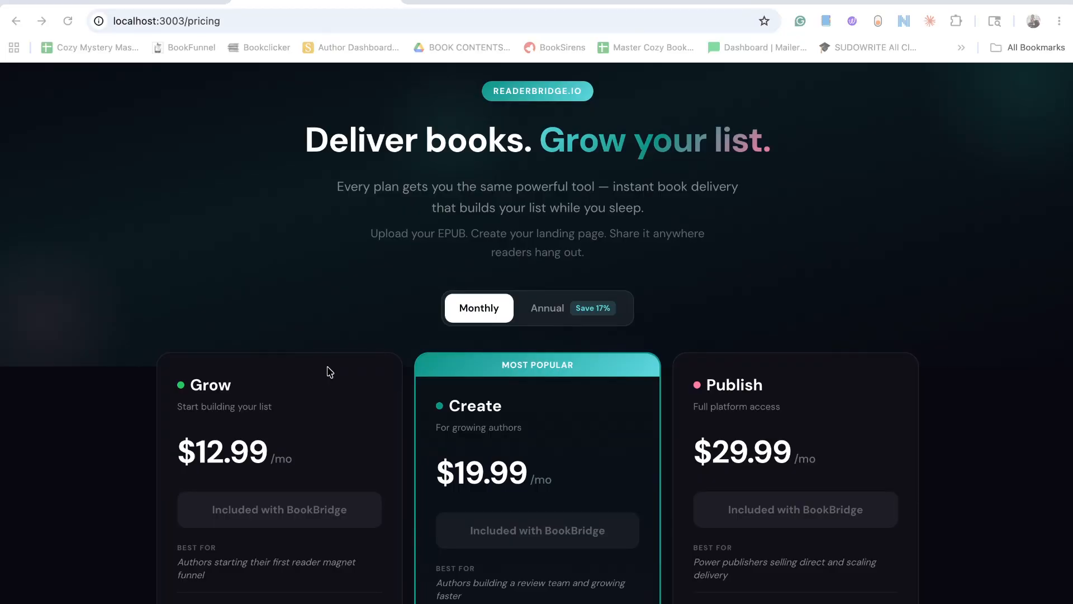
scroll(330, 372, down, 5)
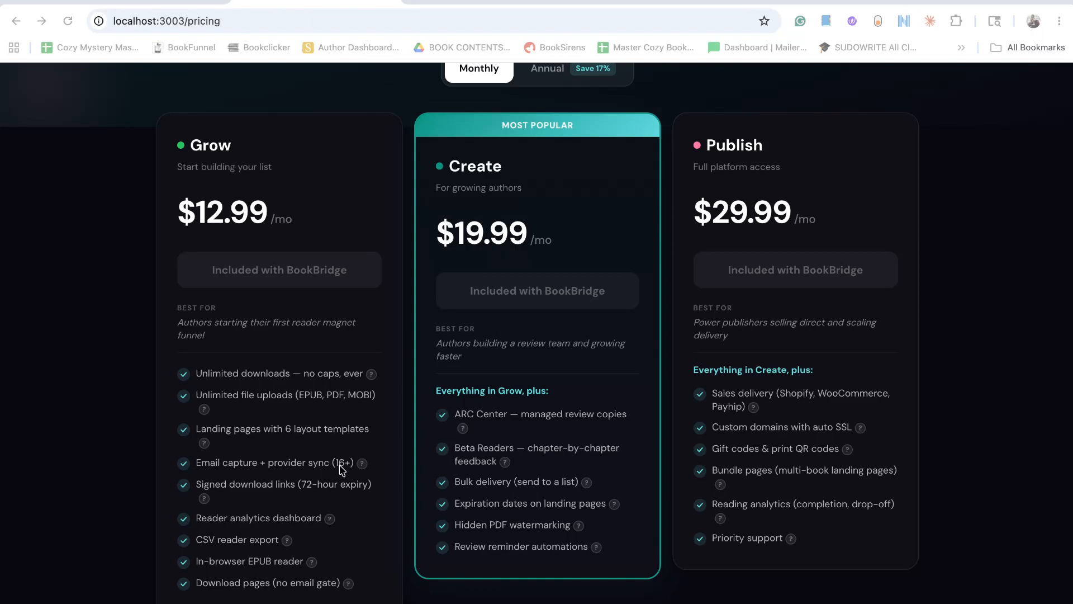
scroll(342, 470, down, 3)
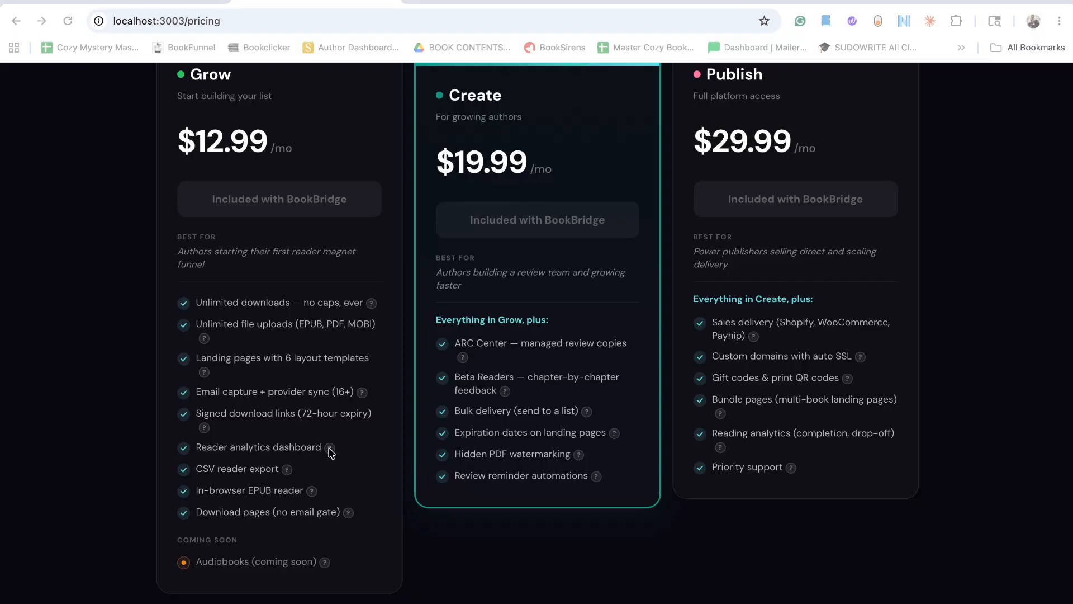
mouse_move(334, 447)
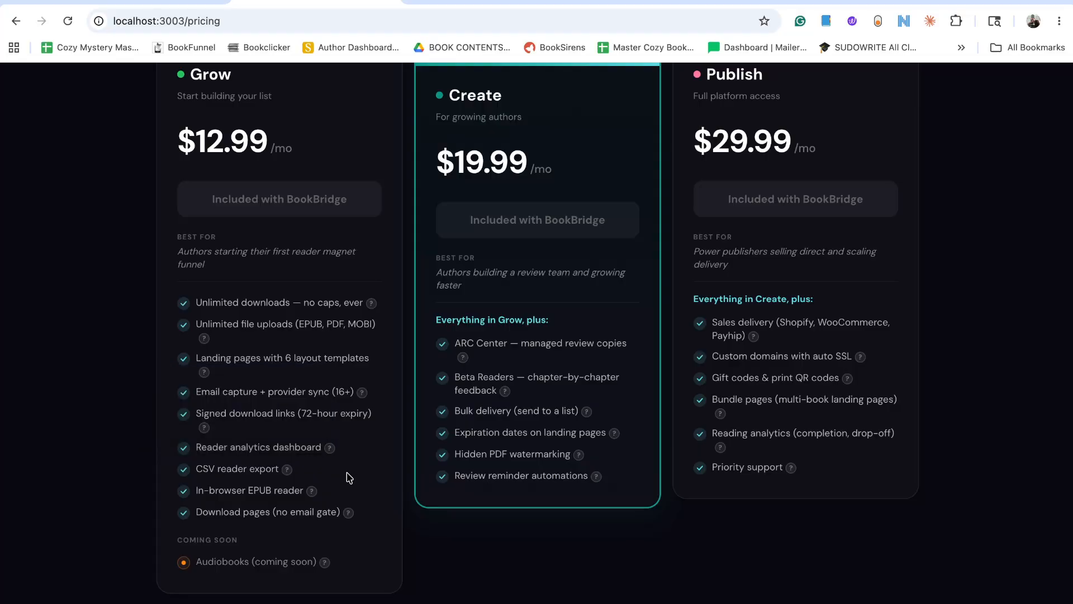
scroll(349, 477, up, 3)
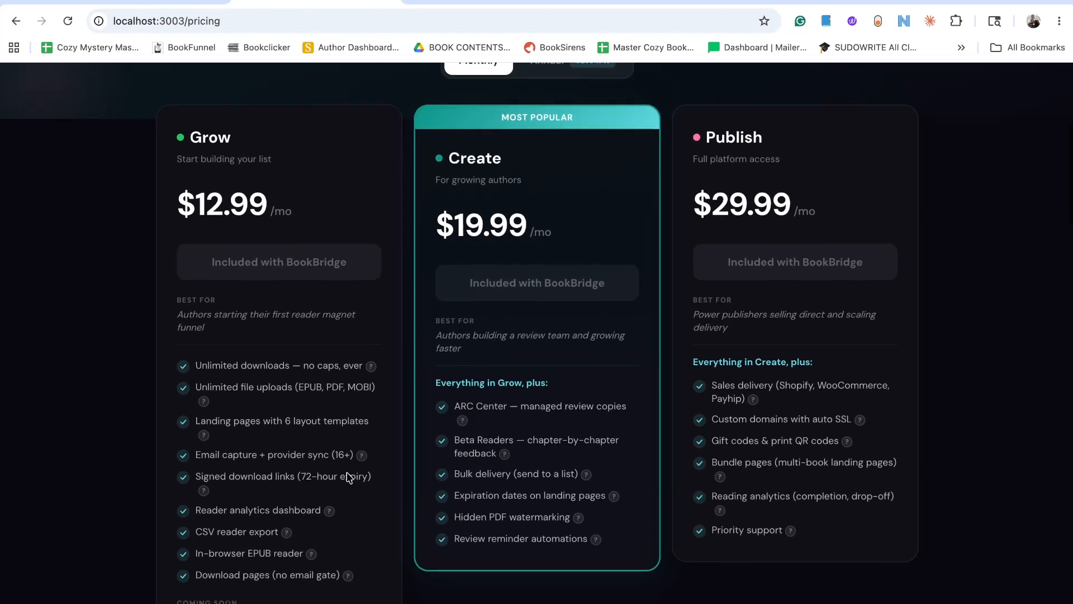
scroll(528, 541, down, 2)
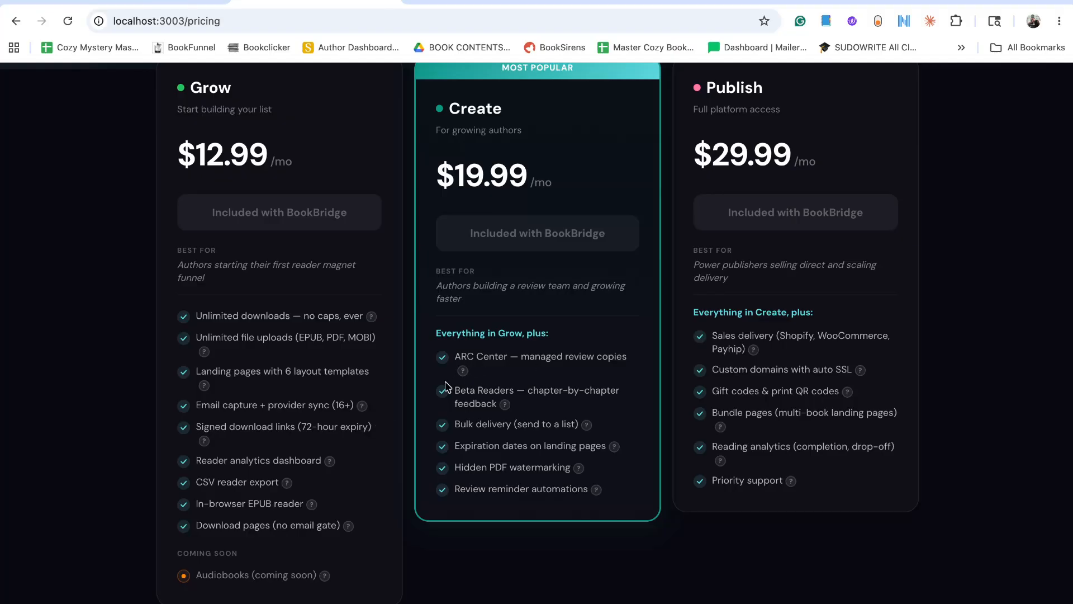
Read the feature explanations in the Create plan and the sales delivery explanation in the Publish plan.
mouse_move(461, 370)
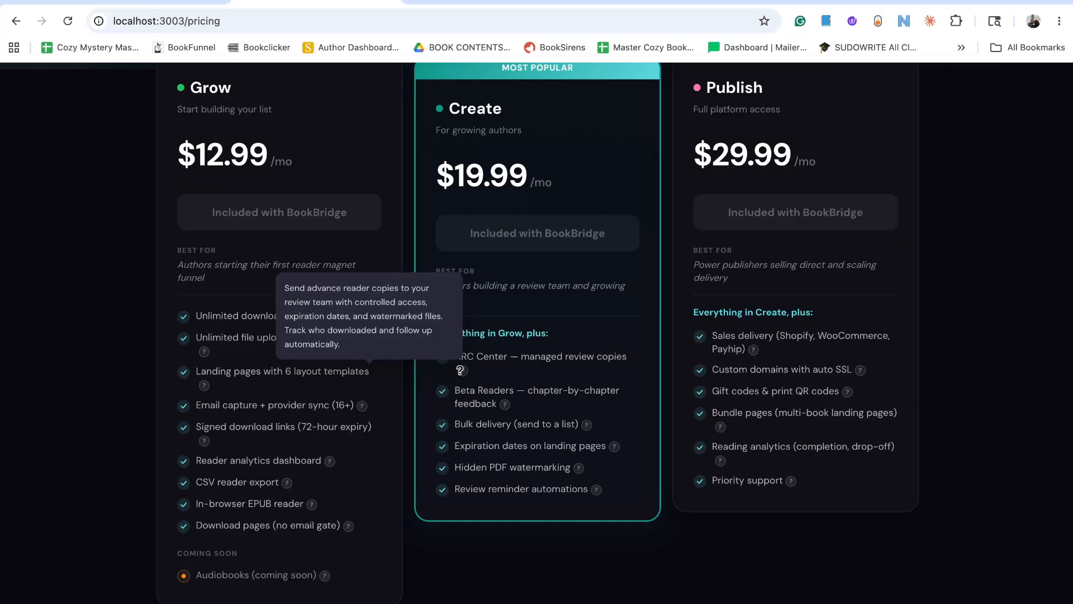
mouse_move(505, 403)
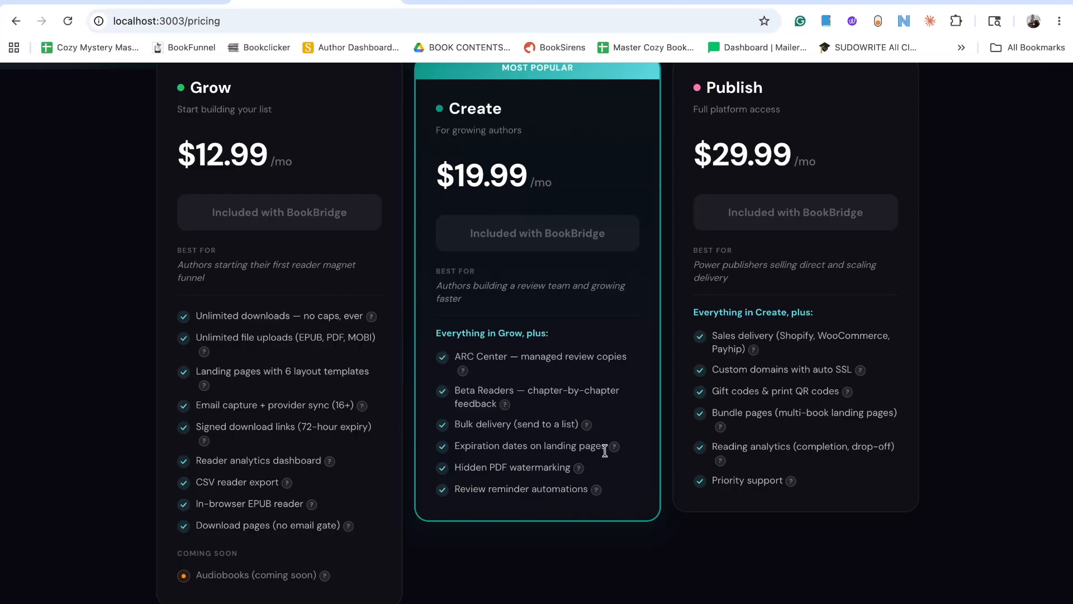
mouse_move(572, 468)
mouse_move(597, 490)
scroll(640, 469, up, 1)
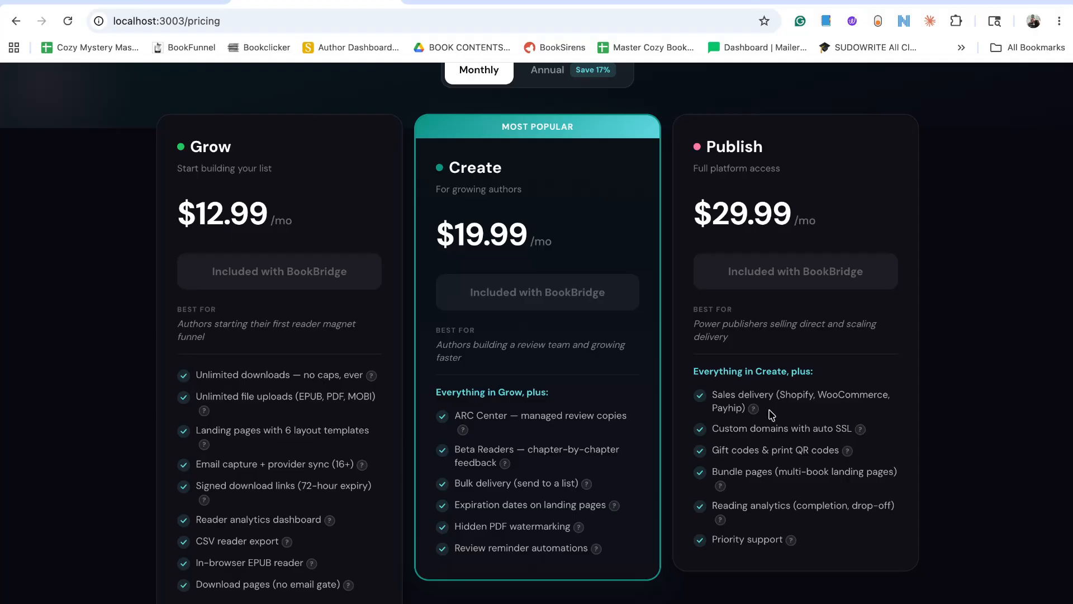
mouse_move(756, 409)
Examine the feature-by-feature comparison of ReaderBridge with BookFunnel and StoryOrigin, and return to the plan prices.
scroll(763, 472, down, 9)
scroll(765, 475, down, 1)
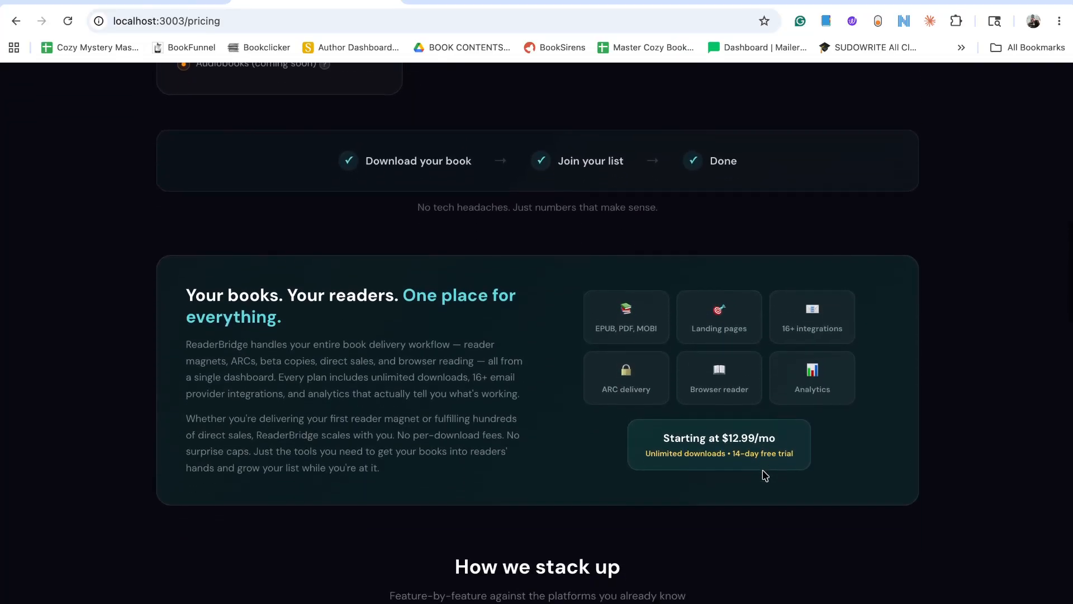
scroll(765, 474, down, 9)
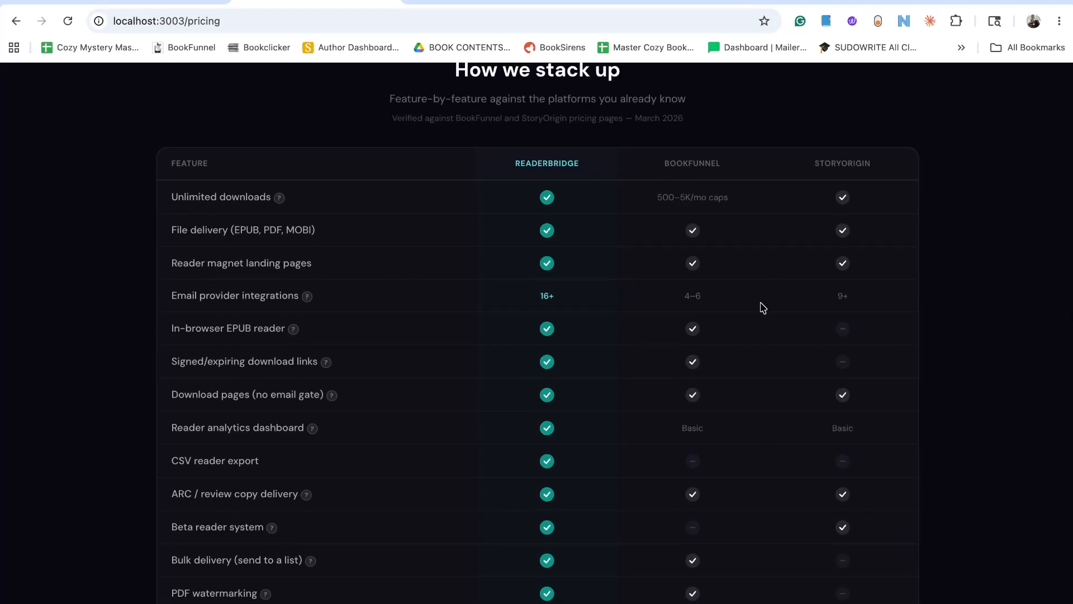
scroll(763, 307, down, 9)
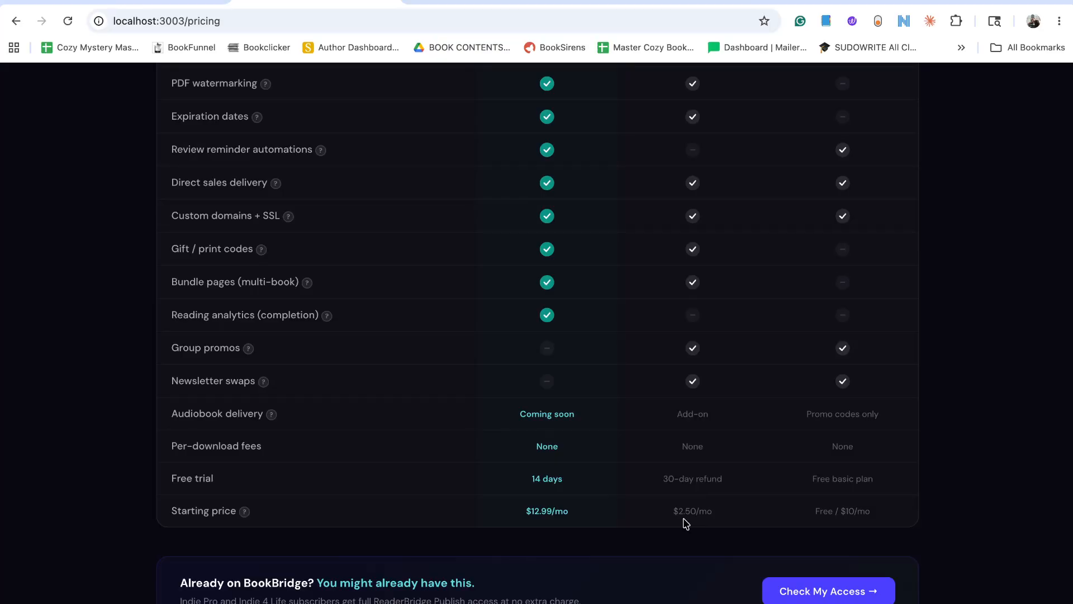
scroll(687, 524, up, 5)
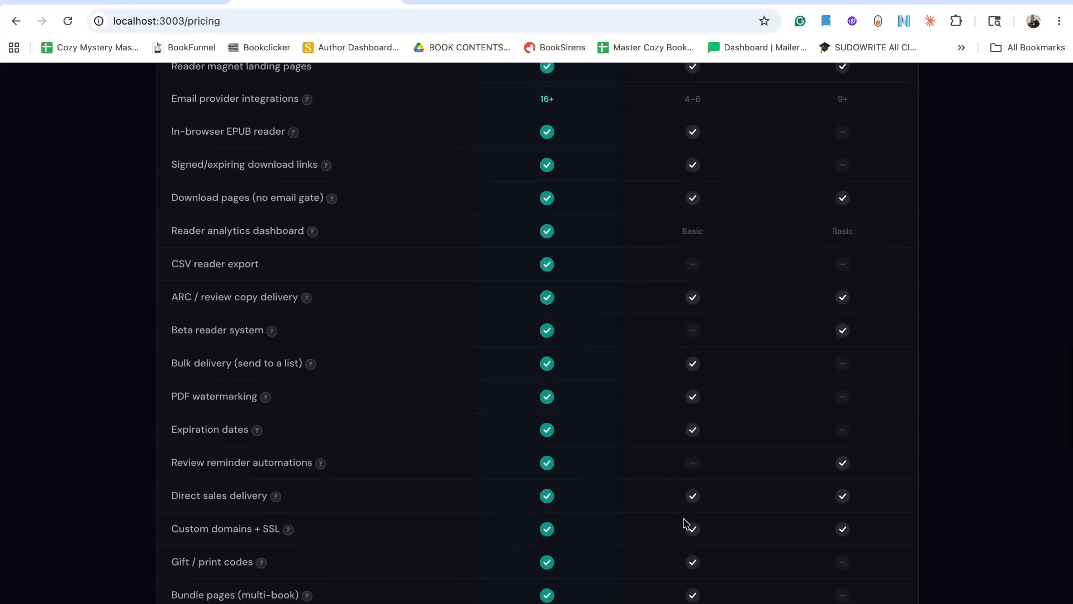
scroll(687, 524, down, 7)
scroll(686, 523, down, 2)
scroll(686, 523, up, 10)
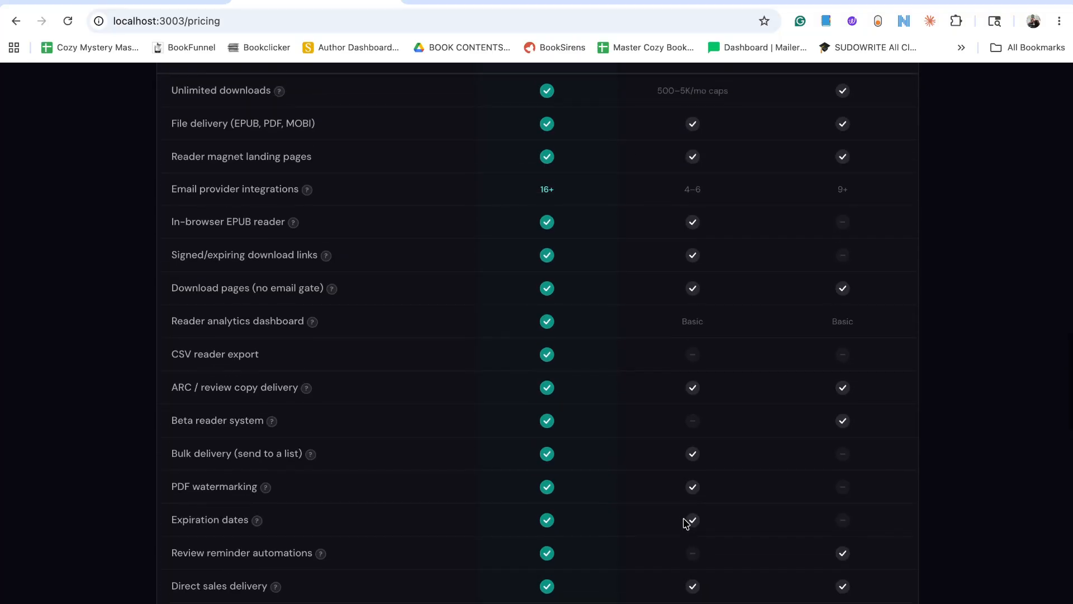
scroll(686, 524, down, 5)
scroll(686, 524, up, 15)
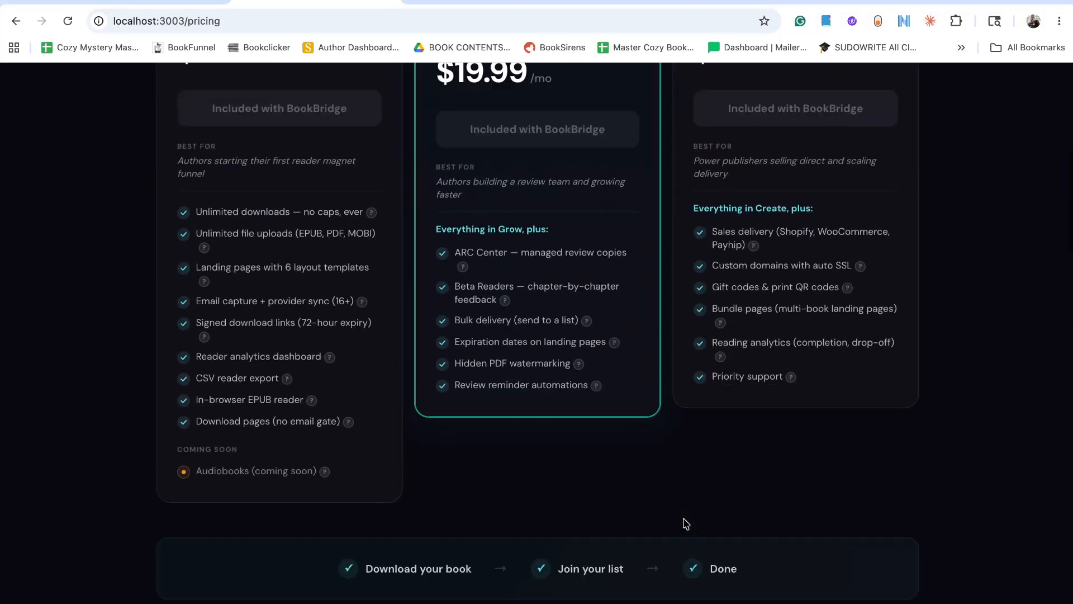
scroll(687, 524, up, 2)
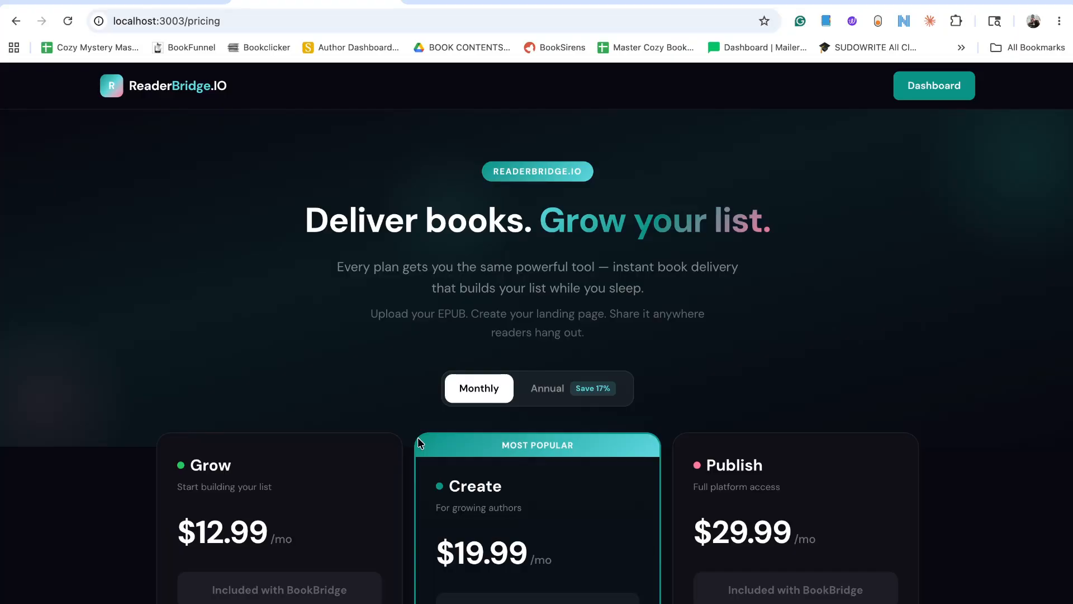
scroll(417, 437, down, 2)
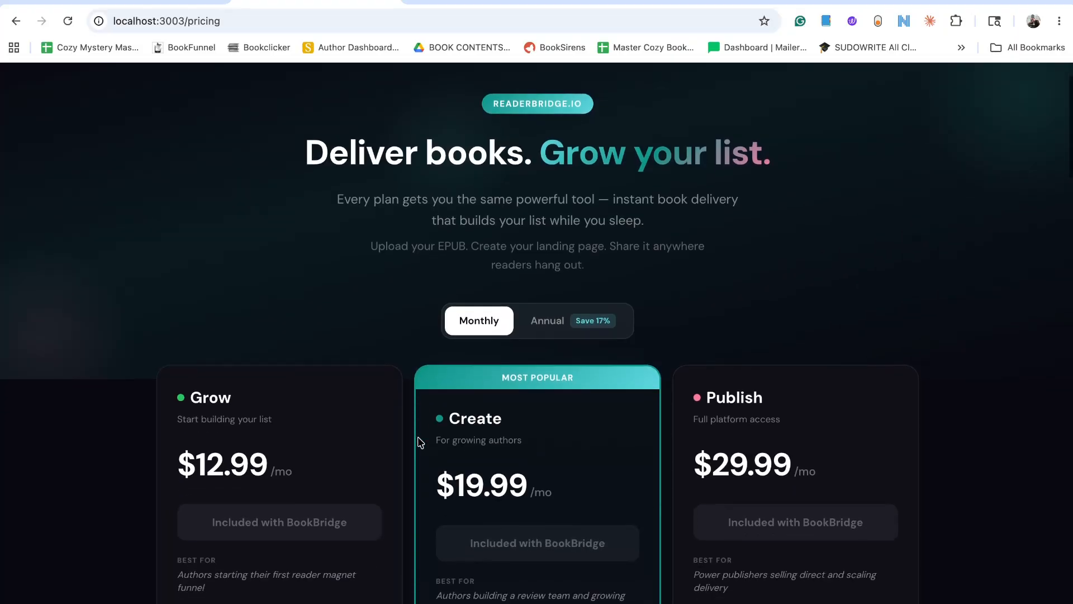
Switch to the BookBridge pricing page and compare the Free Forever, Indie Basic, Indie Pro and Indie 4 Life plans.
click(449, 2)
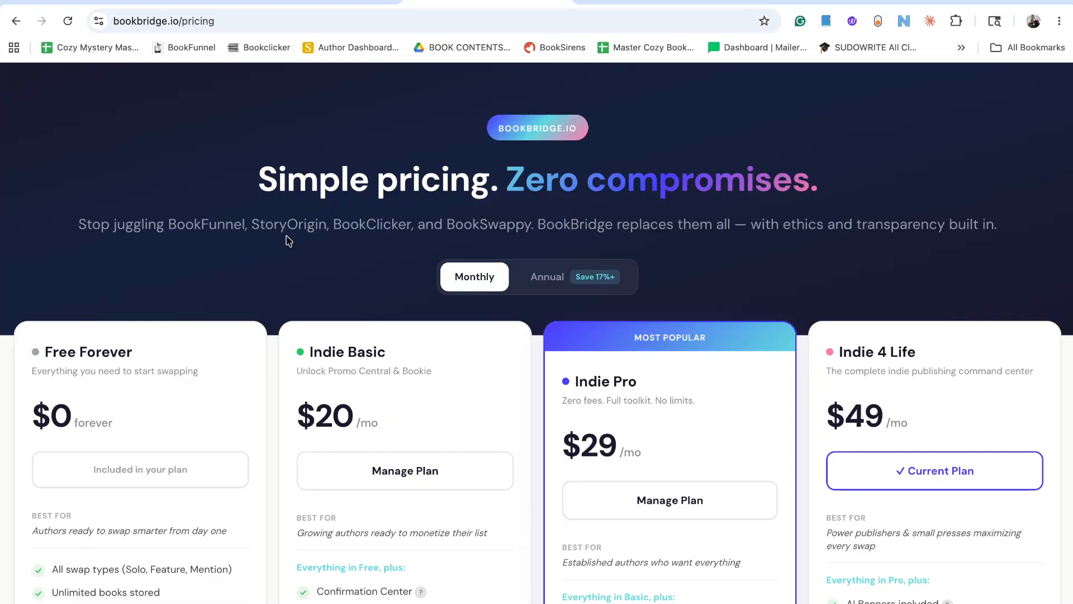
scroll(288, 240, down, 2)
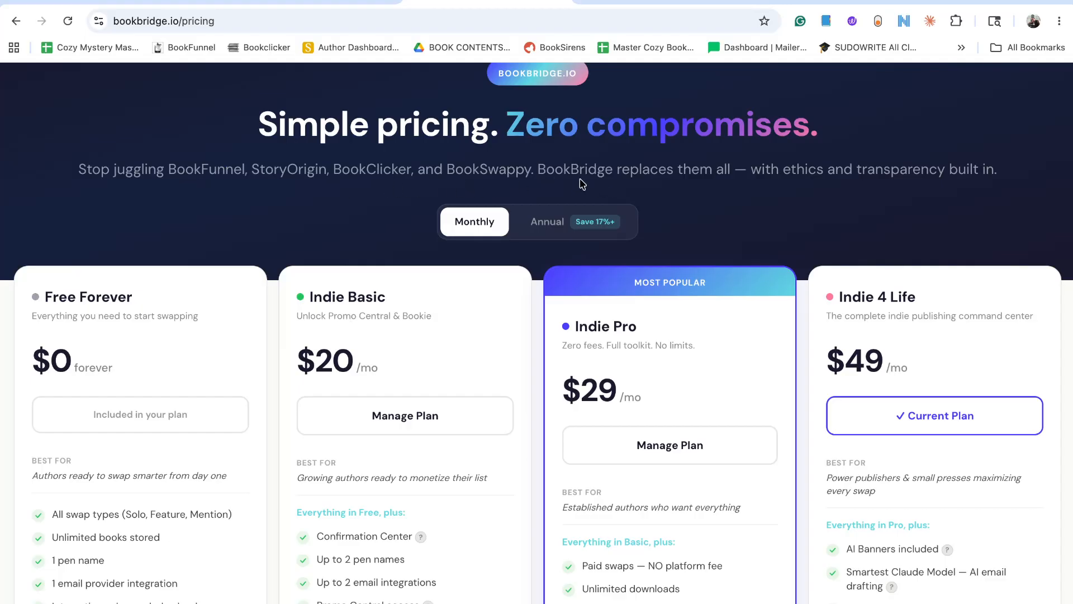
scroll(375, 204, down, 3)
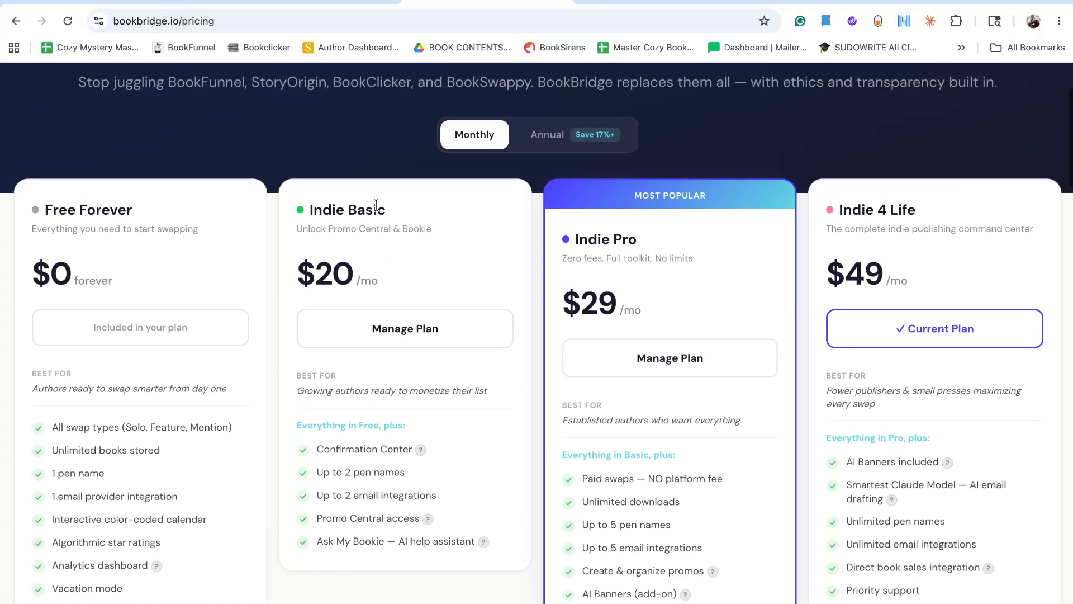
scroll(375, 205, up, 3)
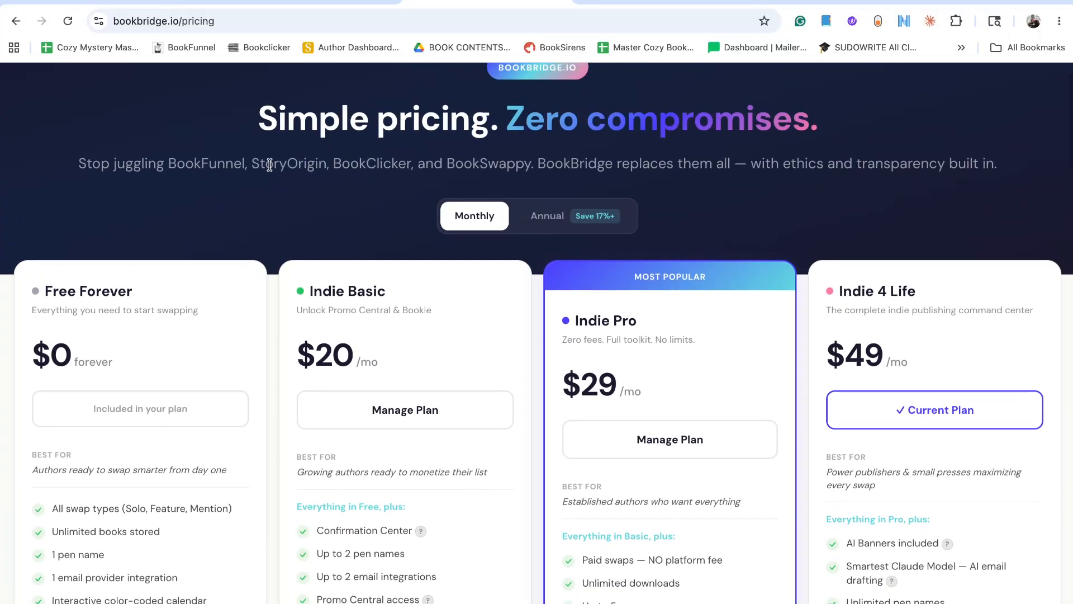
triple_click(270, 167)
scroll(271, 166, down, 5)
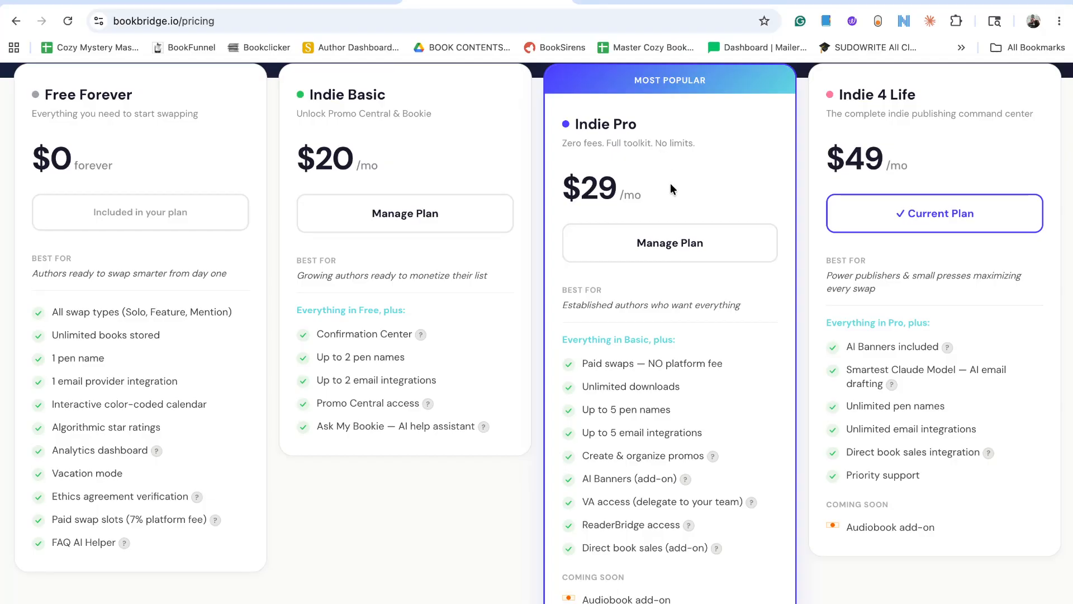
Check the annual prices of the BookBridge plans and return the billing period to Monthly.
scroll(671, 185, up, 2)
click(554, 141)
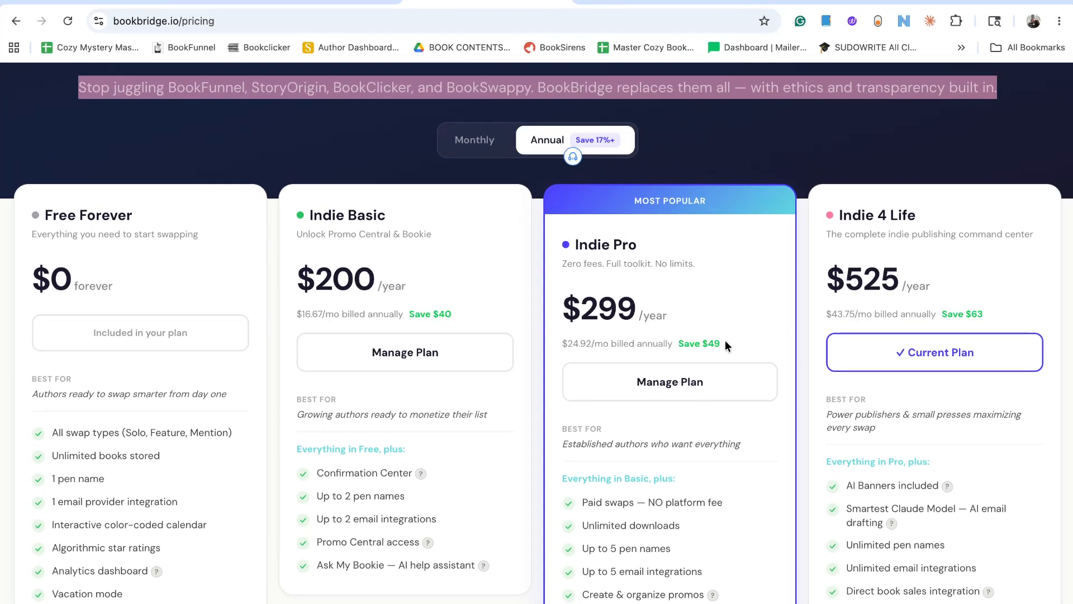
click(500, 153)
Read what ReaderBridge access includes in the Indie Pro plan's feature list.
scroll(616, 241, down, 5)
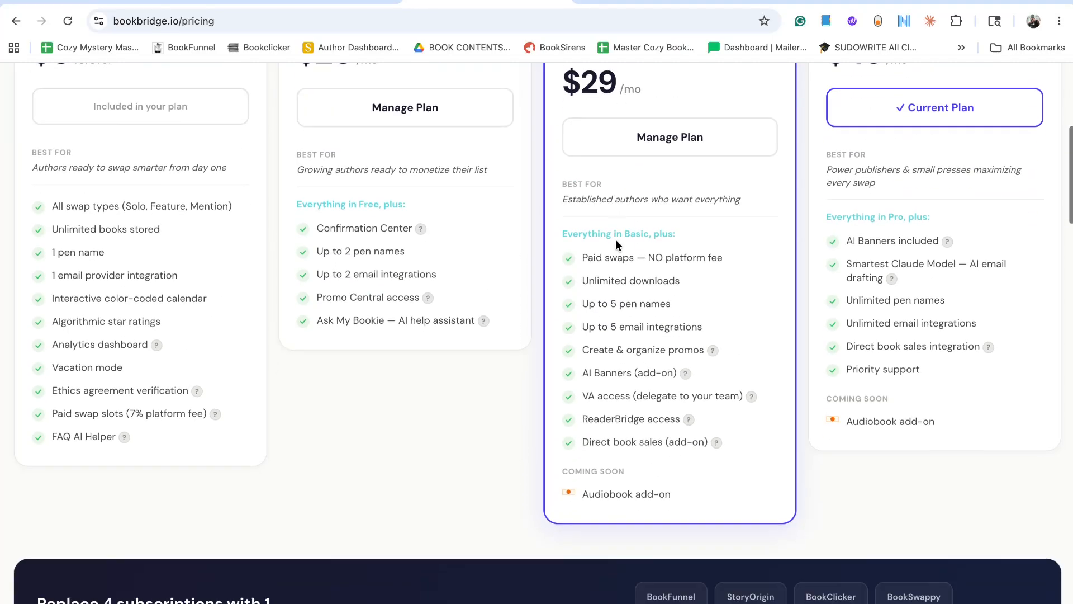
scroll(616, 245, down, 1)
mouse_move(690, 373)
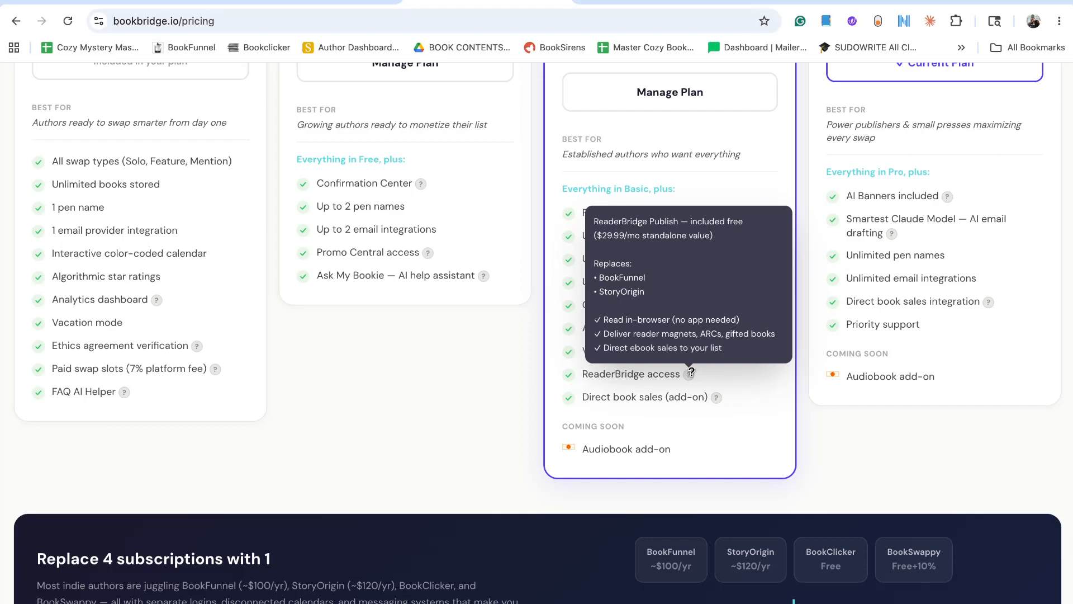
scroll(691, 372, up, 2)
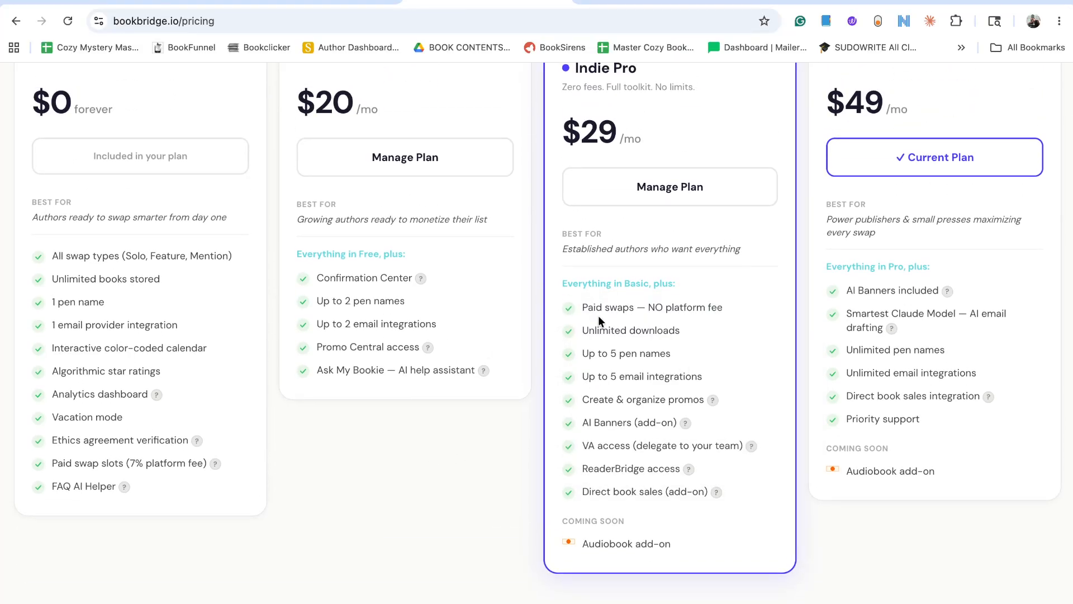
Review the feature lists of the BookBridge plans from Free Forever to Indie 4 Life.
scroll(598, 320, up, 2)
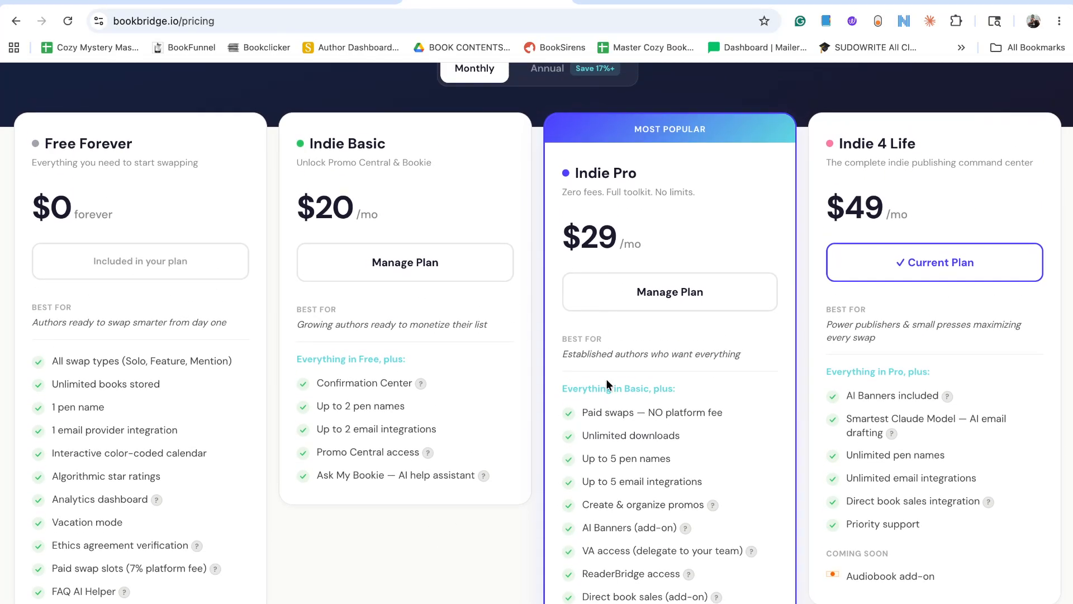
scroll(606, 378, down, 1)
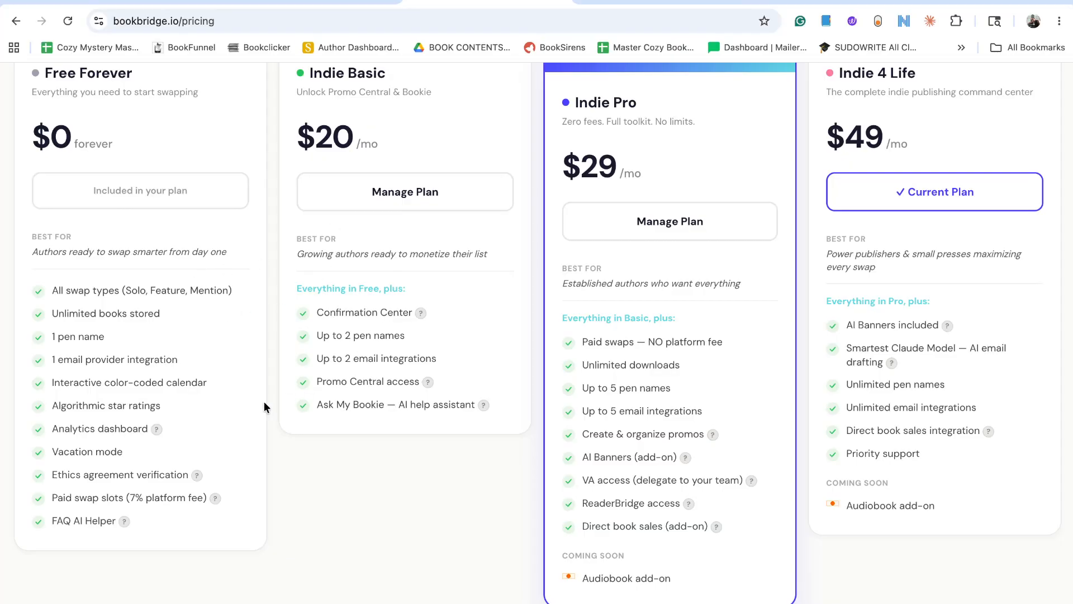
scroll(264, 402, down, 3)
scroll(264, 402, down, 2)
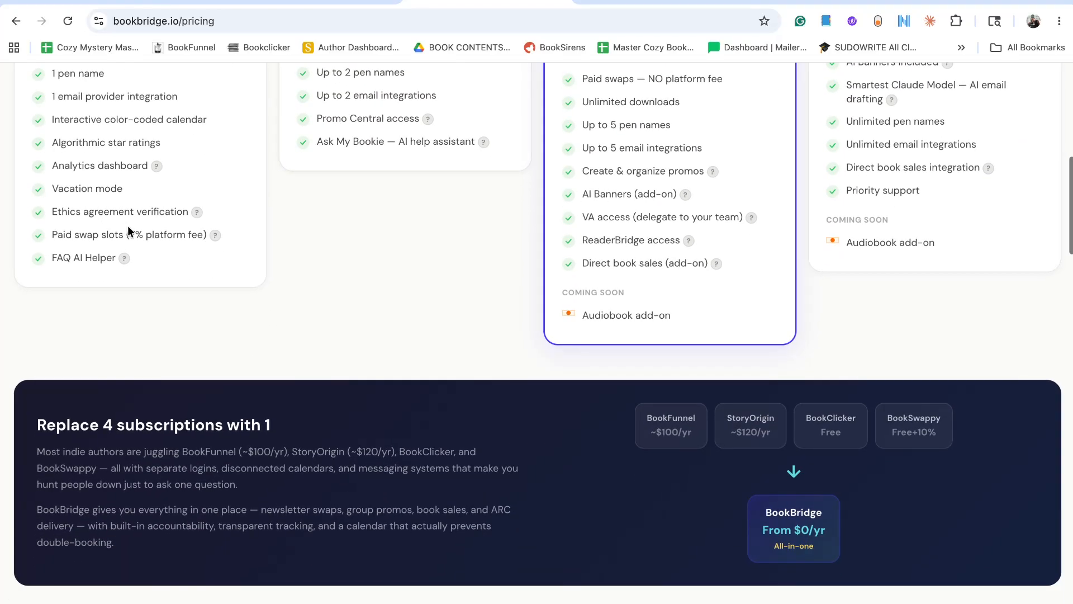
scroll(211, 233, up, 4)
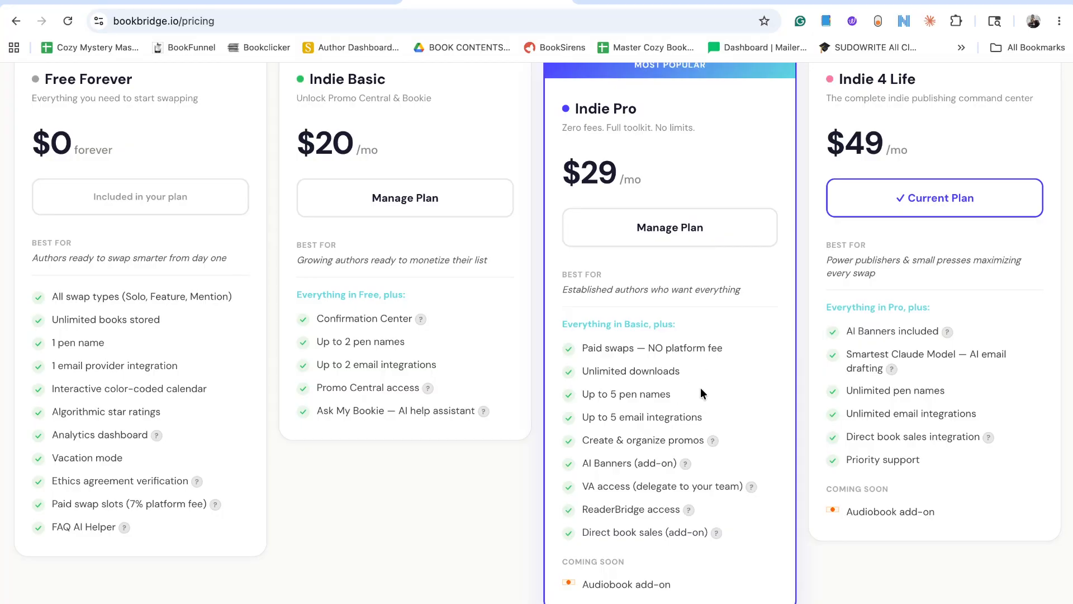
Read the explanations of Create & organize promos, AI Banners and ReaderBridge access in the Indie Pro plan, and return to the plan prices.
mouse_move(715, 442)
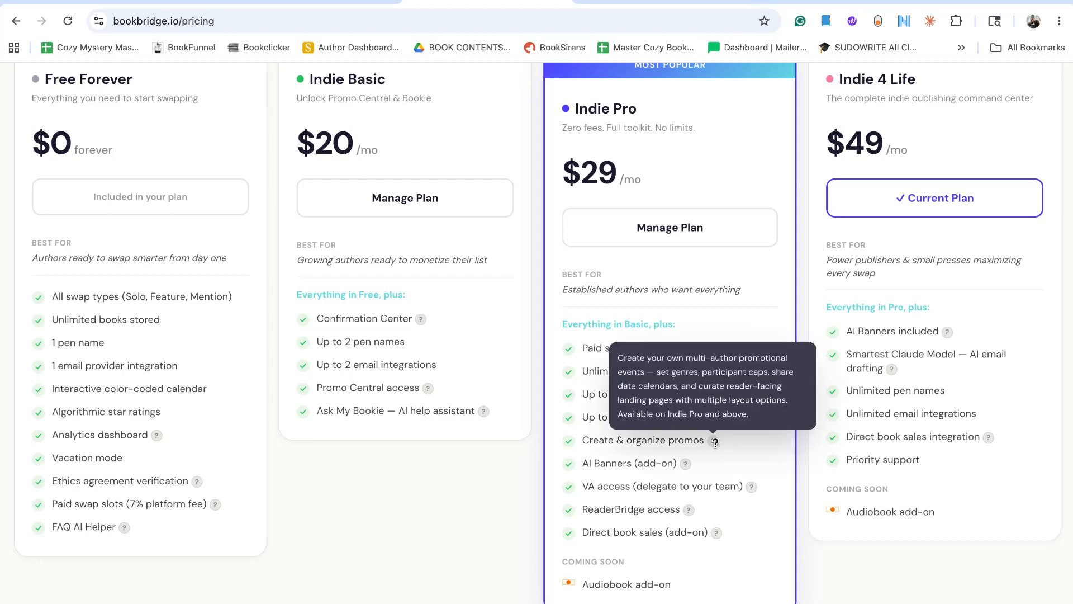
mouse_move(682, 464)
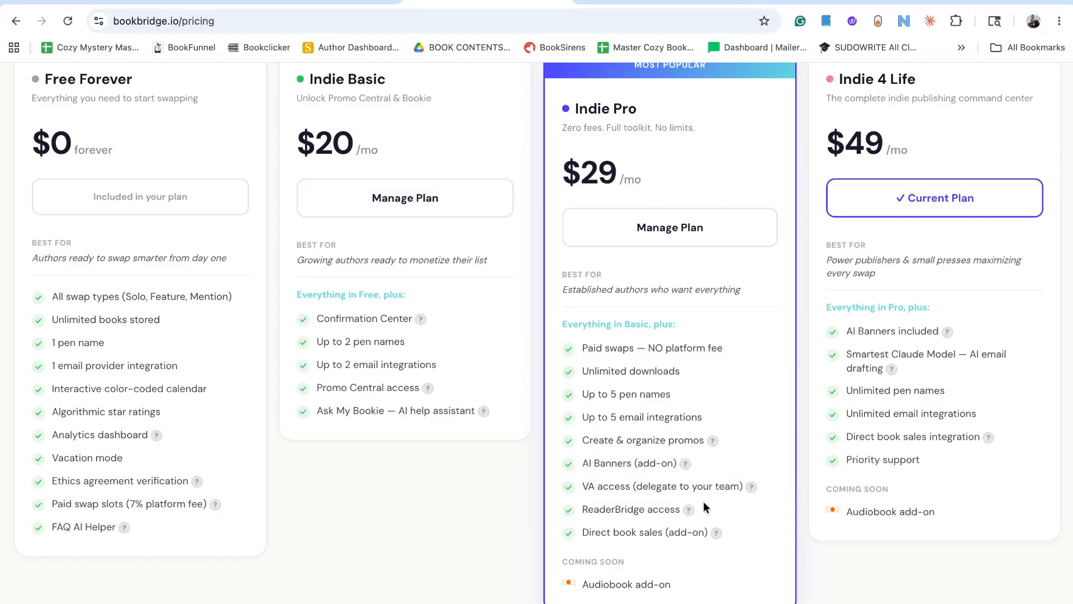
mouse_move(690, 510)
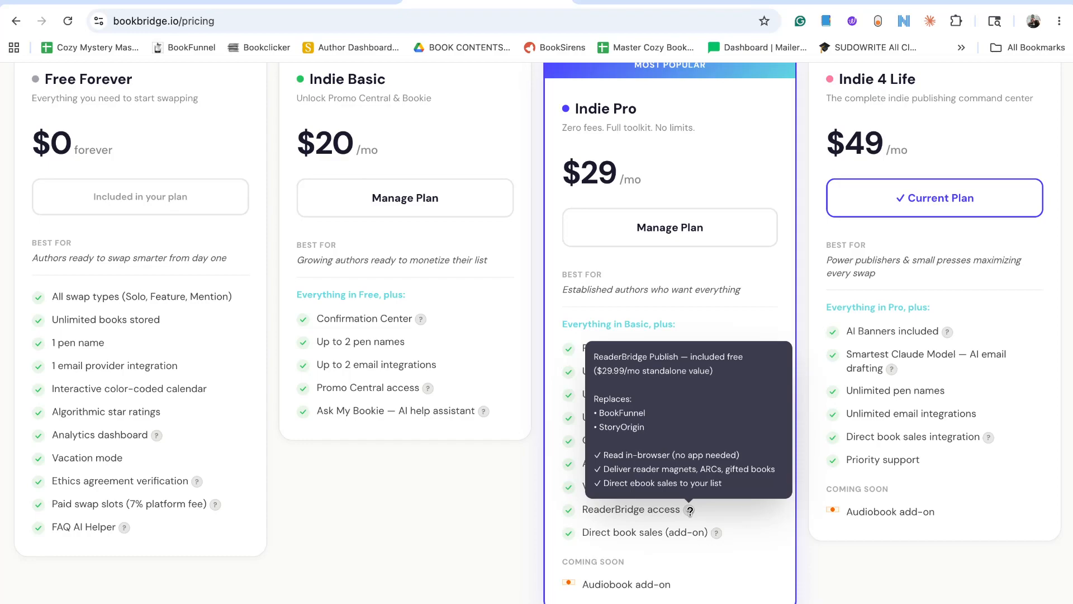
scroll(690, 509, up, 2)
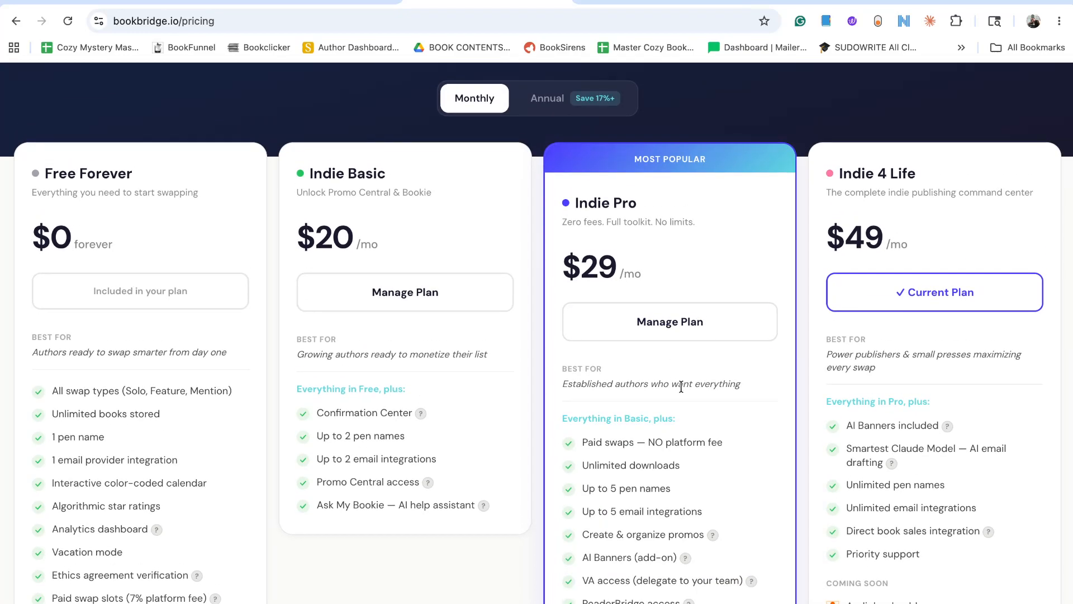
scroll(681, 387, up, 1)
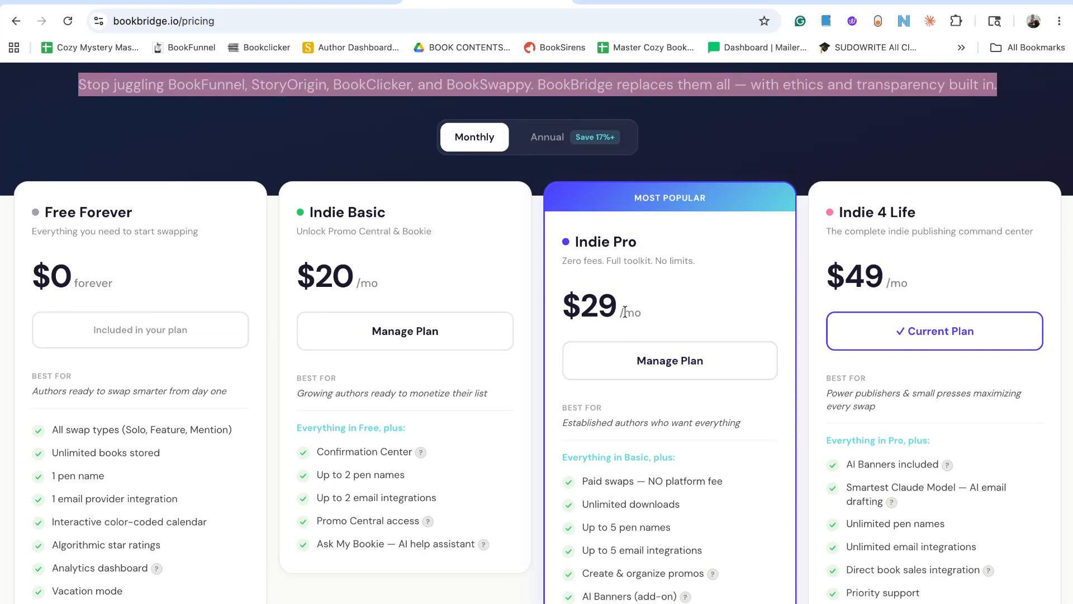
Look over the plan cards again and the "Replace 4 subscriptions with 1" section below them.
scroll(625, 311, down, 5)
scroll(625, 311, down, 5)
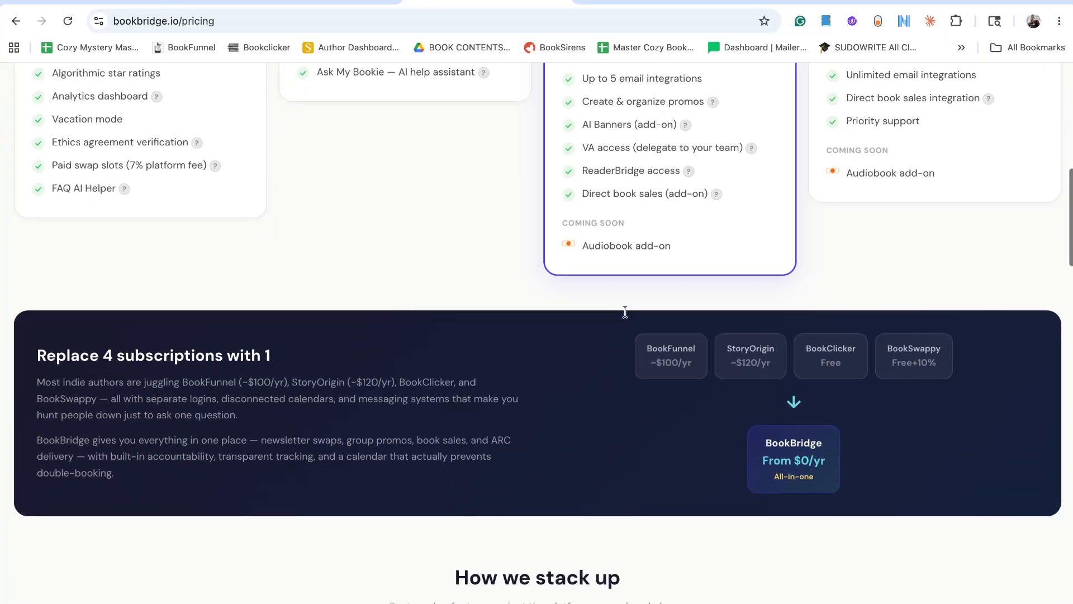
scroll(852, 387, up, 9)
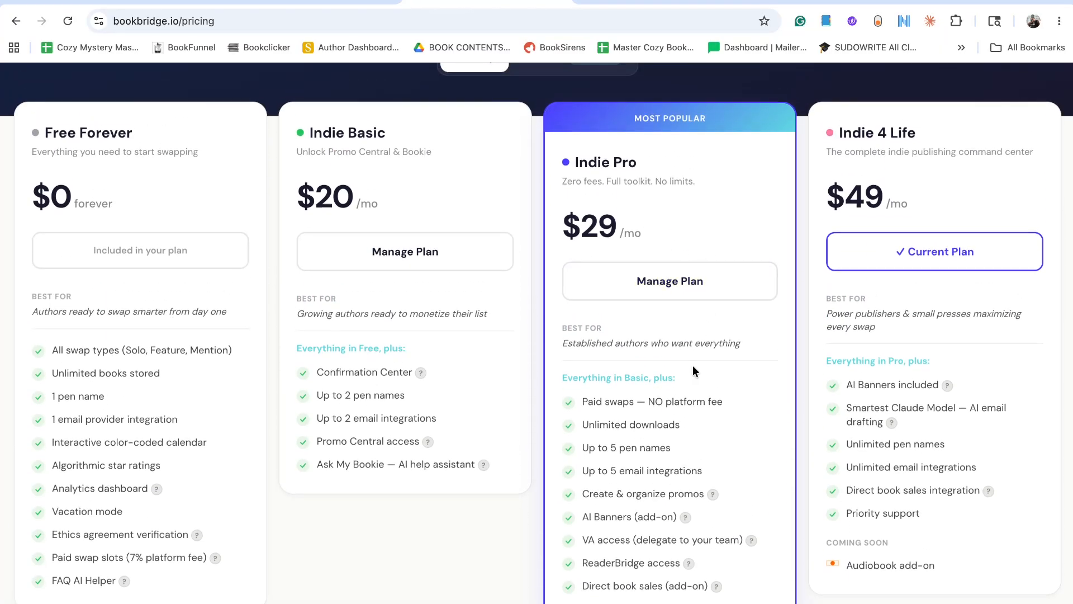
scroll(693, 369, up, 3)
scroll(693, 368, down, 5)
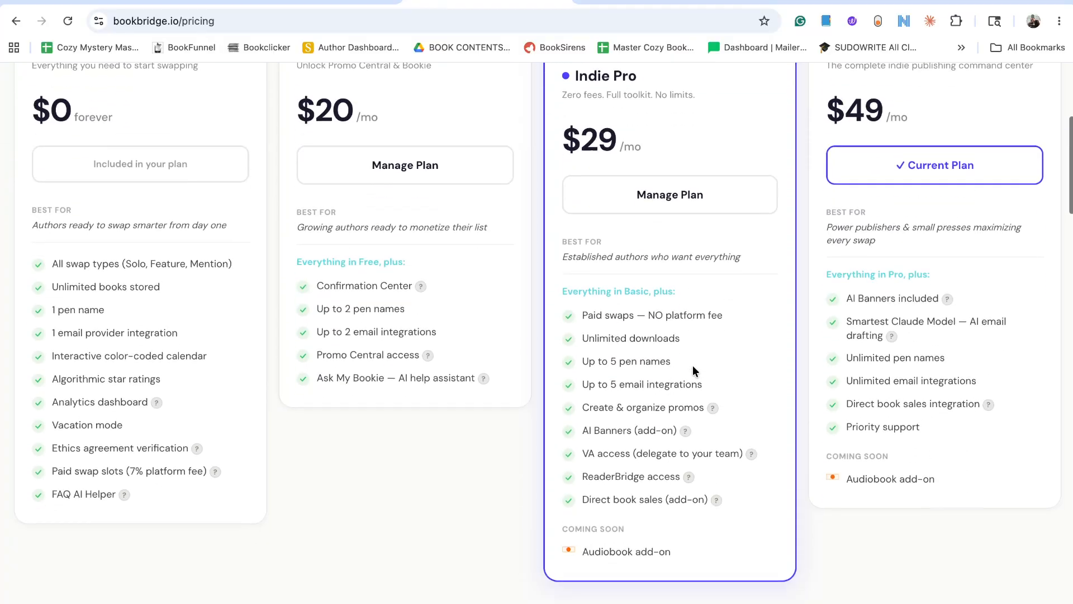
scroll(693, 369, down, 13)
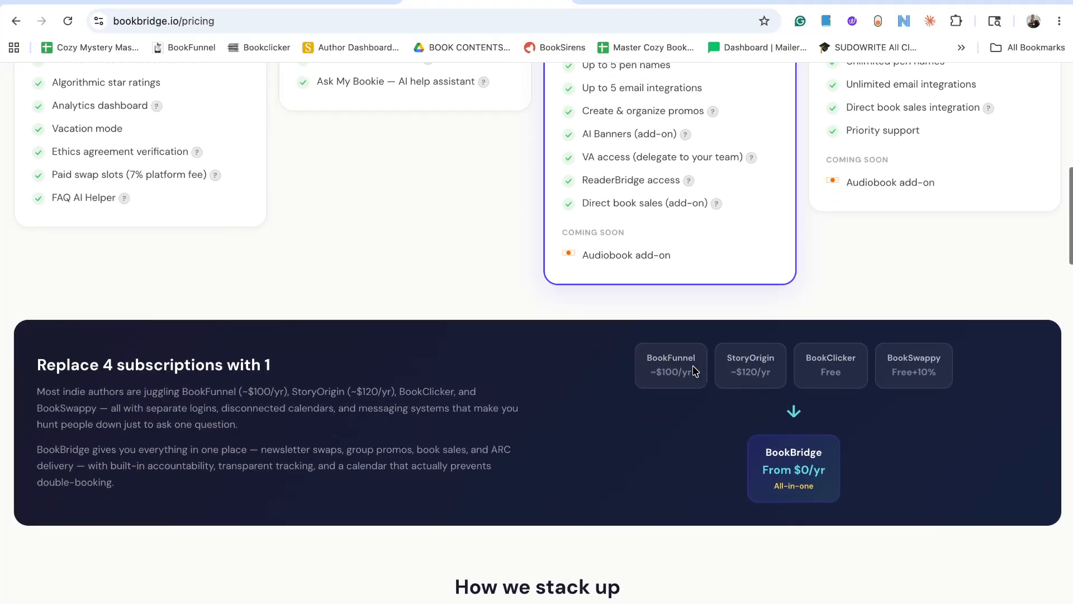
Examine the feature table comparing BookBridge with BookFunnel, StoryOrigin, BookClicker and BookSwappy.
scroll(693, 367, down, 1)
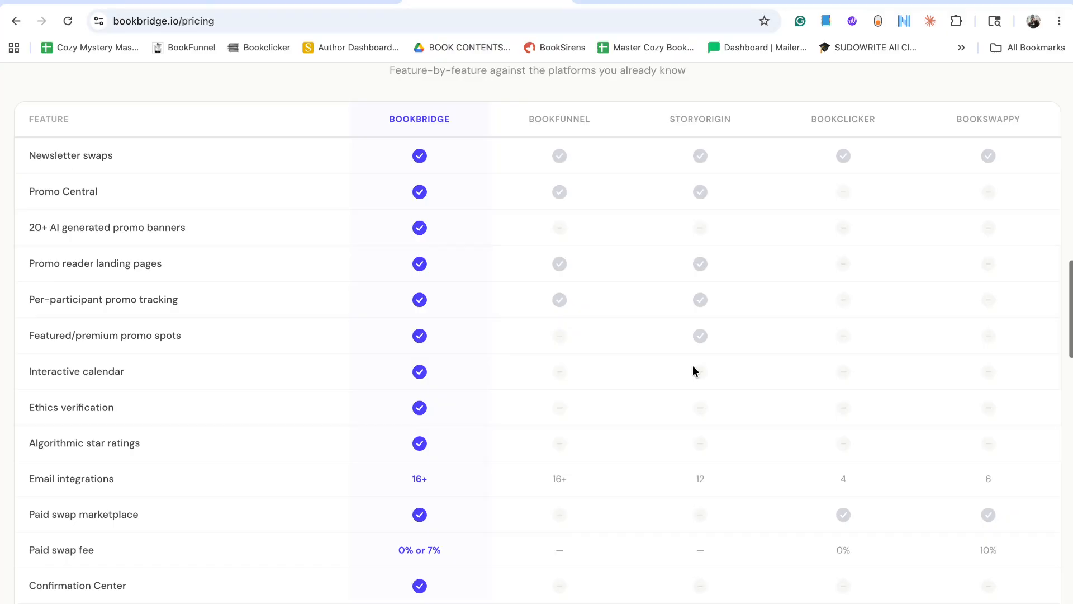
scroll(955, 274, down, 1)
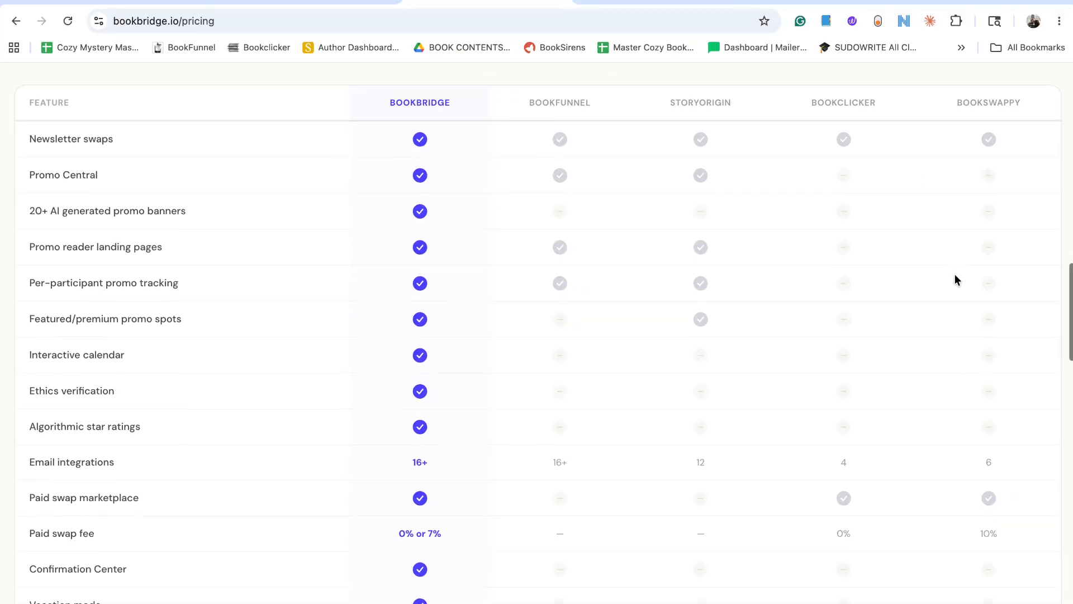
scroll(765, 257, down, 1)
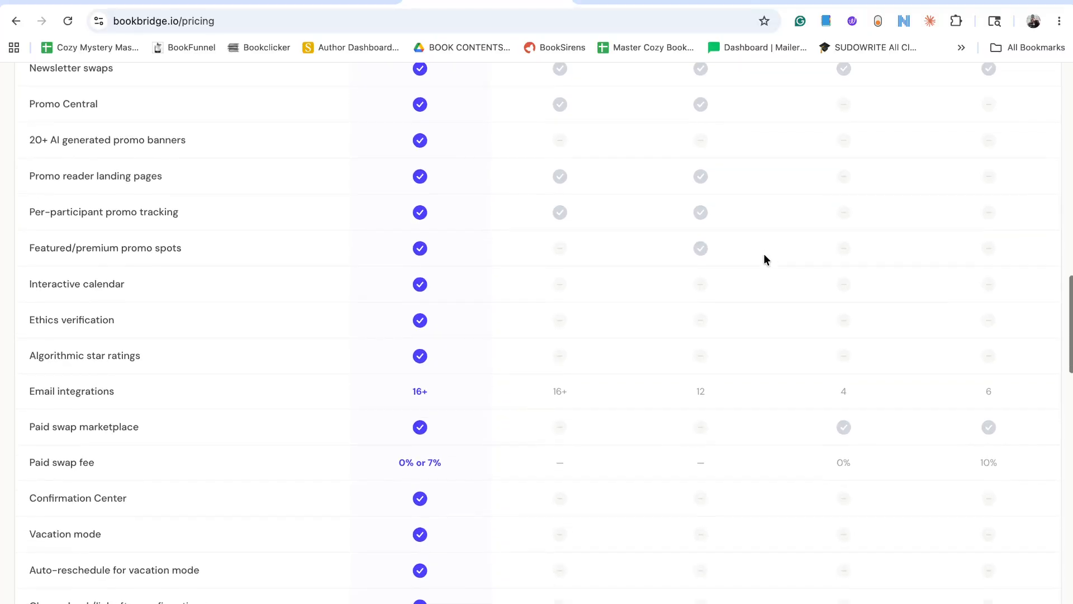
scroll(764, 258, up, 2)
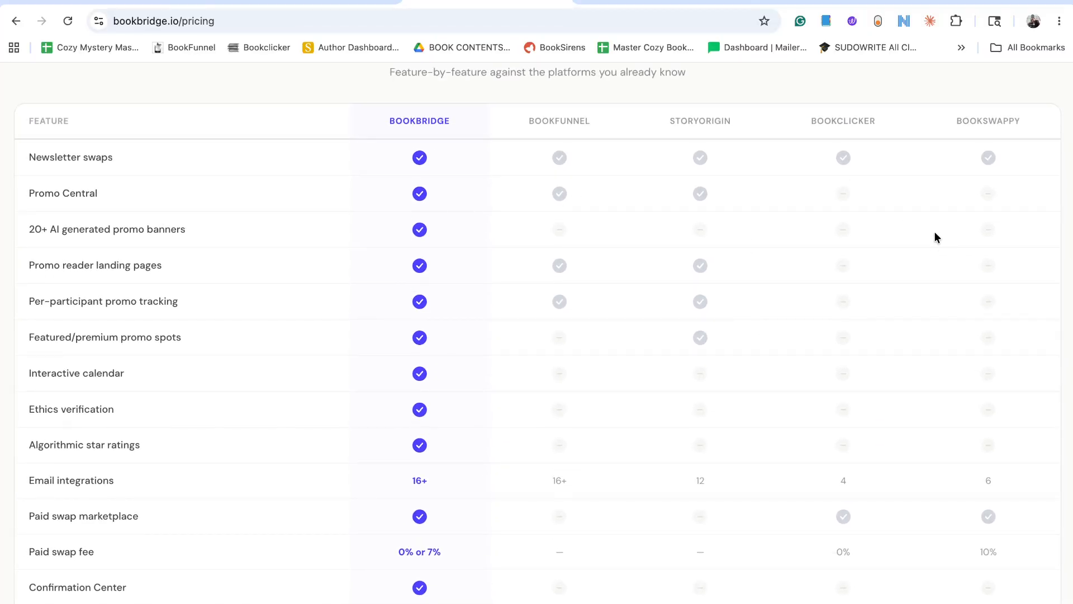
scroll(936, 232, down, 4)
scroll(935, 234, down, 14)
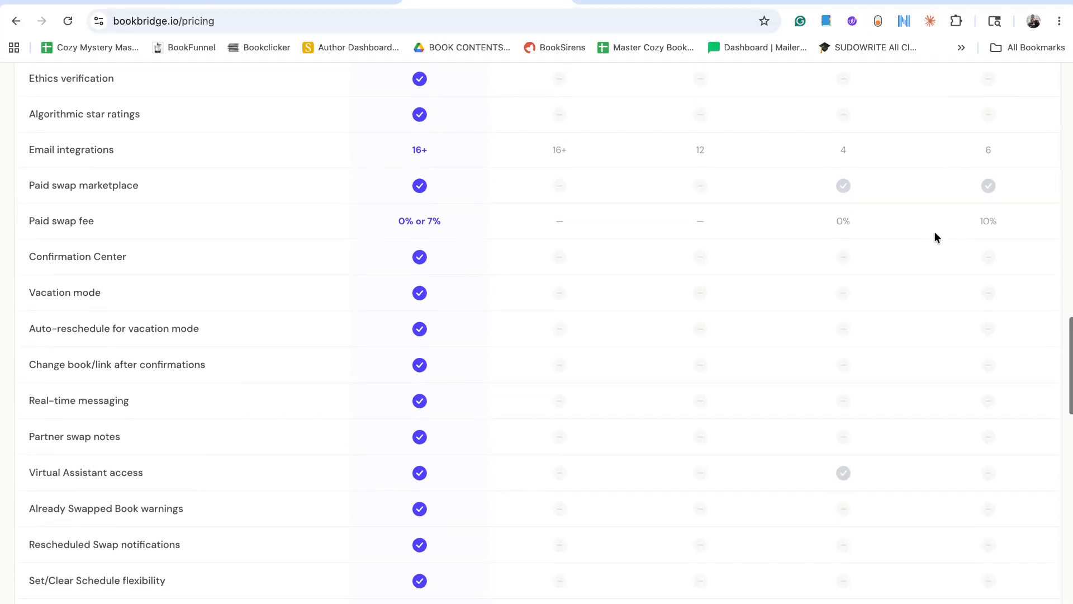
Skim the frequently asked questions on the BookBridge pricing page and return to the page heading.
scroll(934, 230, down, 7)
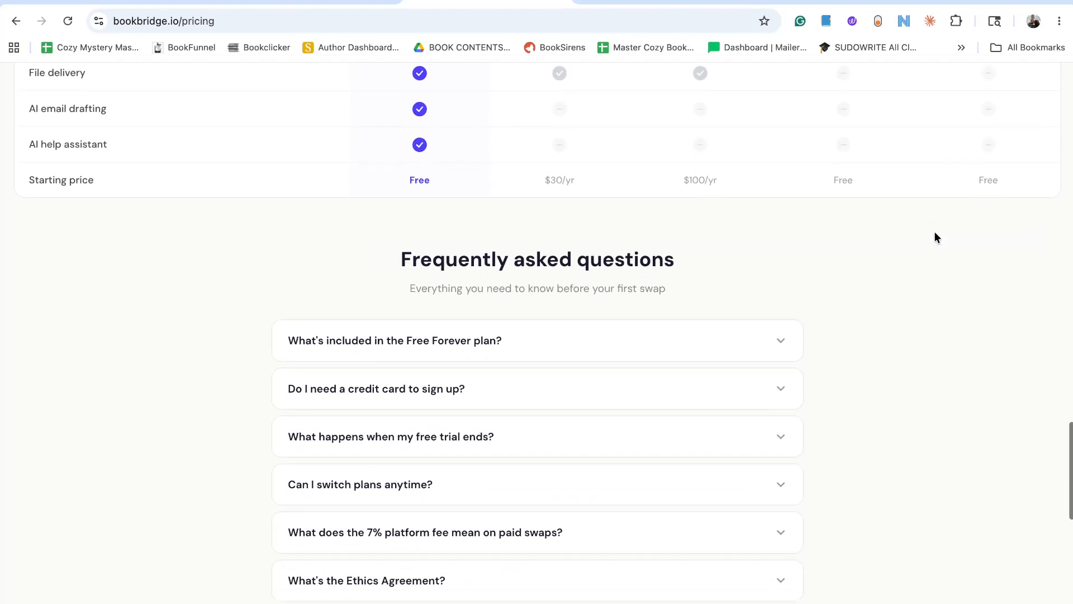
scroll(648, 444, down, 10)
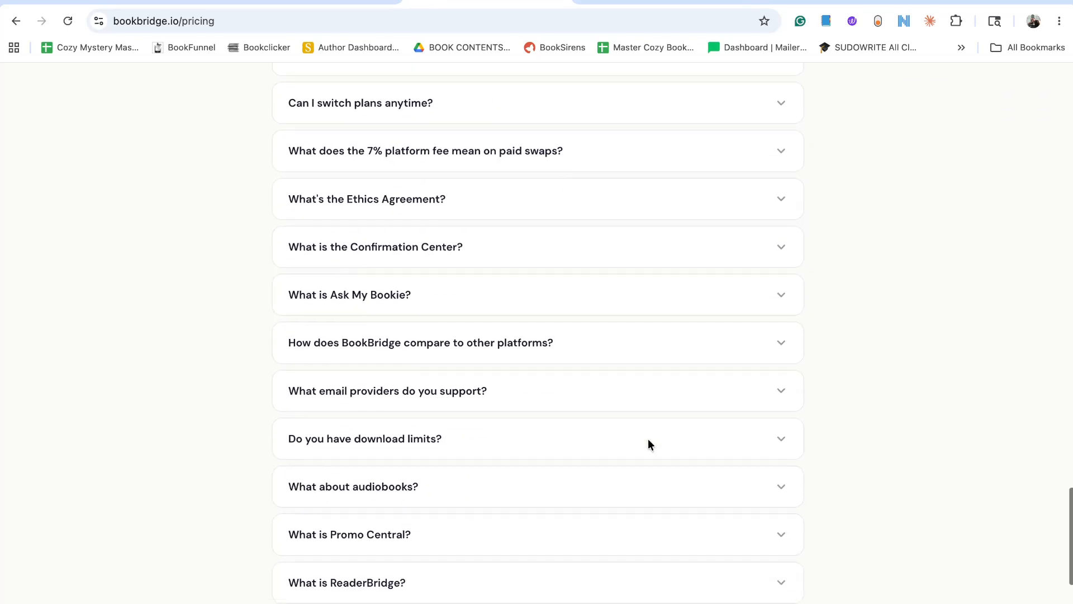
scroll(650, 445, down, 2)
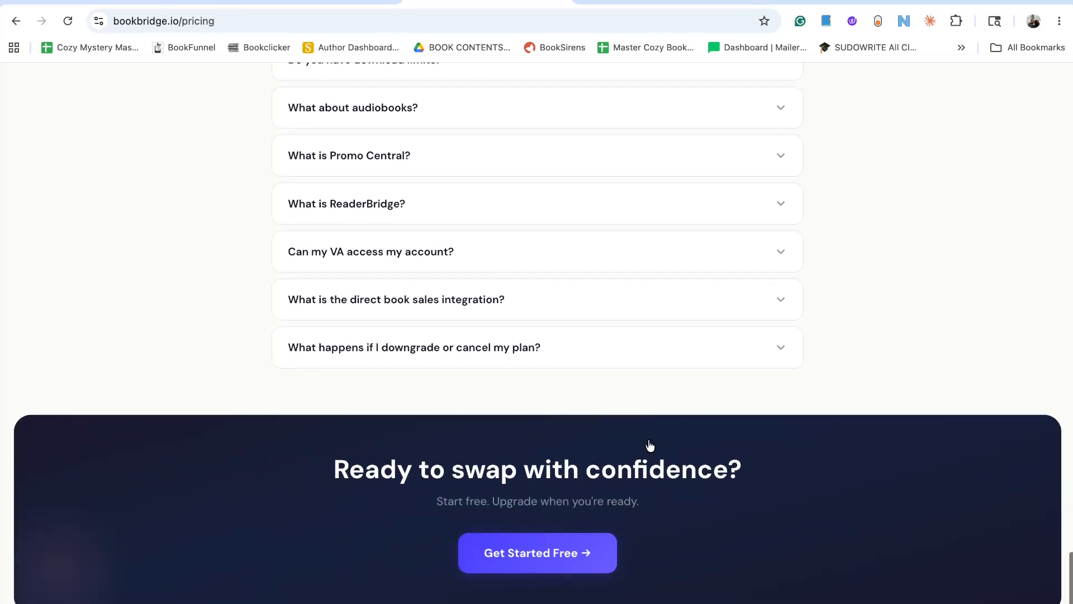
scroll(650, 445, up, 20)
scroll(648, 444, up, 20)
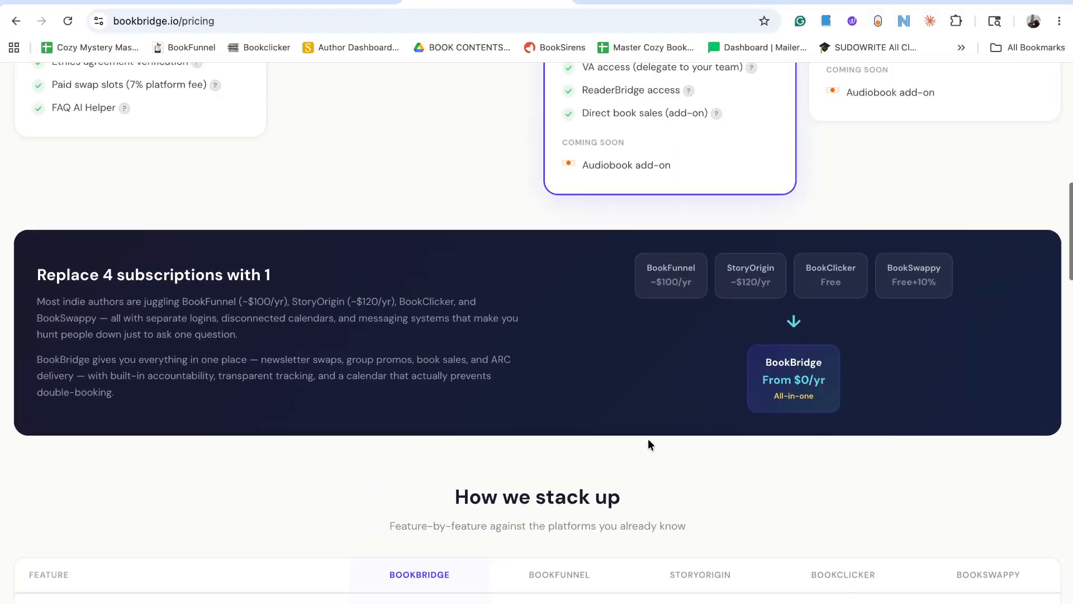
scroll(648, 444, down, 1)
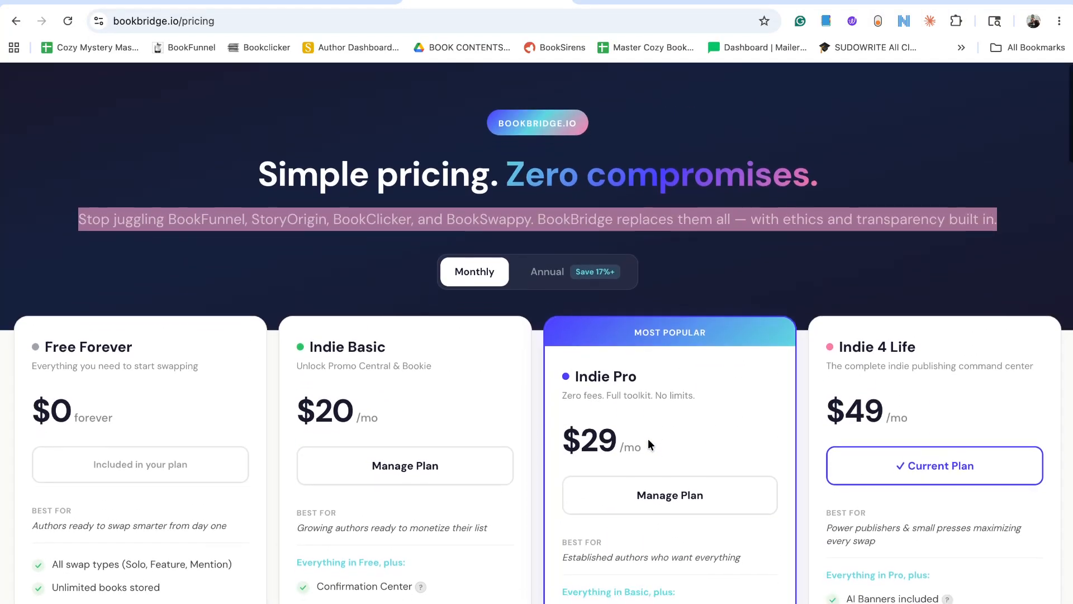
Switch to the training presentation, preview the pen name and email client slide, and return to the sign-up & pricing slide.
click(145, 2)
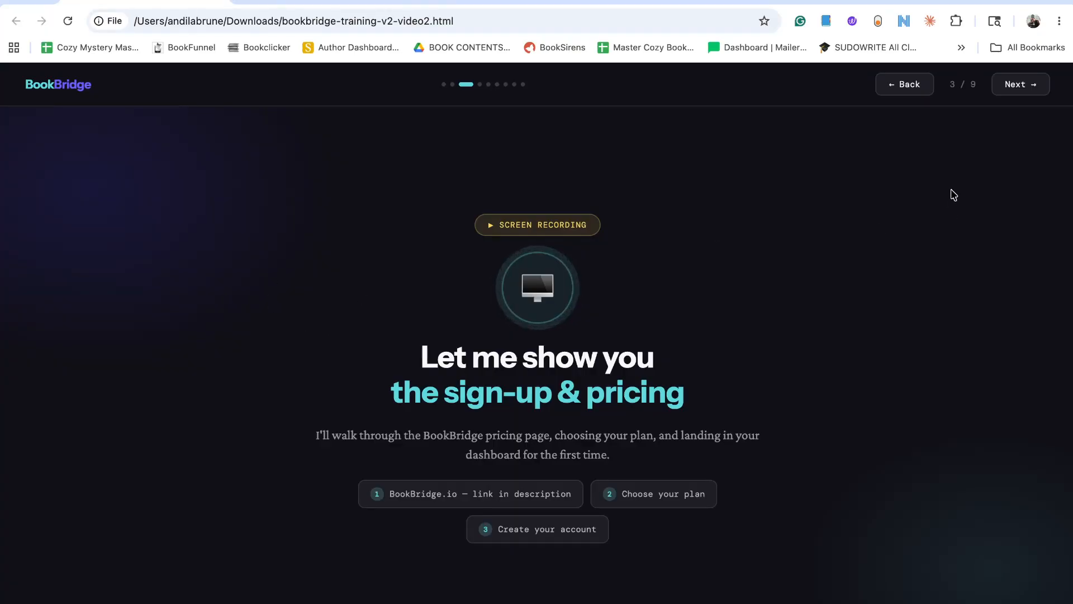
click(1014, 85)
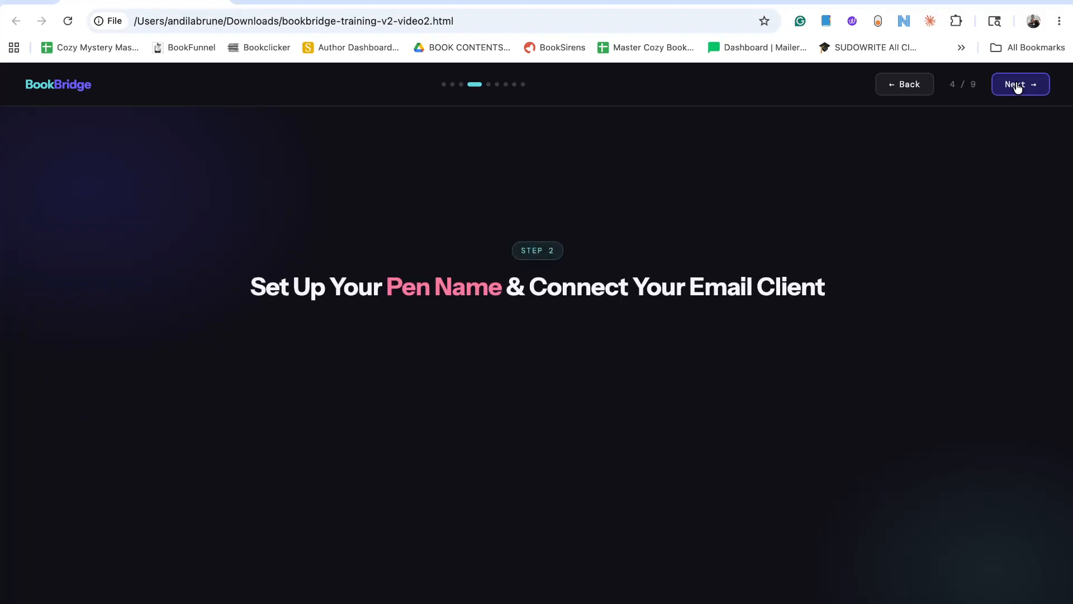
click(907, 93)
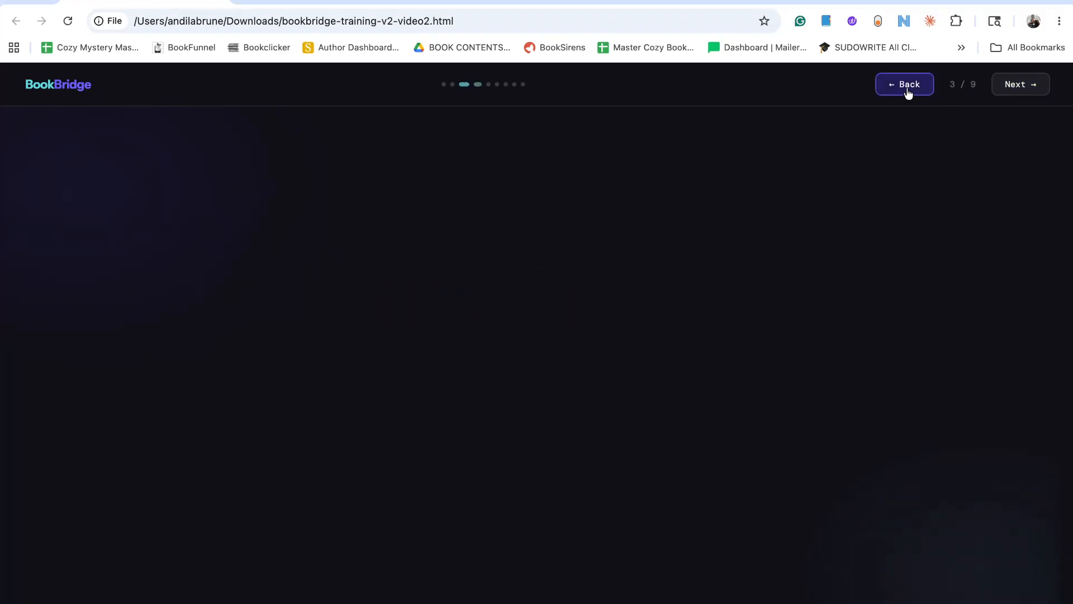
click(909, 93)
click(1024, 91)
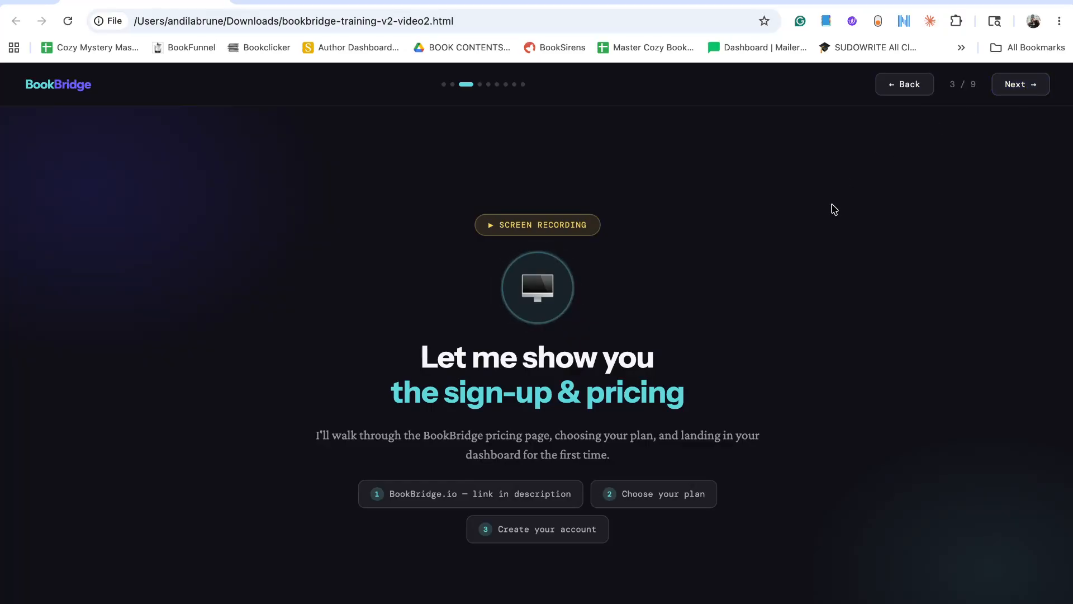
Revisit the ReaderBridge pricing page and the BookBridge pricing page to compare their plans once more.
click(337, 4)
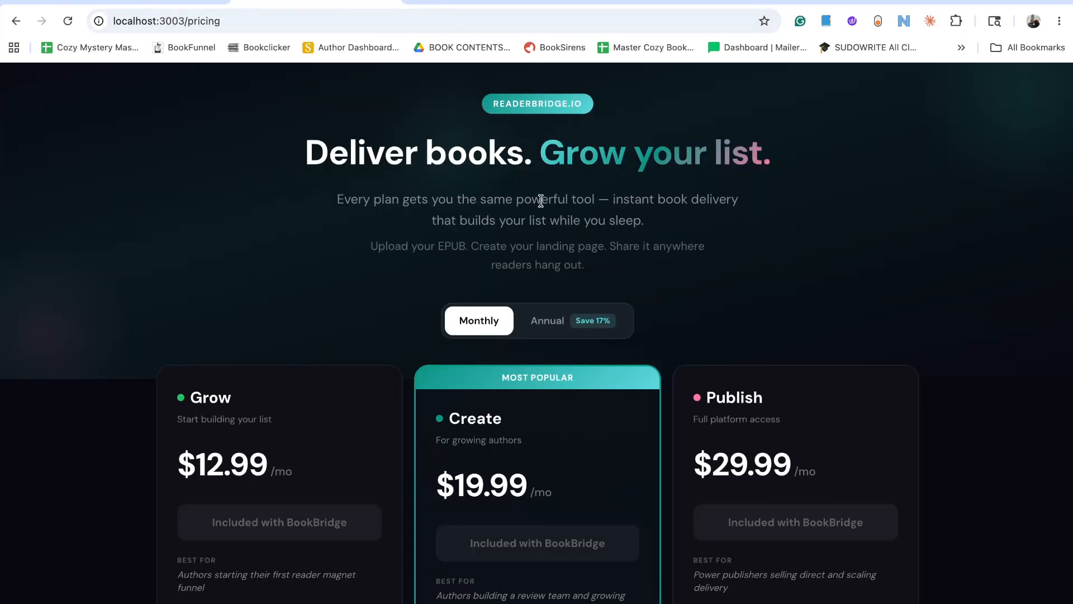
scroll(472, 258, up, 2)
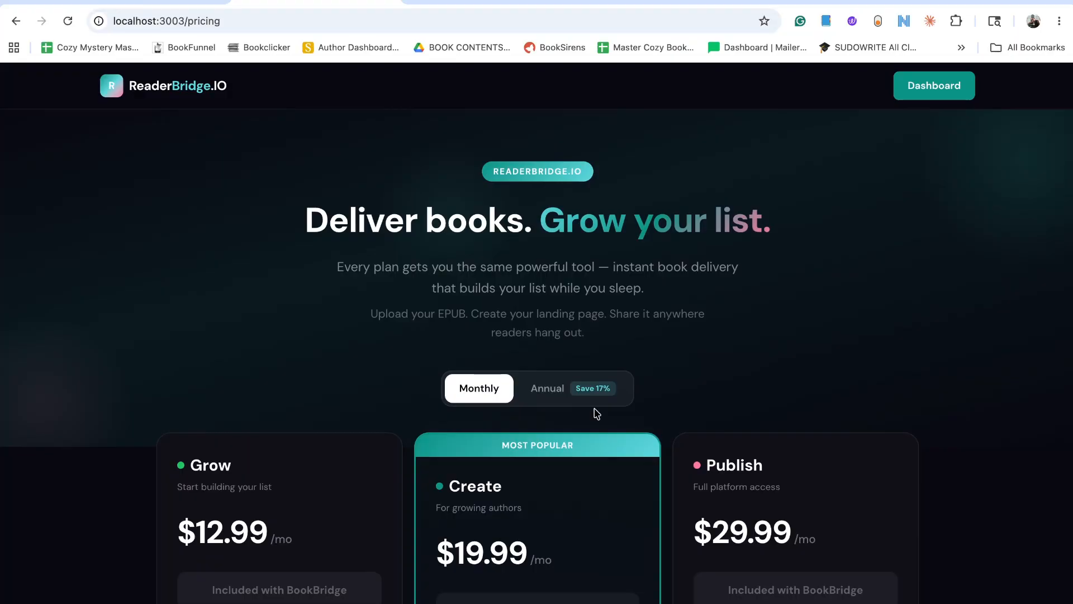
click(438, 7)
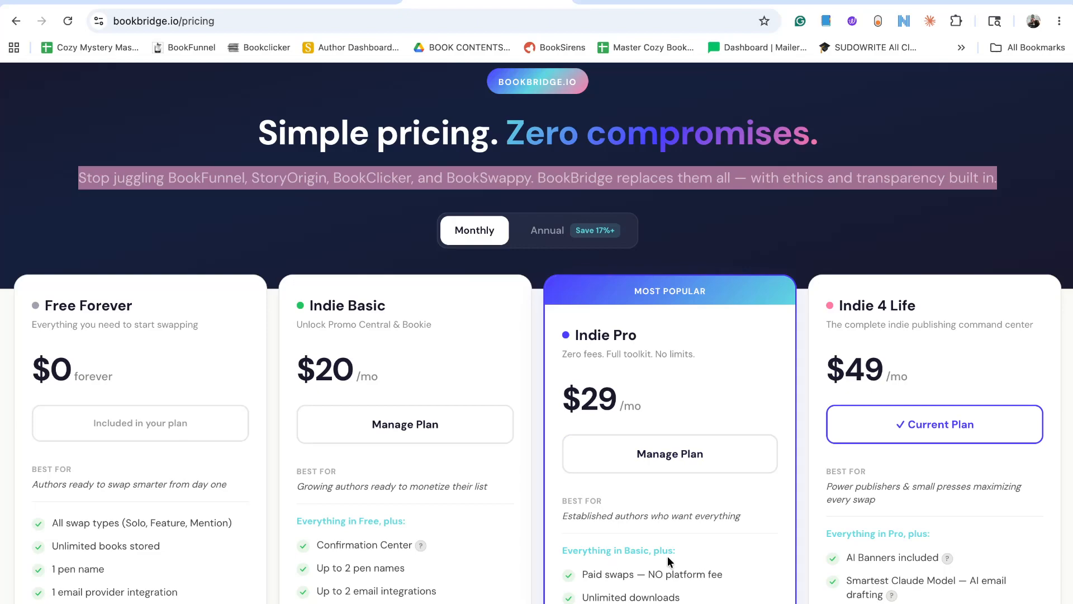
scroll(667, 556, down, 5)
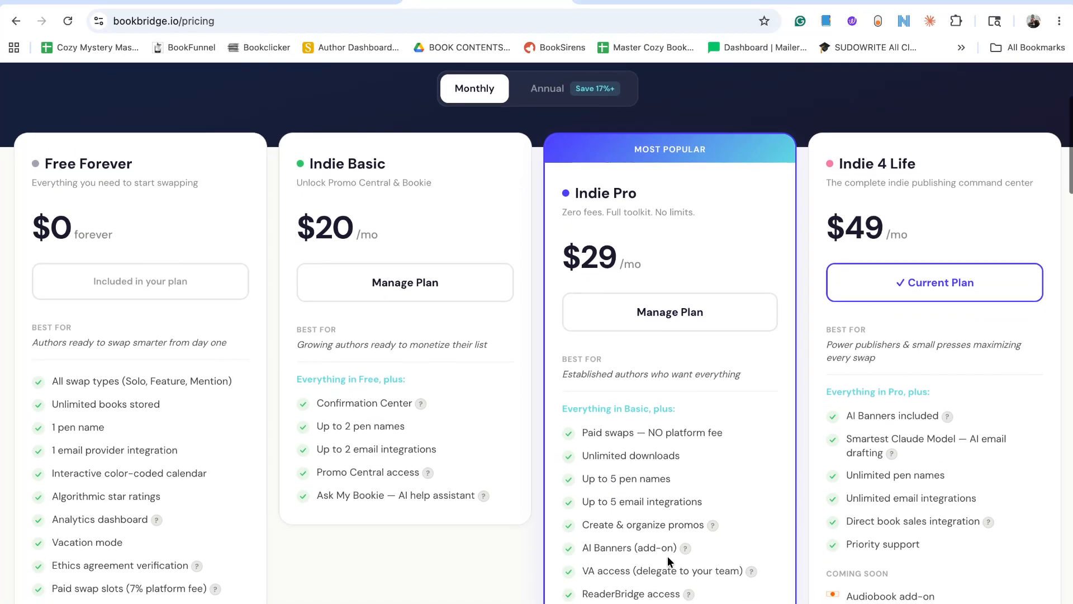
scroll(668, 556, up, 6)
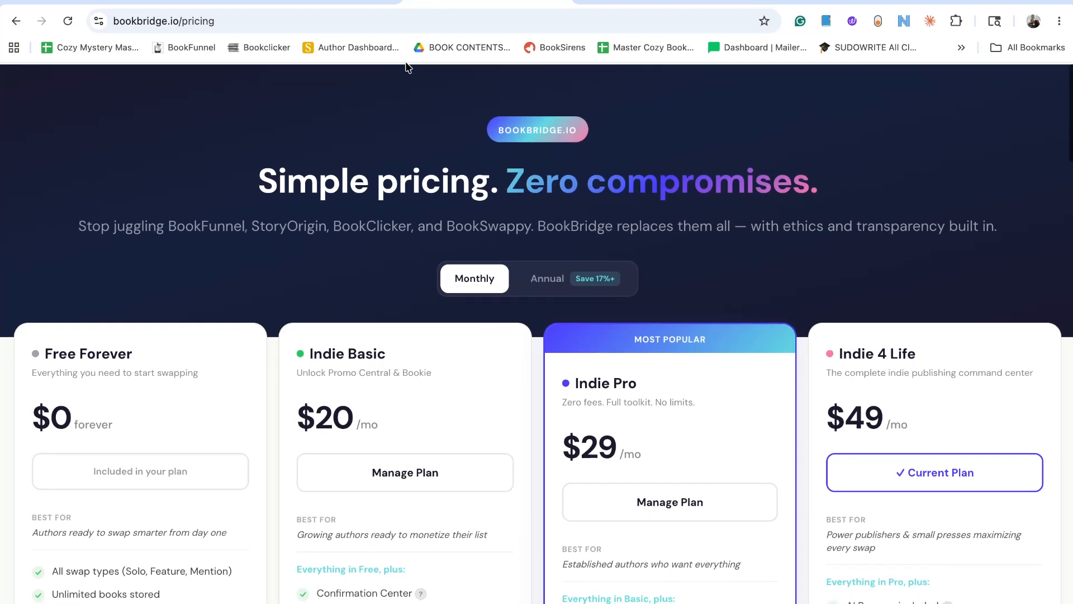
Open the ReaderBridge dashboard from its pricing page and collapse the File Vault section.
click(316, 2)
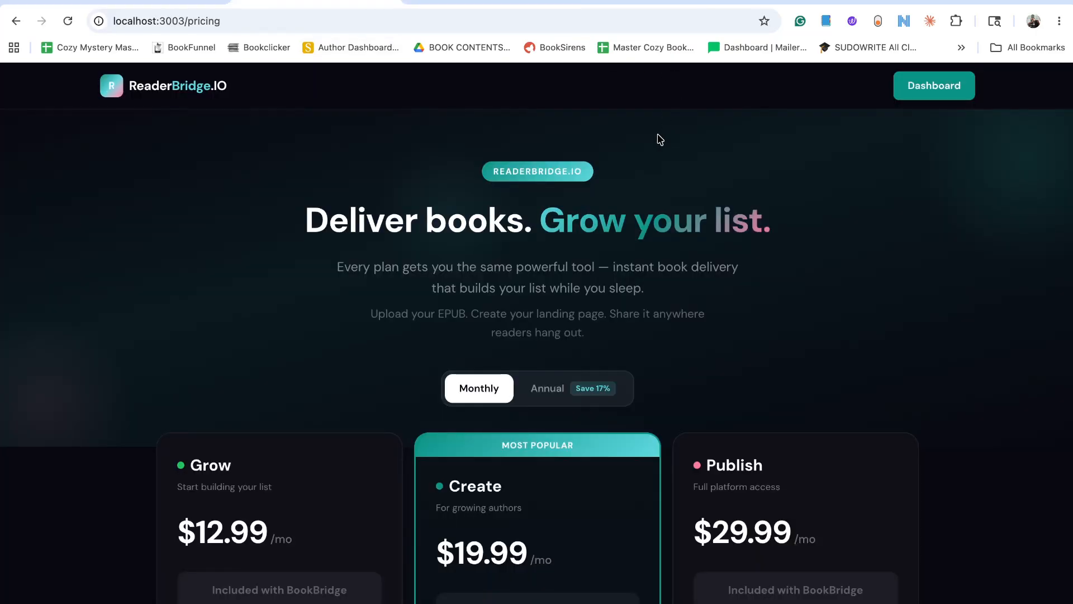
click(934, 90)
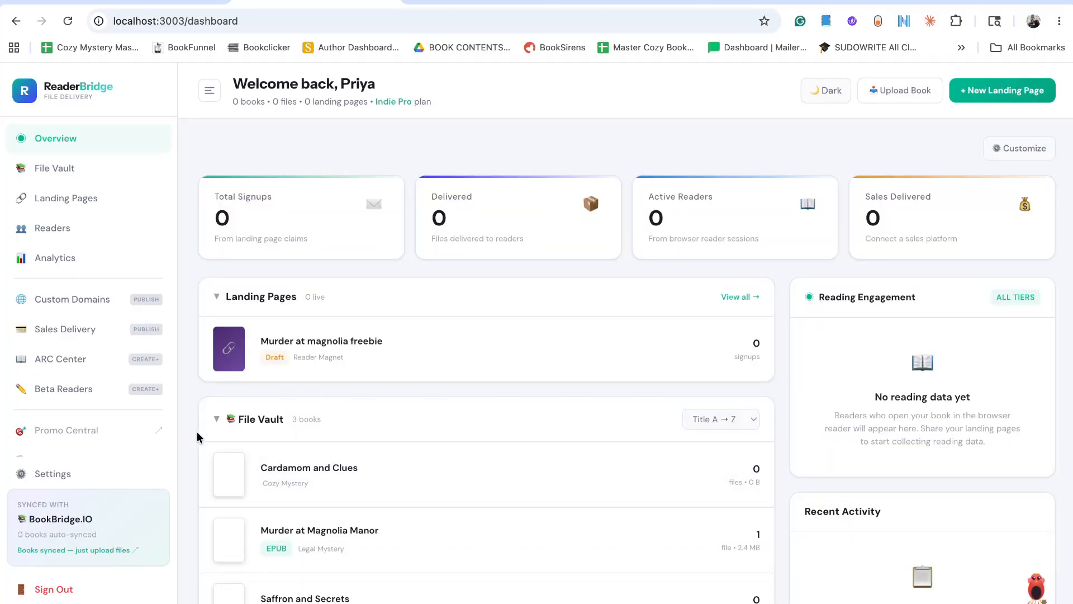
click(216, 418)
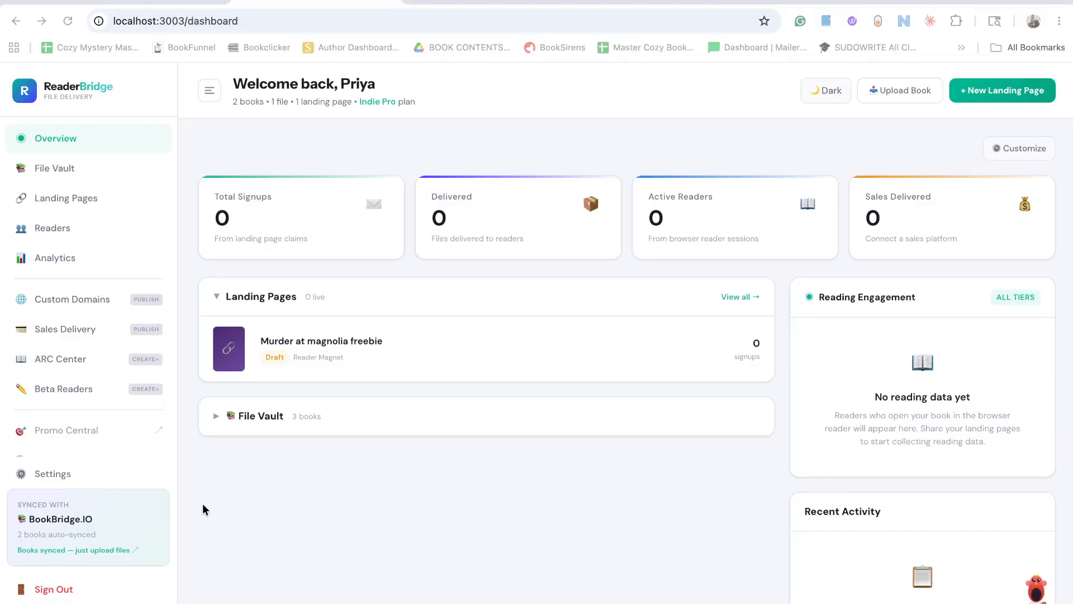
Preview the ReaderBridge dashboard in dark mode and return it to light mode.
click(827, 95)
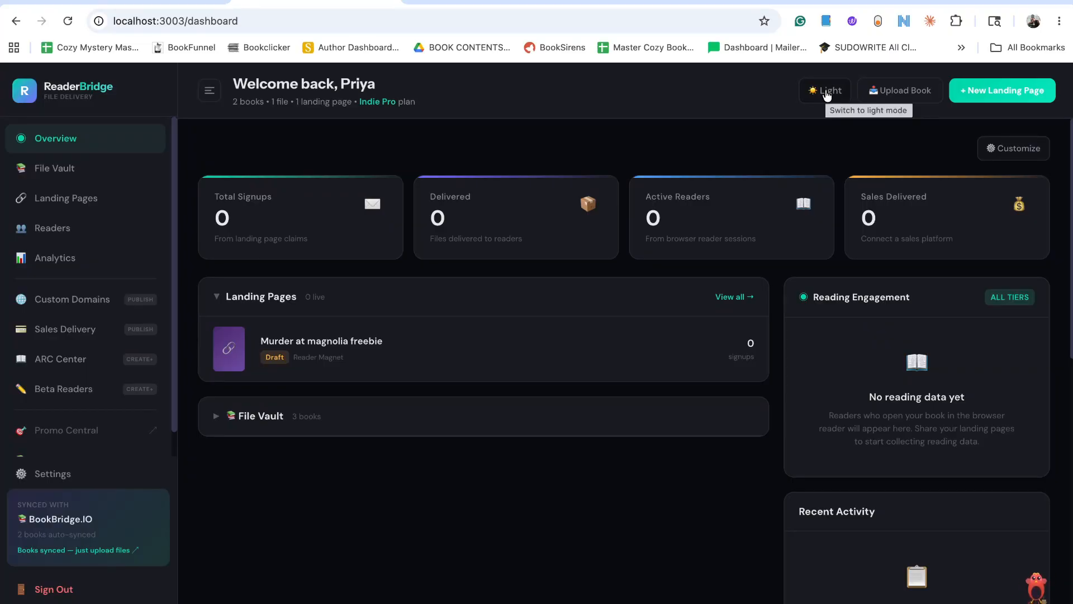
click(827, 94)
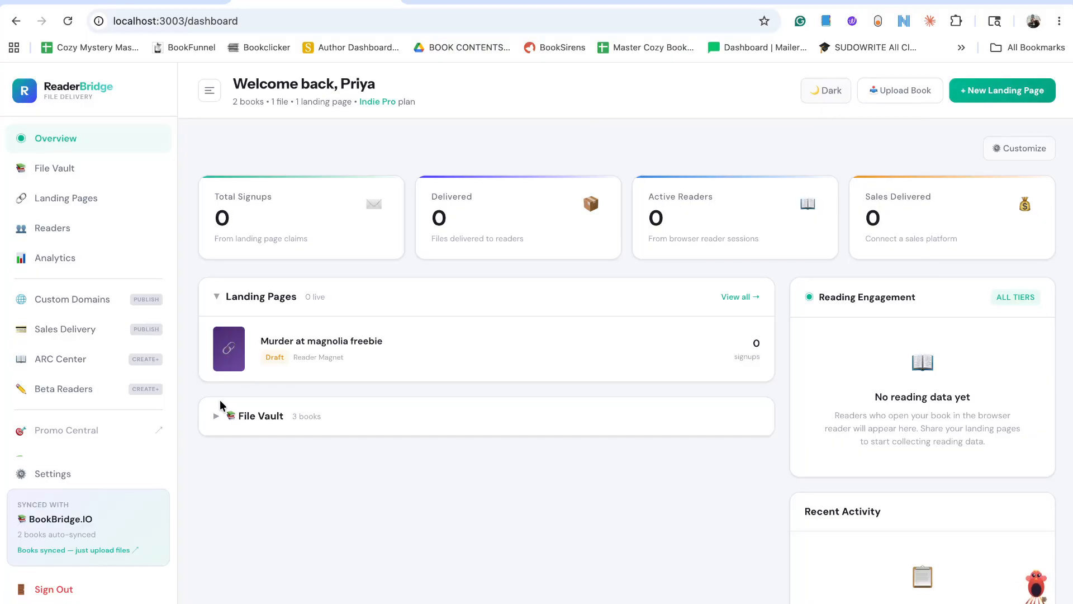
Open the File Vault and review the synced and standalone book counts.
click(75, 173)
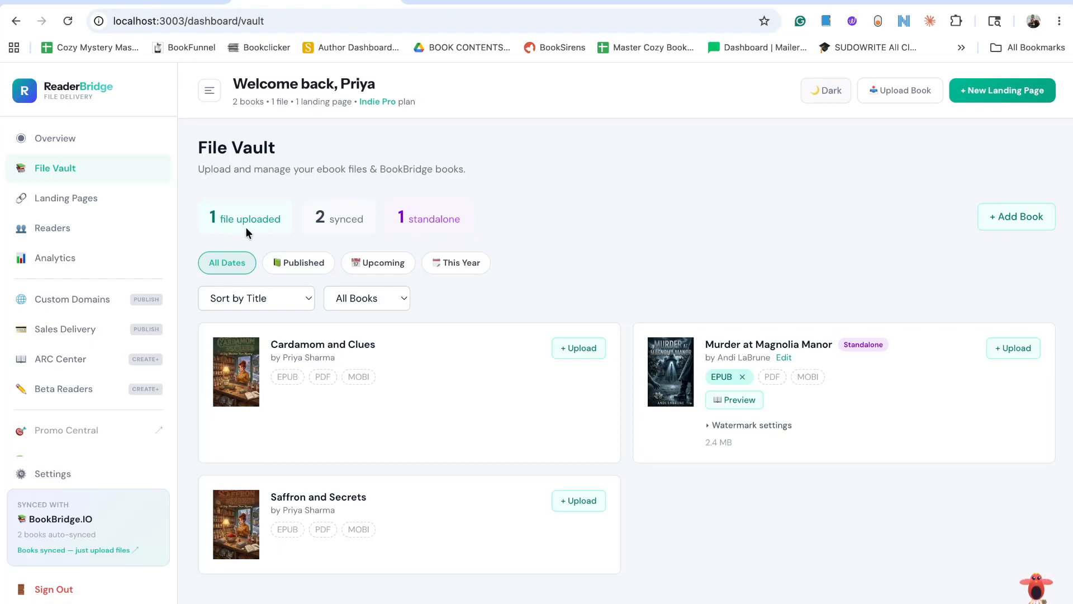
triple_click(347, 220)
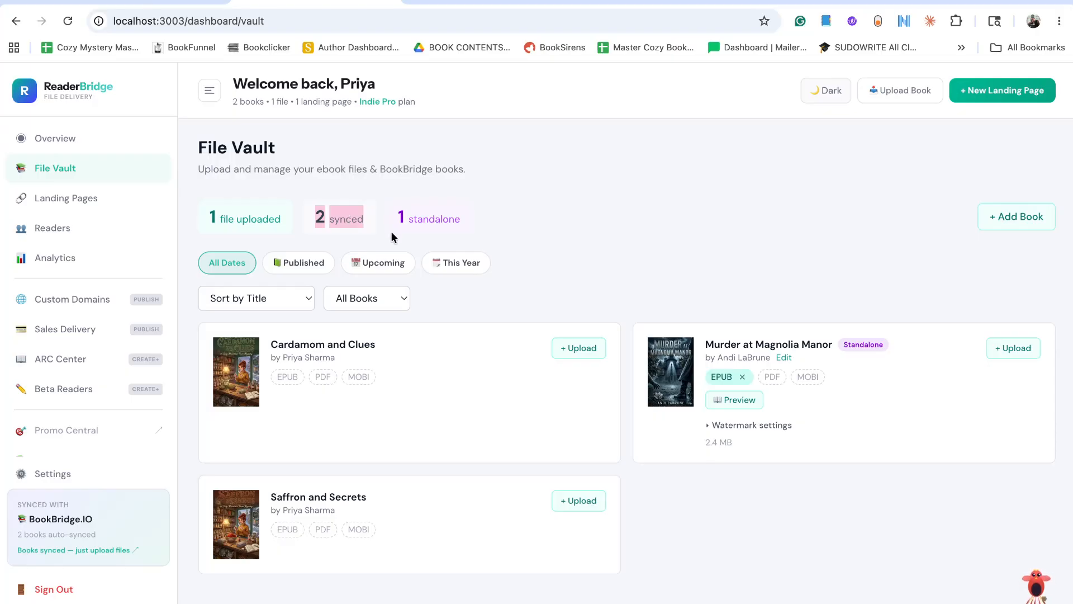
click(440, 220)
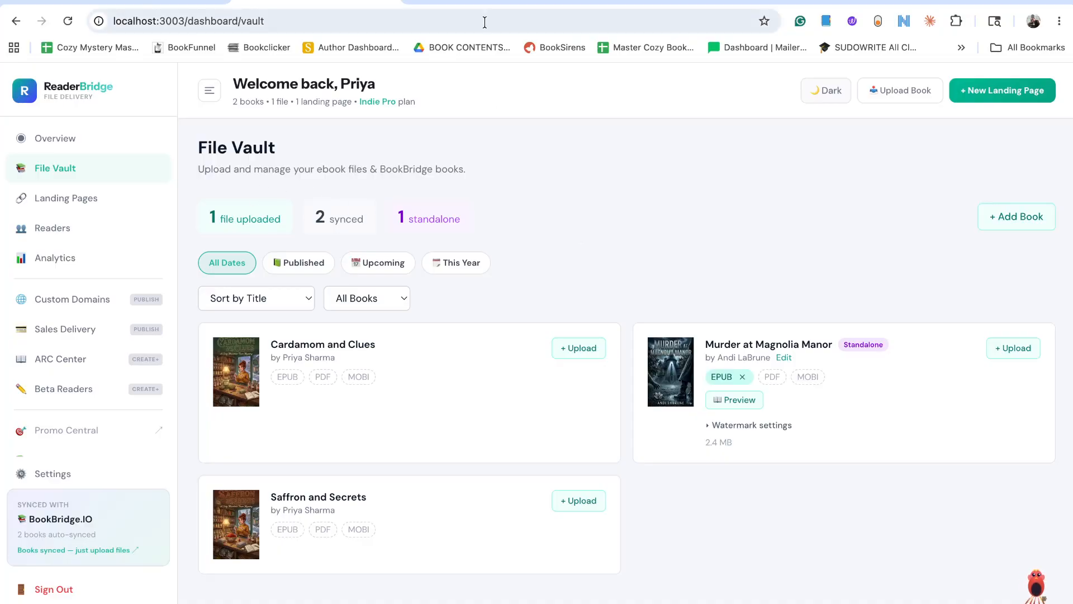
Switch to the BookBridge pricing page, change its address to bookbridge.io/dashboard, and open the account profile.
click(481, 4)
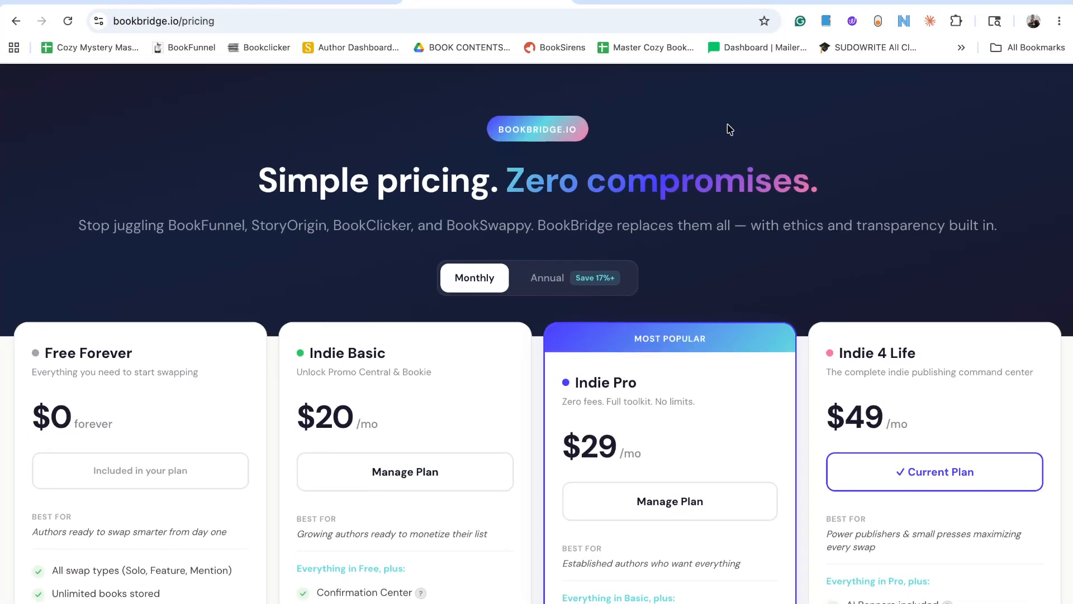
click(229, 21)
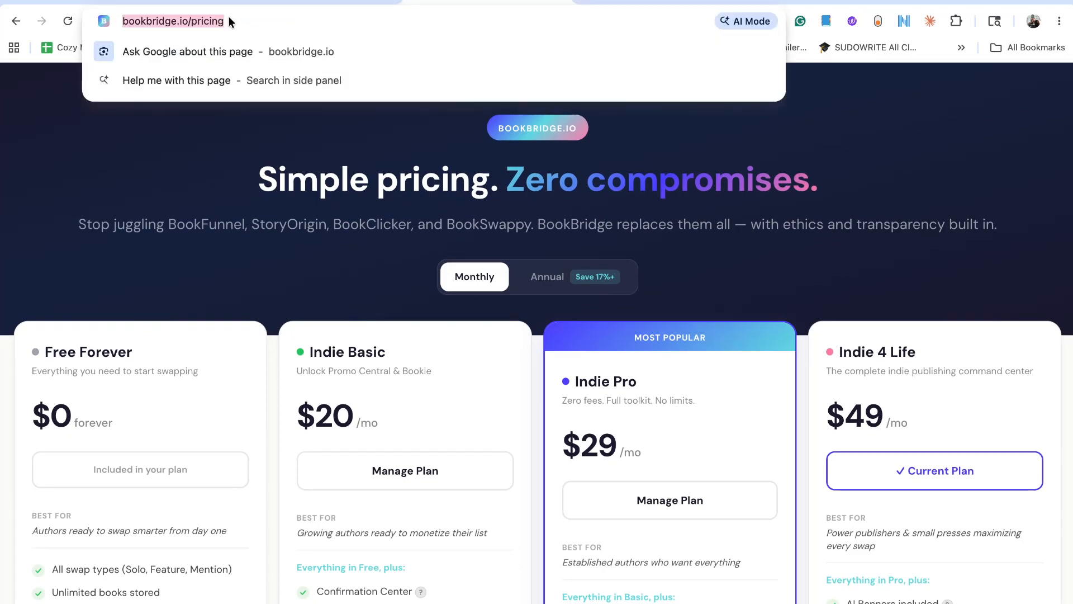
key(Right)
key(BackSpace)
key(BackSpace)
key(BackSpace)
key(BackSpace)
key(BackSpace)
key(BackSpace)
key(BackSpace)
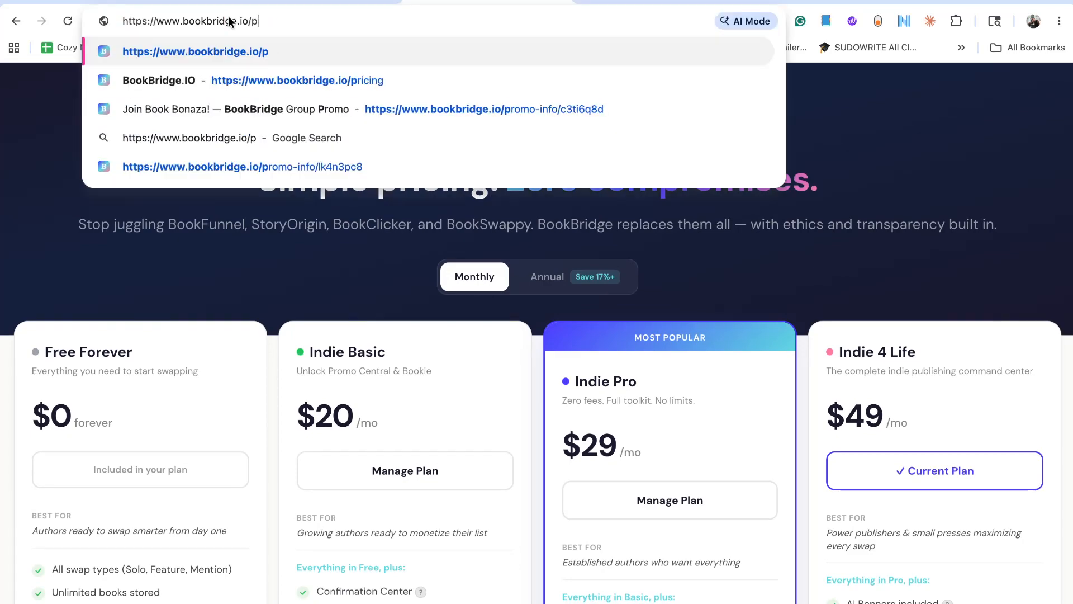
text(das)
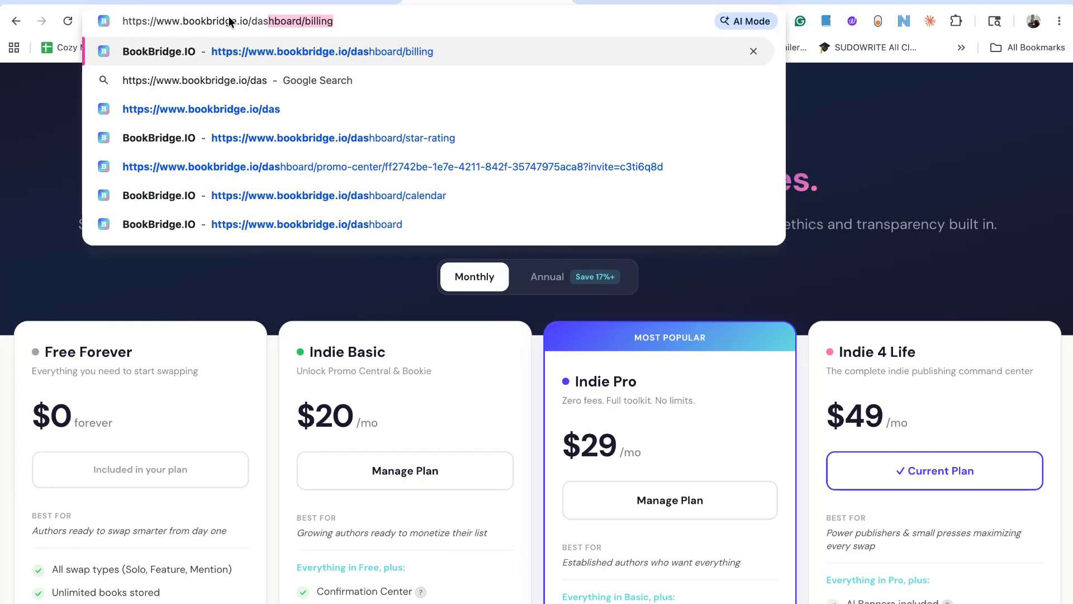
key(Right)
key(BackSpace)
key(BackSpace)
key(BackSpace)
key(BackSpace)
key(BackSpace)
key(BackSpace)
key(BackSpace)
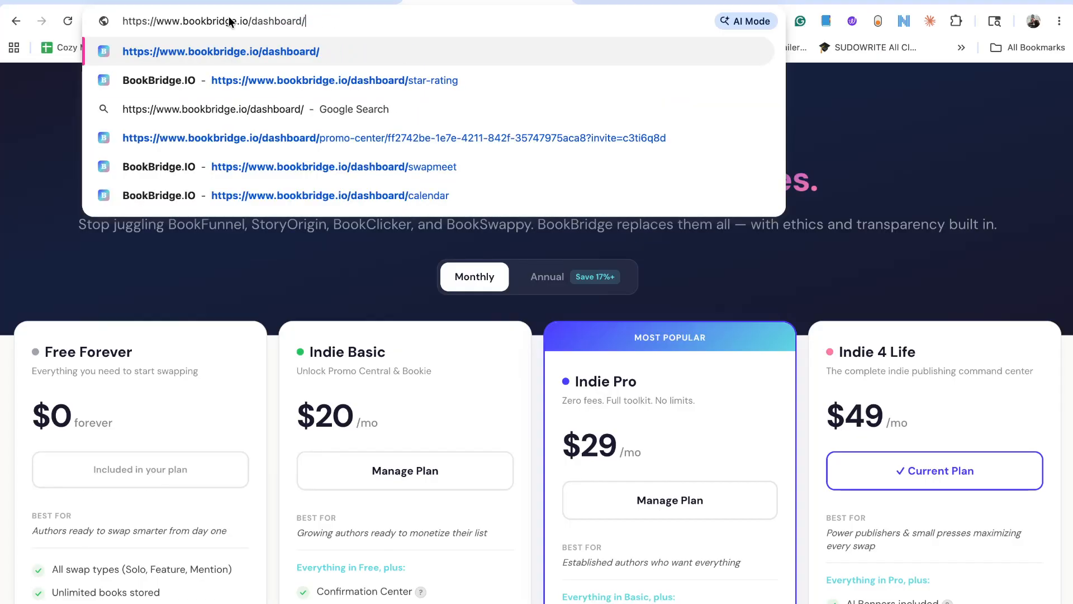
key(Return)
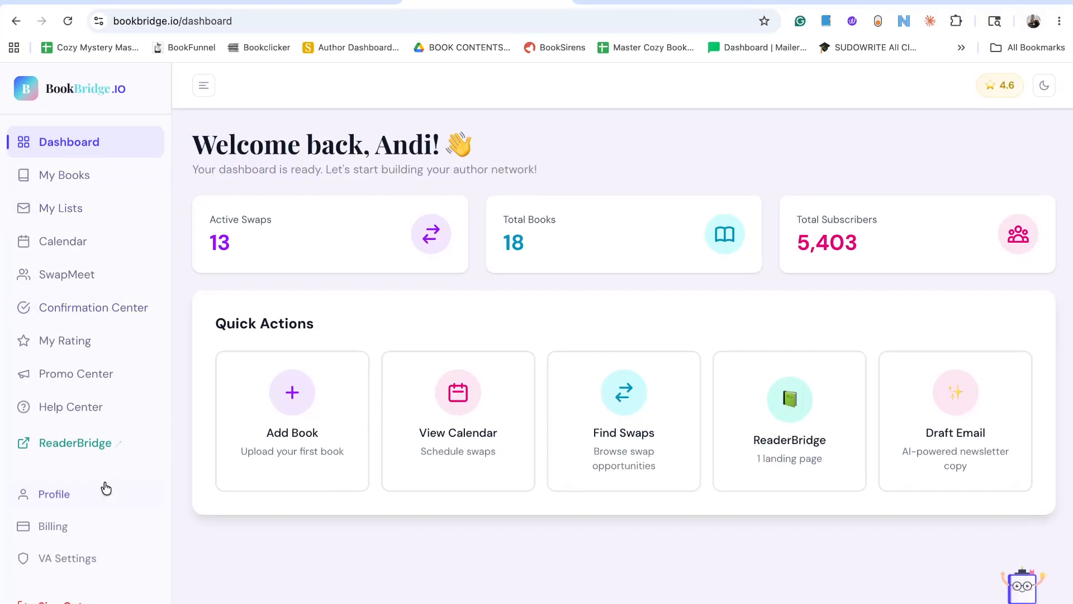
click(61, 495)
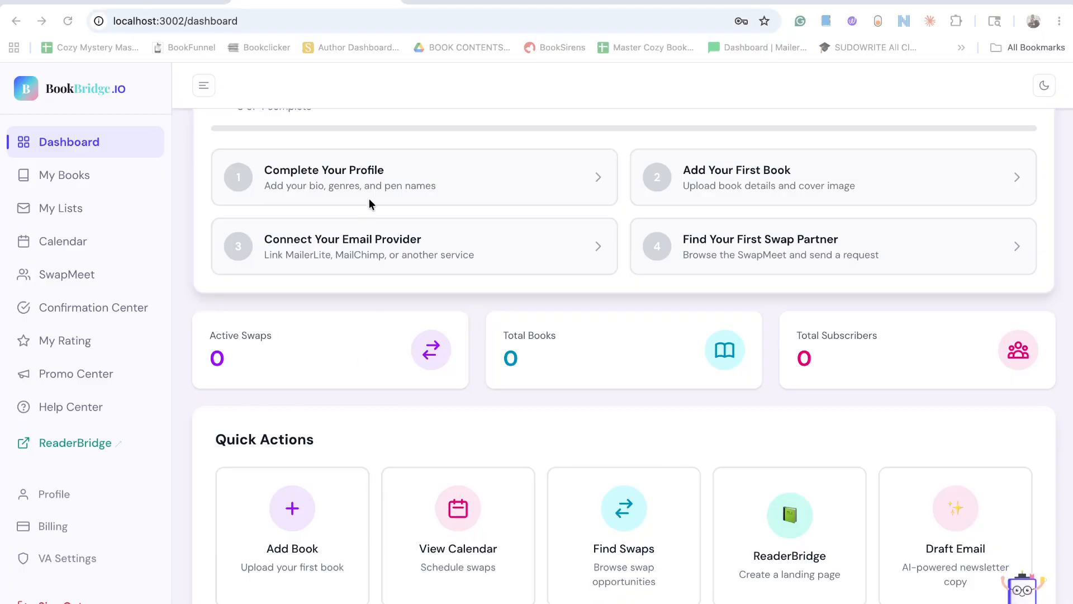
Open the profile settings through the Complete Your Profile setup task and fill in the full name.
click(393, 185)
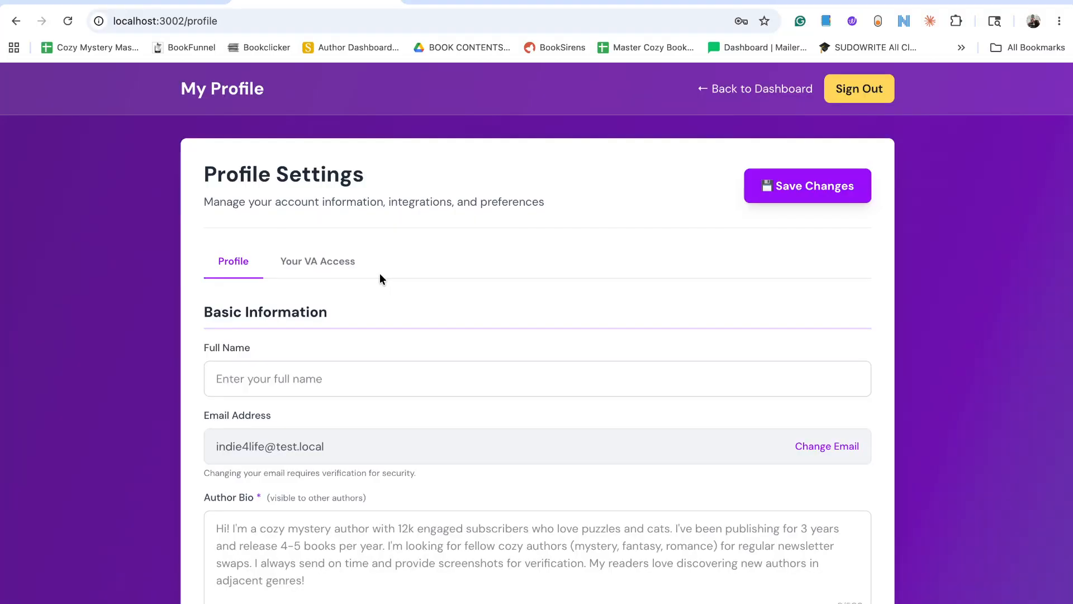
click(341, 379)
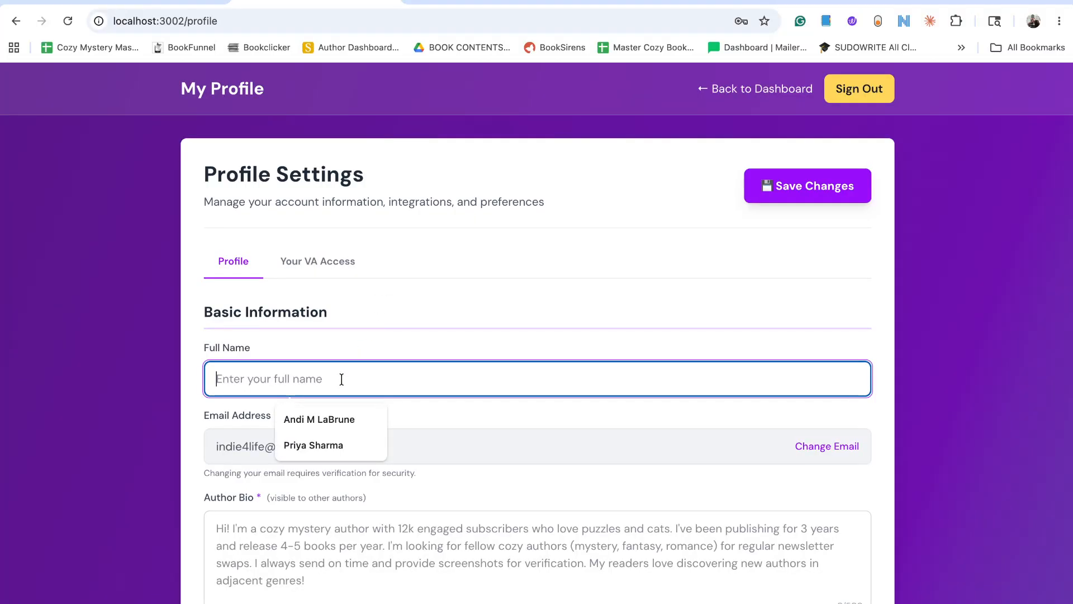
text(Test Sub)
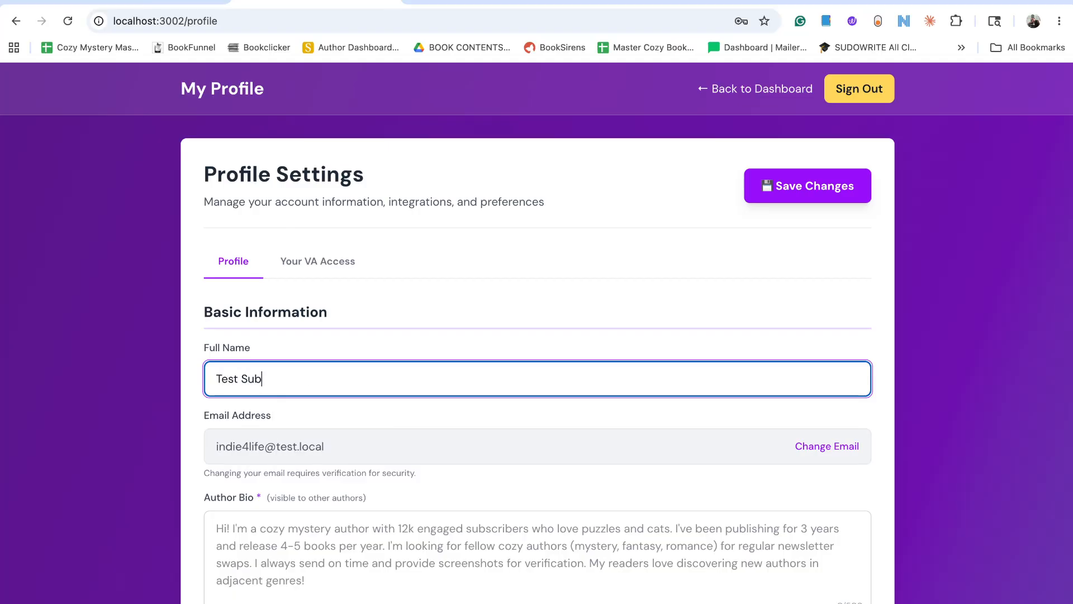
text(m)
key(BackSpace)
text(js)
key(BackSpace)
text(ect)
key(super+Tab)
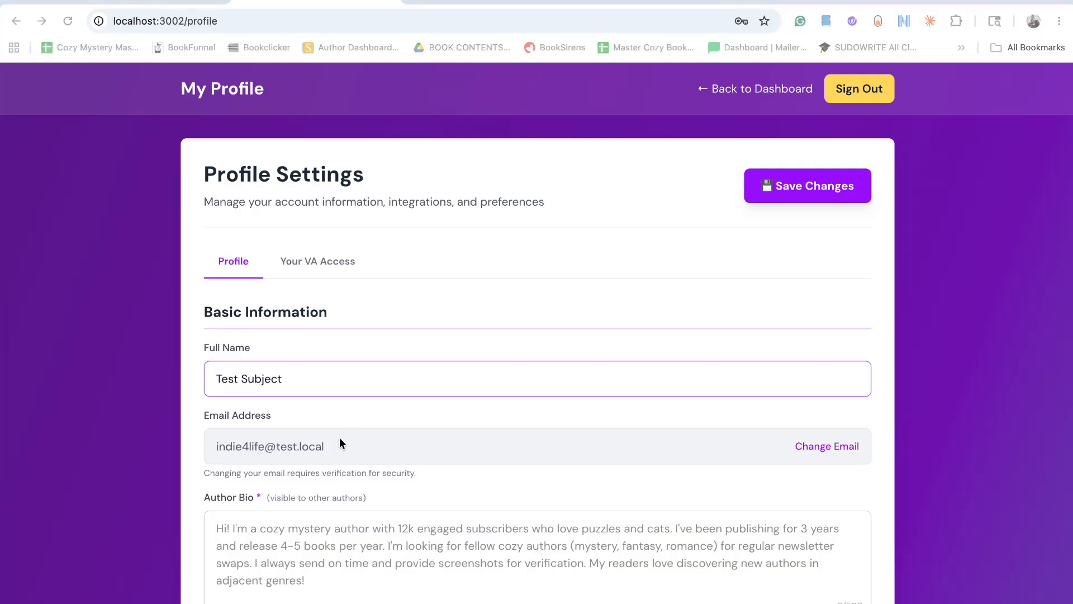
Replace the full name in Basic Information with a different test name.
double_click(254, 383)
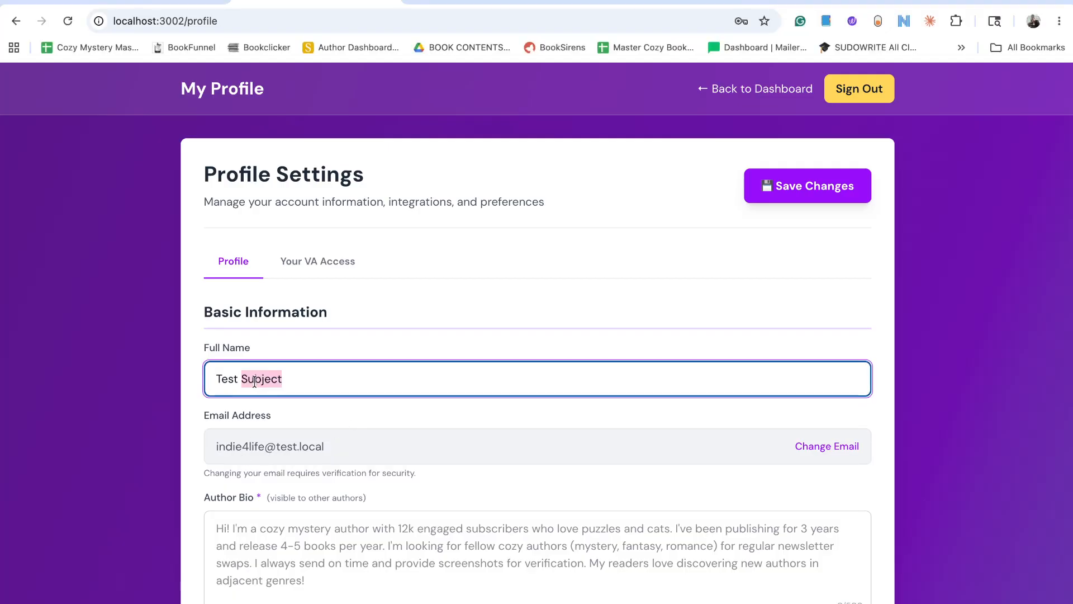
key(BackSpace)
key(BackSpace)
text(ing Jane)
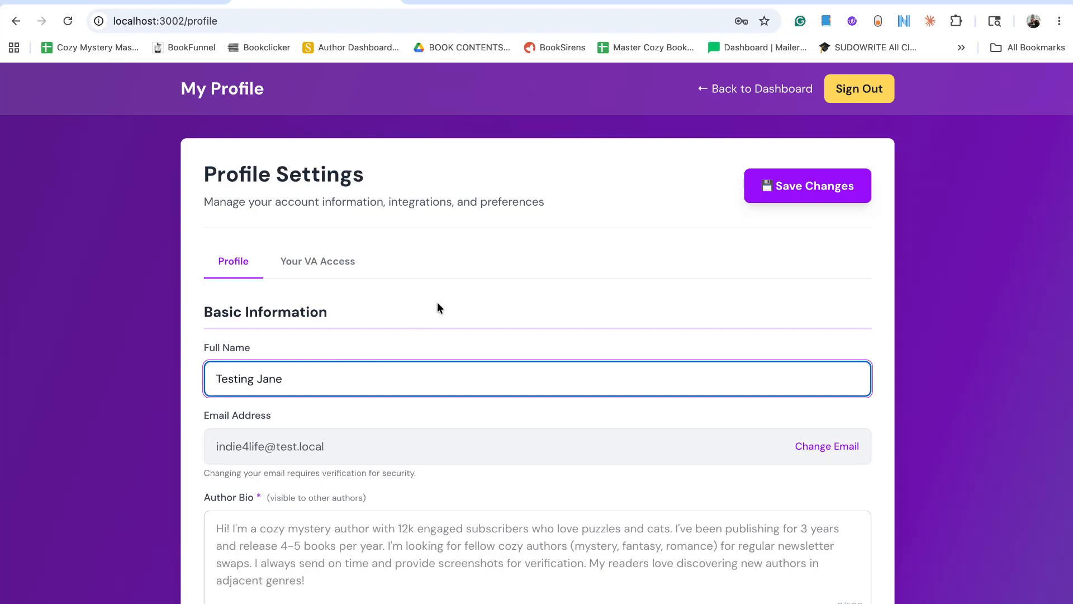
Enter the author bio "I'm just starting out and I can't wait to grow a fan base for my romance genre!!".
scroll(440, 301, down, 4)
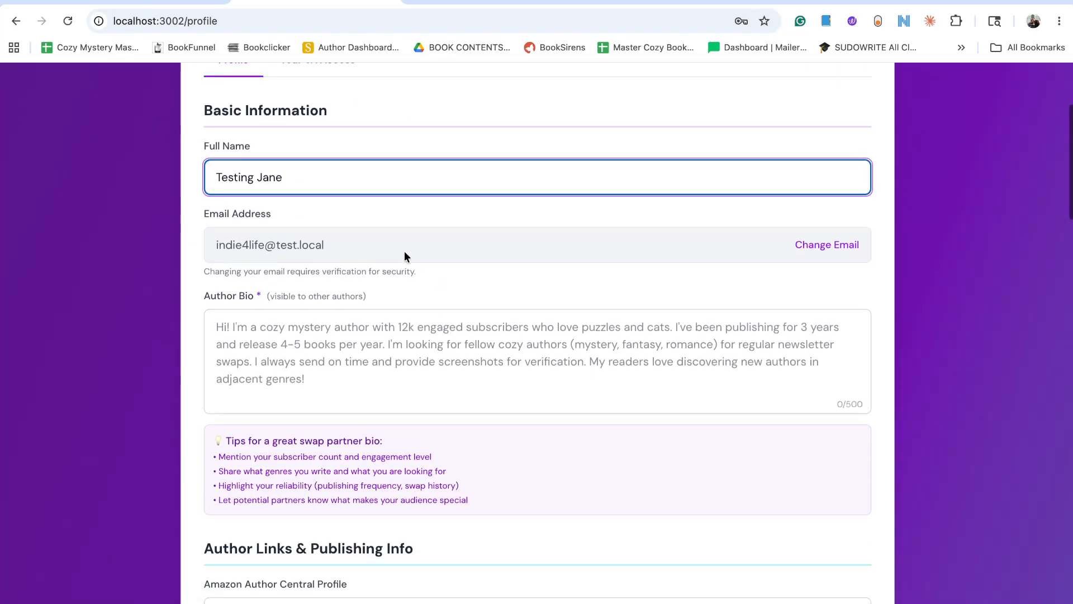
scroll(465, 239, down, 1)
scroll(465, 245, down, 1)
click(457, 250)
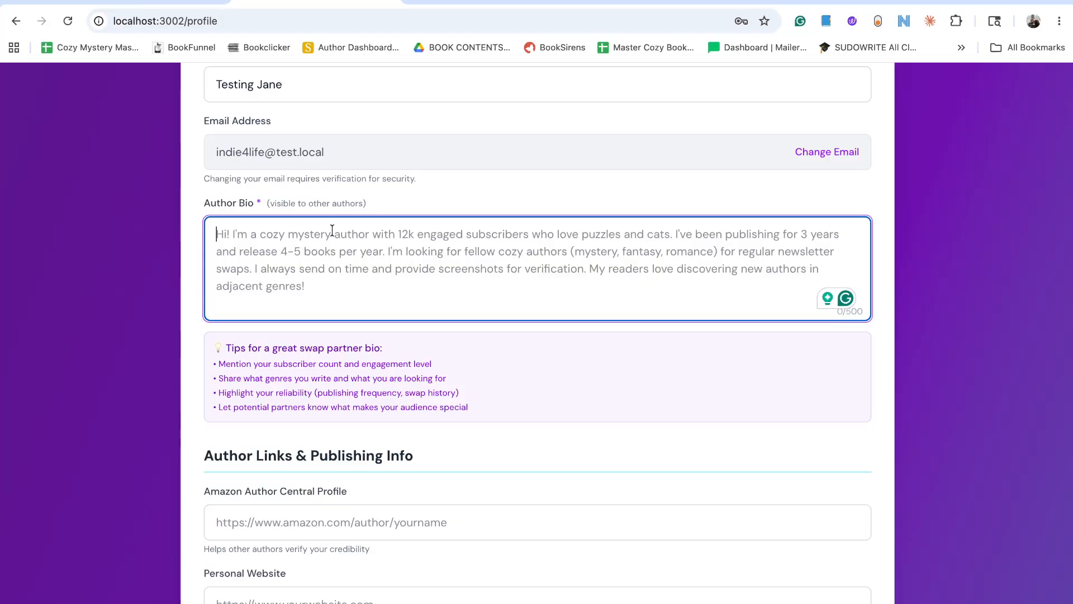
text(I'm just )
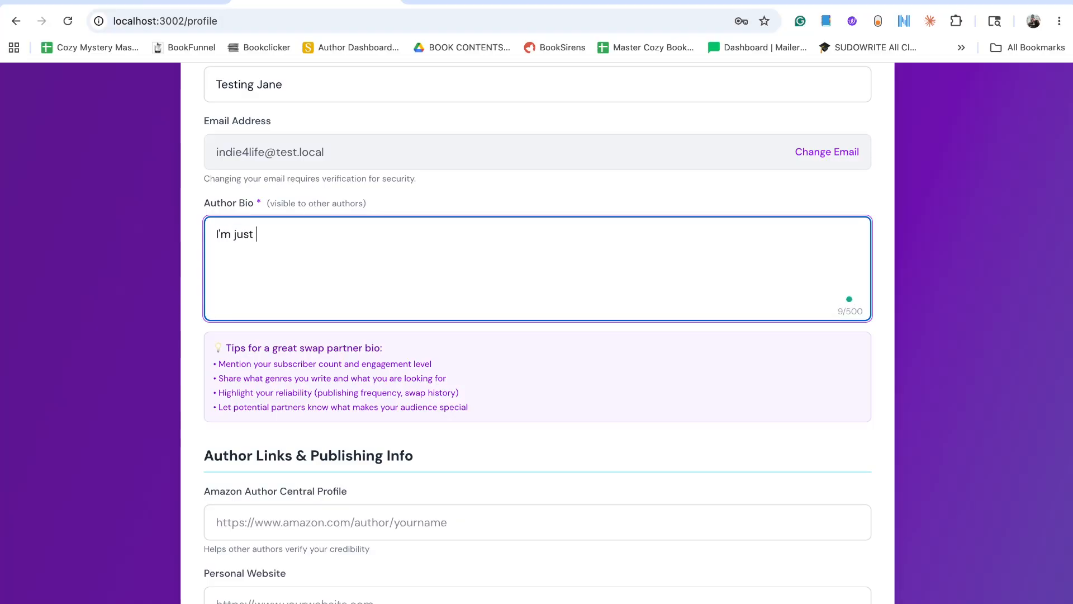
text(starting out)
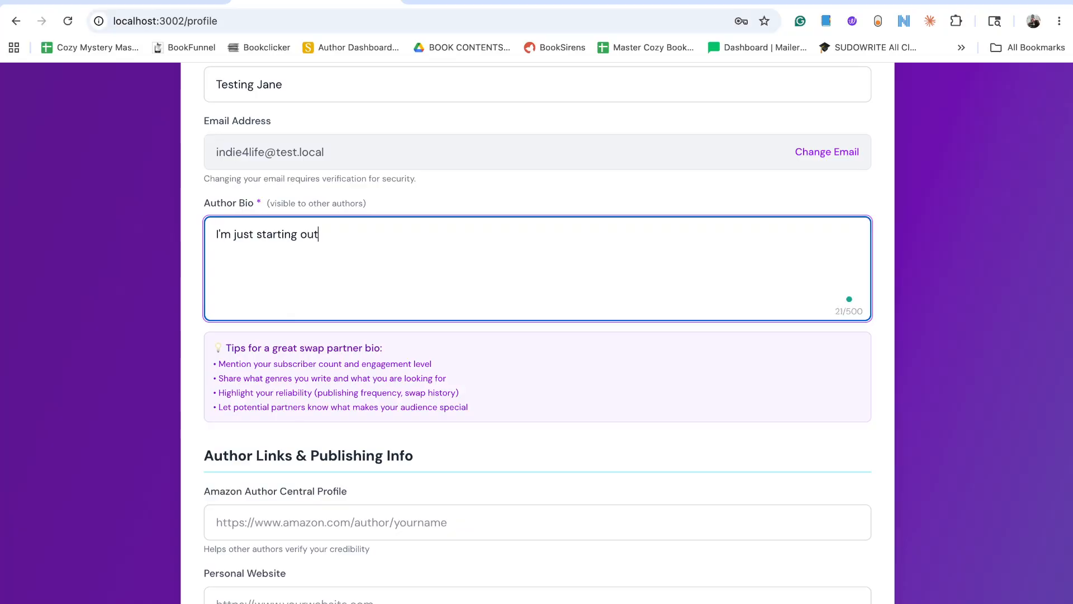
text( and I can't wait to grow )
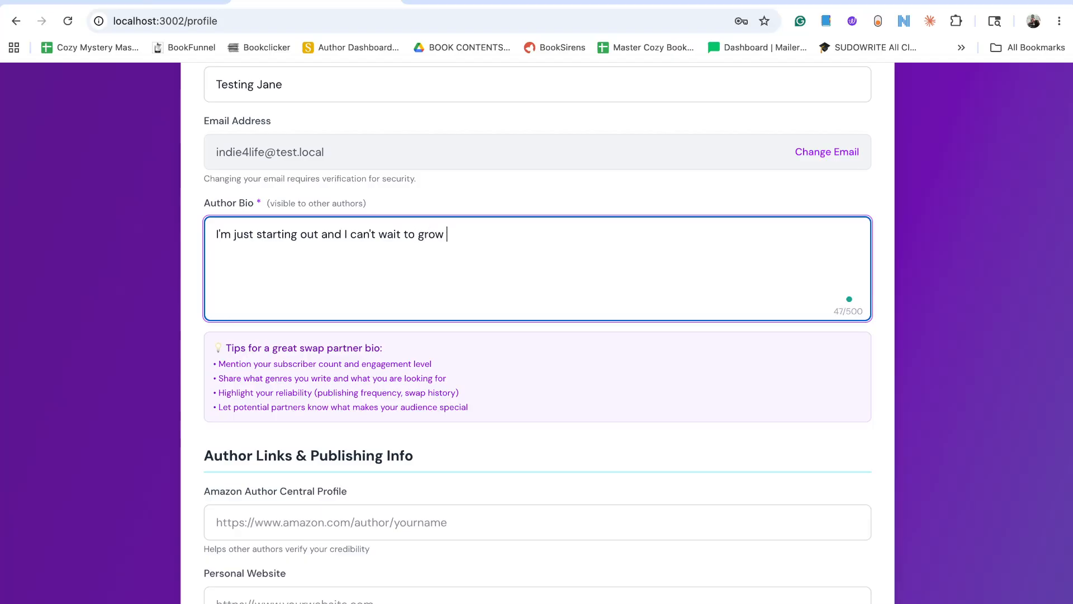
text(a fan base for my romance )
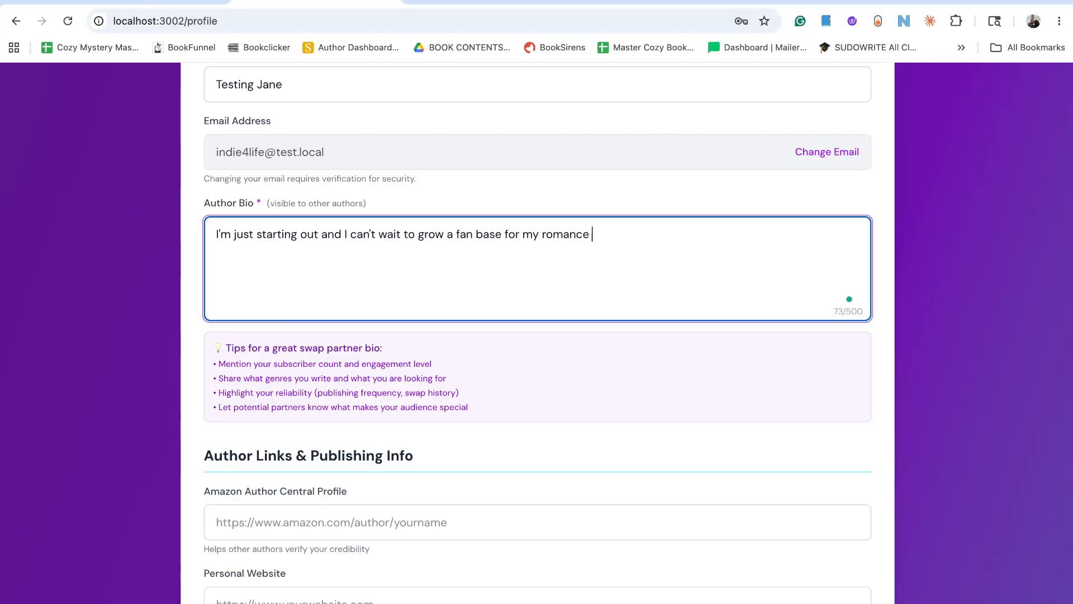
text(genre!!)
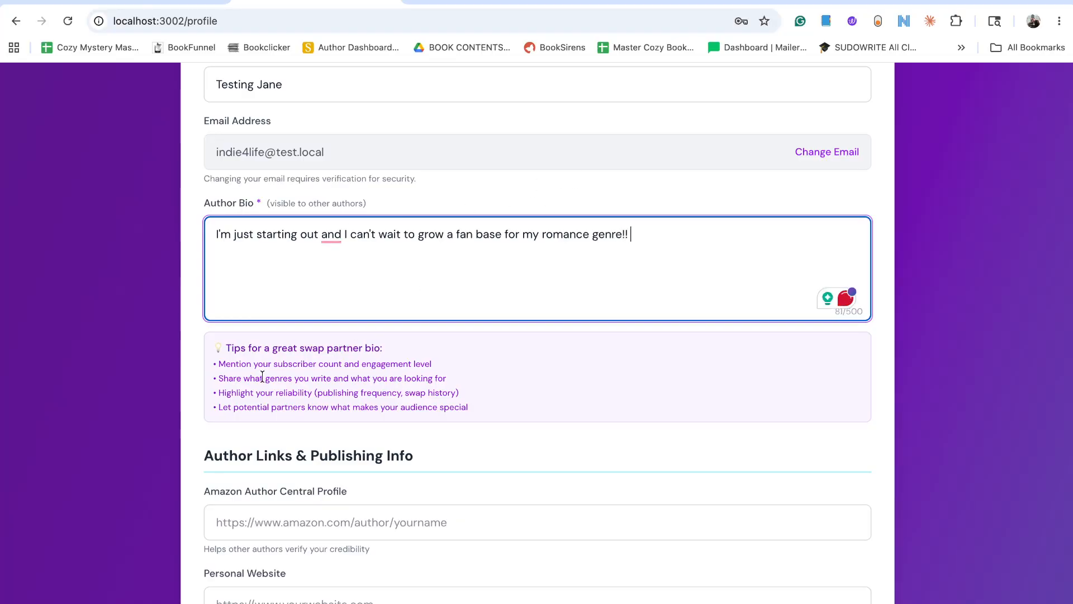
click(205, 447)
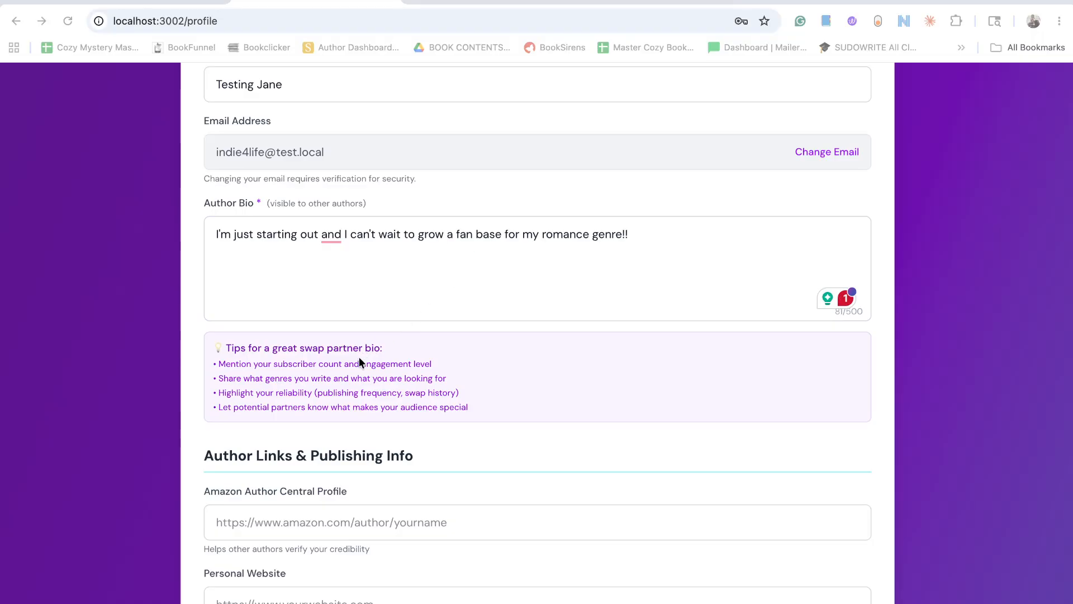
Open Amazon in a new browser tab and search for "peyton stone" to find the author profile link.
scroll(613, 304, down, 5)
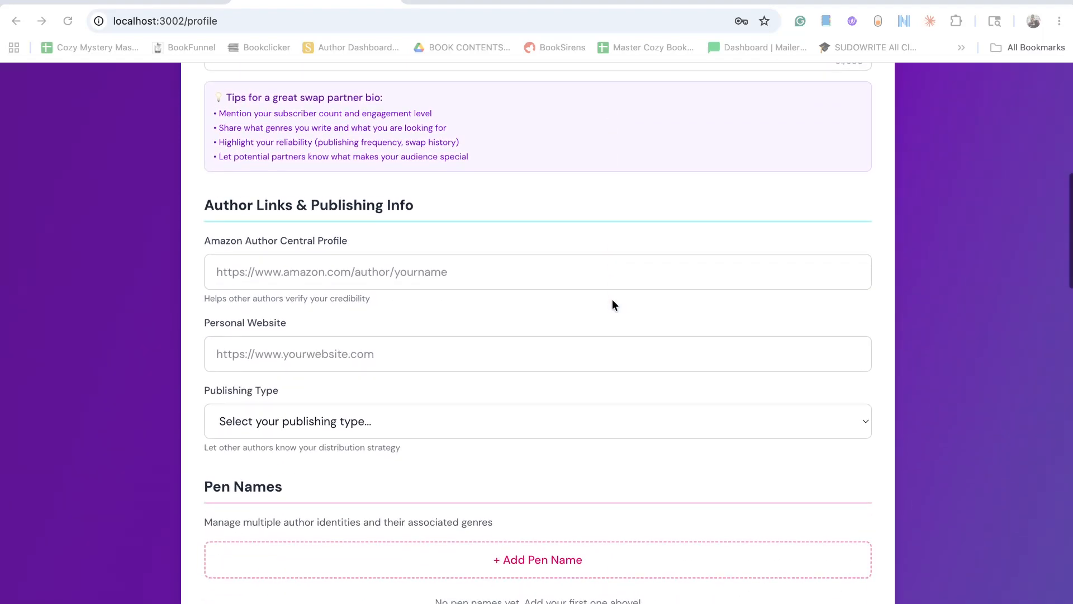
click(382, 271)
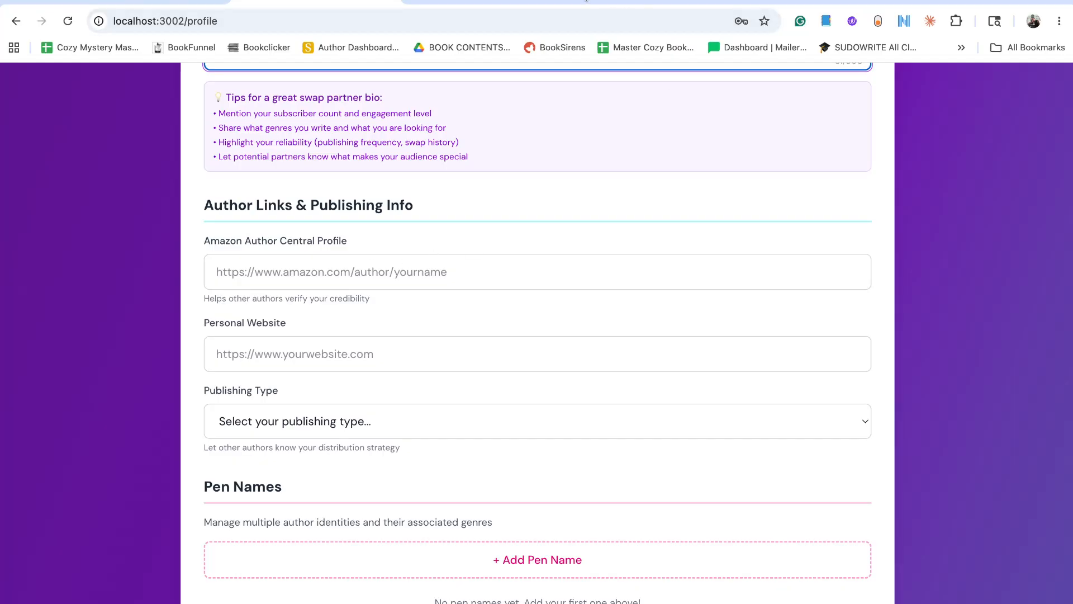
click(581, 3)
text(ama)
key(Return)
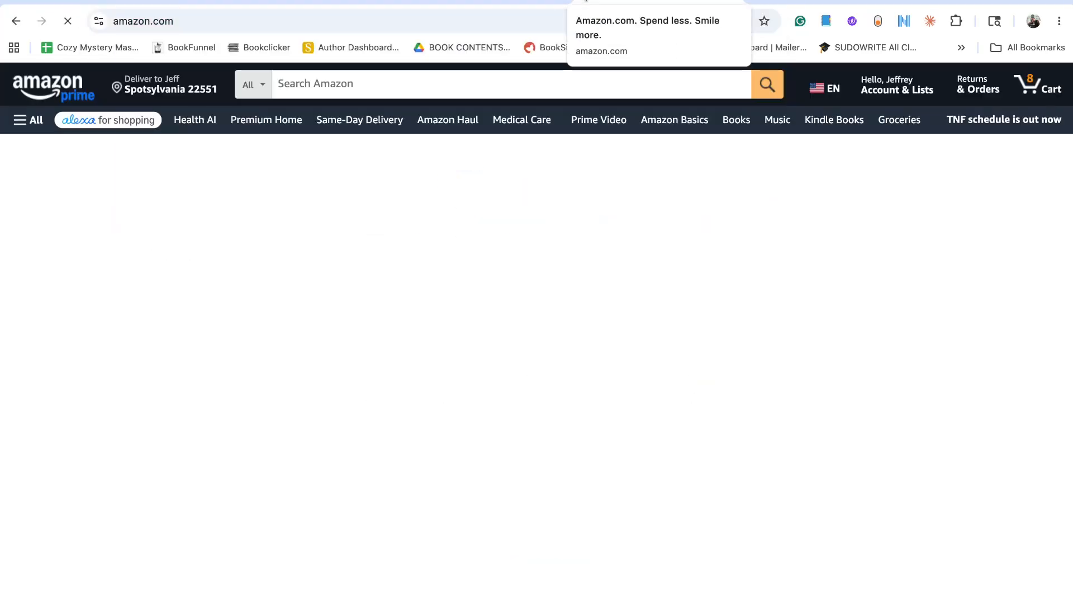
click(437, 84)
text(peyton stone)
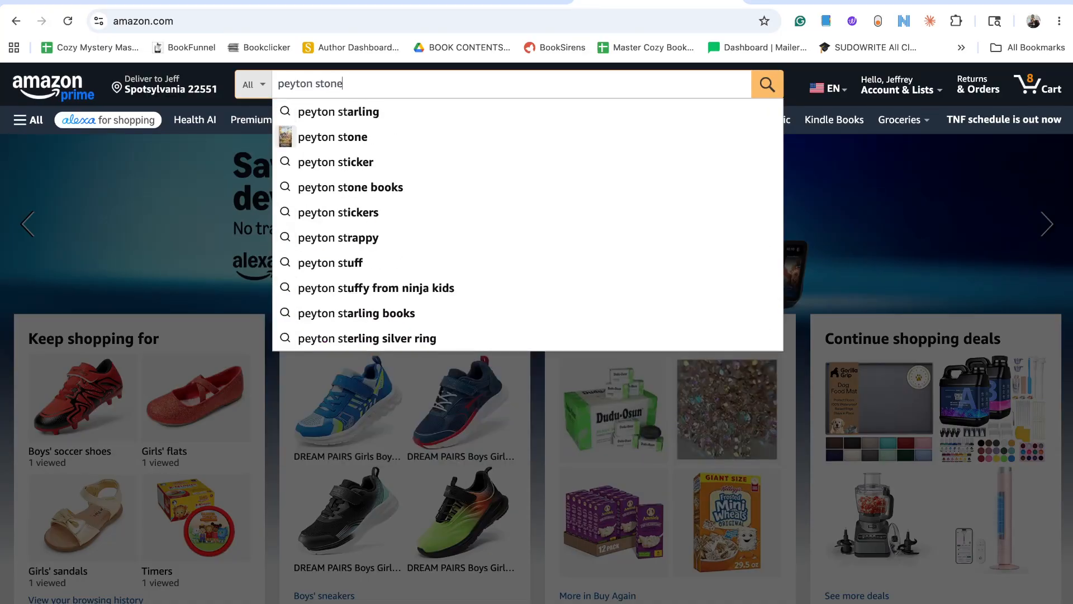
key(Return)
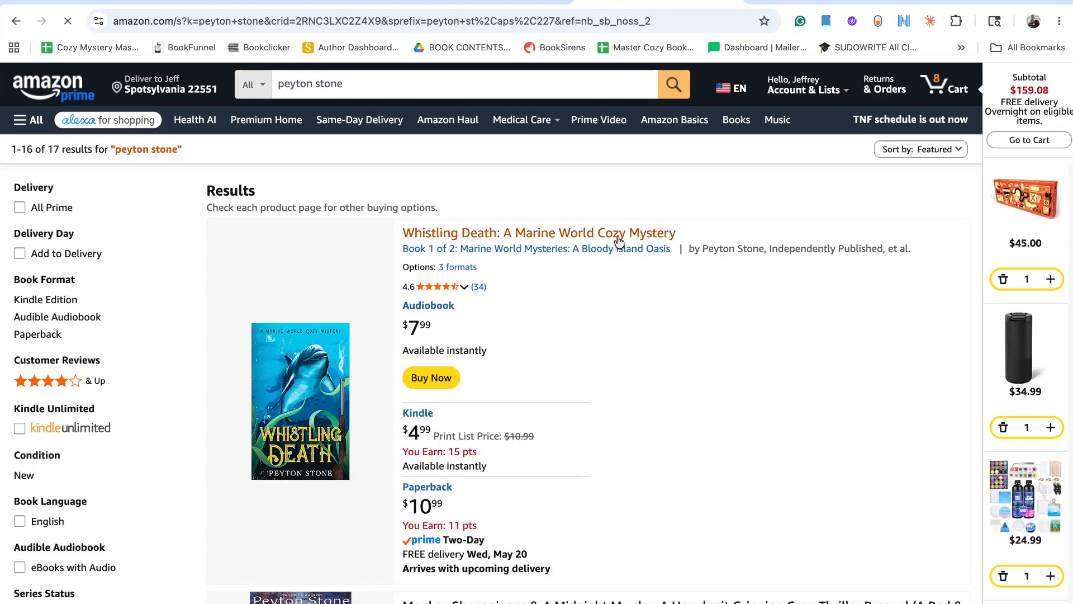
Open the Marine World Mysteries series page from the results and go to its author's Amazon page.
scroll(626, 302, down, 2)
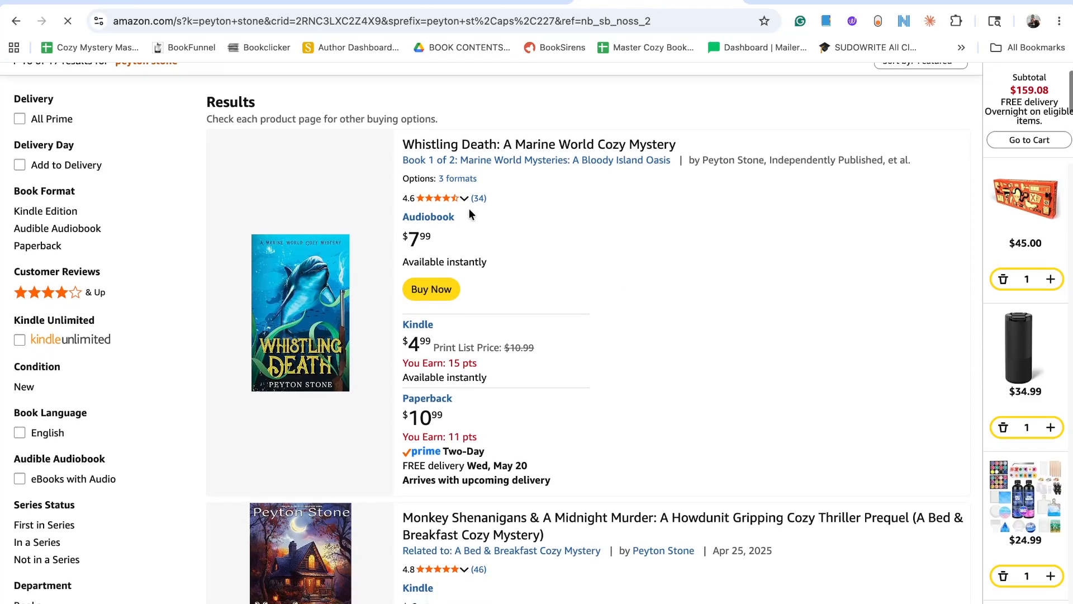
click(487, 171)
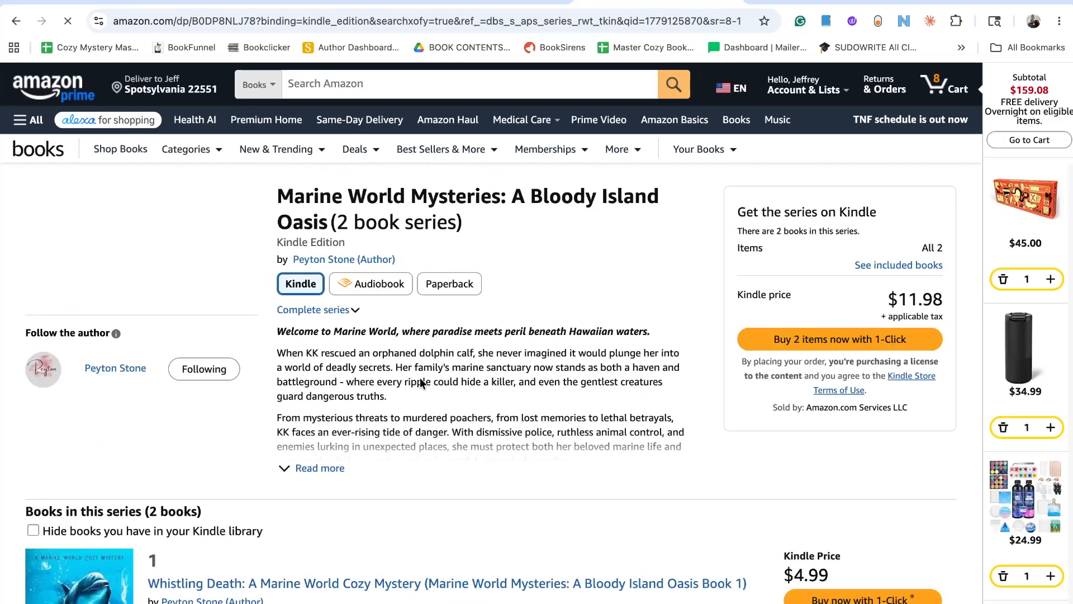
click(358, 311)
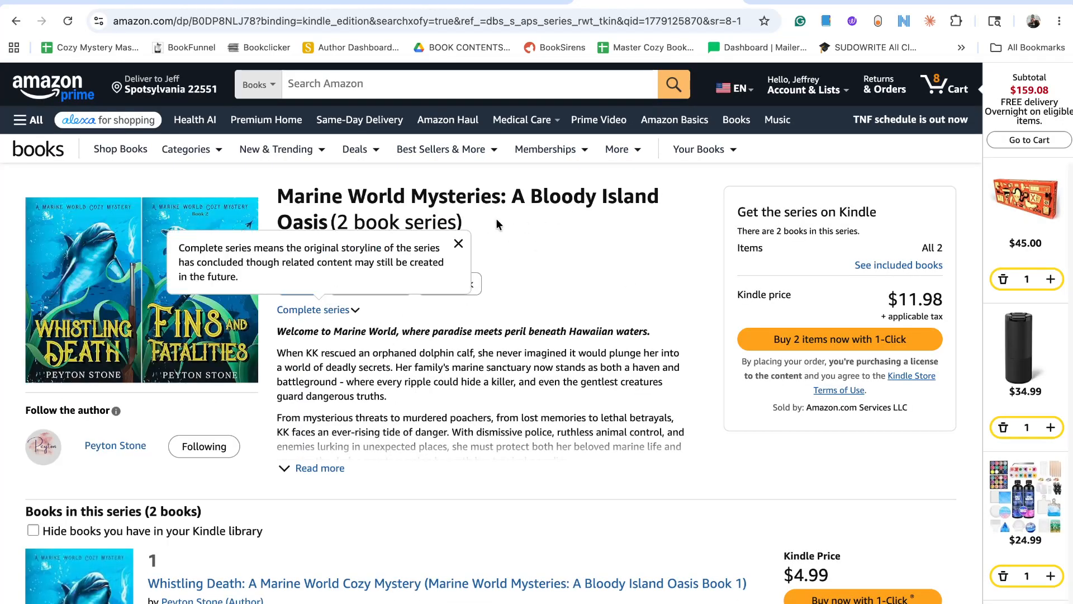
click(458, 243)
click(393, 260)
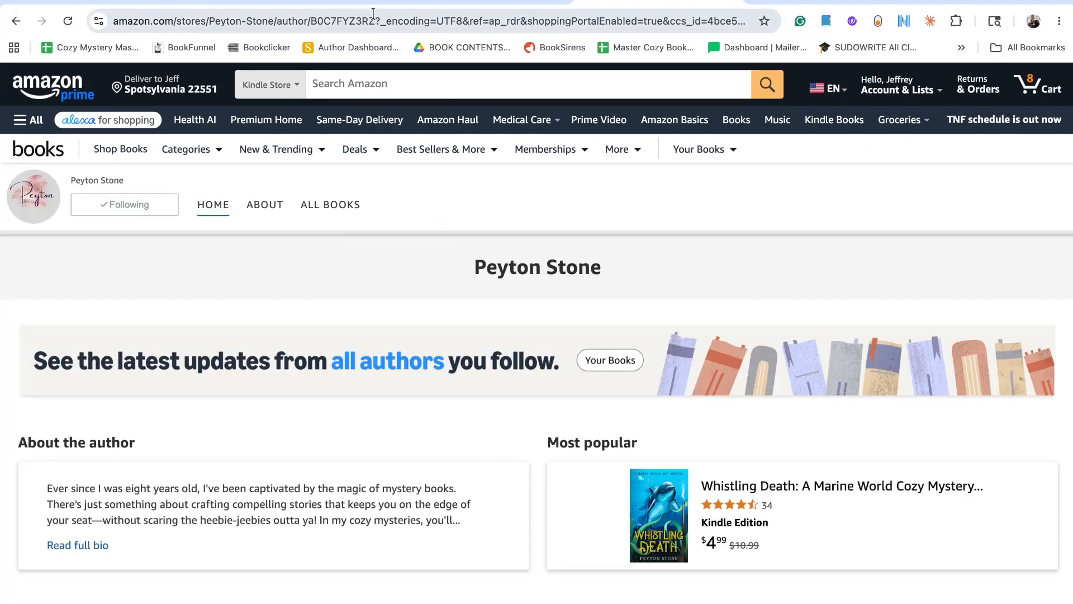
Copy the Amazon author page address up to the author ID and paste it as BookBridge's Amazon Author Central Profile link.
drag(375, 21, 106, 16)
key(super+c)
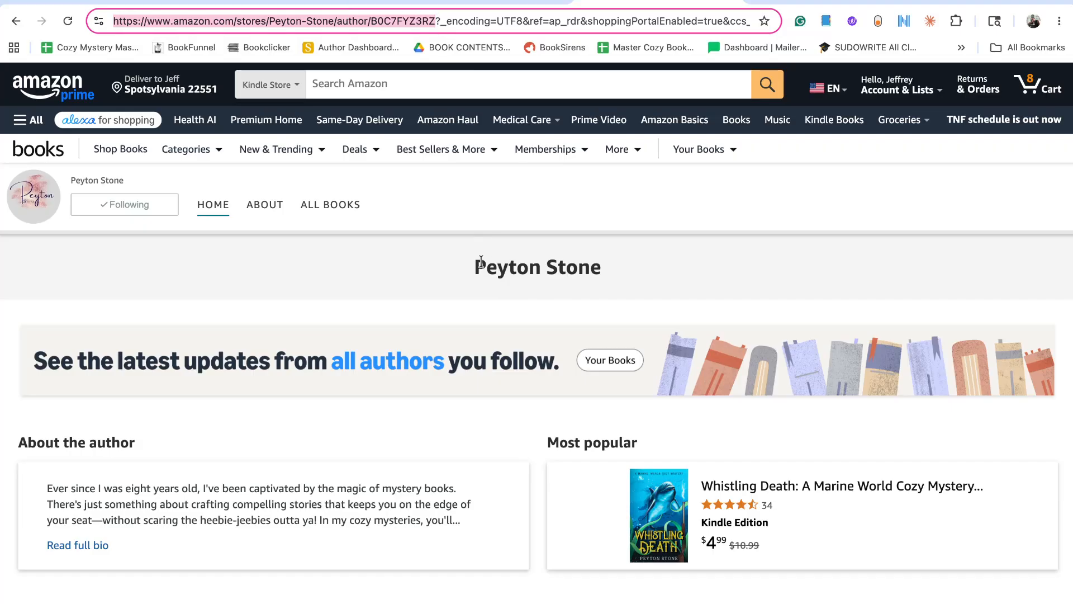
scroll(481, 263, down, 12)
scroll(481, 266, down, 4)
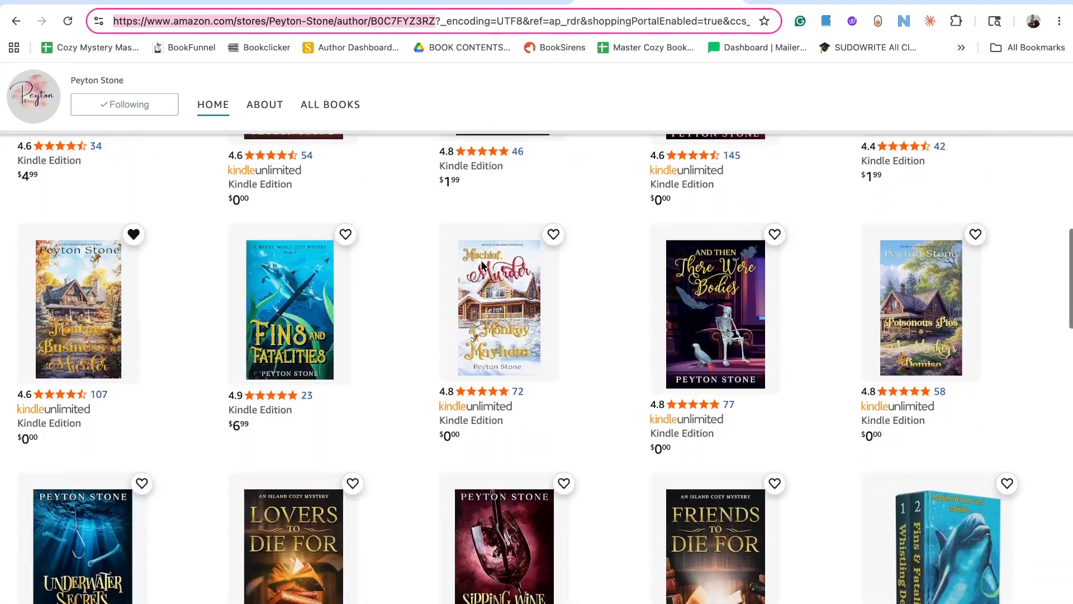
scroll(480, 265, up, 15)
scroll(480, 265, down, 5)
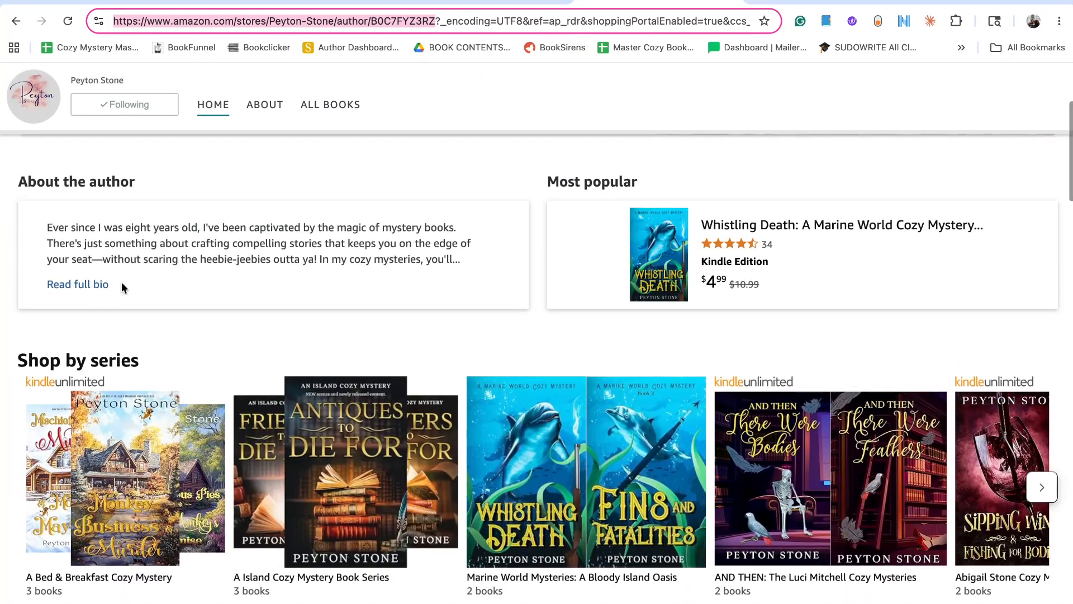
scroll(347, 266, up, 5)
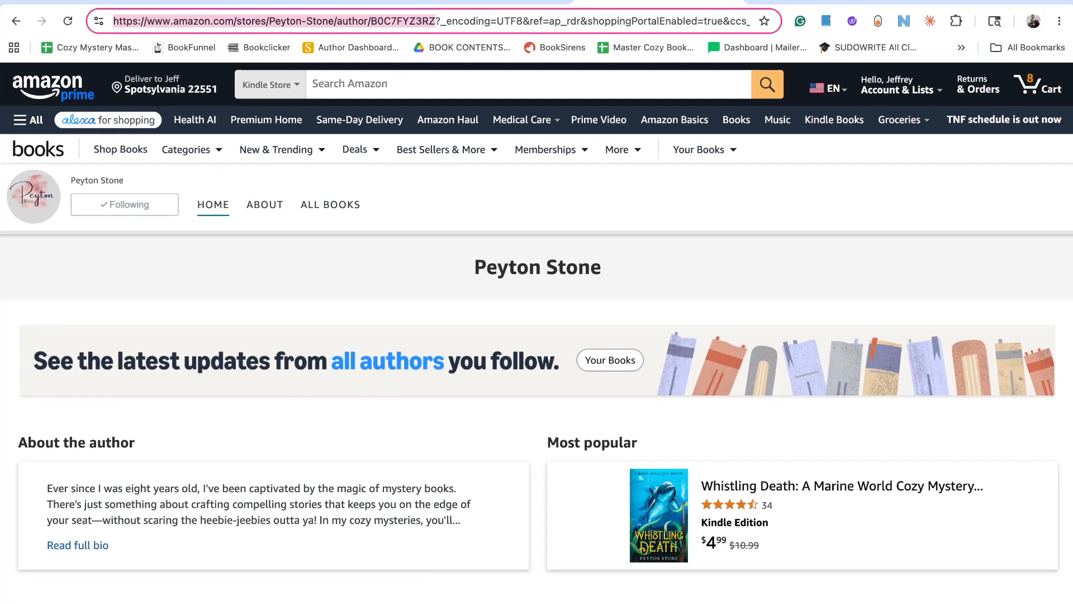
click(731, 0)
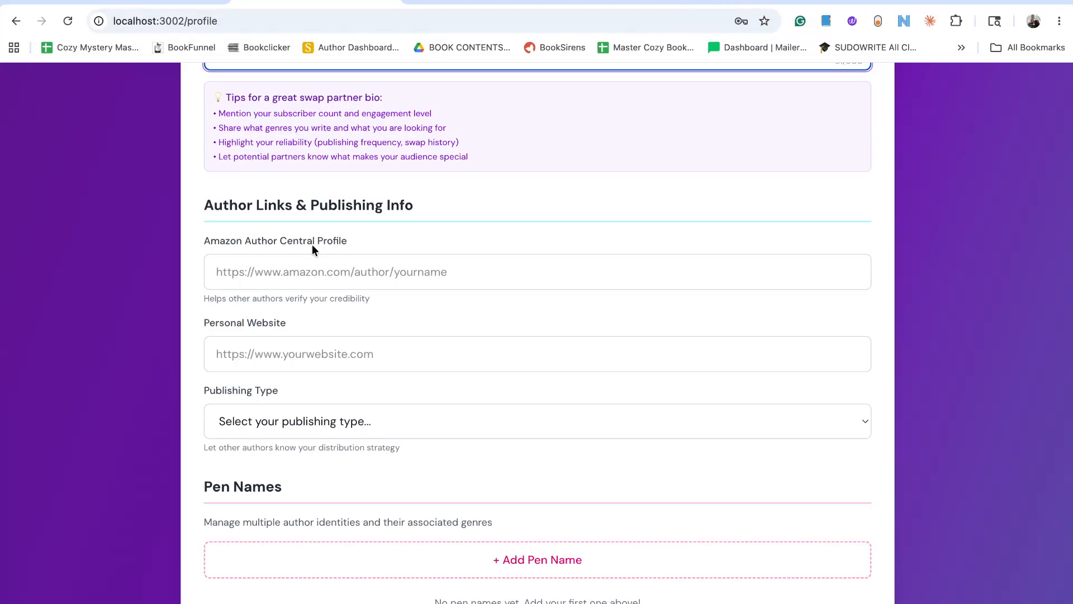
click(313, 271)
key(super+v)
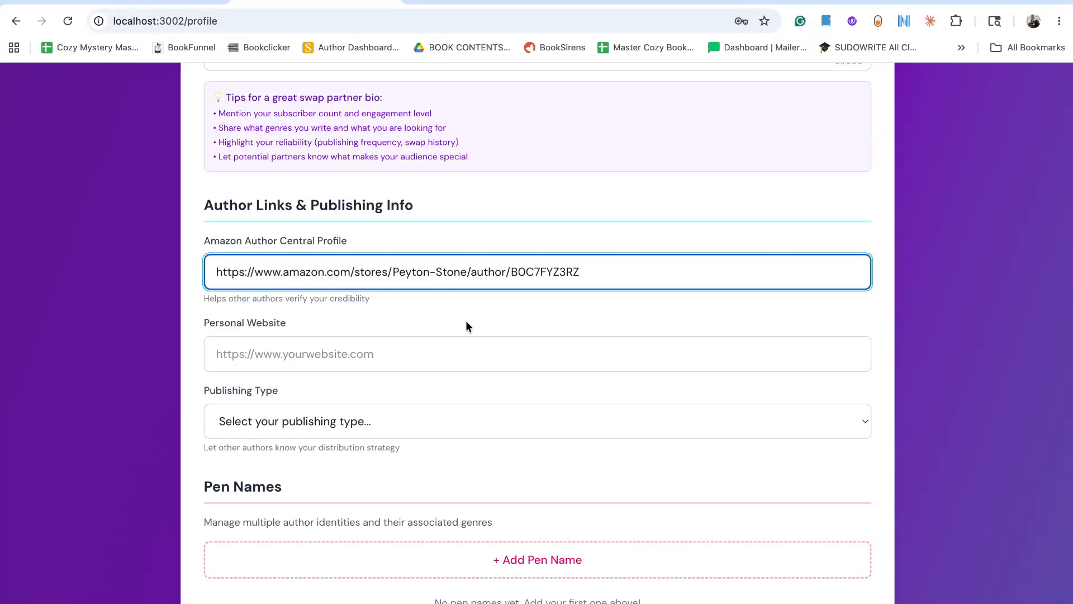
Set the profile's publishing type to Amazon Exclusive (KDP Select).
scroll(546, 312, down, 5)
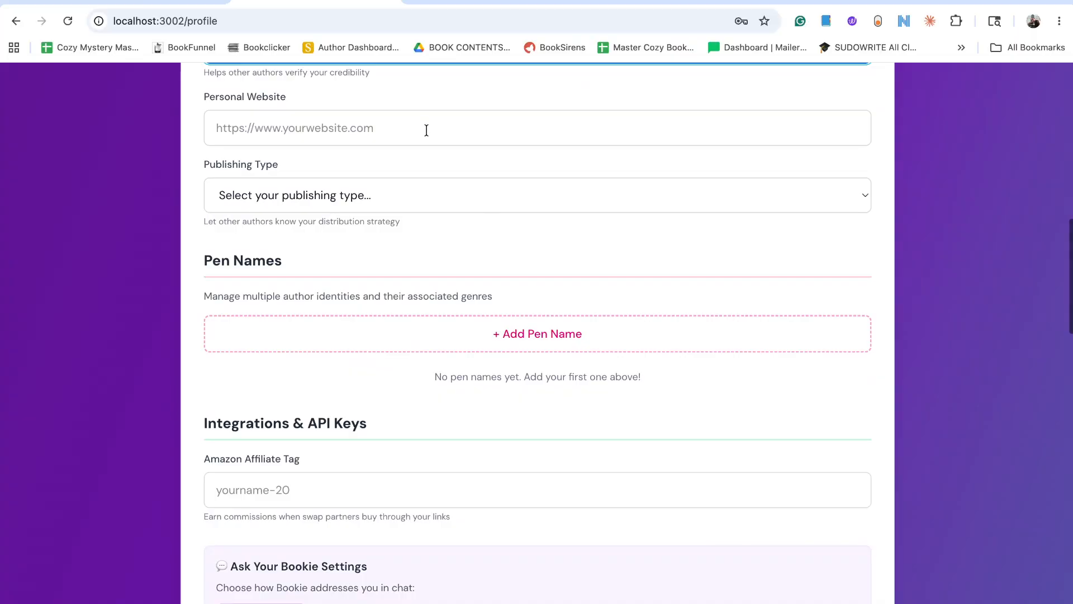
click(426, 197)
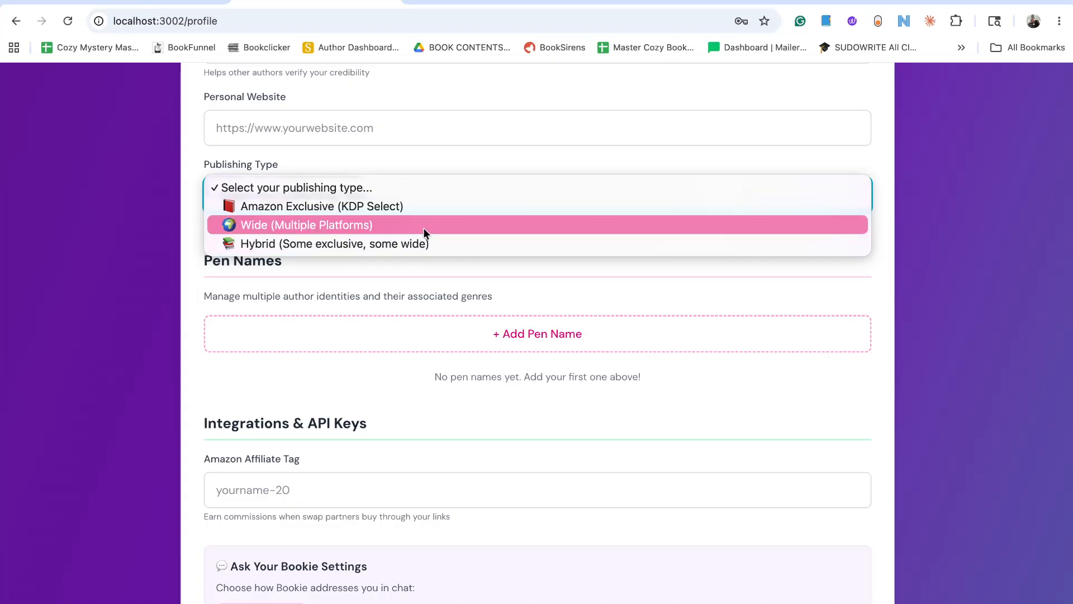
click(420, 210)
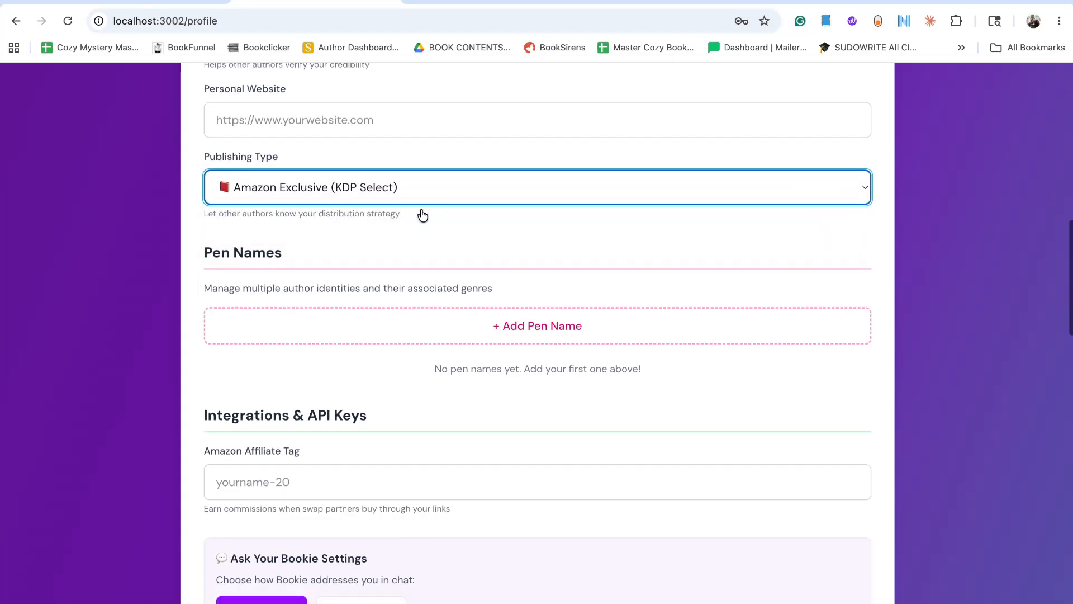
Start a new pen name entry and fill in the sample pen name suggested by the field's placeholder.
scroll(422, 213, down, 2)
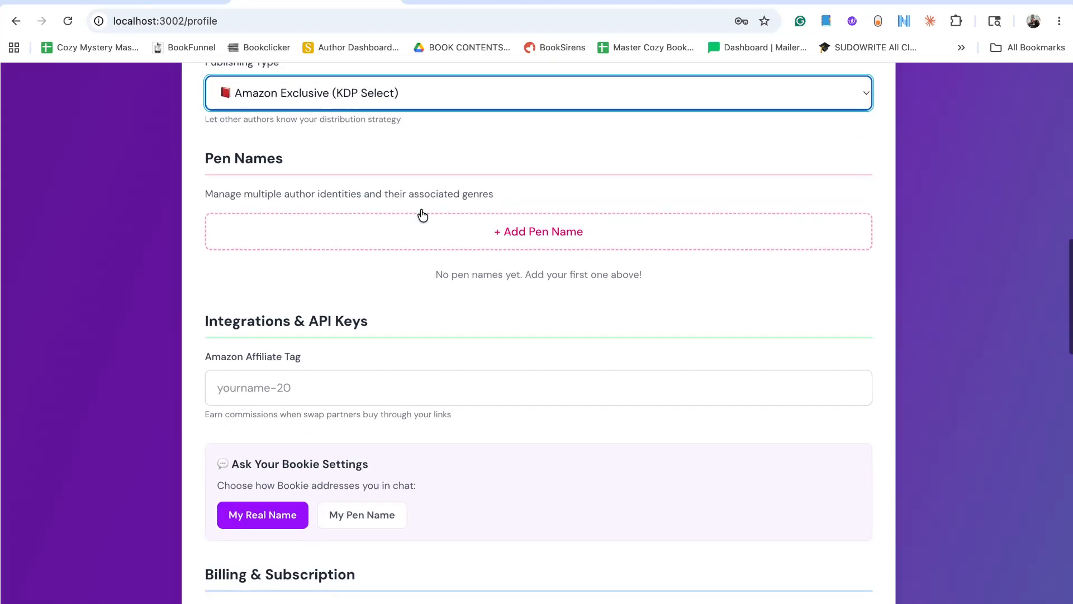
click(547, 235)
scroll(492, 269, down, 3)
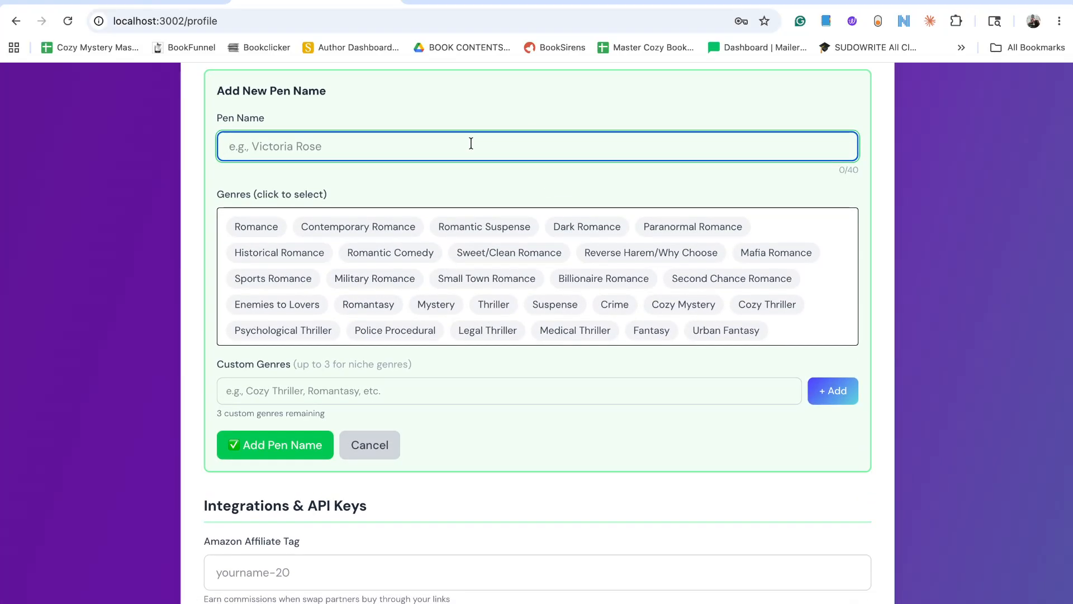
text(Victoria Rose)
Assign the genres Sweet/Clean Romance, Romantic Comedy and Paranormal Romance to the new pen name and add it to the profile.
scroll(392, 307, down, 3)
scroll(391, 313, up, 1)
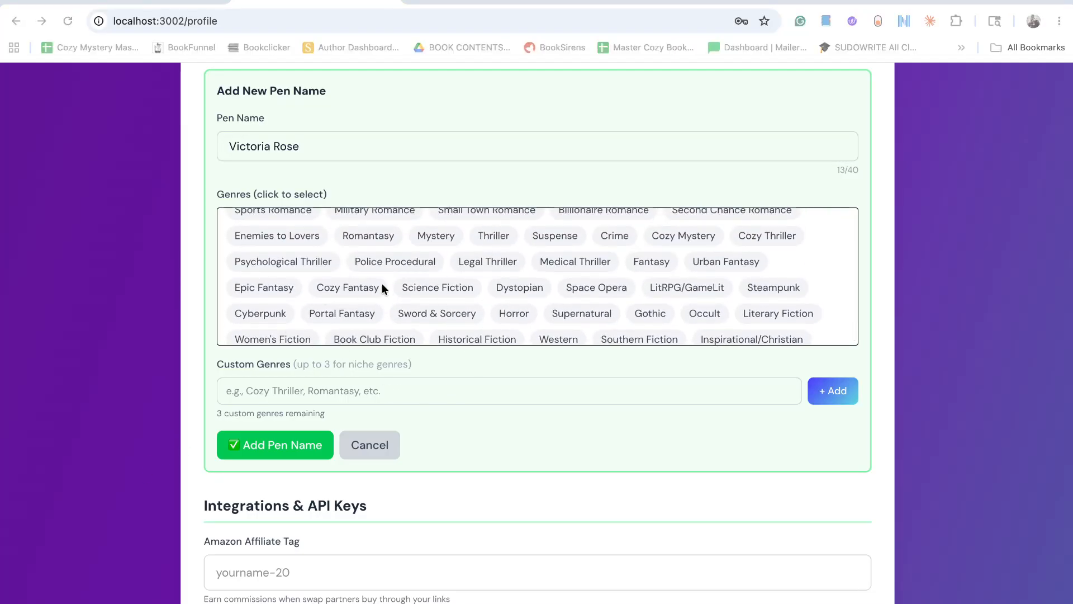
scroll(383, 279, down, 2)
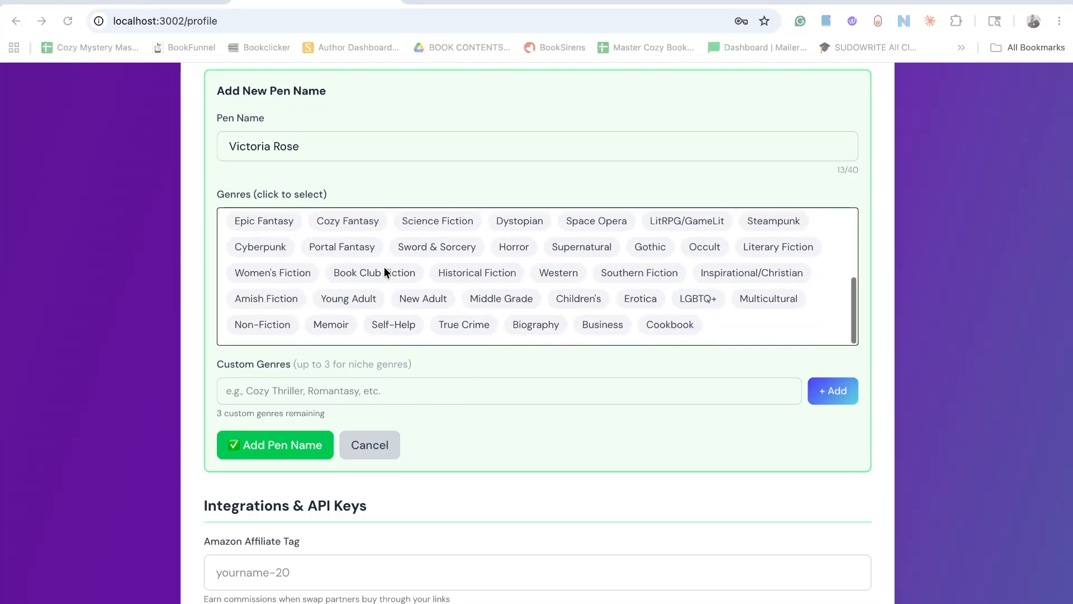
click(354, 392)
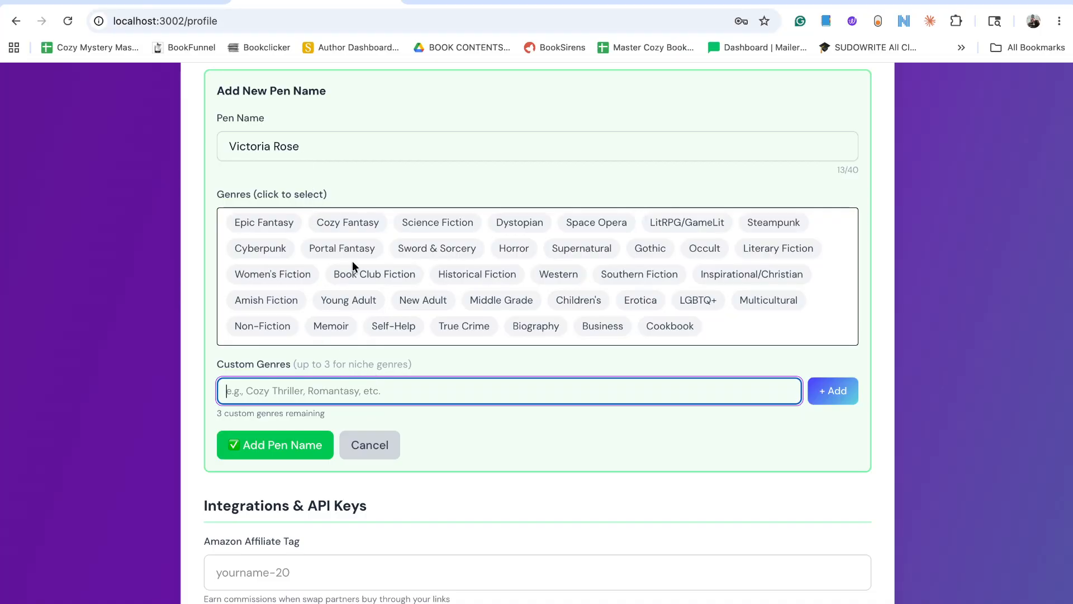
scroll(352, 261, up, 5)
click(514, 255)
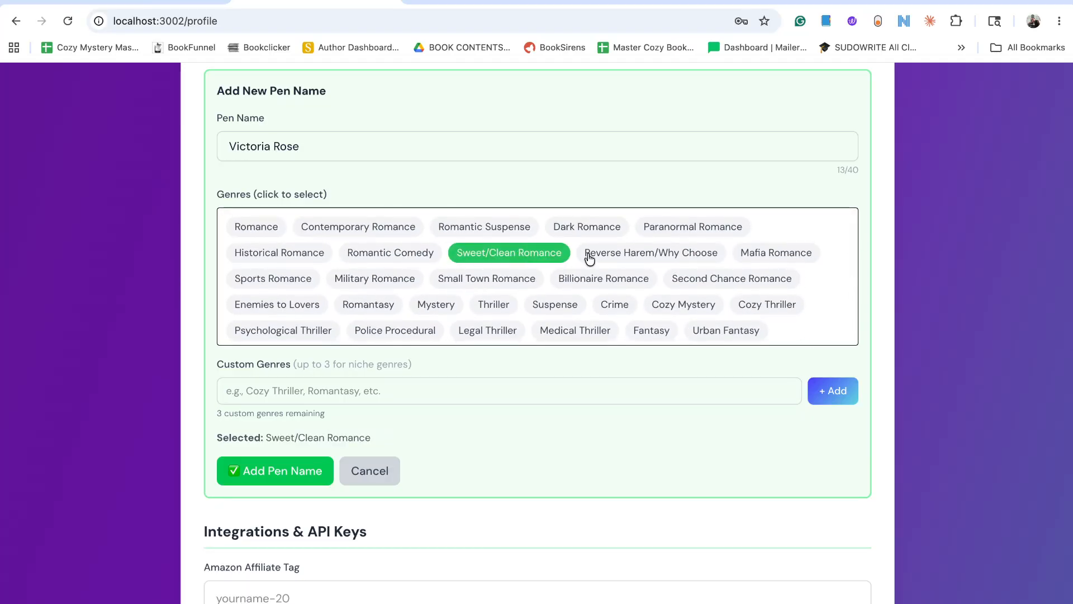
click(408, 257)
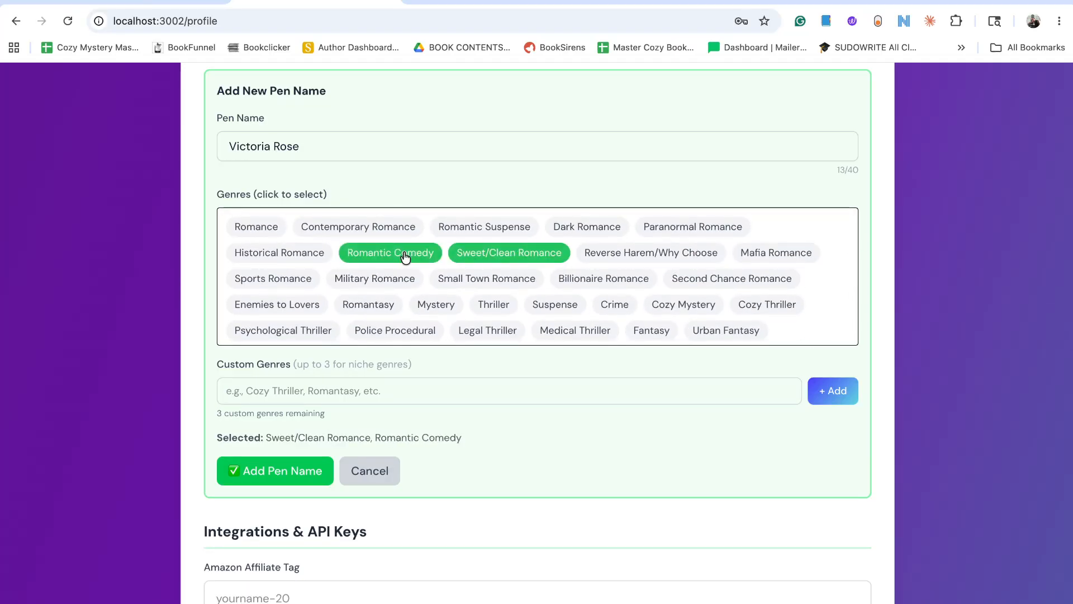
click(663, 224)
scroll(588, 371, down, 3)
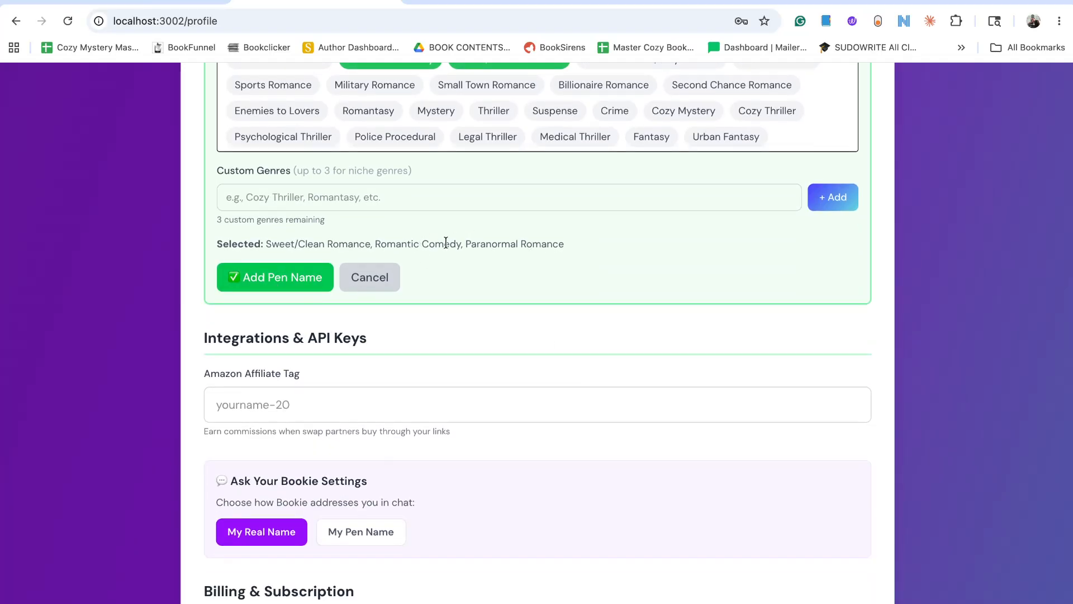
click(264, 283)
Review the profile's subscription plan, payment method and Stripe payout sections.
scroll(453, 315, down, 1)
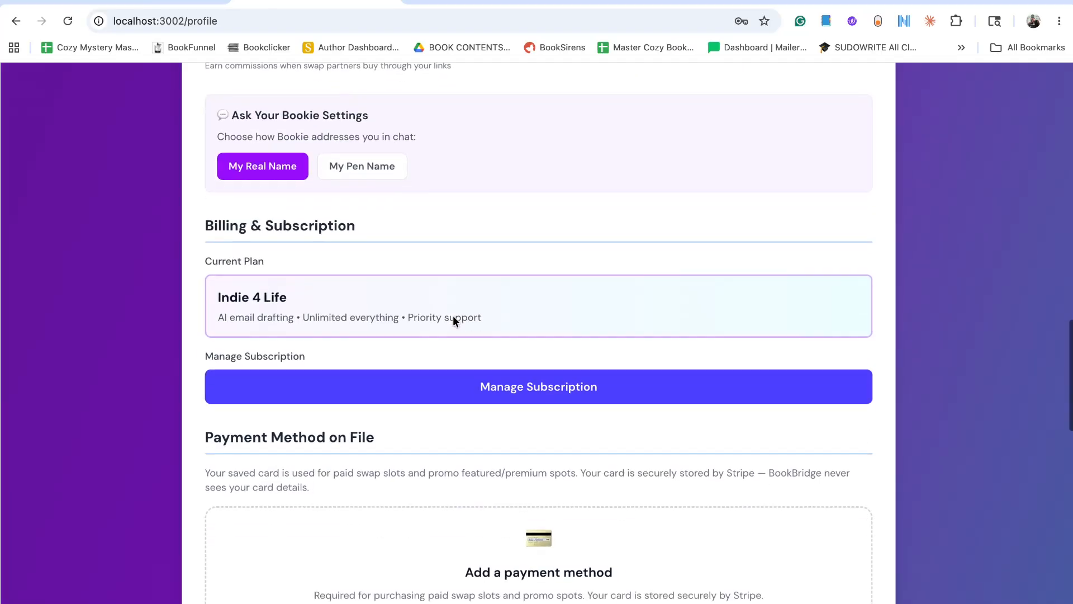
scroll(452, 315, down, 4)
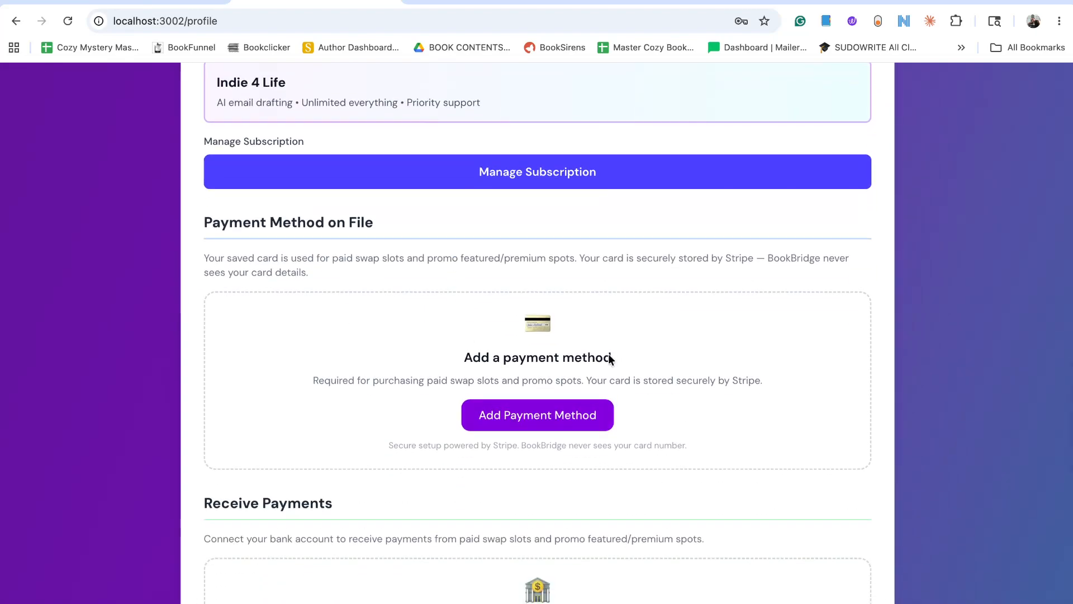
click(190, 483)
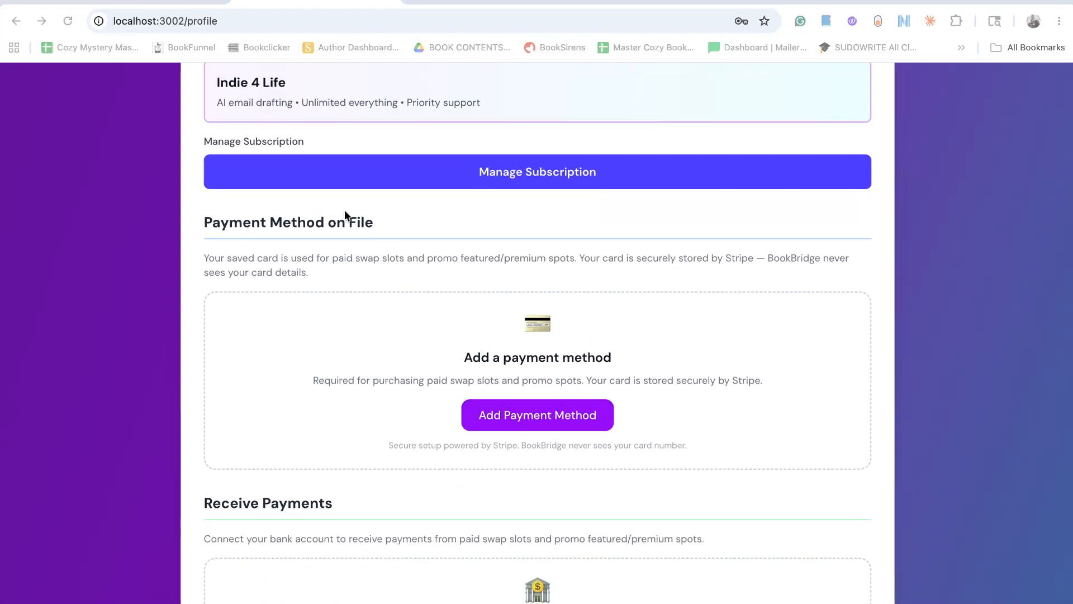
scroll(655, 384, down, 2)
scroll(656, 384, up, 1)
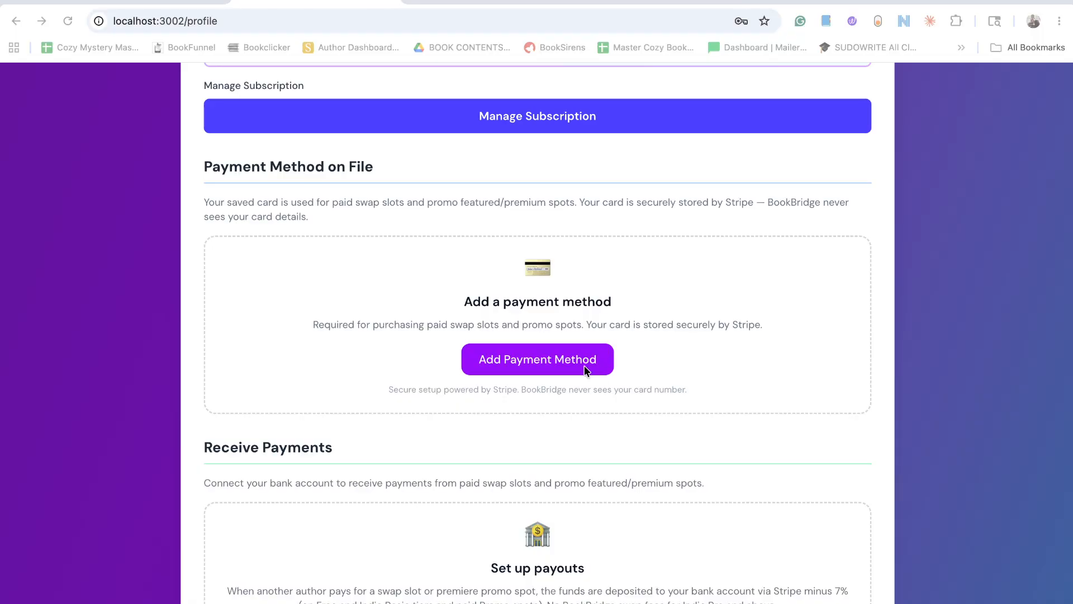
scroll(584, 366, down, 4)
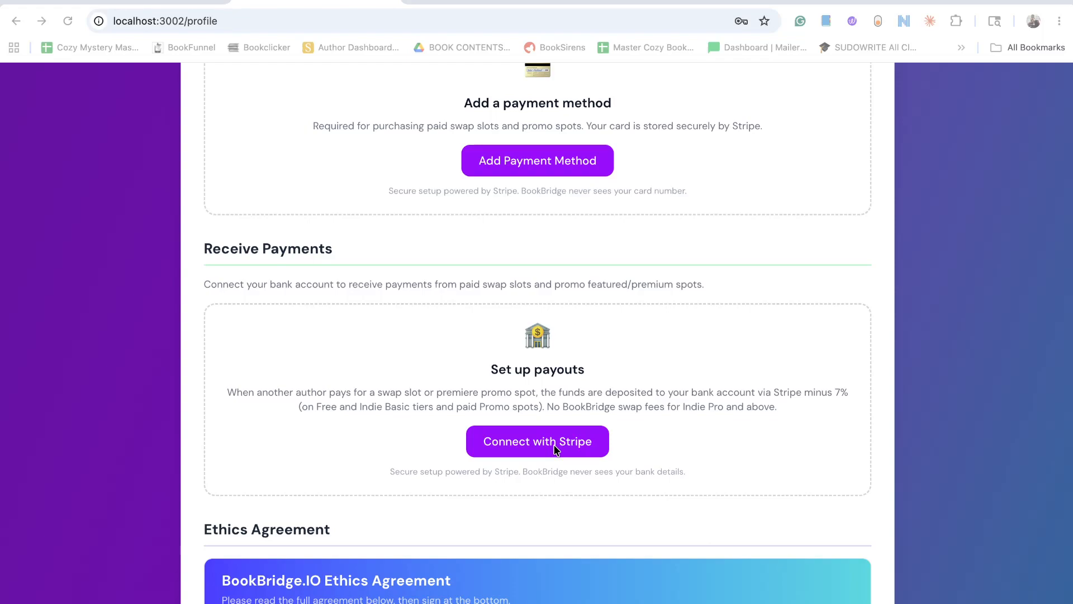
scroll(548, 448, down, 3)
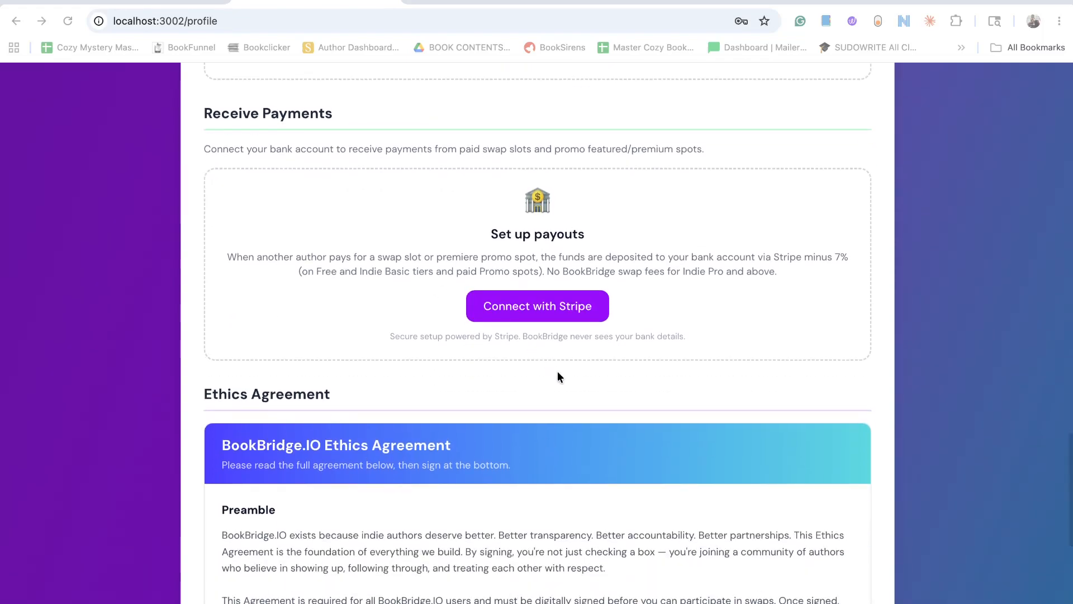
scroll(558, 377, down, 2)
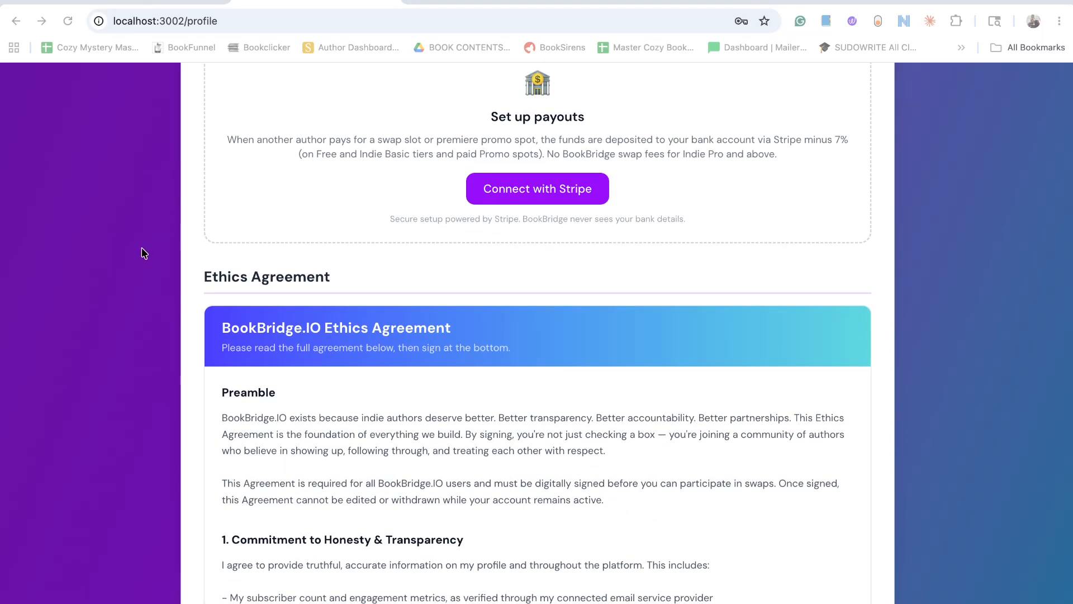
Read the opening sections of the Ethics Agreement, including the preamble, Commitment to Honesty & Transparency and Honoring Swap Commitments.
scroll(462, 368, down, 2)
scroll(462, 368, up, 2)
scroll(325, 408, up, 1)
scroll(325, 409, down, 2)
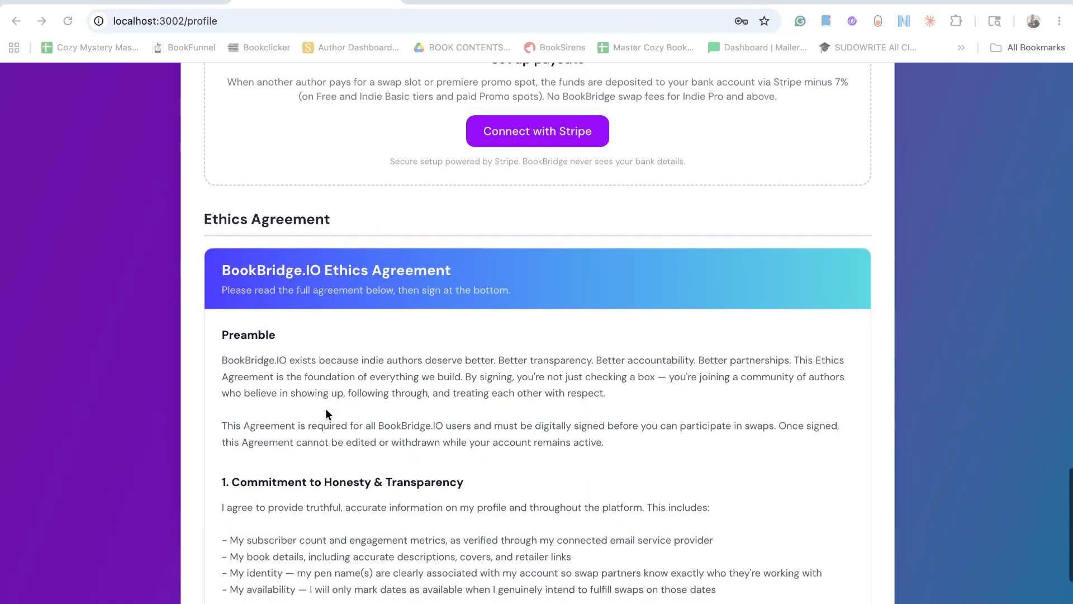
scroll(326, 412, down, 2)
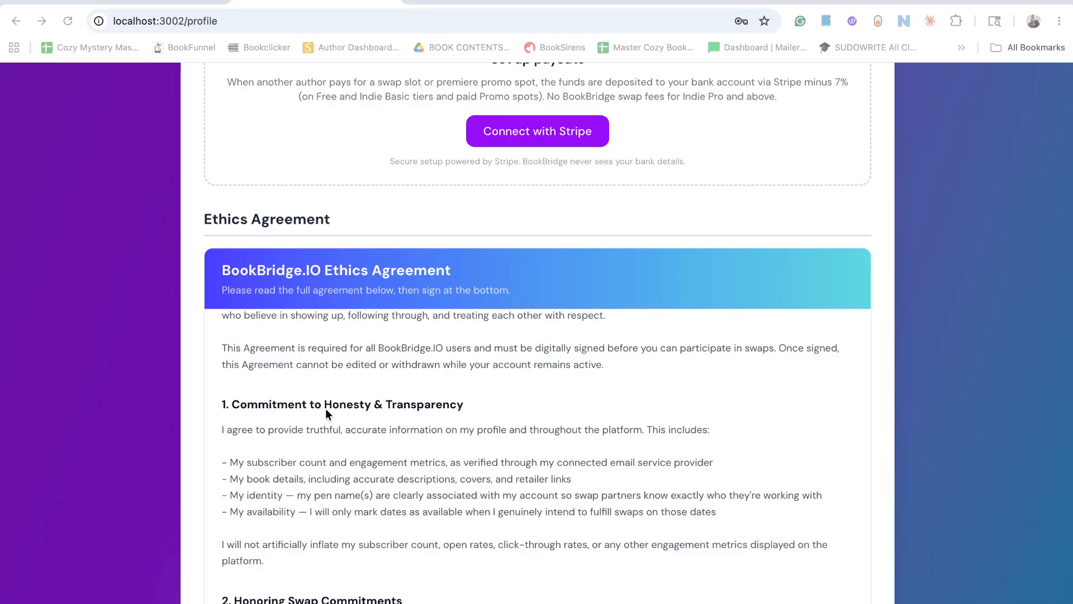
scroll(326, 412, down, 3)
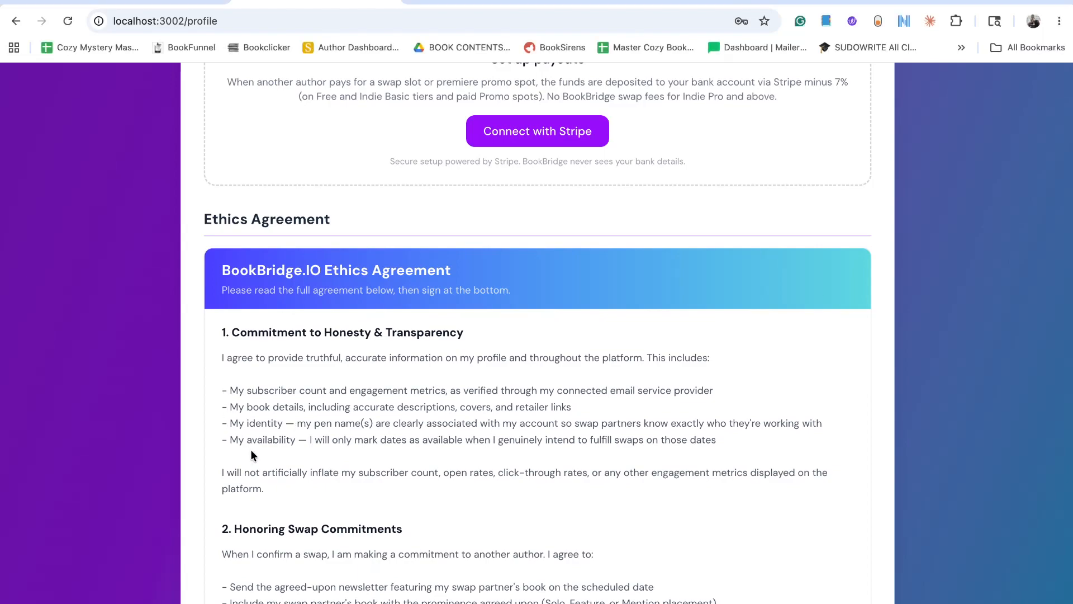
scroll(251, 449, down, 2)
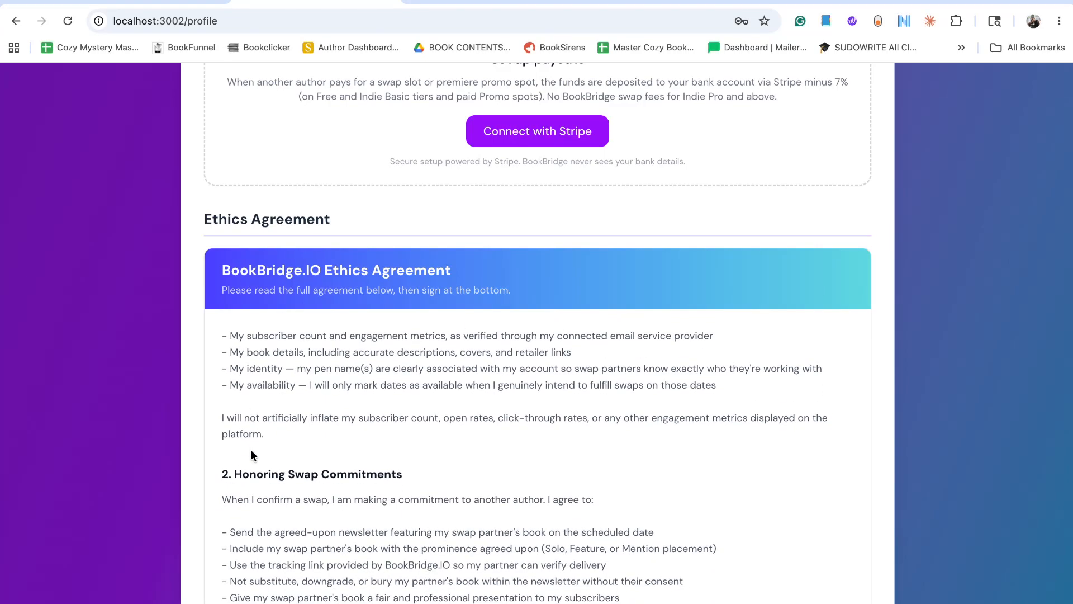
scroll(250, 450, down, 2)
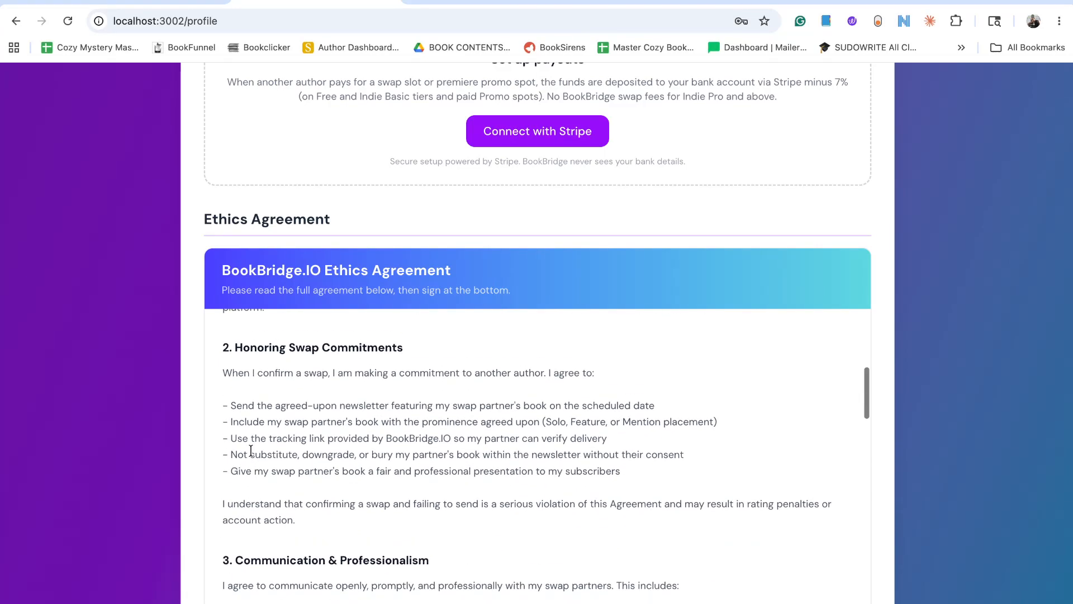
scroll(334, 422, up, 5)
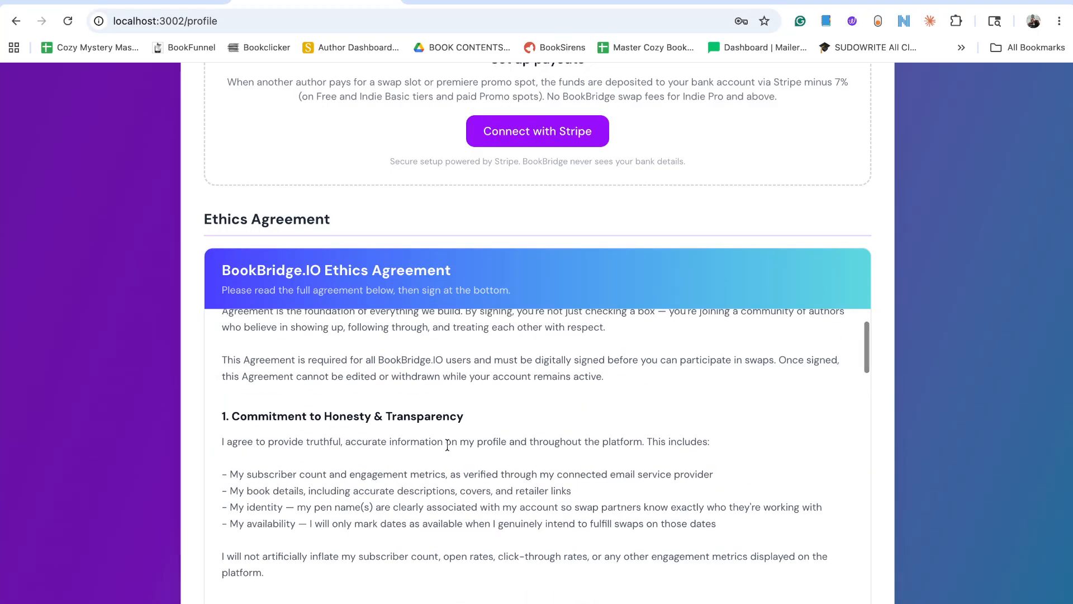
scroll(438, 450, down, 10)
scroll(438, 450, up, 1)
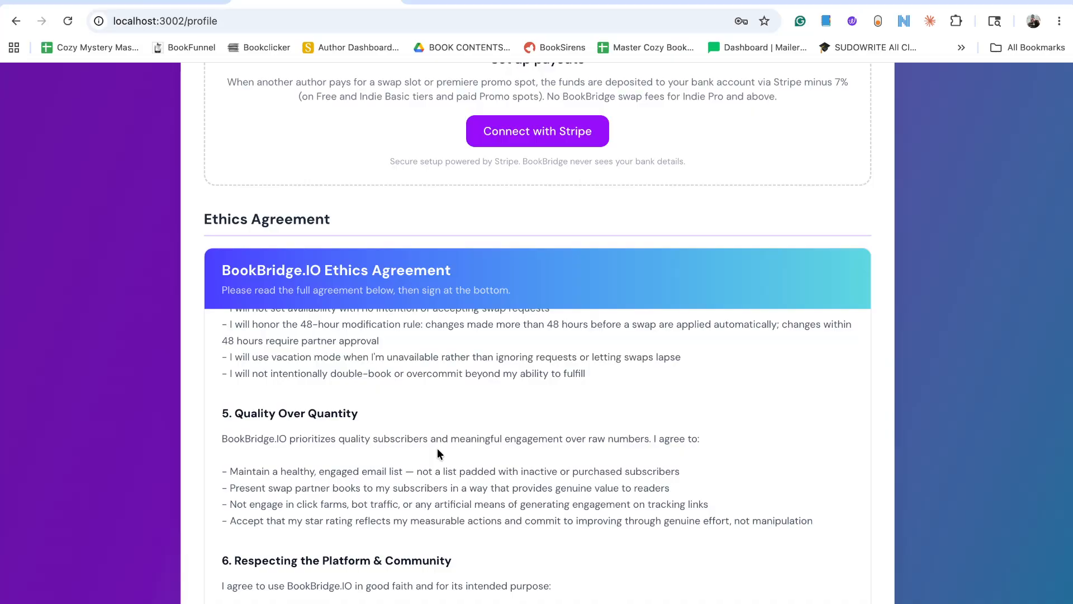
Read the remaining Ethics Agreement sections, including Paid Swap Ethics, Consequences of Violations and Acknowledgment & Digital Signature.
scroll(437, 447, down, 6)
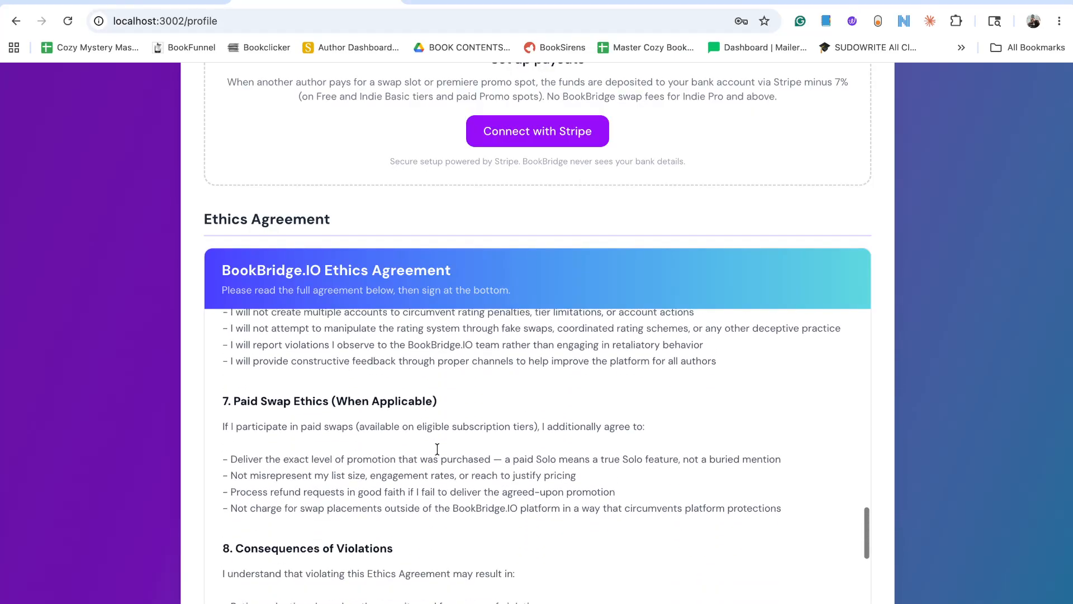
scroll(437, 448, up, 1)
scroll(402, 445, down, 1)
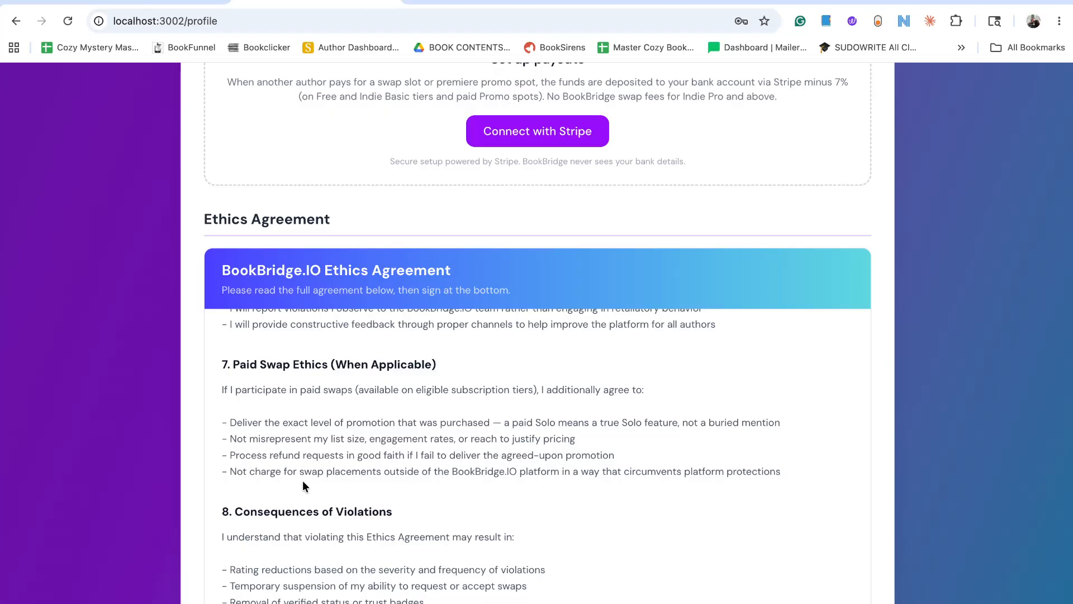
scroll(344, 484, down, 1)
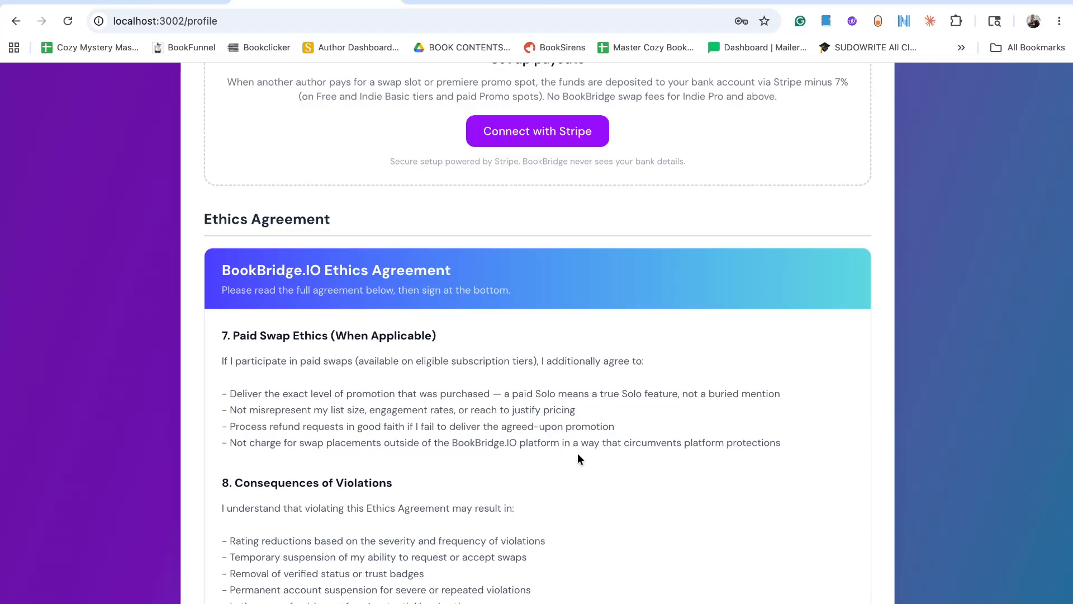
scroll(636, 444, down, 3)
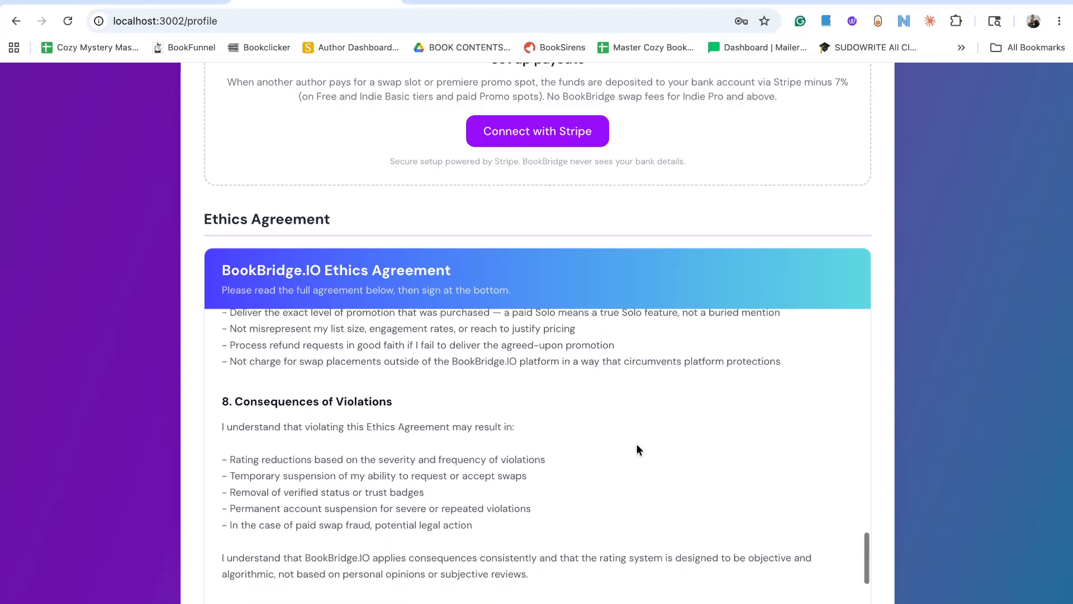
scroll(636, 444, down, 3)
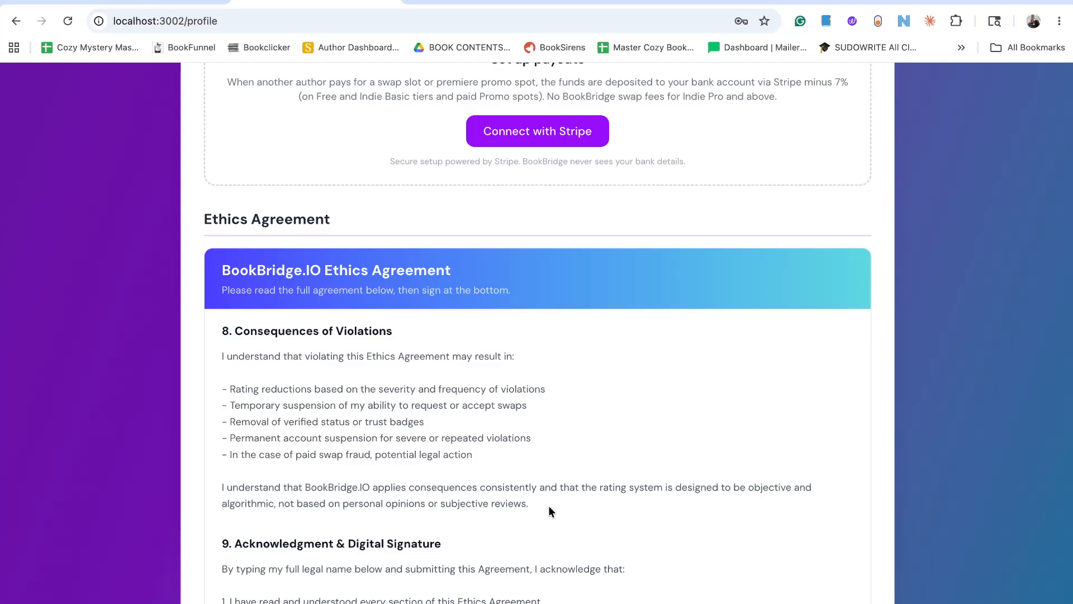
scroll(515, 509, down, 5)
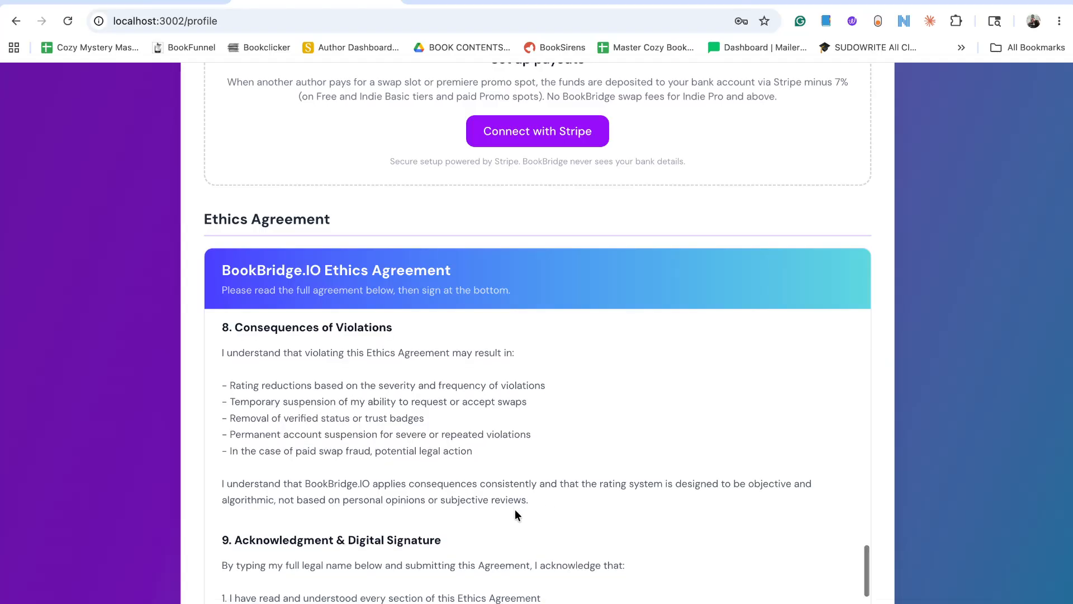
scroll(515, 511, down, 1)
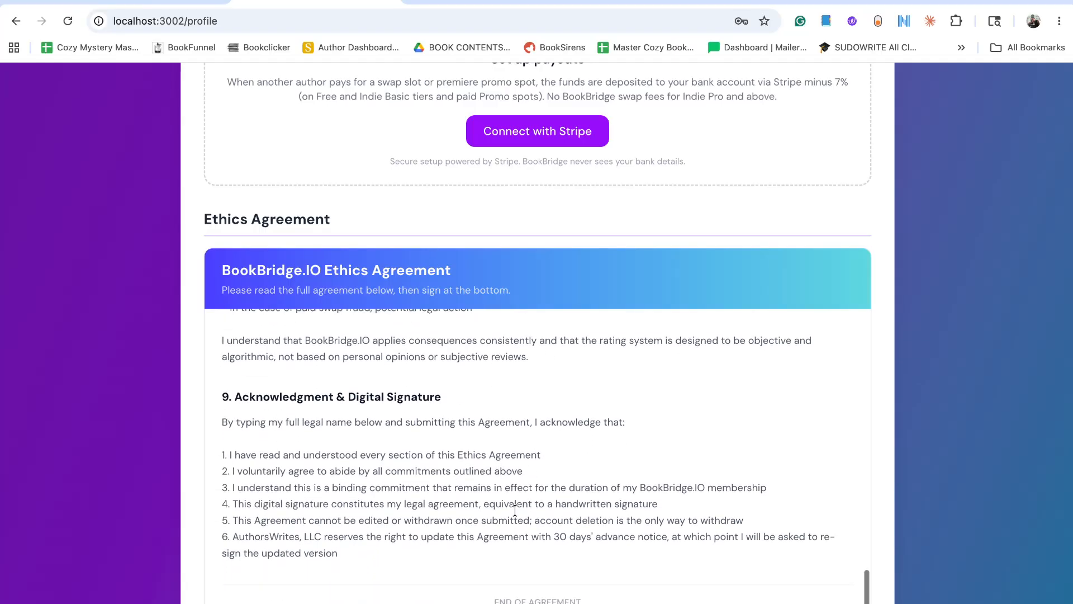
scroll(522, 559, down, 4)
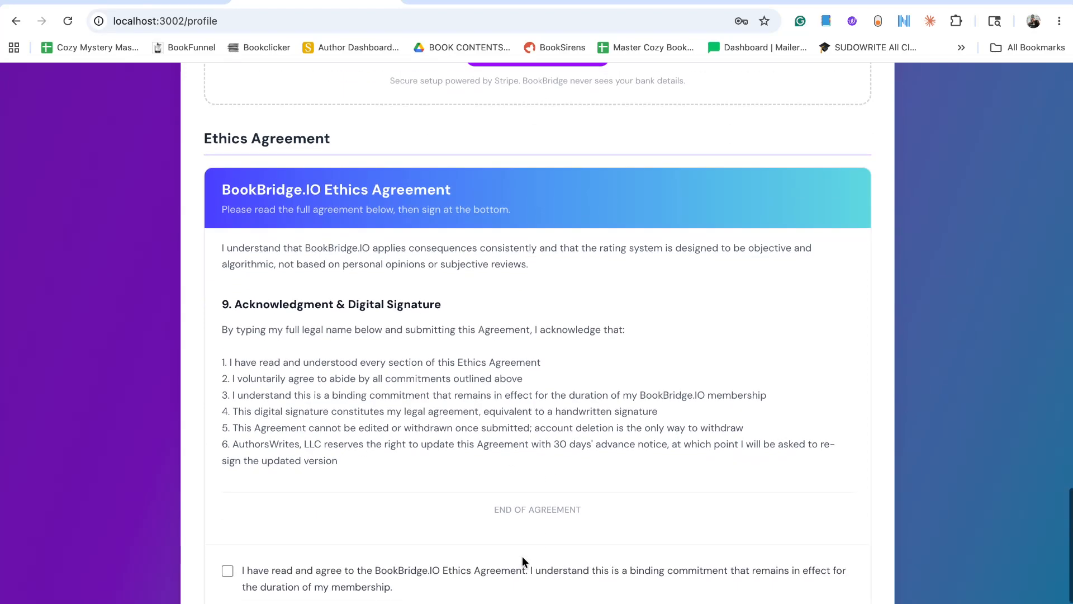
scroll(510, 285, up, 2)
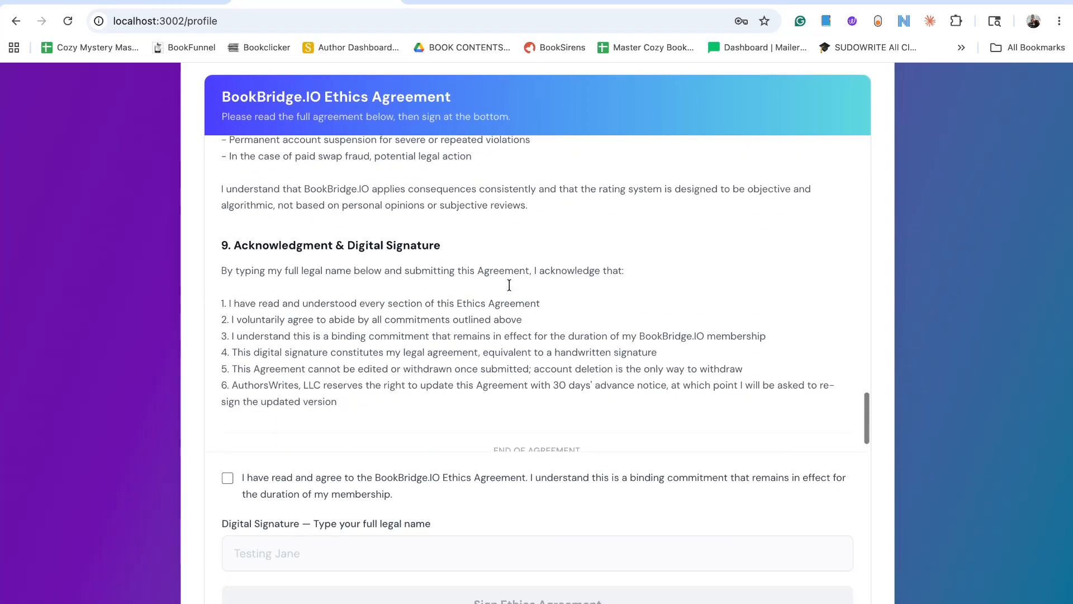
scroll(843, 362, down, 1)
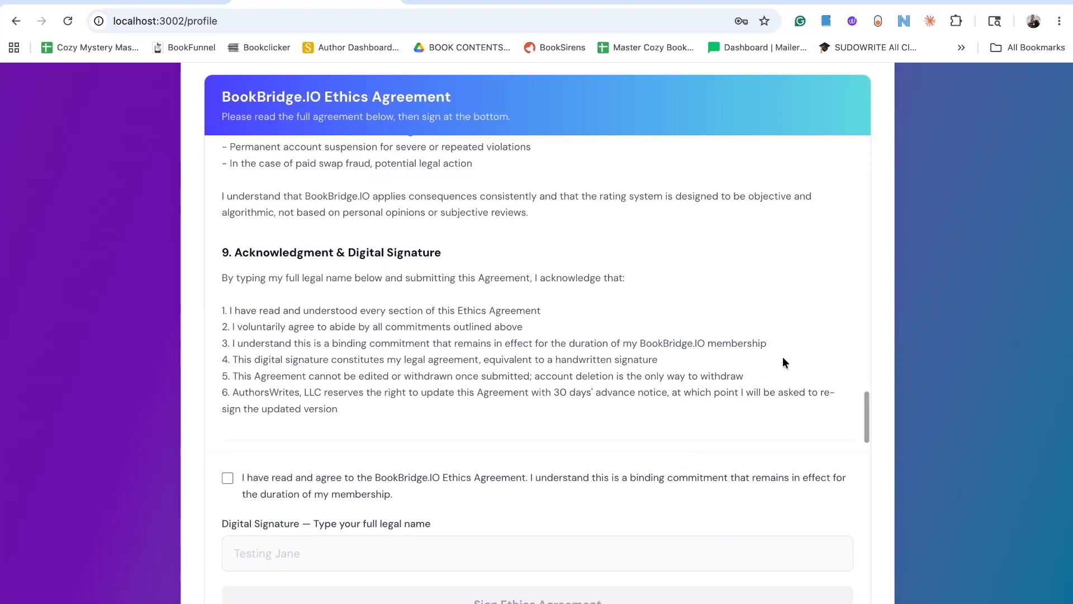
scroll(727, 357, down, 1)
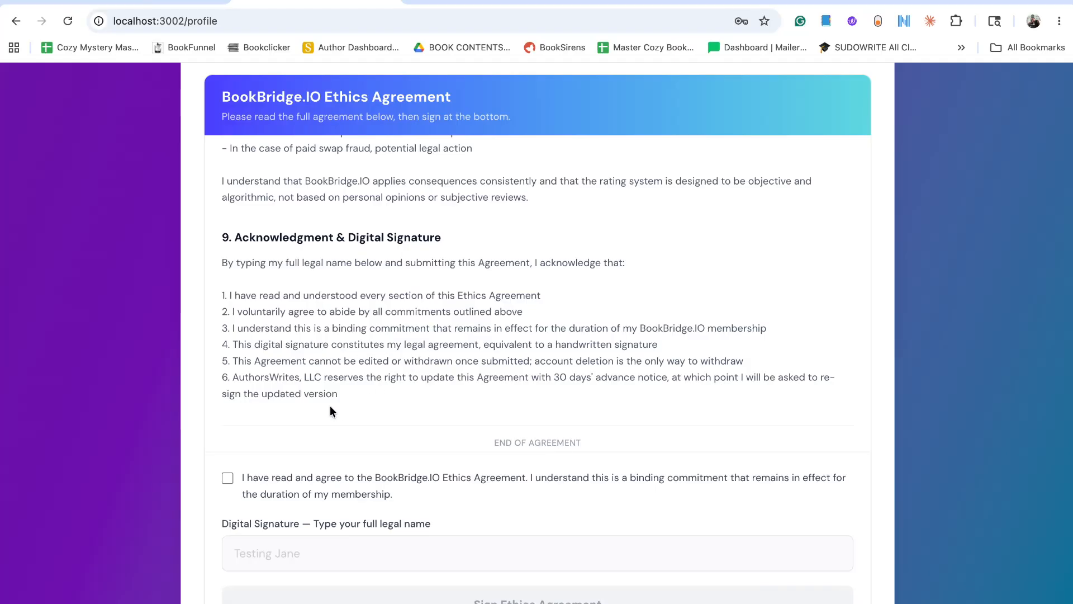
Accept the Ethics Agreement as read and agreed, and enter the account holder's full legal name as the digital signature.
scroll(330, 411, down, 1)
click(228, 478)
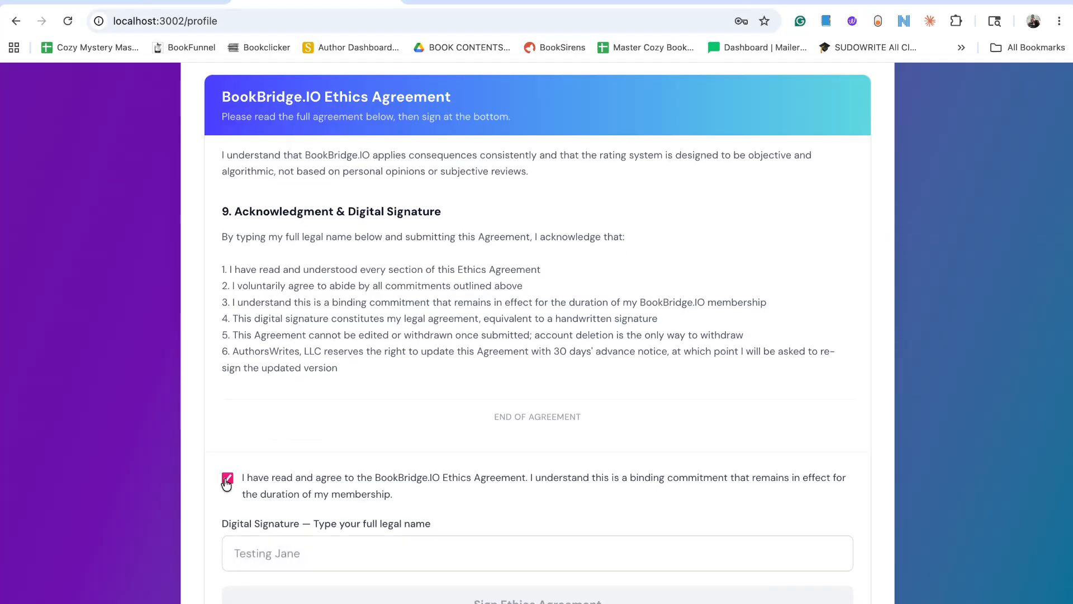
click(274, 555)
text(Testi)
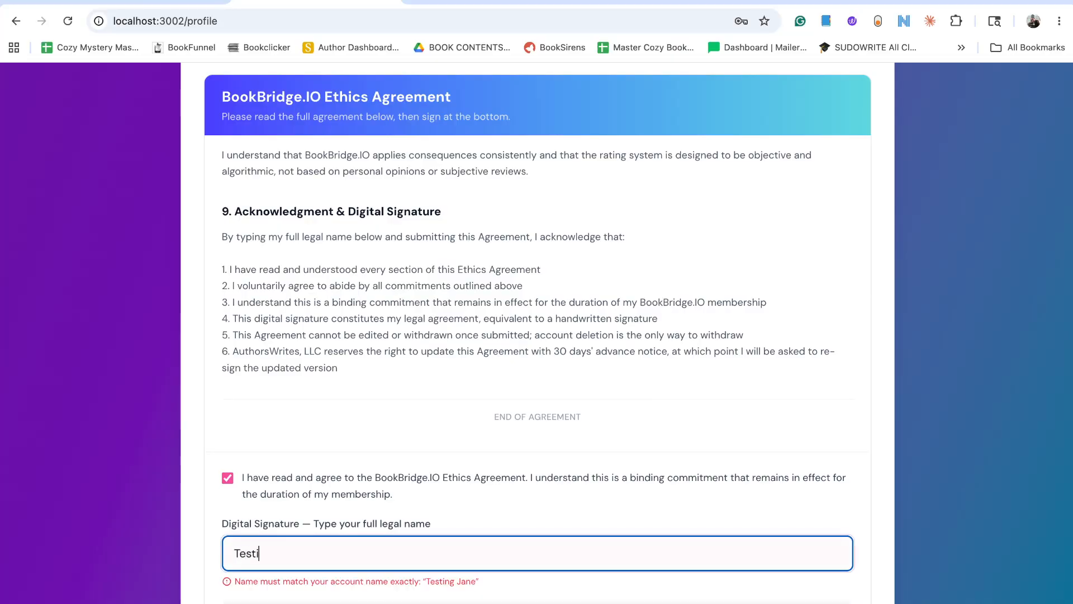
text(ng Jane)
key(BackSpace)
key(BackSpace)
key(BackSpace)
key(BackSpace)
text(Jane)
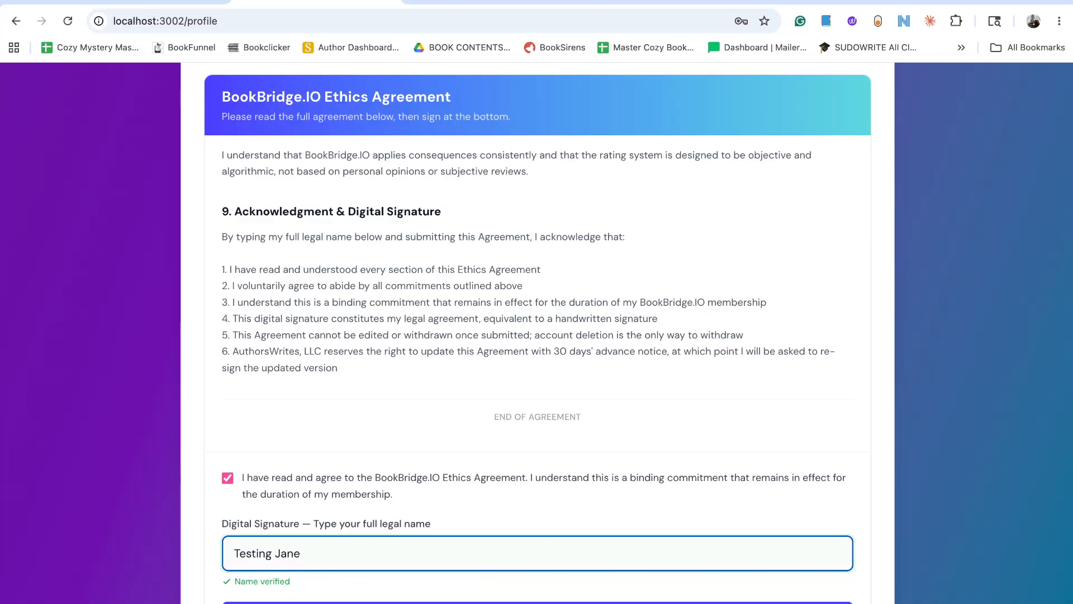
Try to submit the signed Ethics Agreement and save the profile changes.
scroll(244, 411, down, 3)
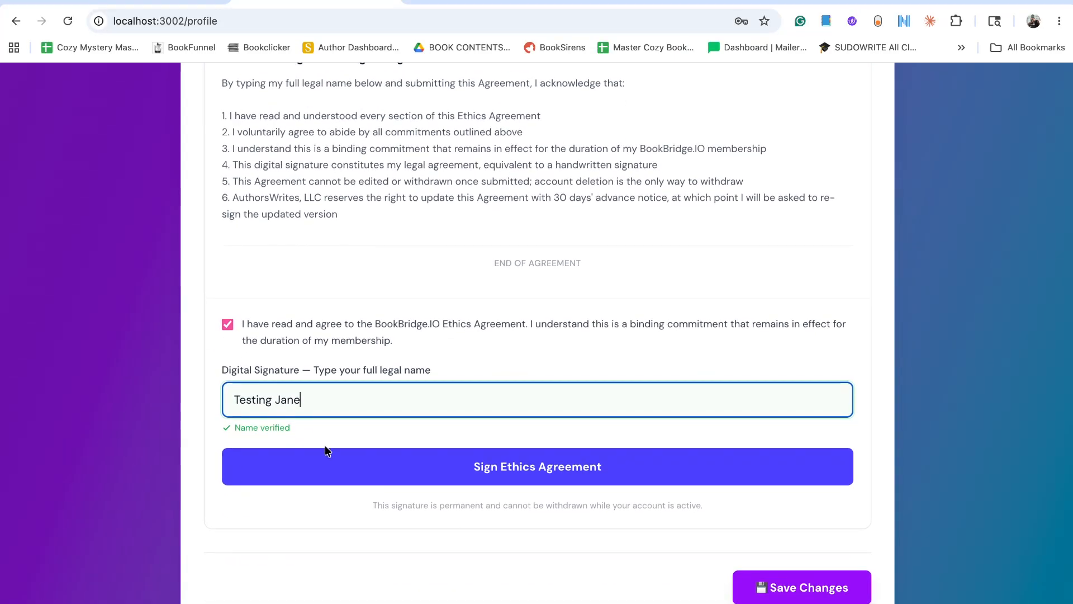
click(499, 467)
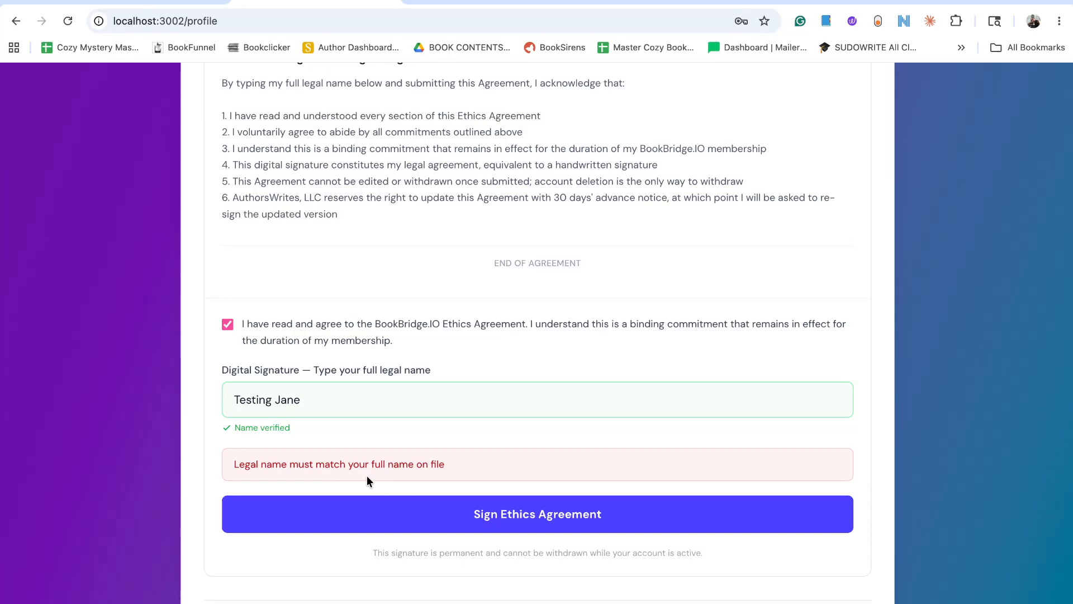
click(635, 506)
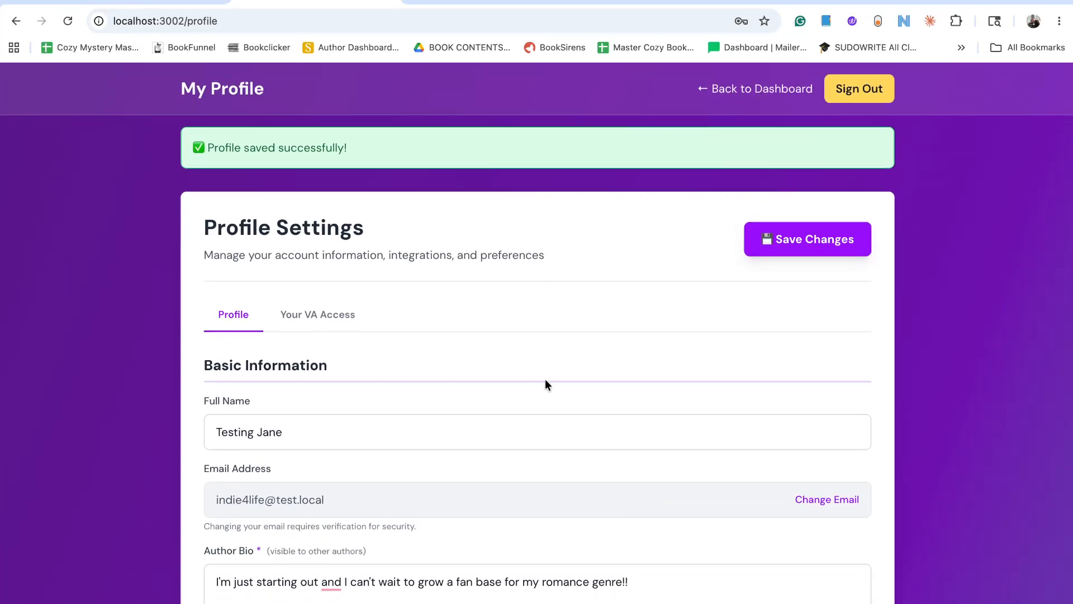
Start adding the first book from the dashboard's getting-started list and upload Gemini_Generated_Image_dt051jdt051jdt05.png from Downloads as its cover.
click(774, 87)
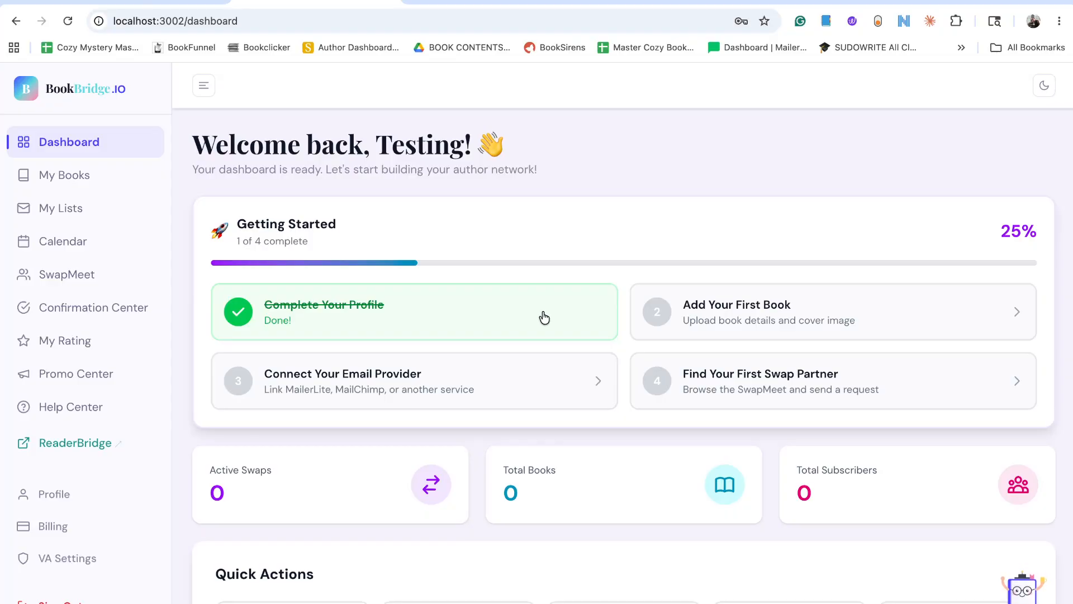
click(771, 321)
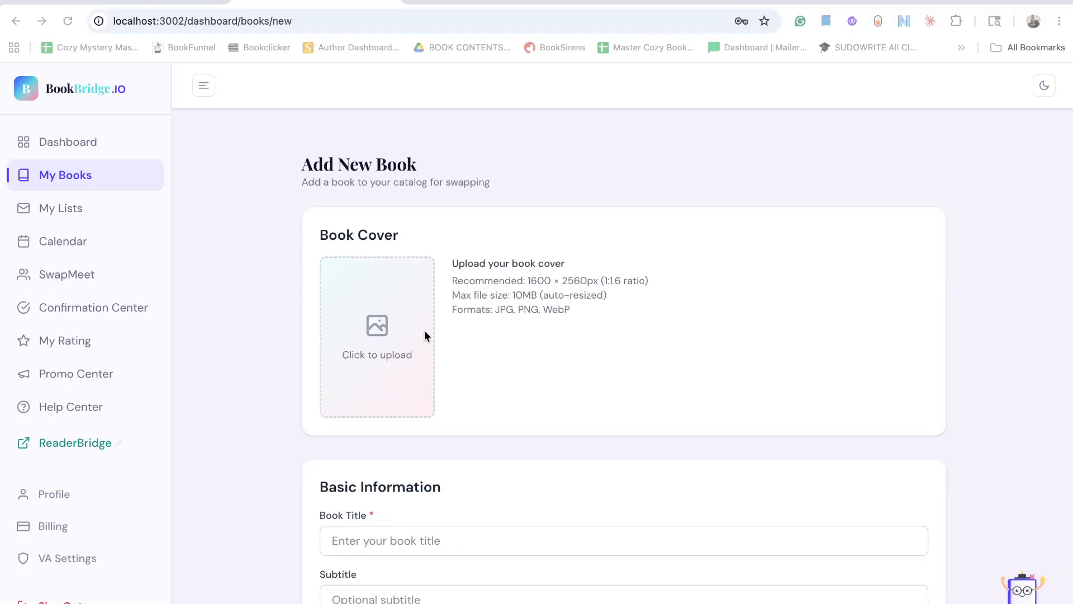
click(391, 355)
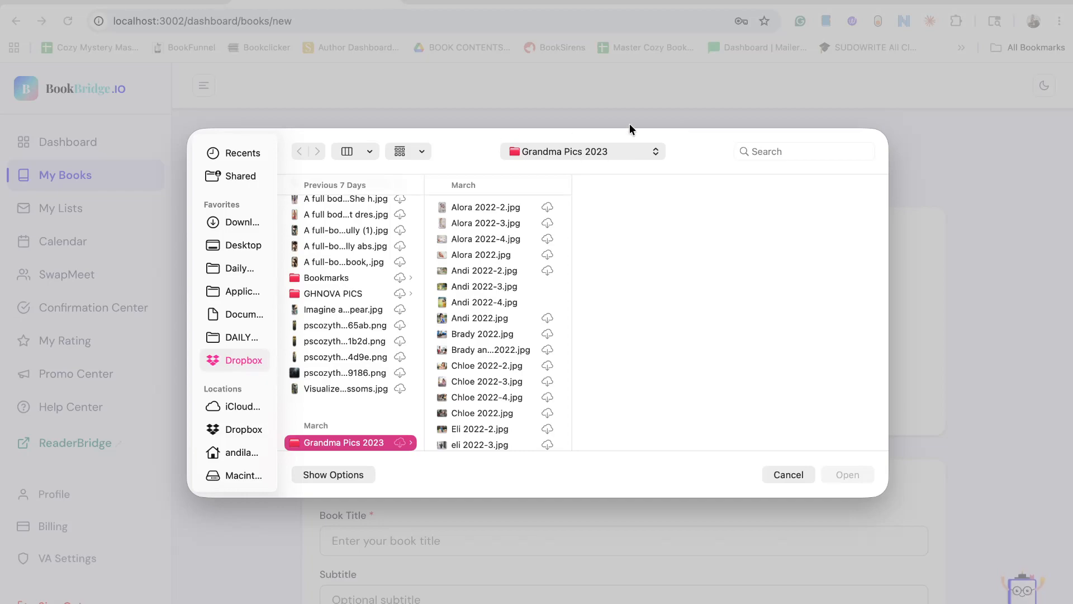
click(5, 253)
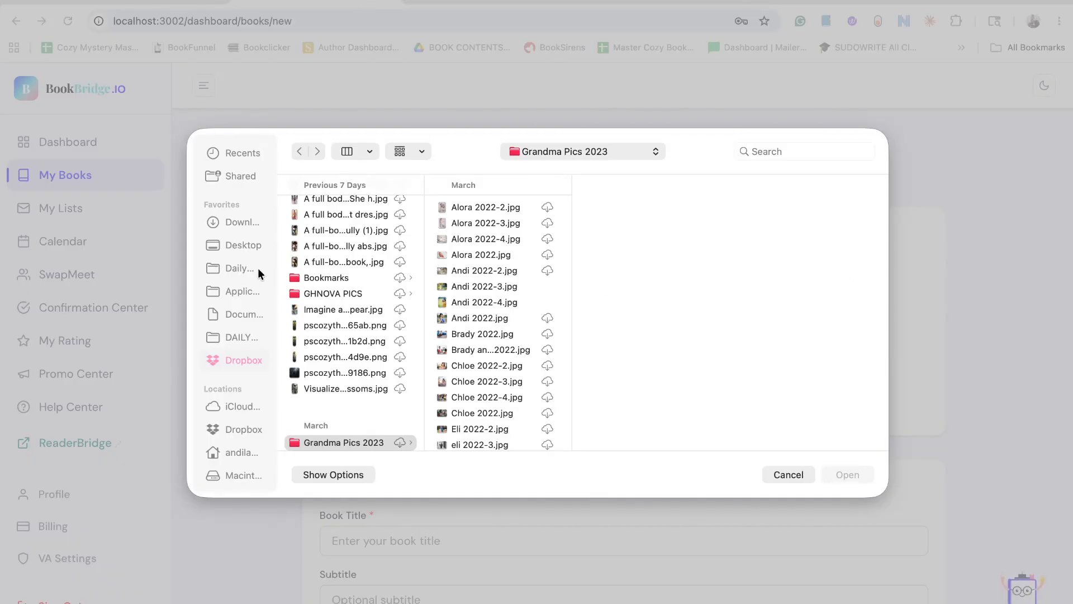
click(239, 221)
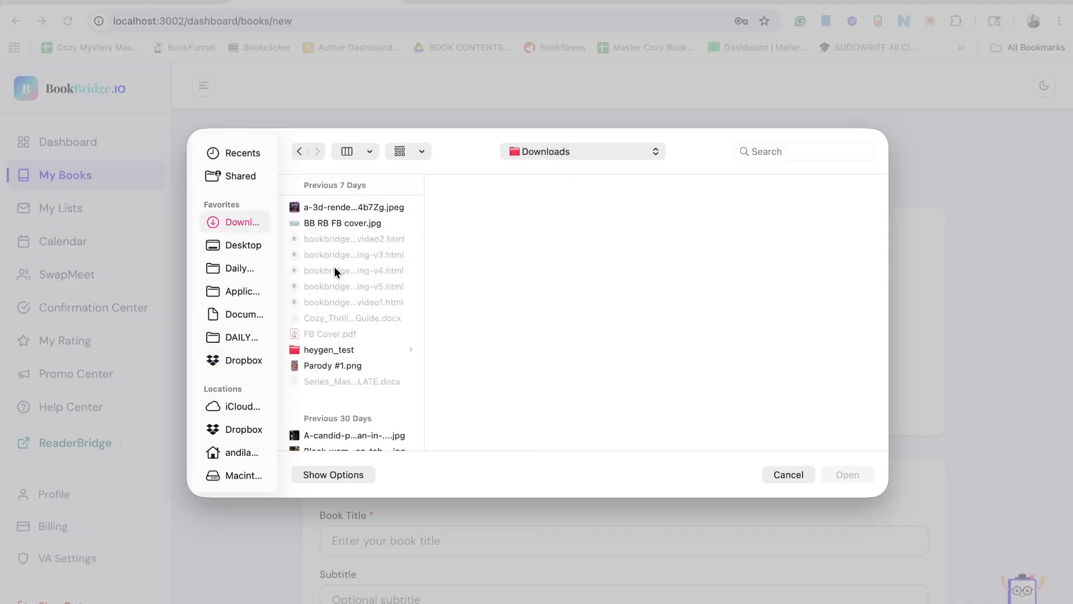
scroll(337, 319, down, 10)
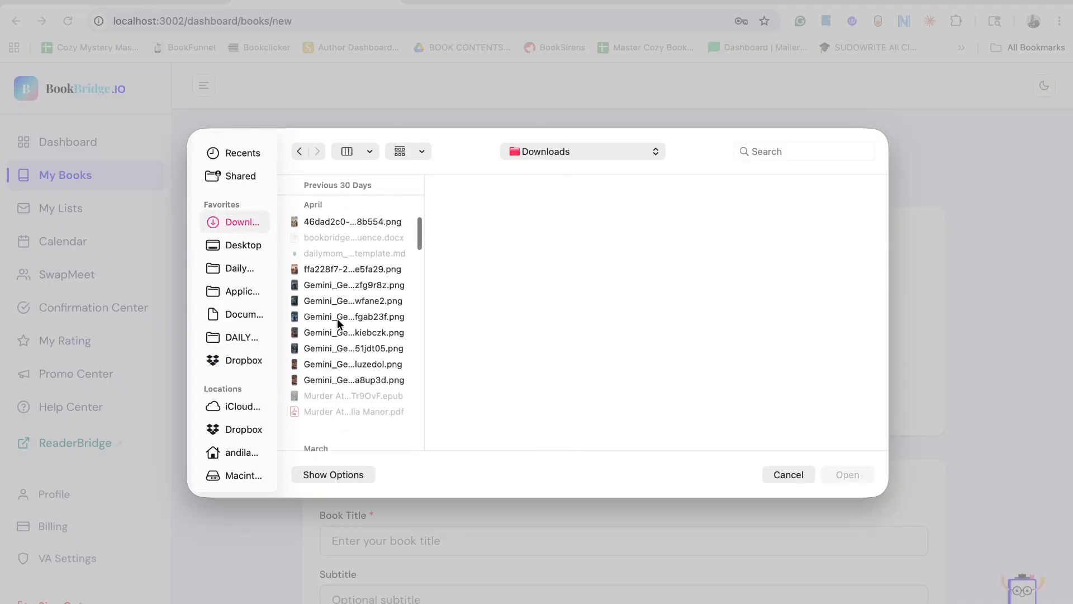
click(344, 295)
click(344, 307)
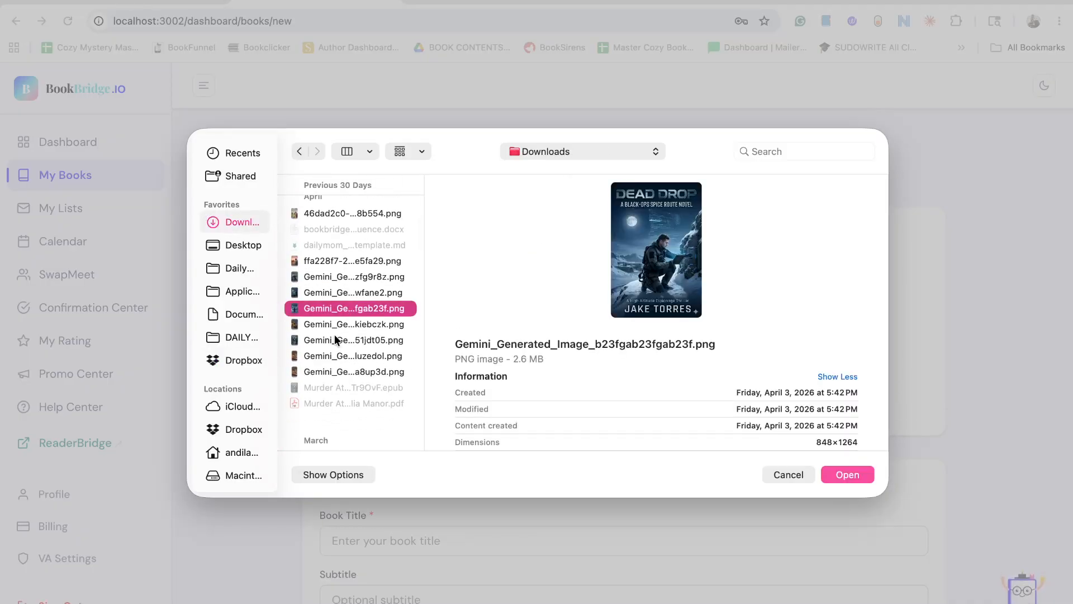
scroll(334, 333, down, 2)
click(332, 307)
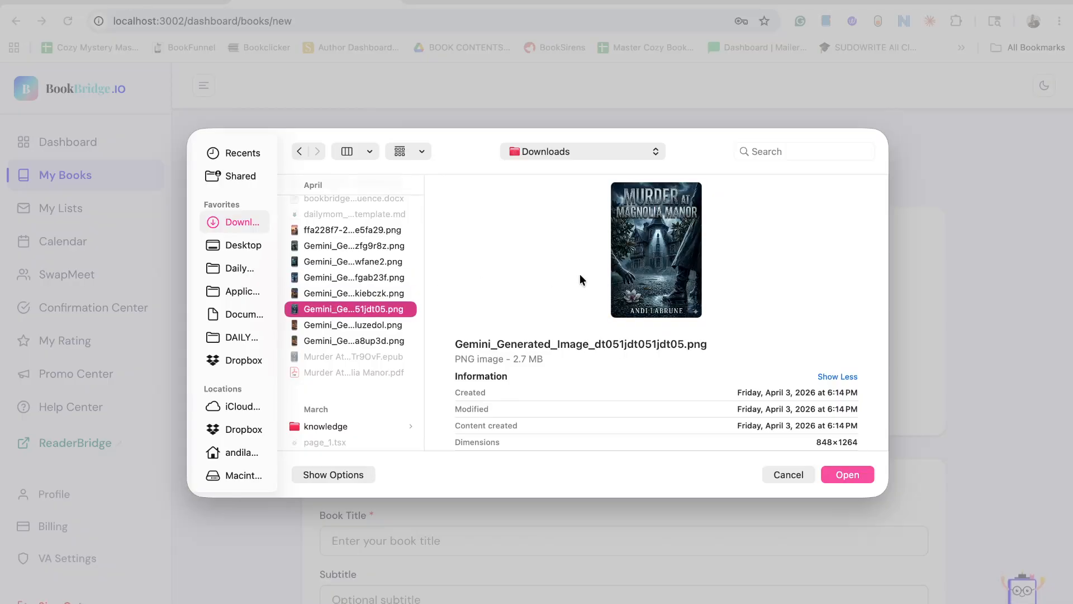
click(850, 475)
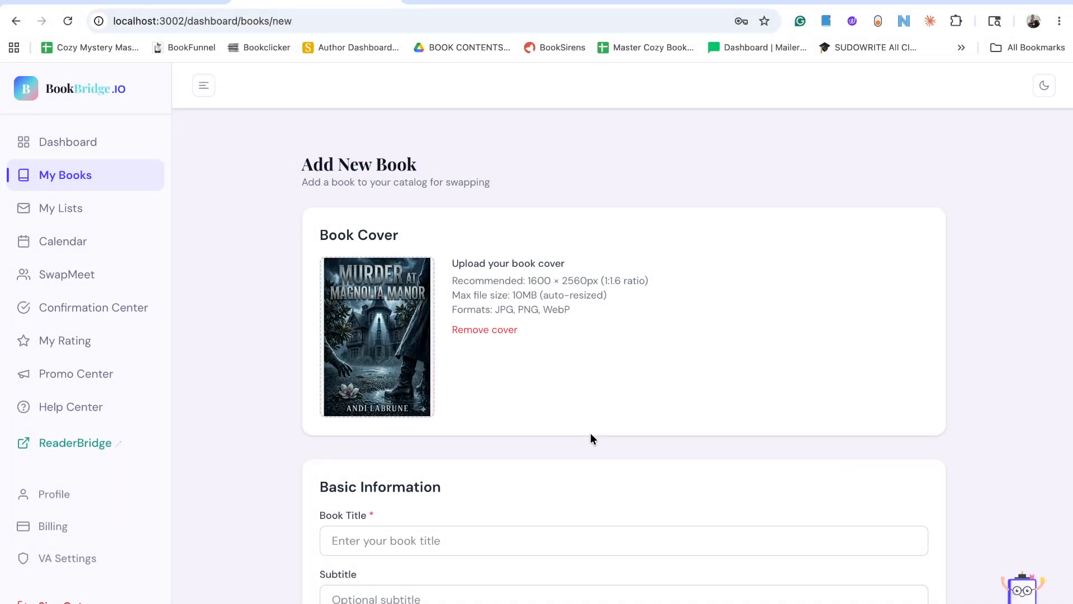
Enter "Murder at Magnolia Manor" as the book title.
scroll(592, 436, down, 3)
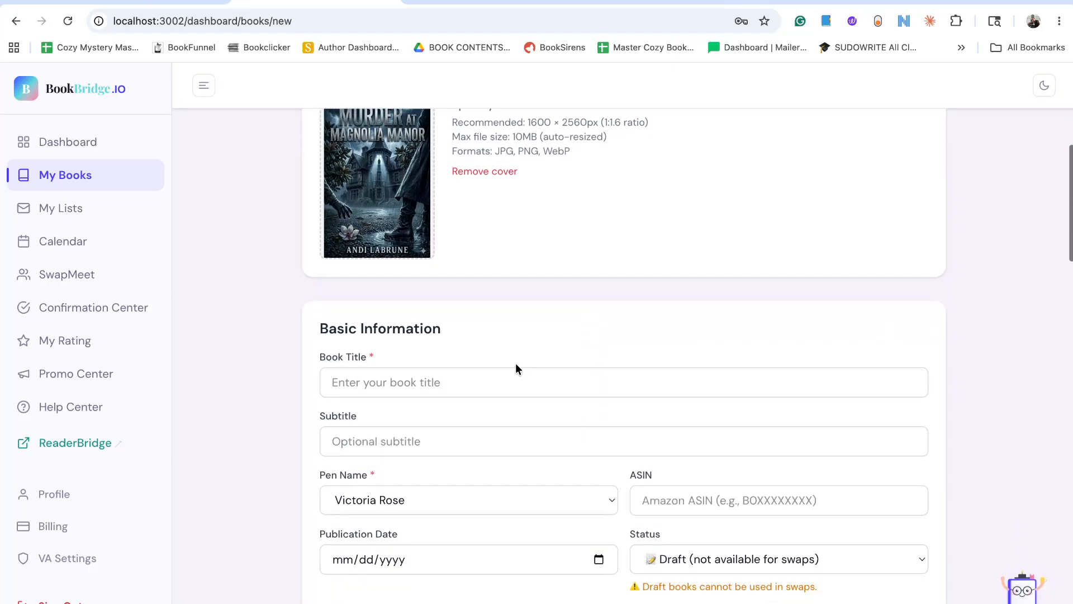
click(517, 381)
text(M)
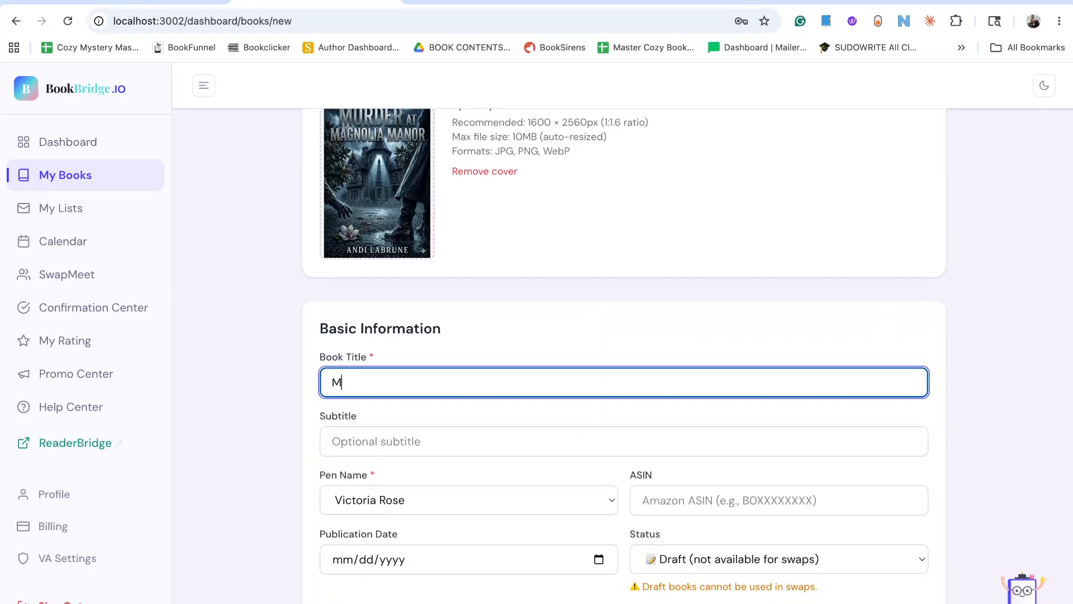
text(urder at Magnolia Manor)
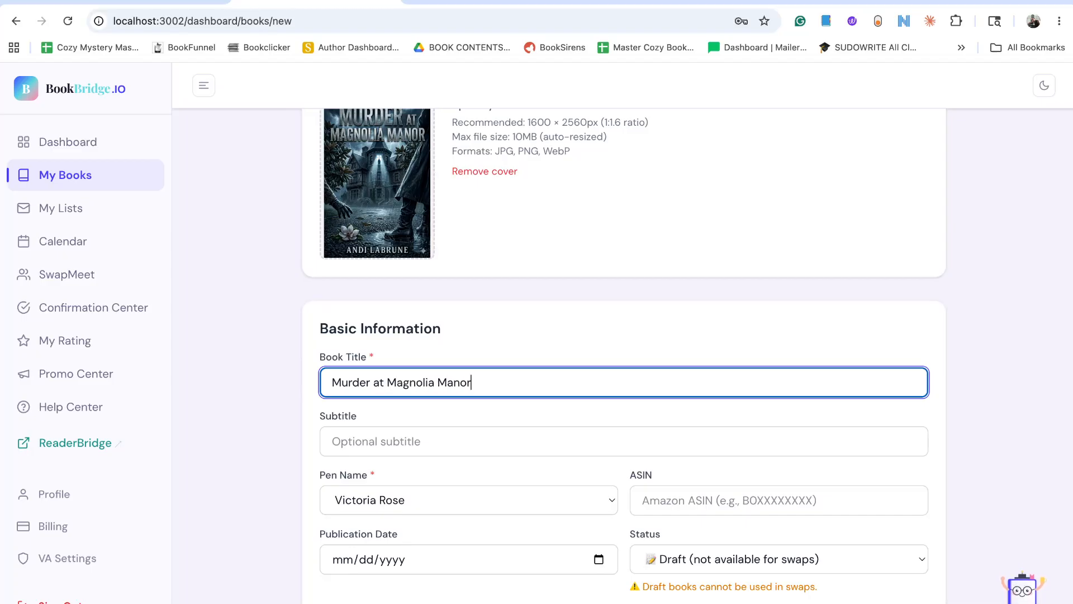
Remove the uploaded Murder at Magnolia Manor cover from the new book.
scroll(687, 356, up, 2)
scroll(500, 313, up, 4)
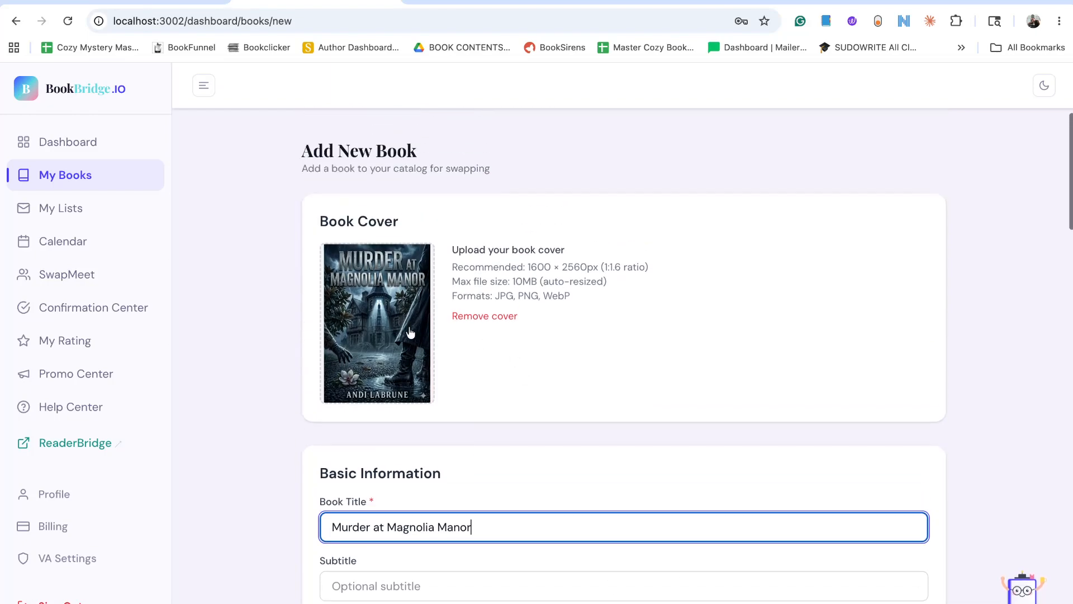
click(500, 316)
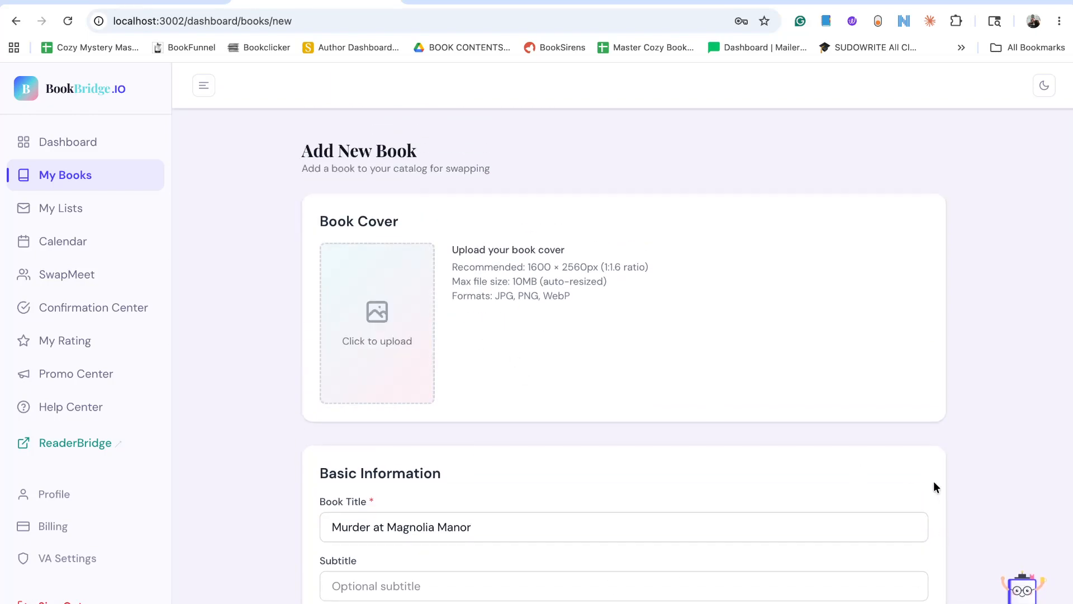
Upload Gemini_Generated_Image_bczkiebczkiebczk.png from Downloads, the cover of The Midnight Library Club, as the new book's cover.
click(430, 330)
click(395, 342)
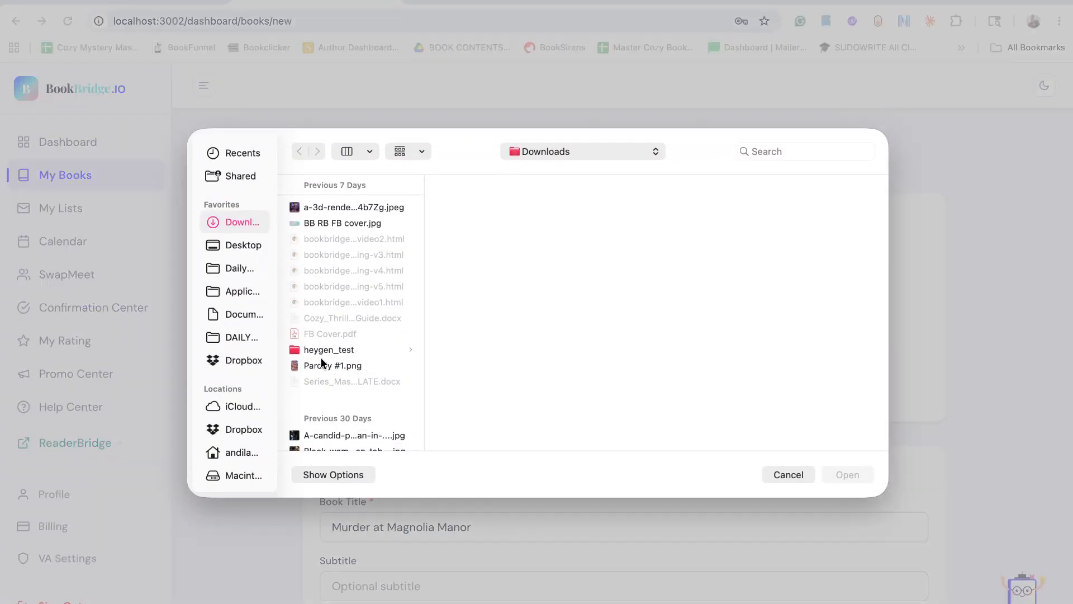
scroll(333, 374, down, 5)
scroll(333, 374, down, 3)
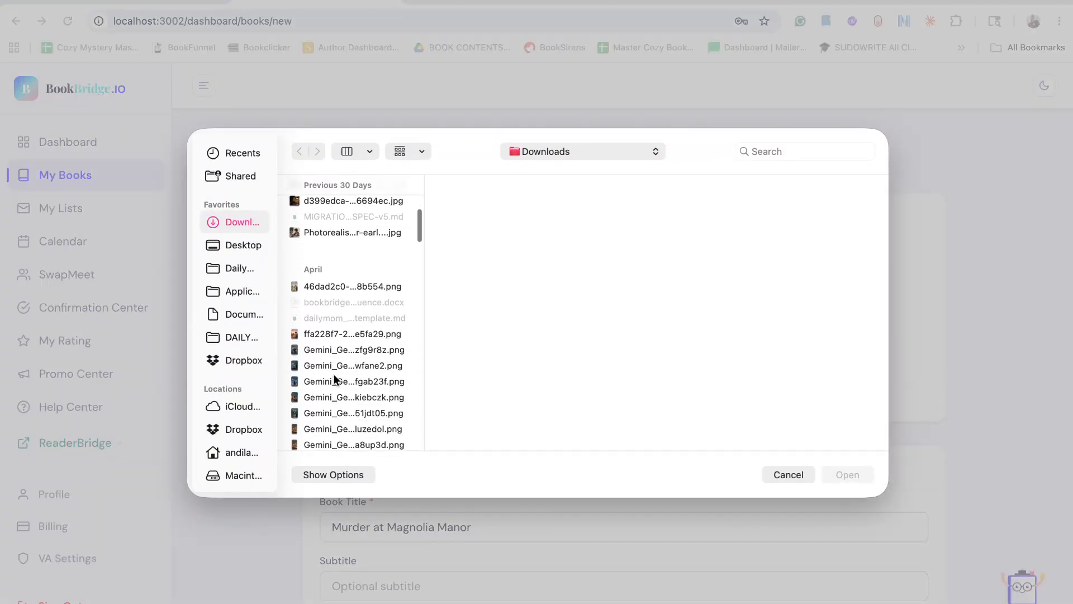
click(339, 335)
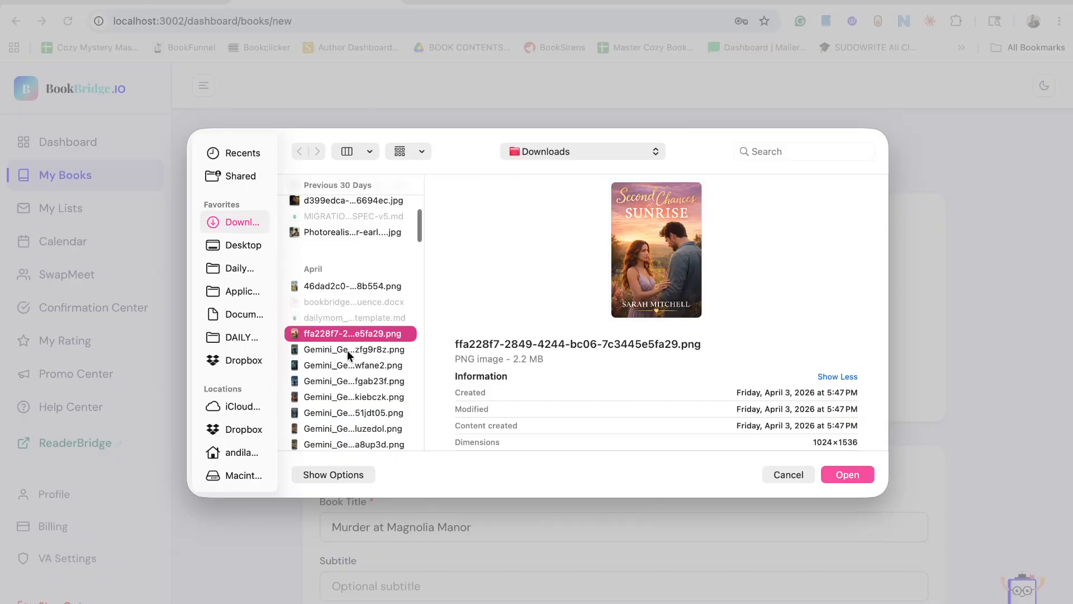
click(847, 475)
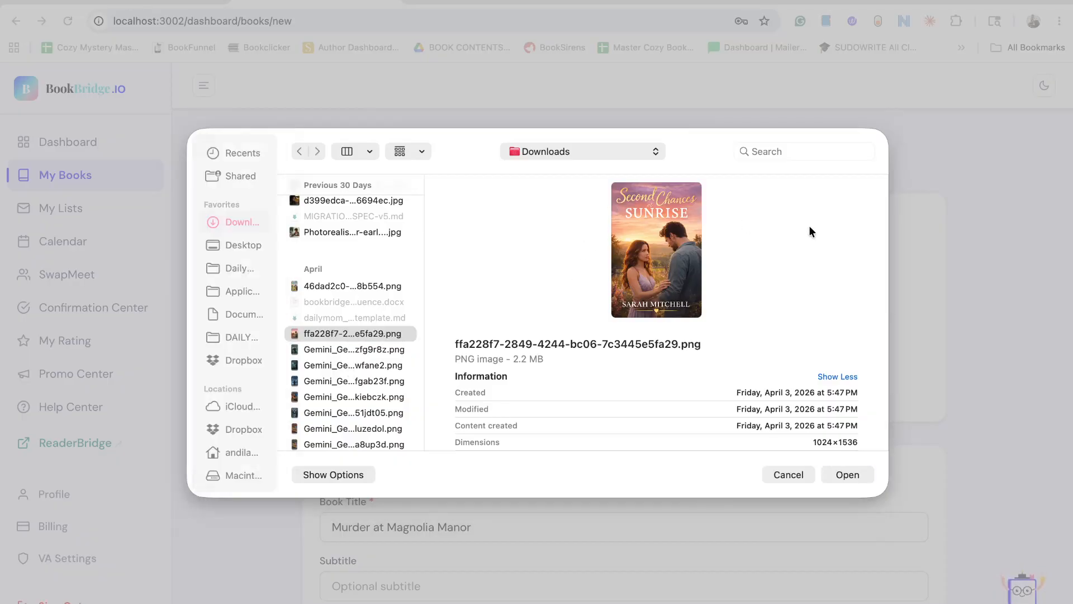
scroll(336, 338, down, 4)
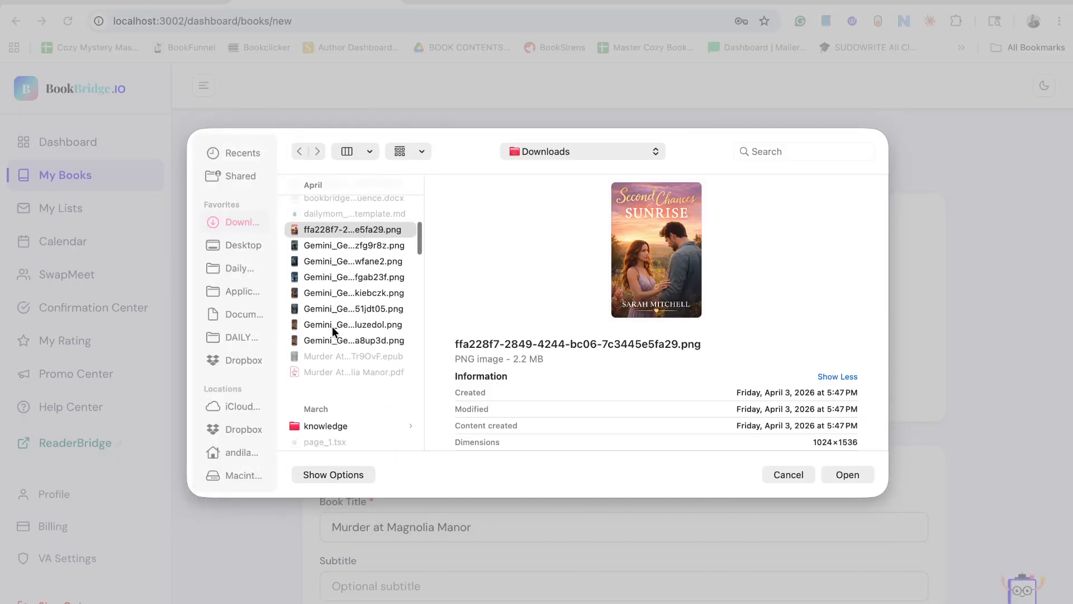
click(329, 326)
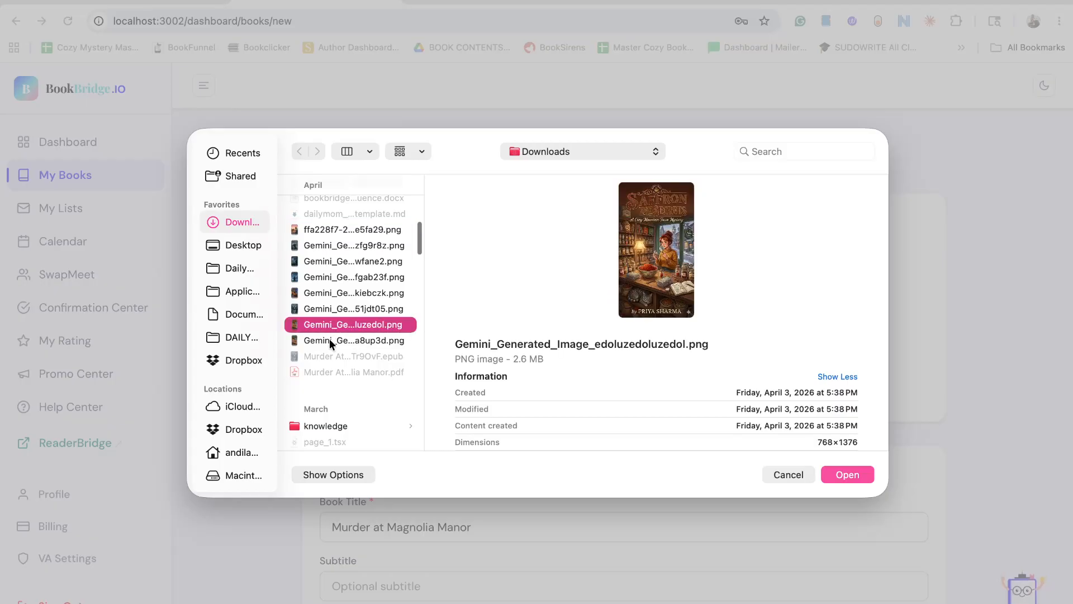
click(330, 339)
click(317, 228)
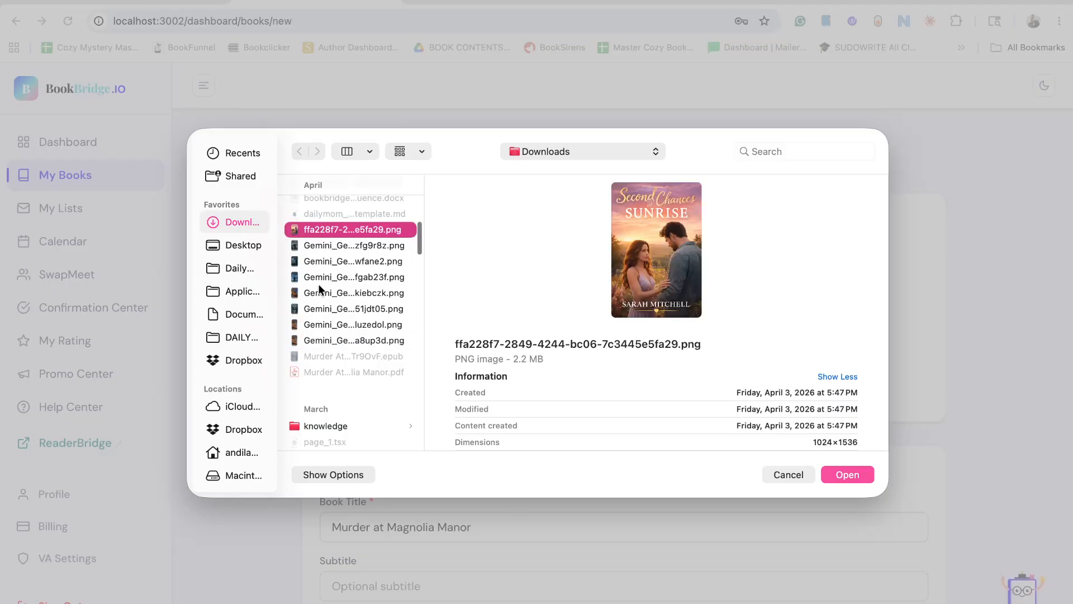
click(319, 291)
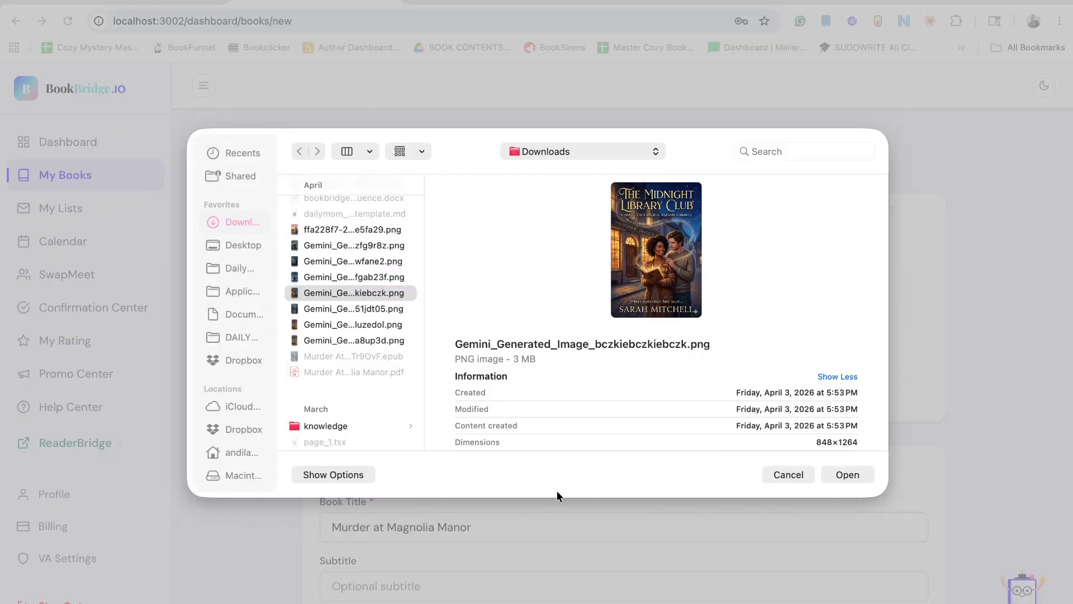
click(844, 471)
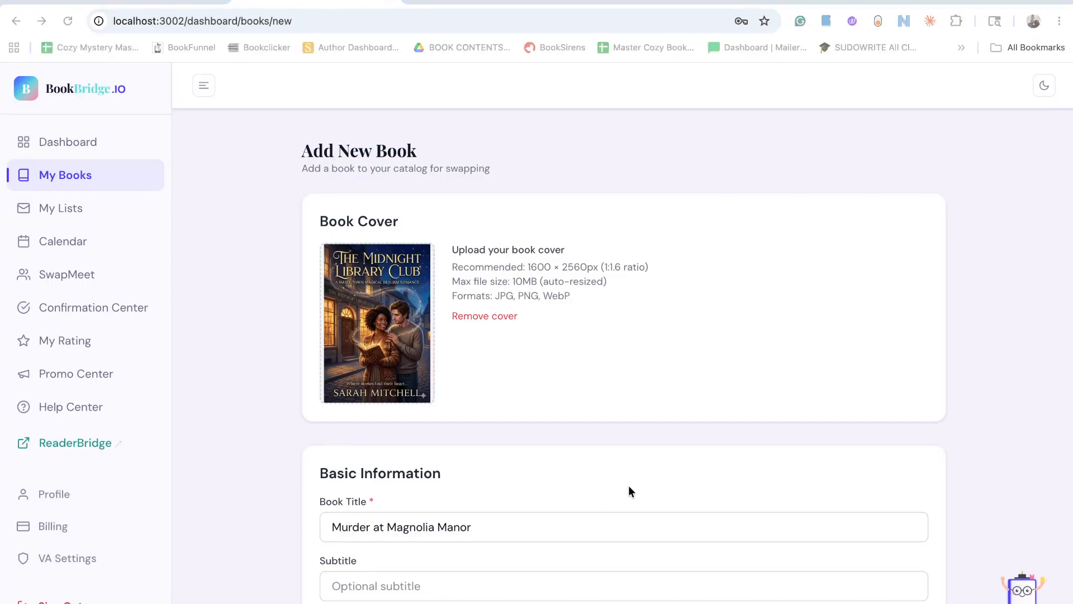
Replace the book title with "The Midnight Library Club".
triple_click(532, 524)
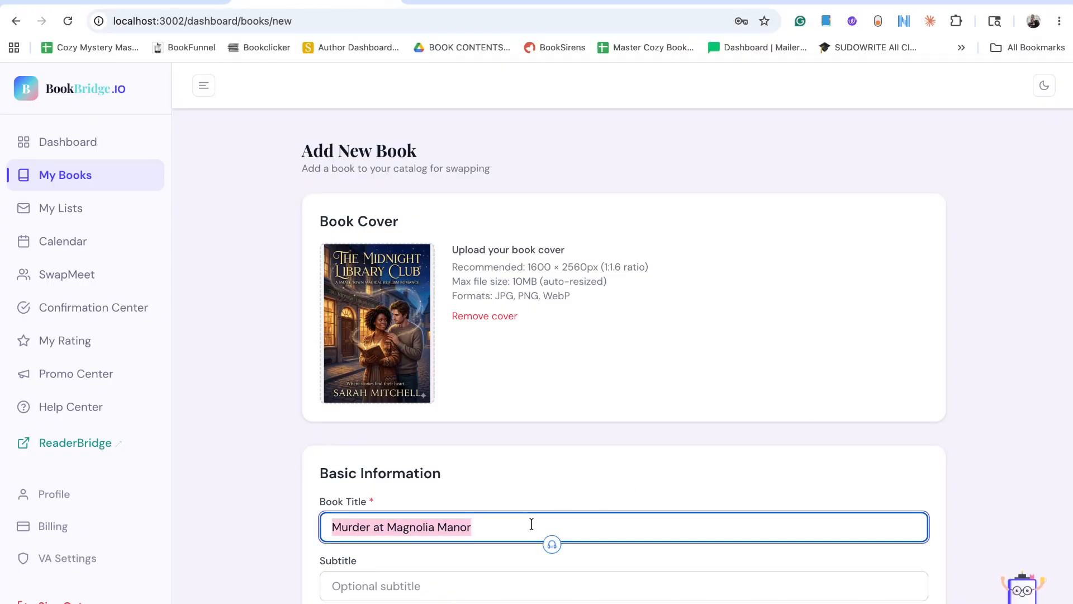
text(The Midni)
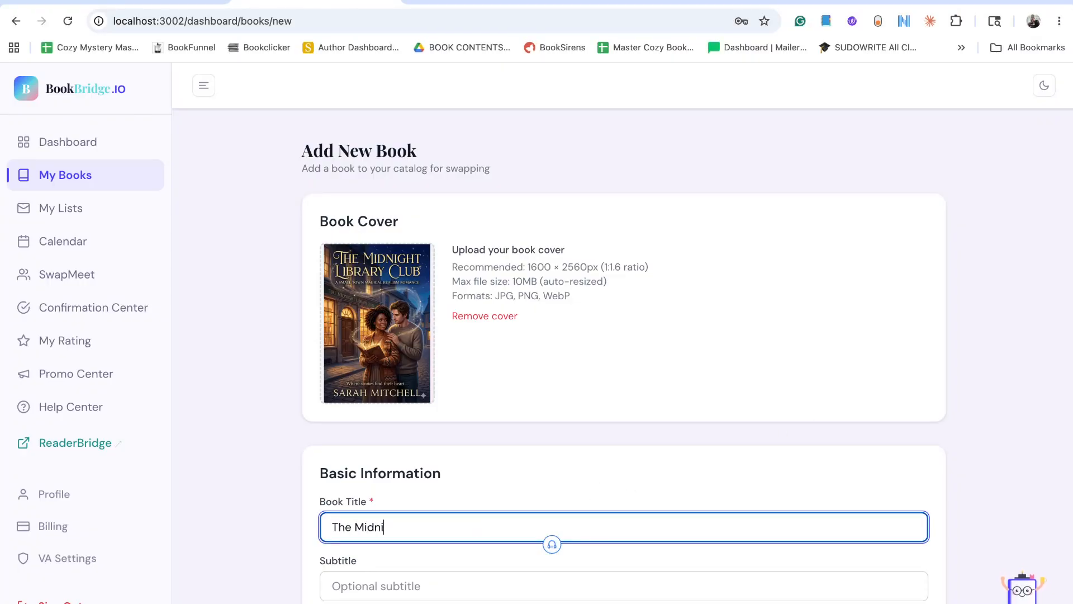
text(ght Libary Club)
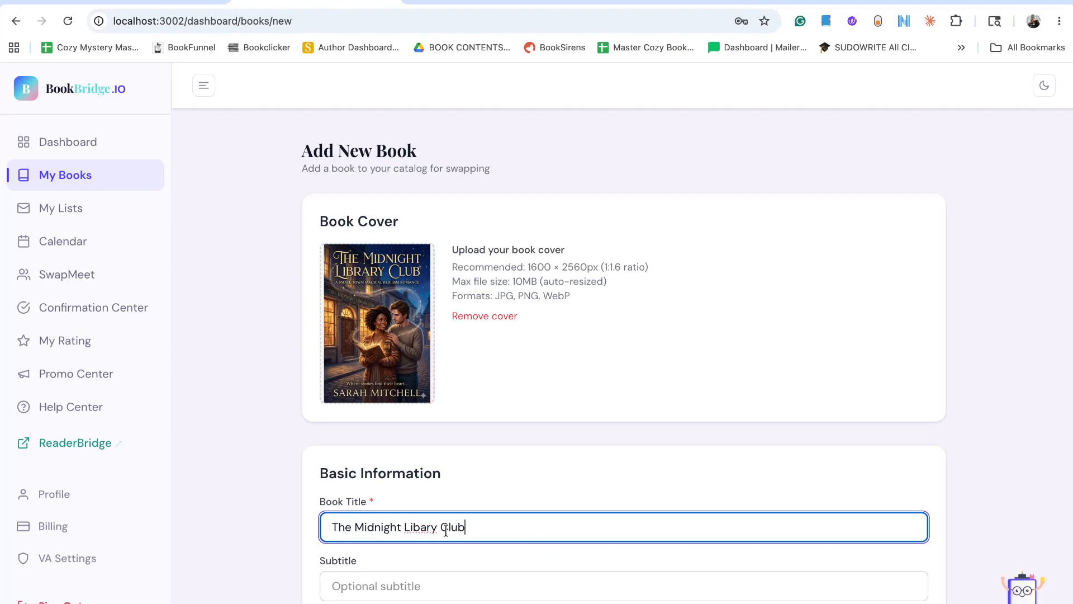
click(419, 527)
text(r)
click(783, 414)
Look through the status choices and set the book's publication date to 05/30/2026.
scroll(415, 461, down, 3)
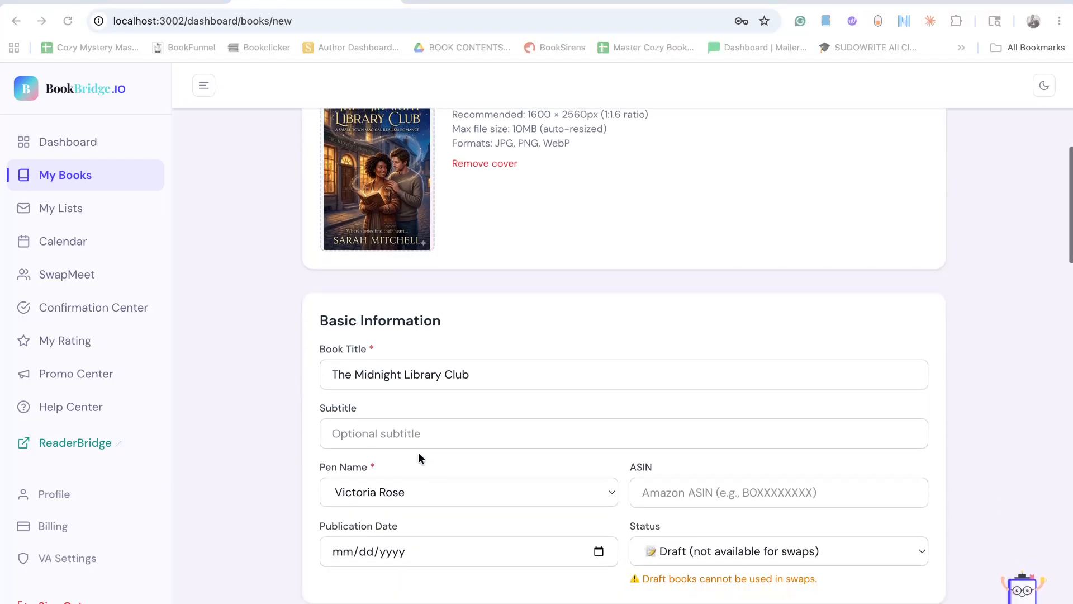
scroll(576, 495, down, 2)
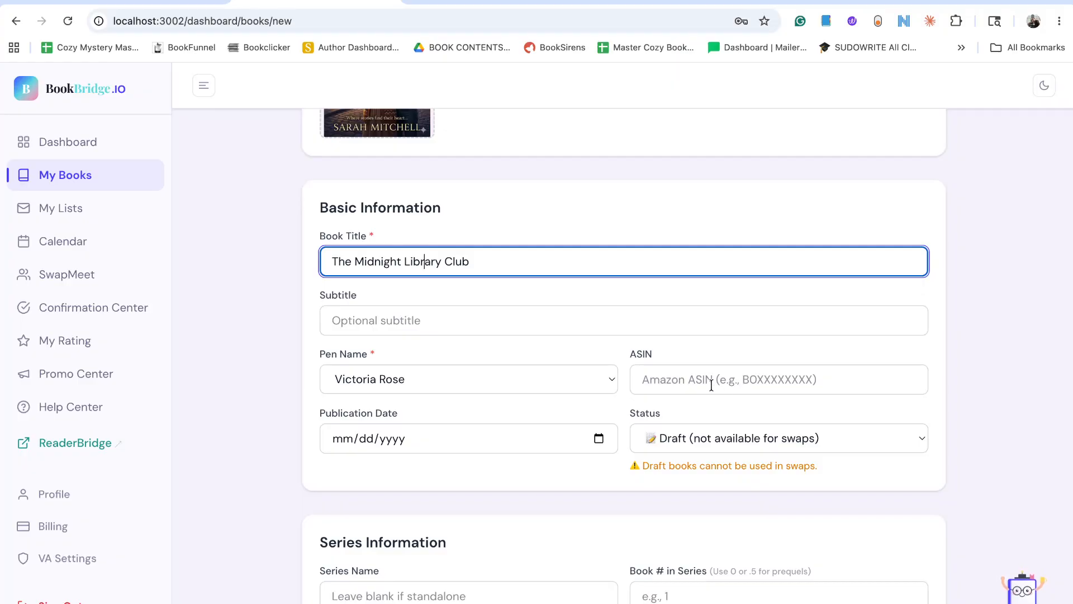
click(598, 437)
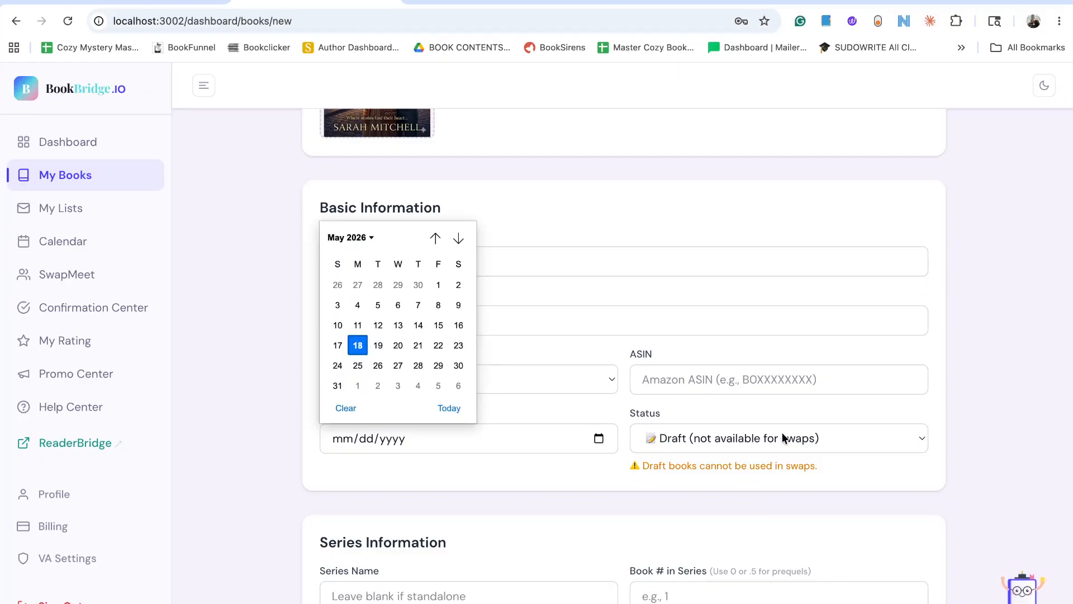
click(797, 411)
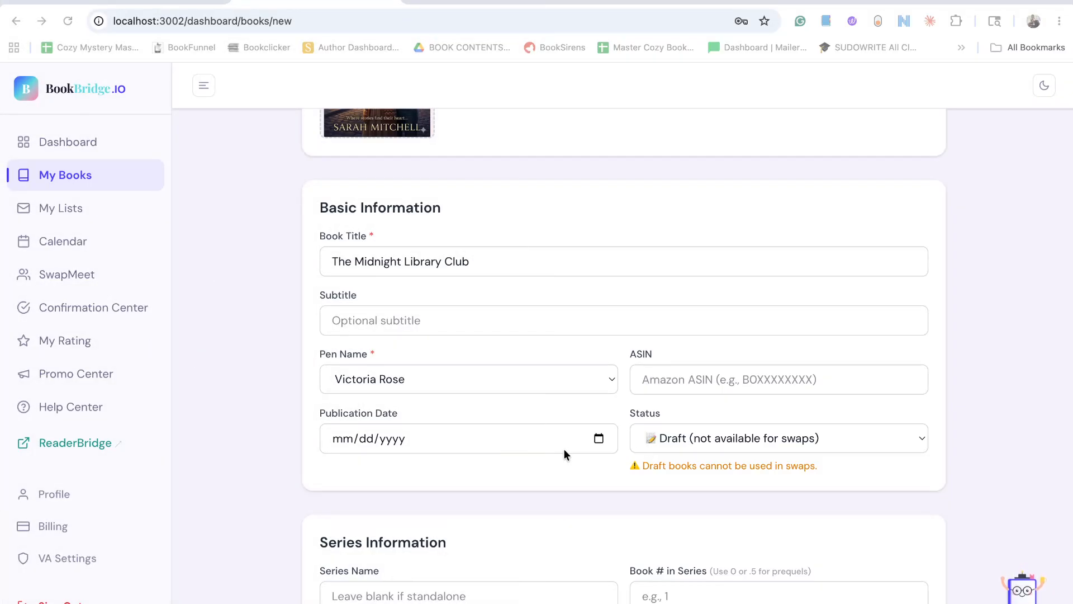
click(696, 435)
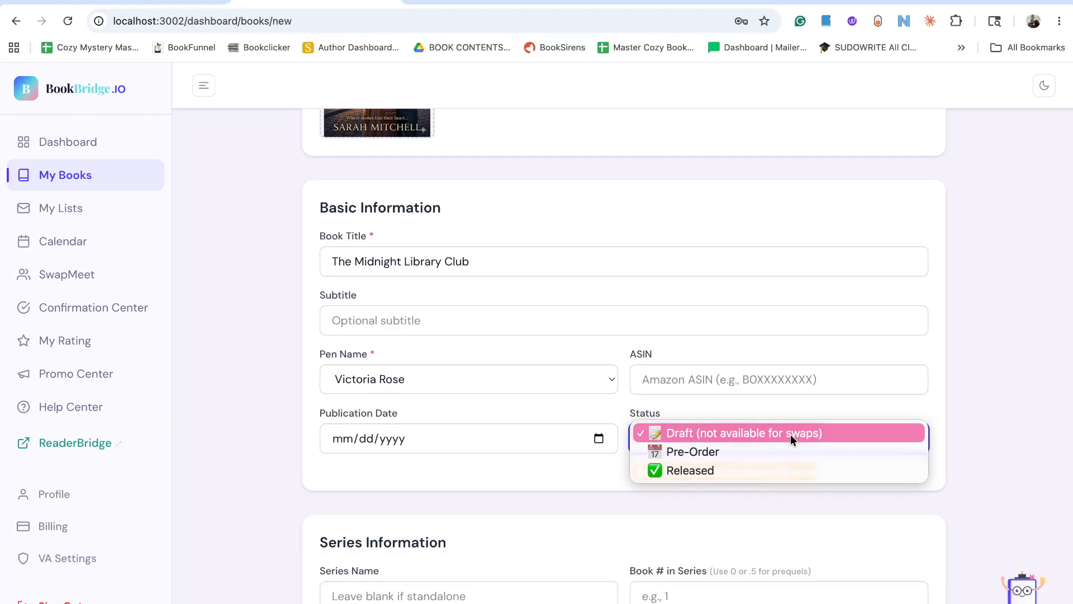
click(598, 438)
click(598, 438)
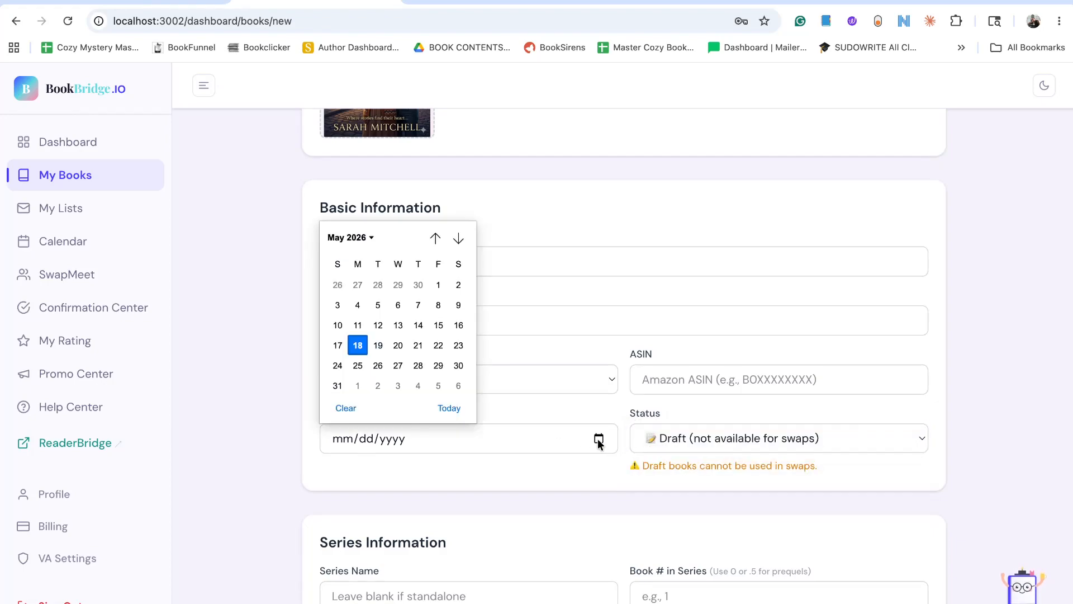
click(458, 366)
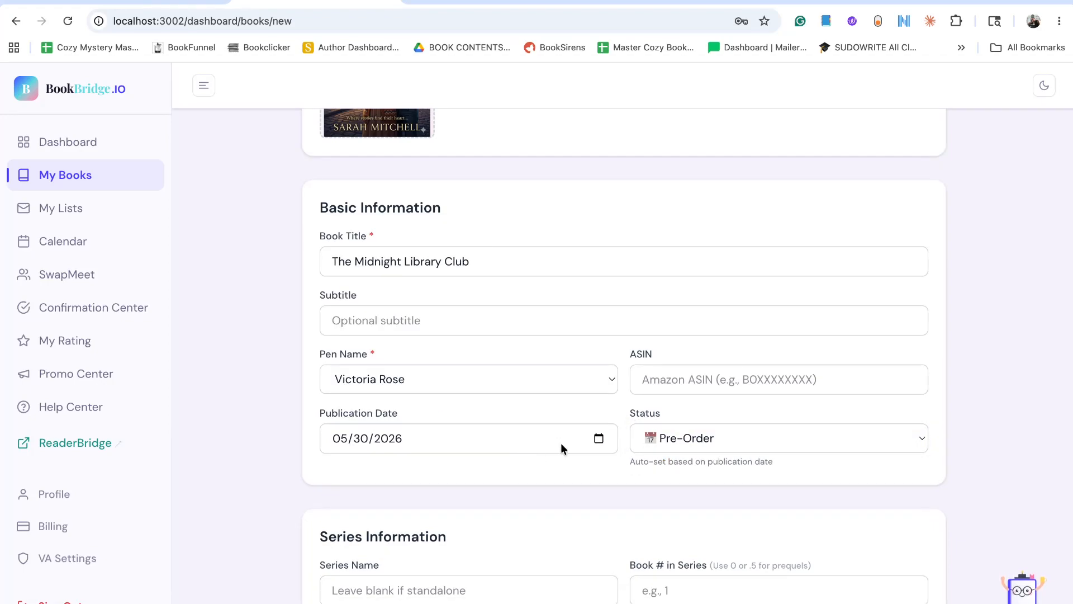
Set the publication date to 05/01/2026 and the book's status to Draft (not available for swaps).
click(598, 437)
click(440, 285)
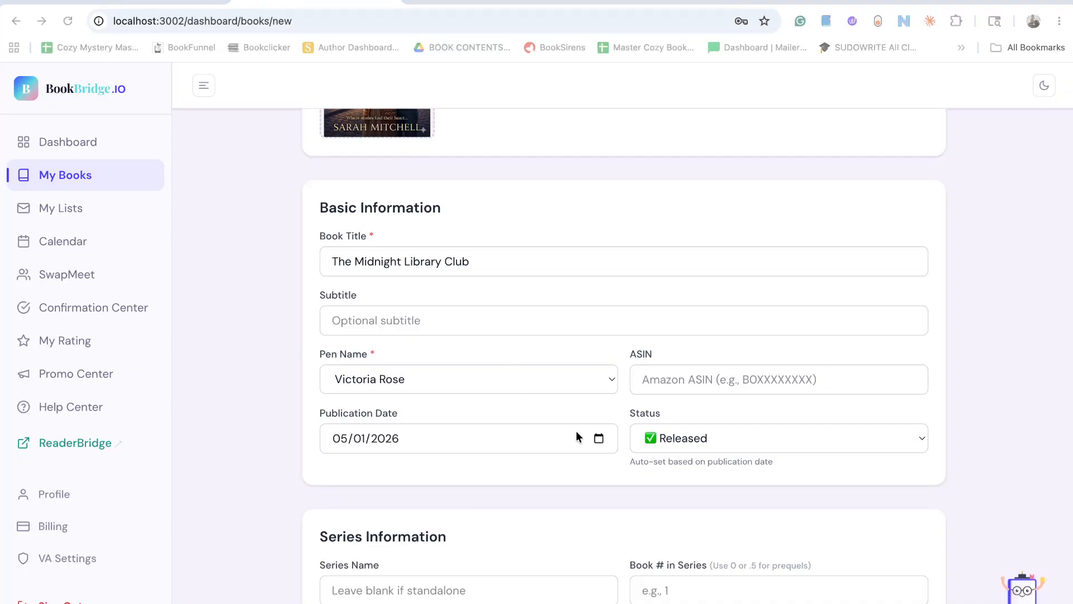
click(553, 433)
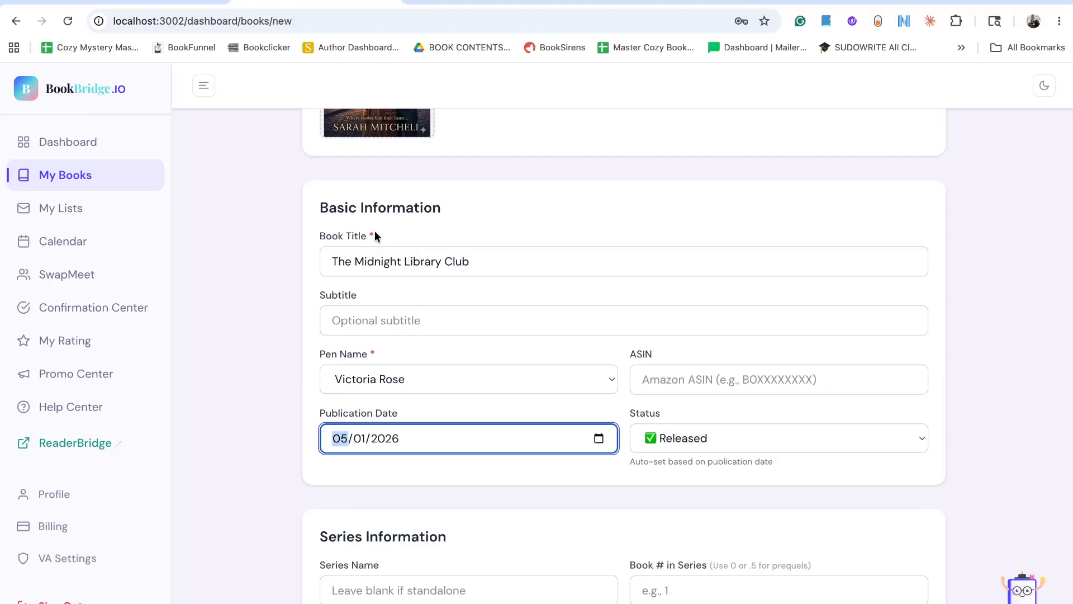
click(746, 444)
click(730, 393)
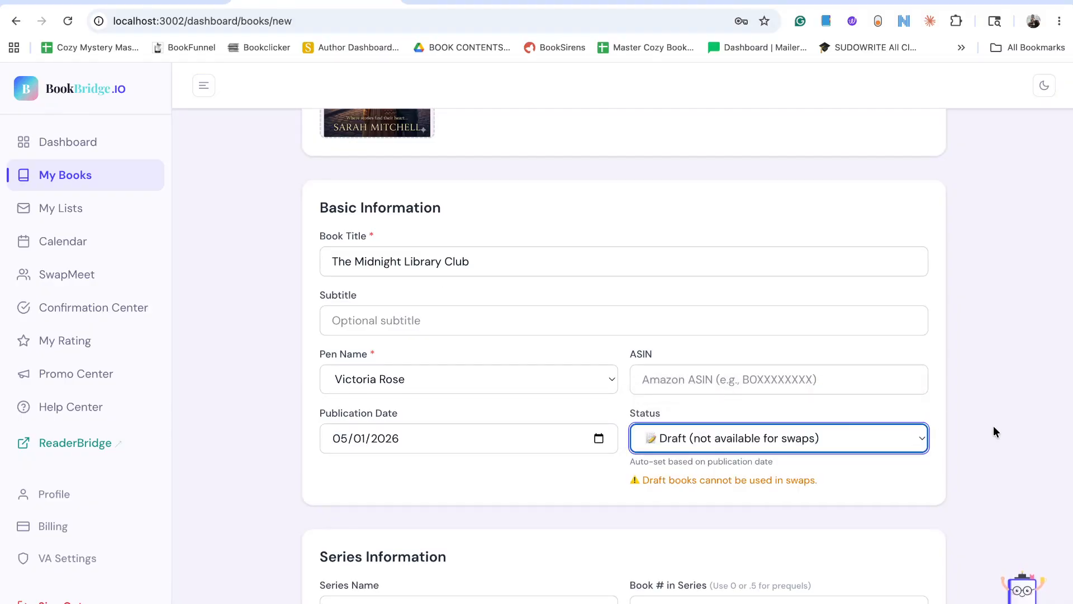
Set the book's publication date to 05/02/2026.
click(598, 439)
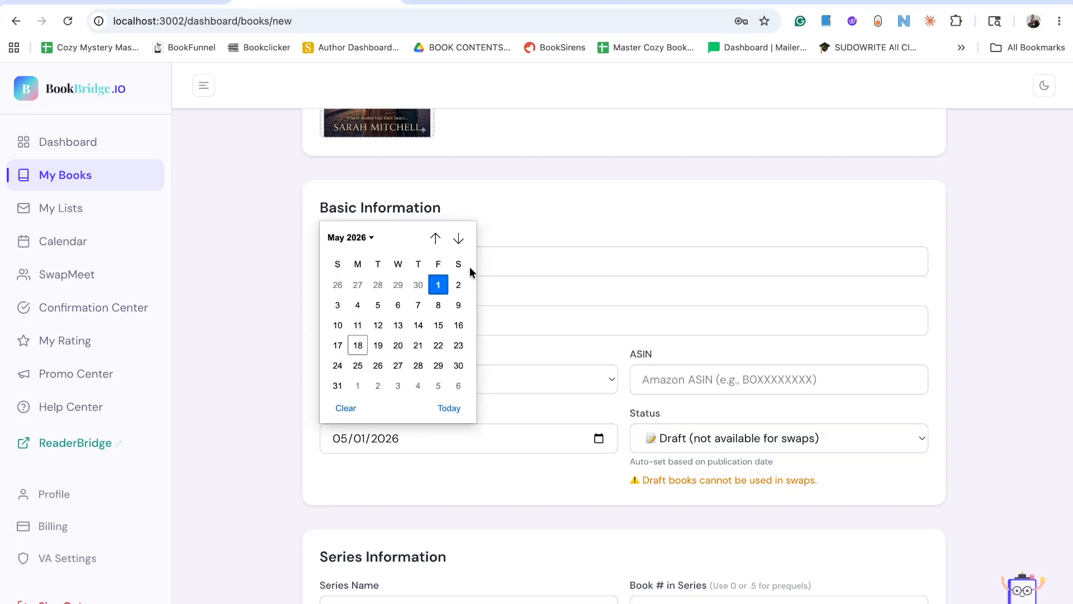
click(459, 285)
Enter "She never knew she could fall in love this hard, despite his past" as the short description, and move on to the full blurb.
scroll(608, 397, down, 6)
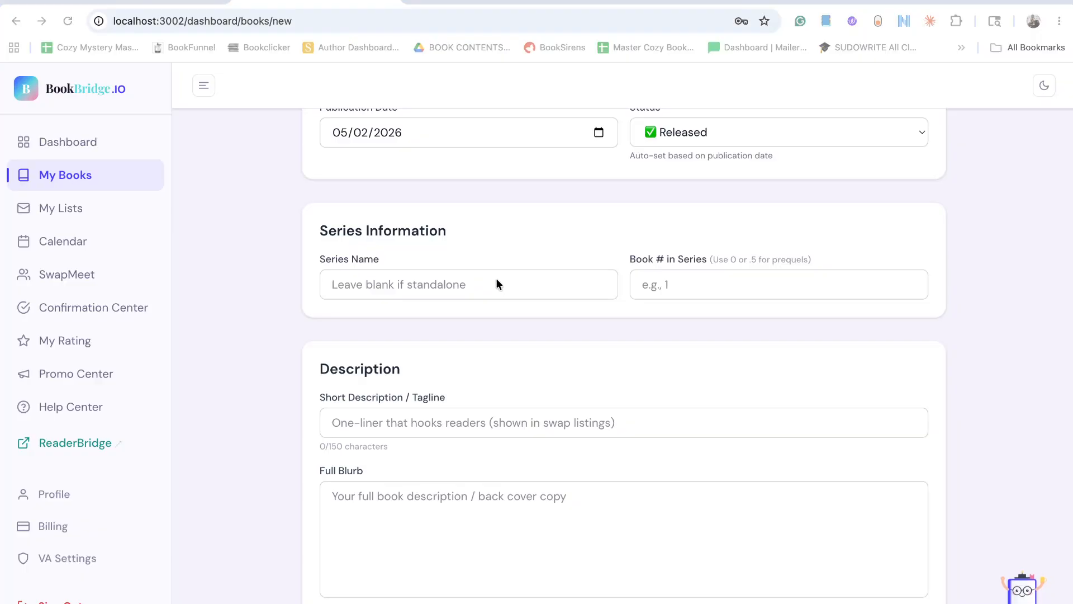
scroll(665, 279, down, 4)
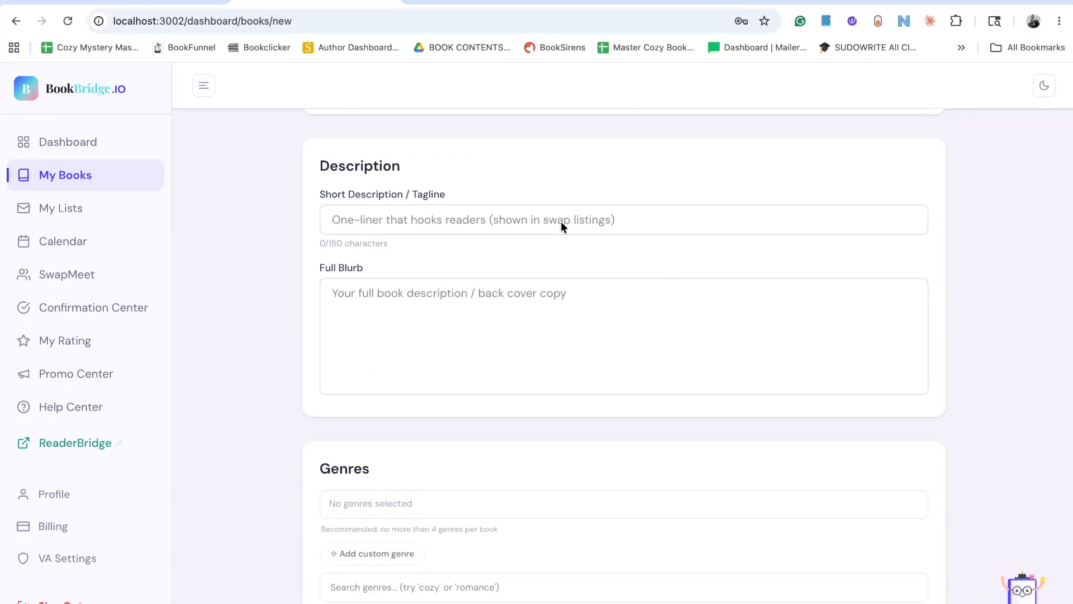
click(537, 215)
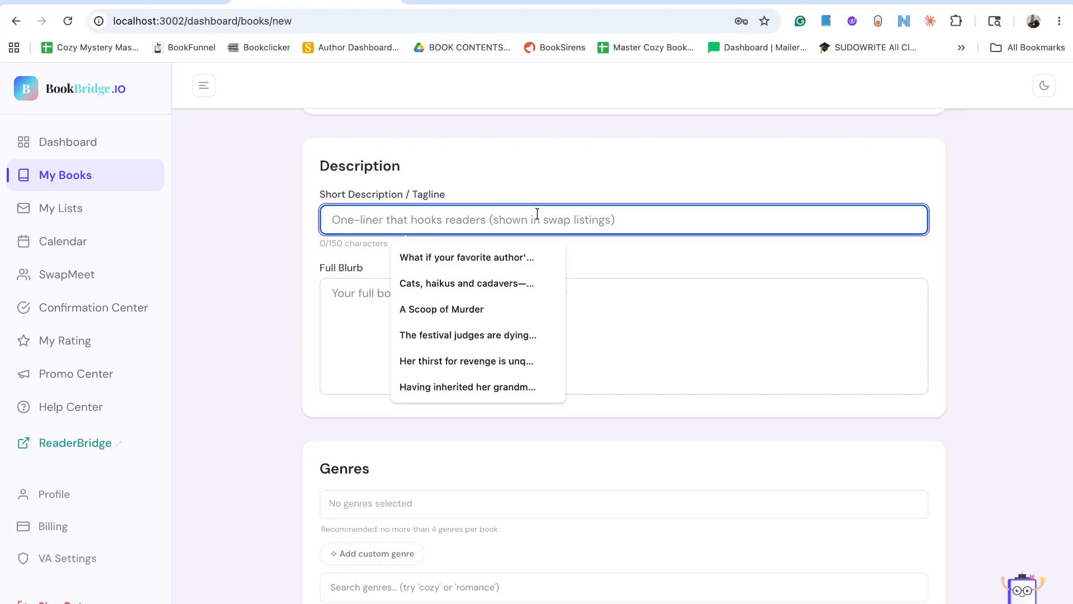
text(She neve)
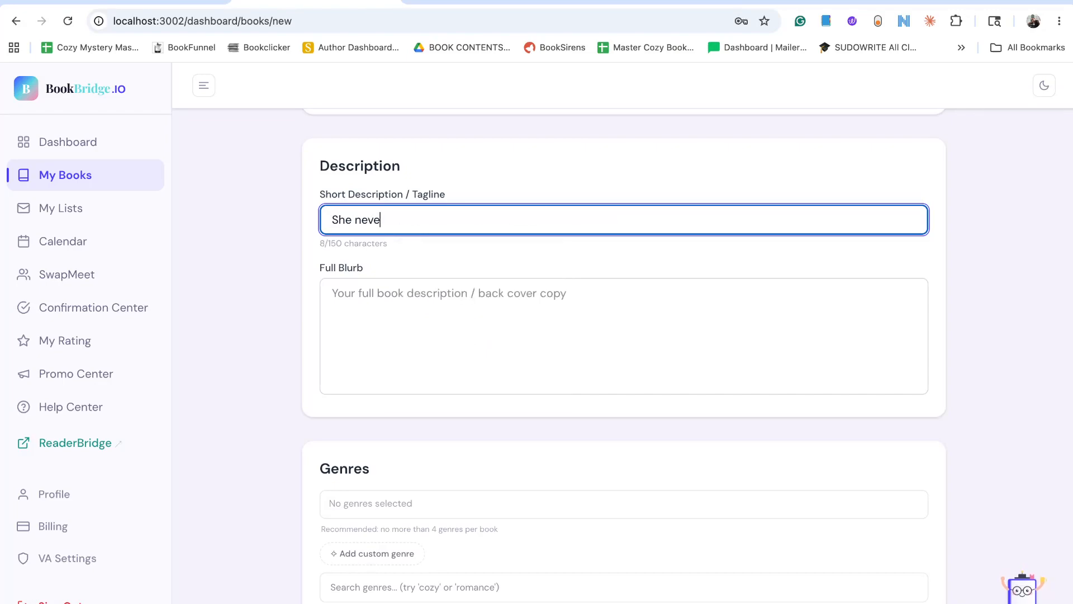
text(r knew she could fall )
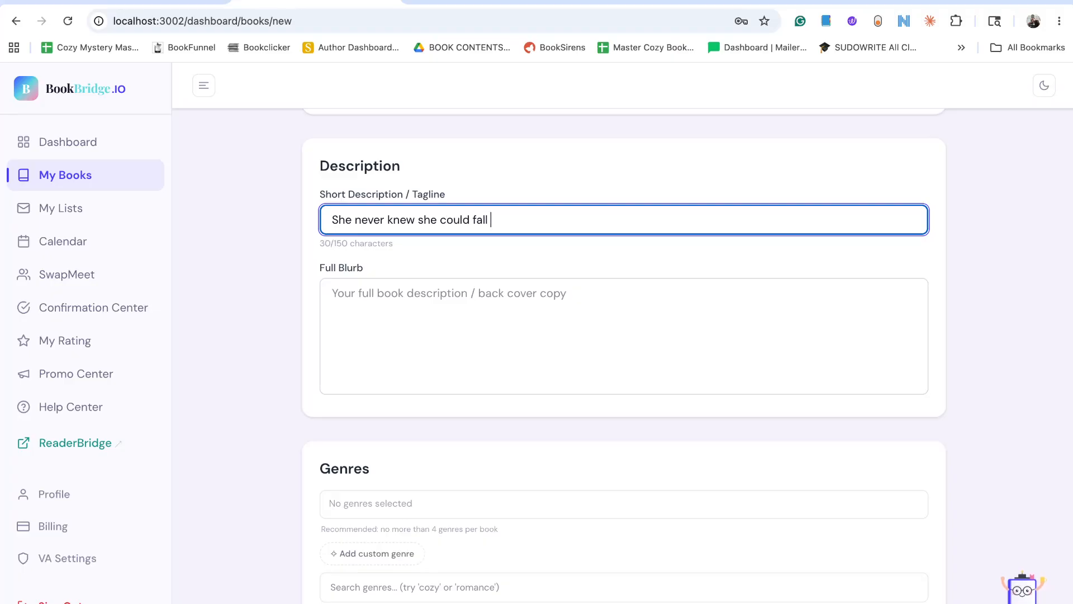
text(in love this hard)
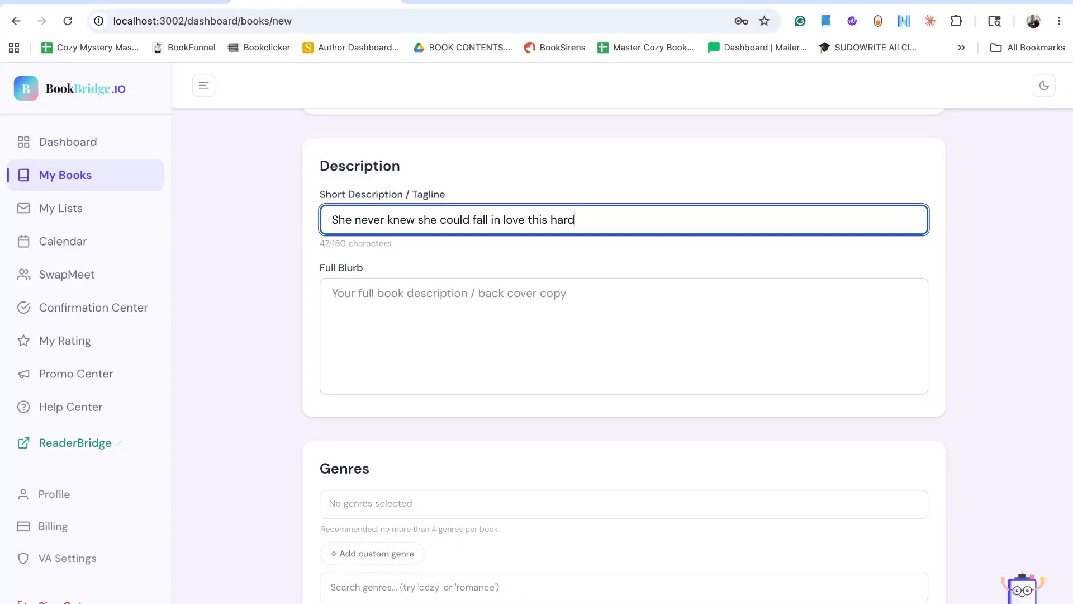
text(, despite his past)
click(505, 298)
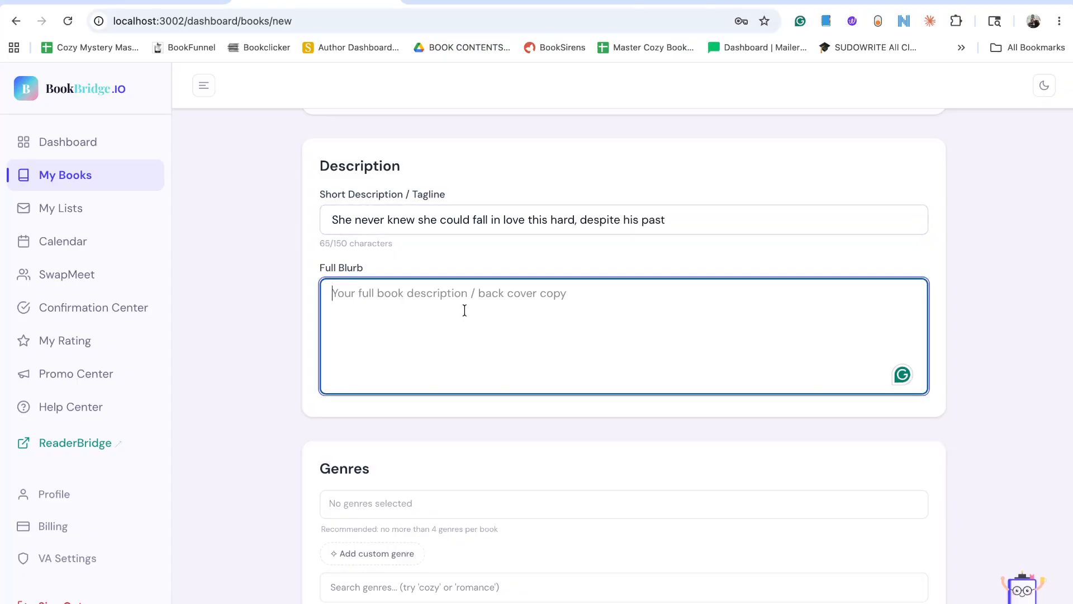
Start the full blurb with the line "She fell in love hard.".
click(238, 338)
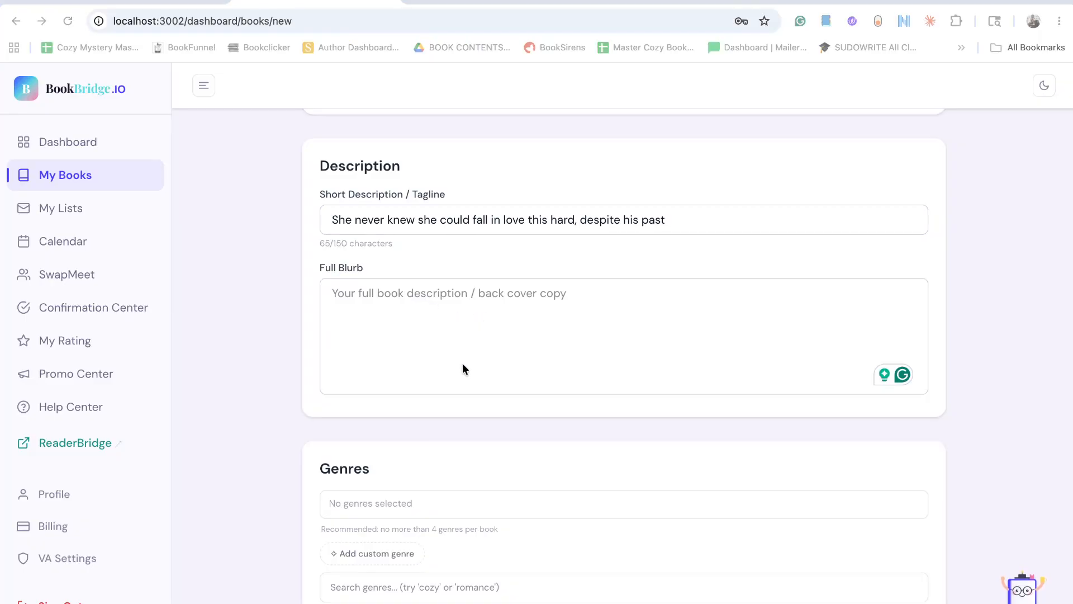
click(450, 292)
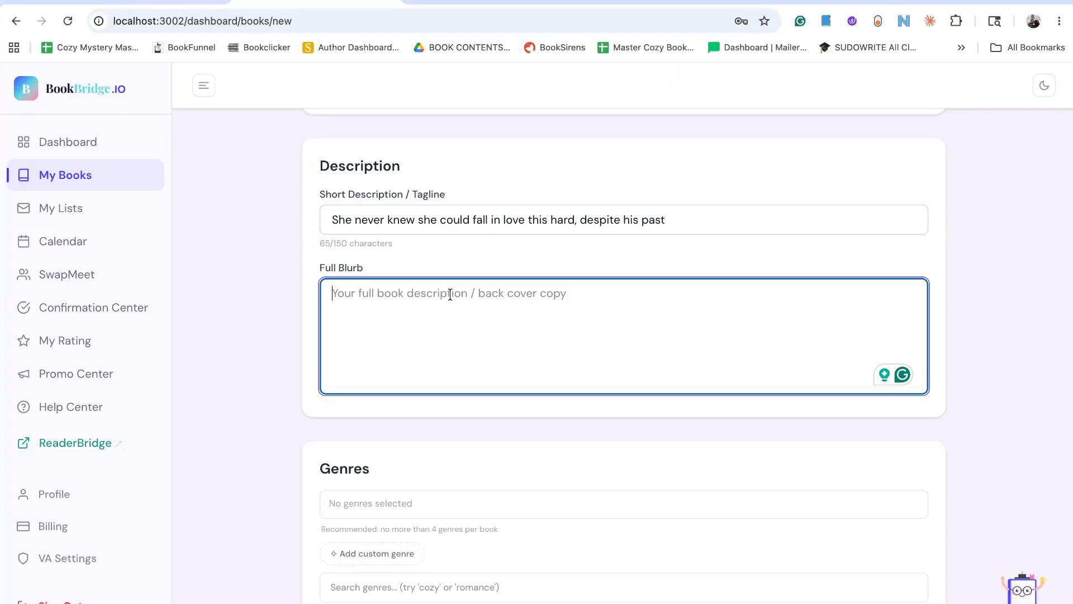
text(She fell lin)
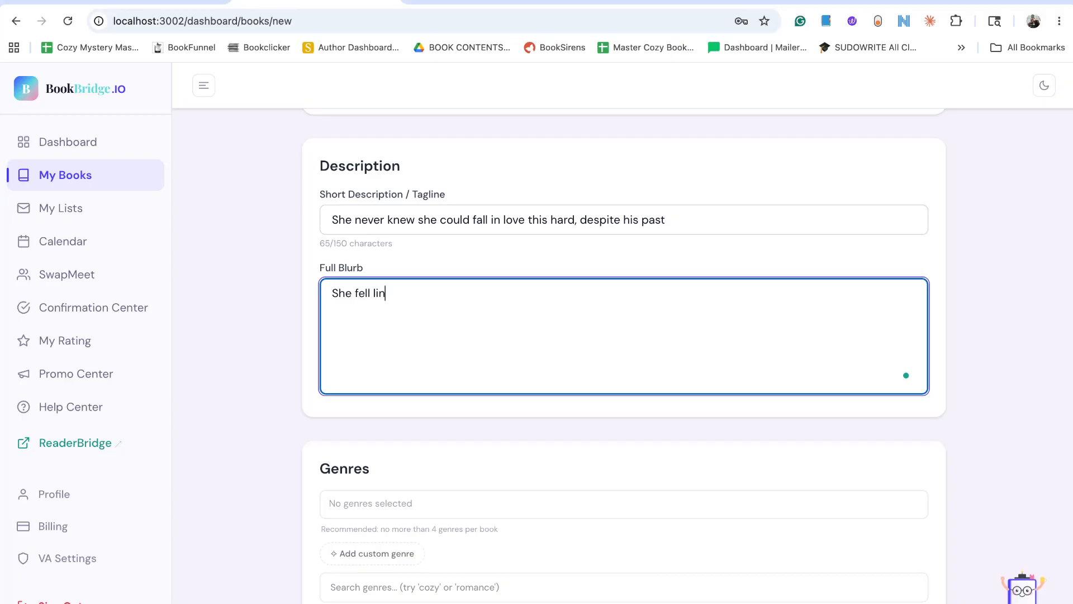
text( l)
key(BackSpace)
key(BackSpace)
key(BackSpace)
key(BackSpace)
key(BackSpace)
text(in loc)
key(BackSpace)
text(ve hard.)
key(Return)
Add the blurb line "He knew nothing of love and thought of her as just a friend.".
text(He knew )
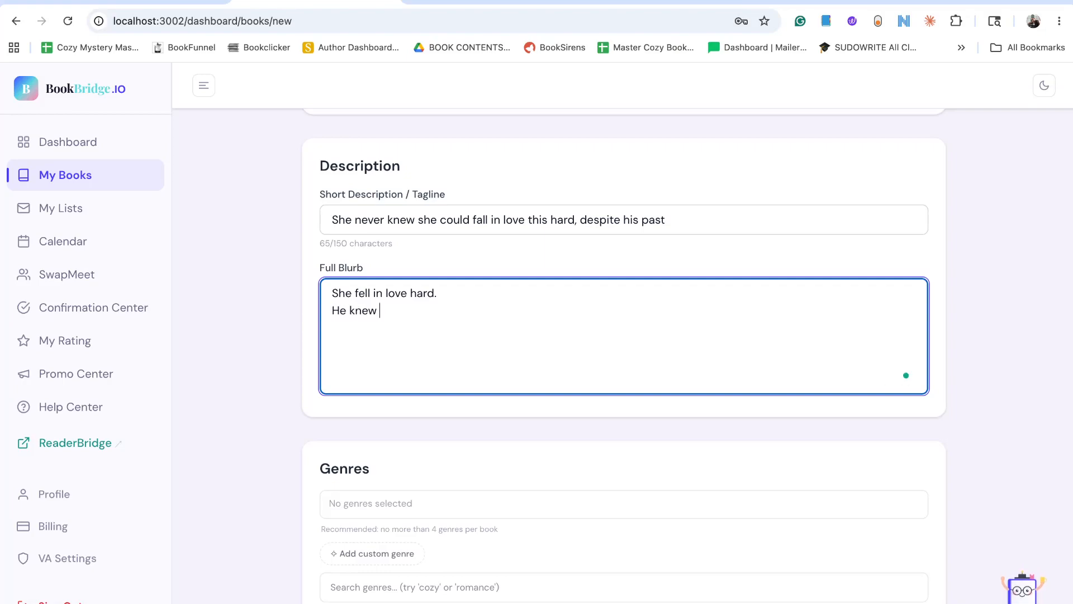
text(nothing of love and thought of her)
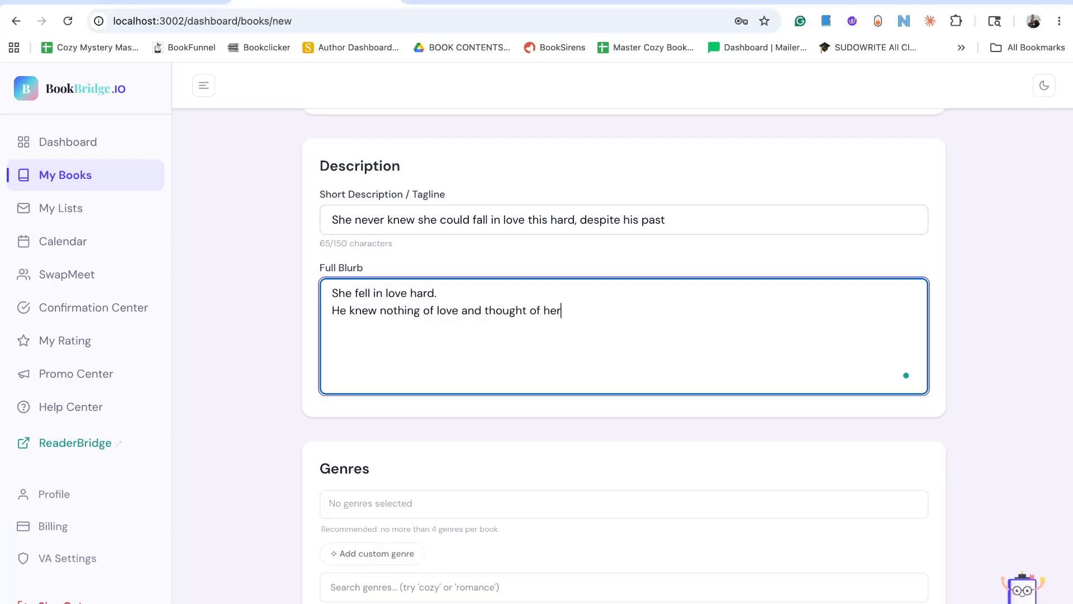
text( as just a fir)
key(BackSpace)
key(BackSpace)
text(rjen)
key(BackSpace)
key(BackSpace)
key(BackSpace)
text(ied.)
text(d.)
key(BackSpace)
key(BackSpace)
text(nd. )
text(Until on )
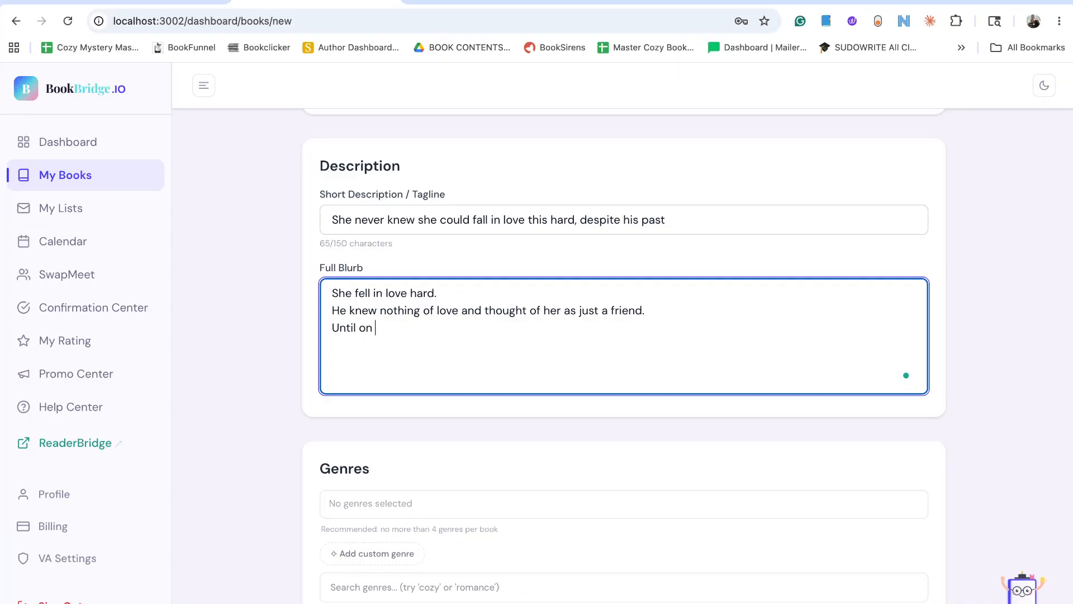
text(ee)
Continue the blurb on a new line with "Until one night...".
key(BackSpace)
key(BackSpace)
text(e night...)
key(Return)
Add "She knew what he really was." as the blurb's next line.
text(She)
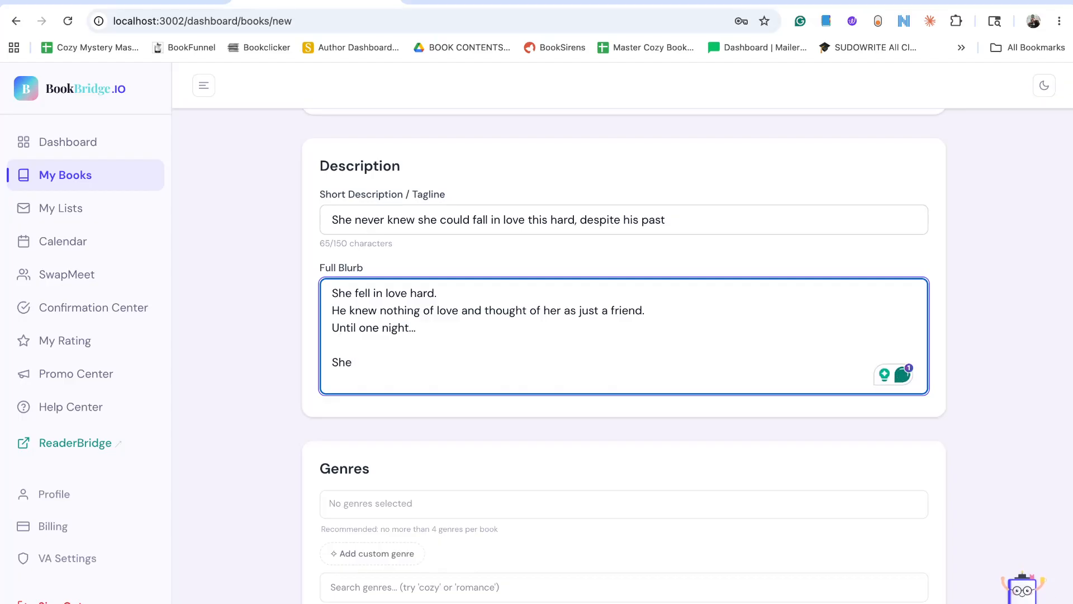
text( knew )
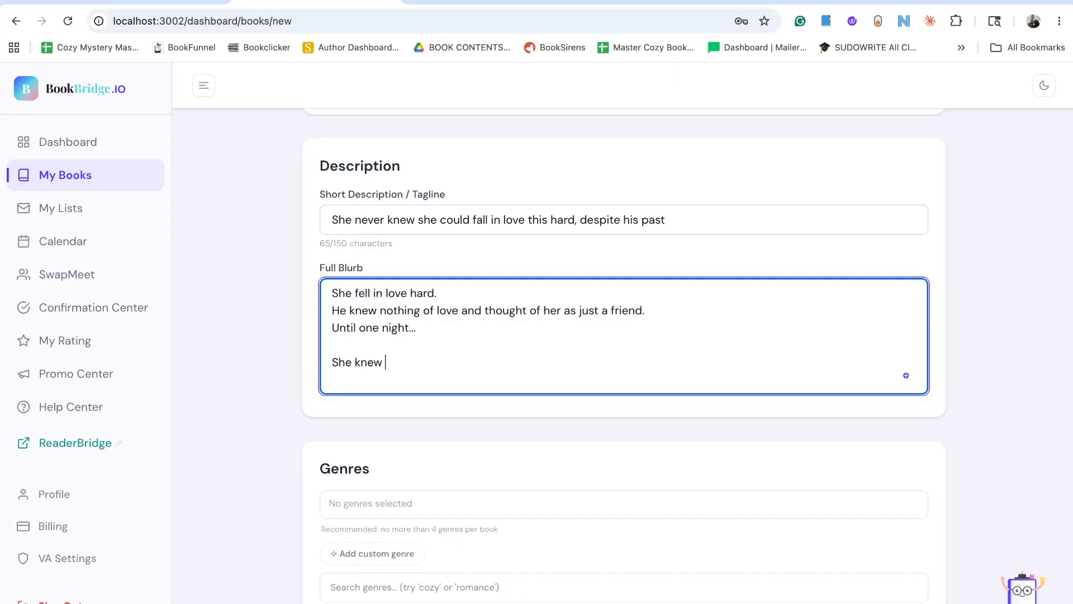
text(what he really w)
key(BackSpace)
text(really was)
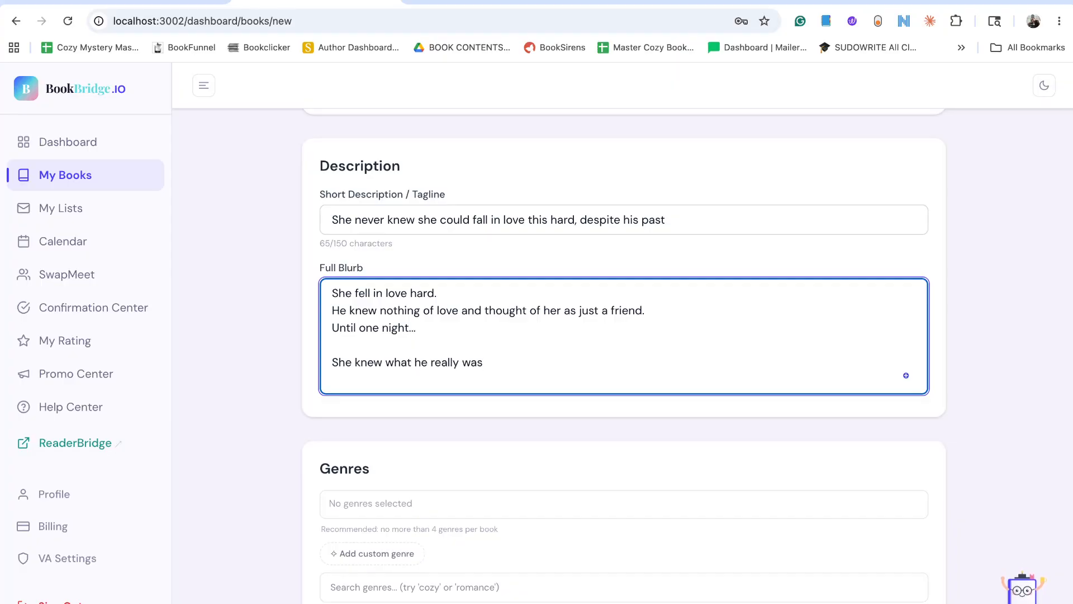
text(....)
key(BackSpace)
key(BackSpace)
key(BackSpace)
key(BackSpace)
key(BackSpace)
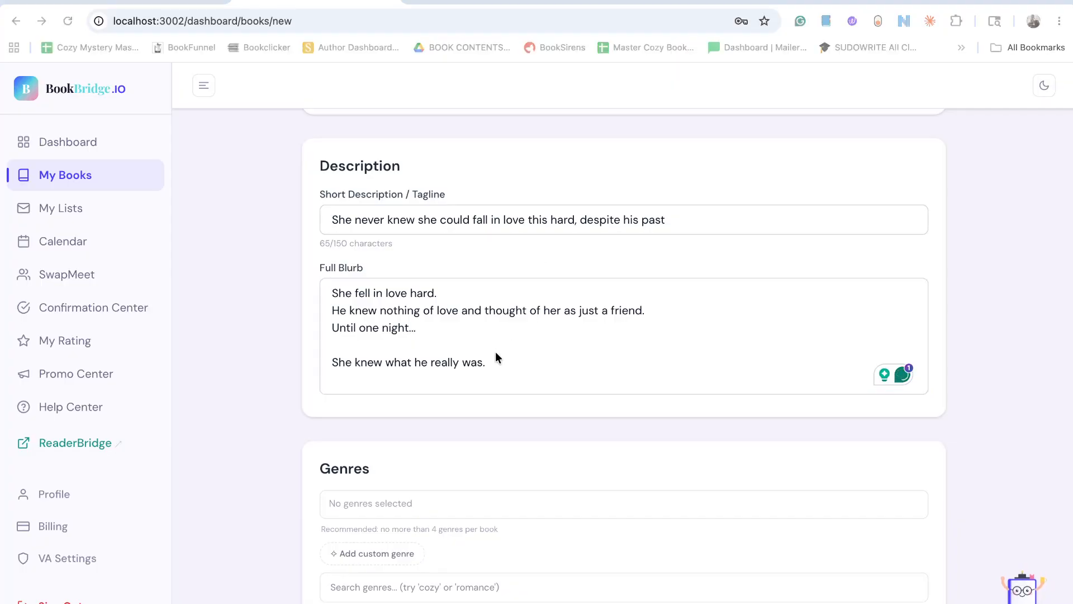
End the blurb with "And he knew he'd either have to save her or die trying once she found out.".
click(528, 367)
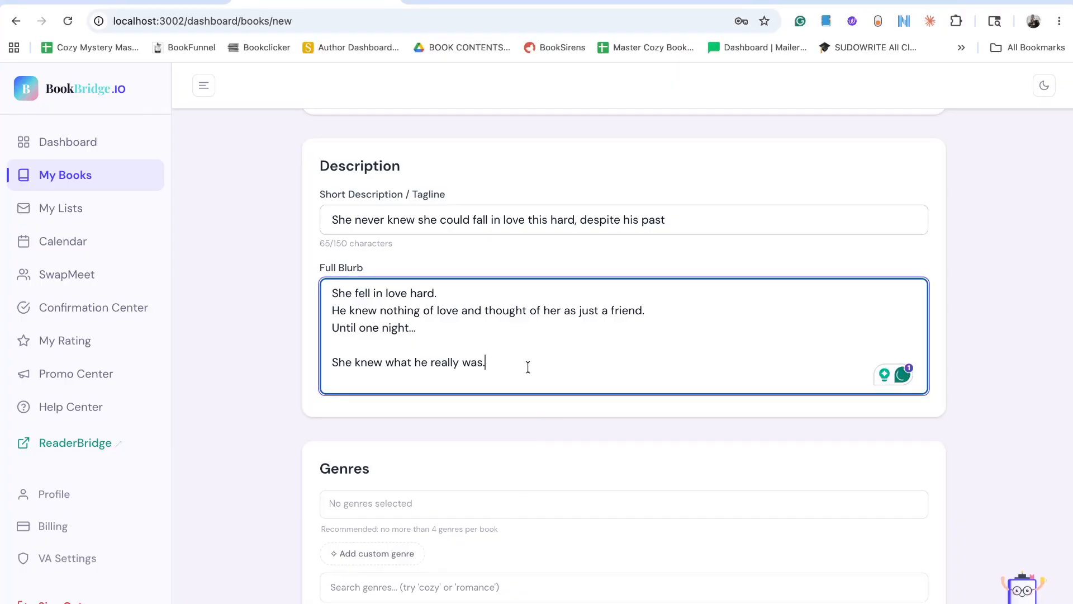
key(Return)
key(Return)
text(And H)
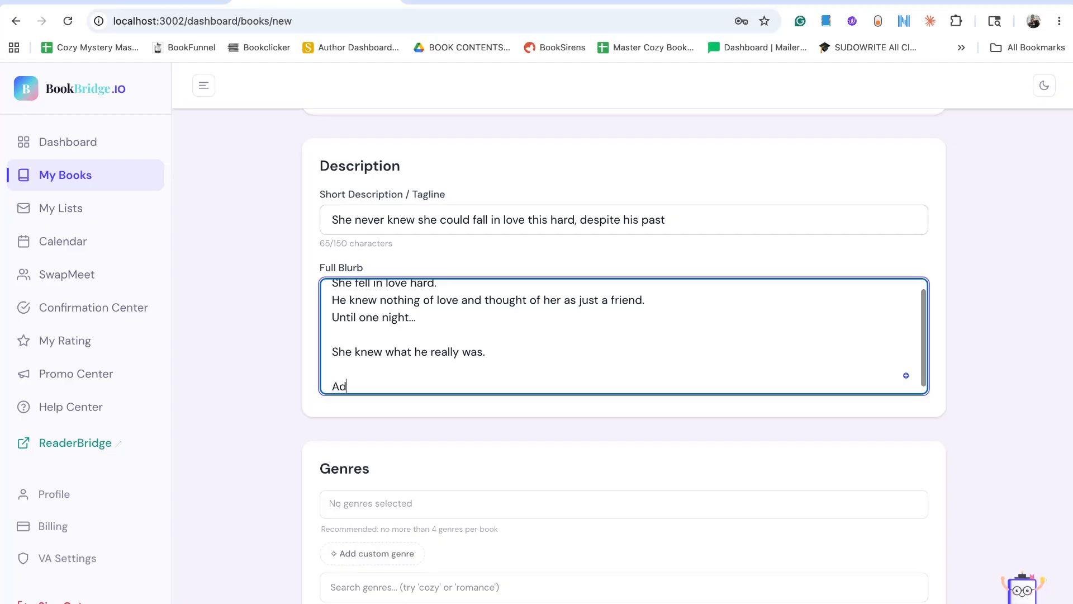
text(e)
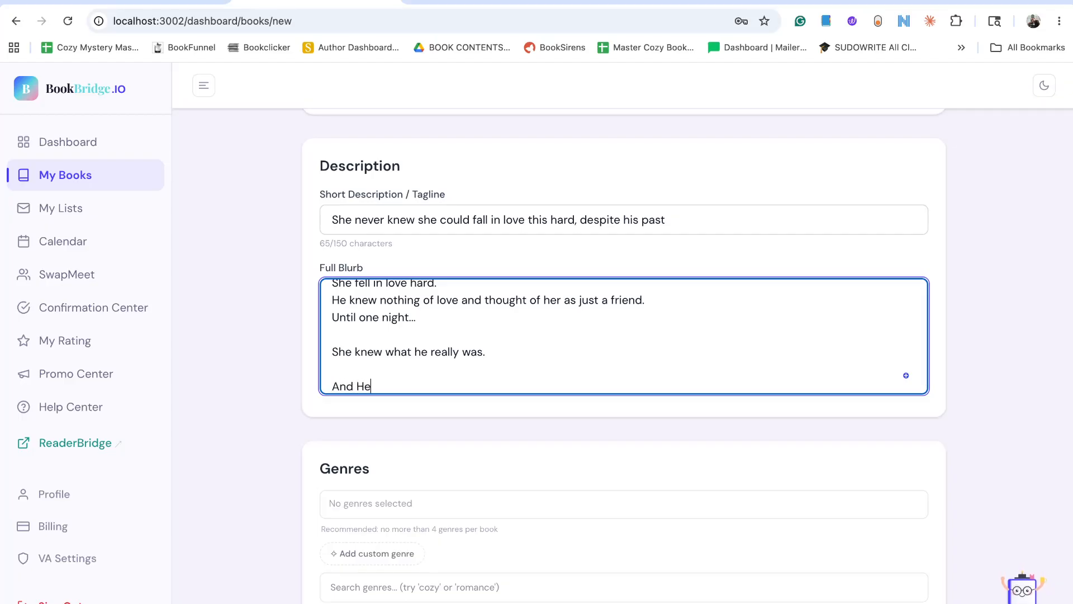
key(BackSpace)
key(BackSpace)
text(her as)
key(BackSpace)
text(knew he'd)
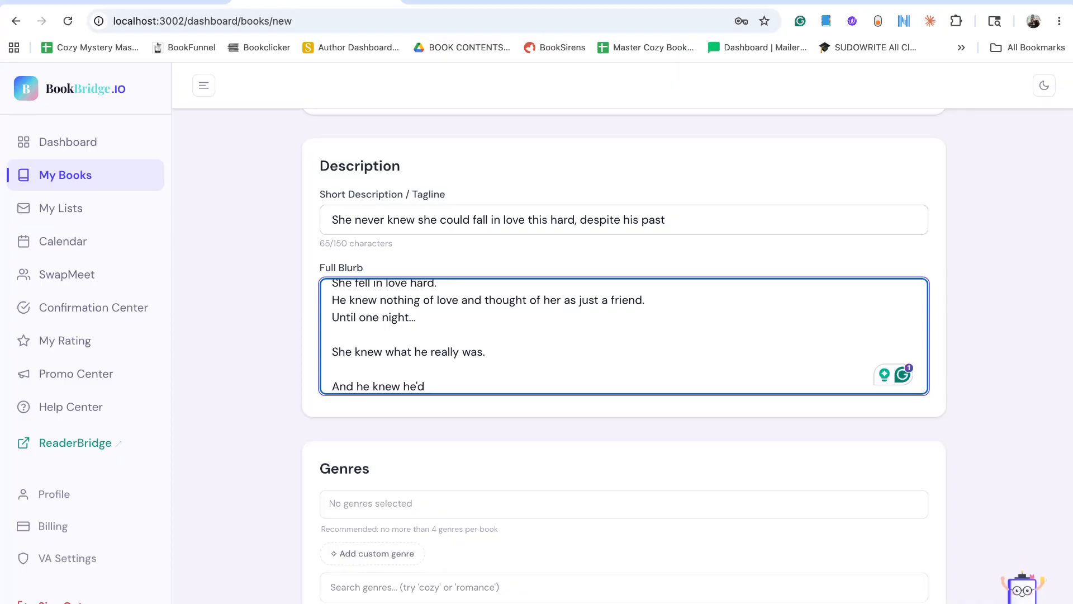
text(either )
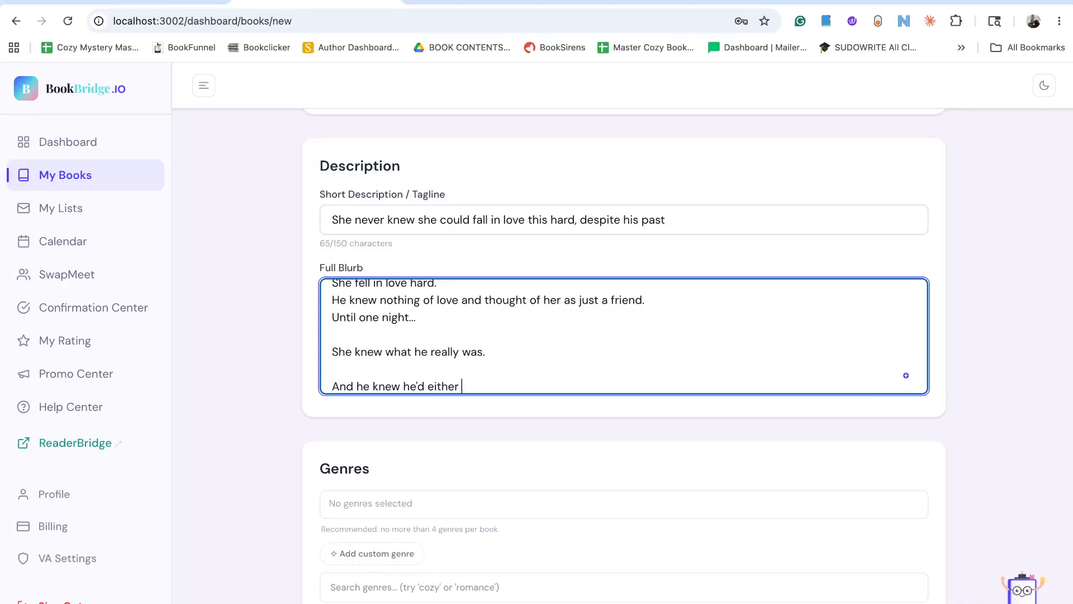
text(have to save her or die)
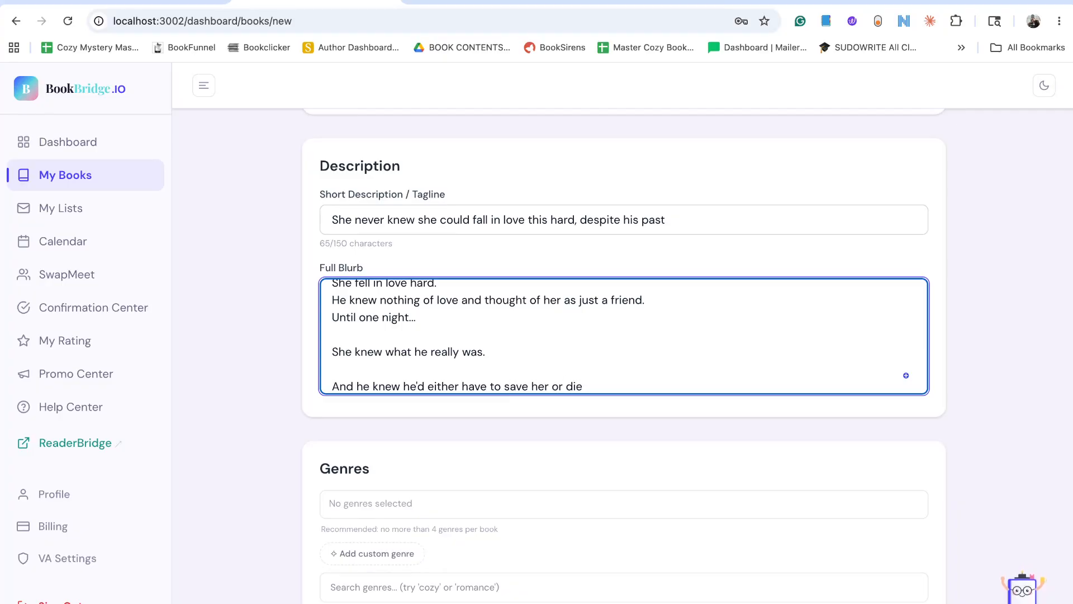
text( trying once she found )
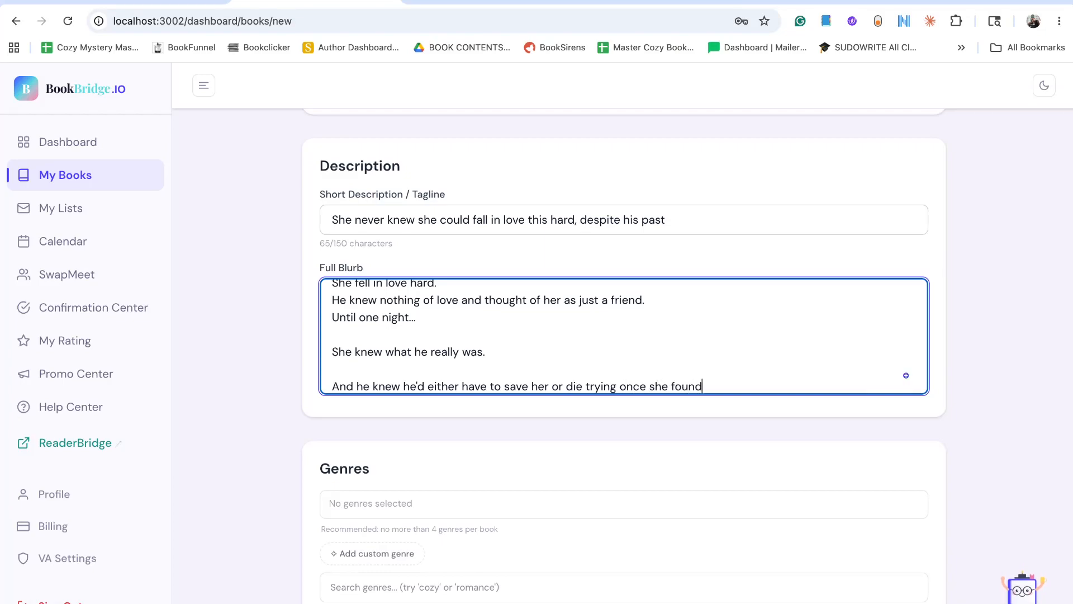
text(out.)
Remove the blank lines between the blurb's last three sentences.
scroll(522, 360, up, 1)
click(419, 551)
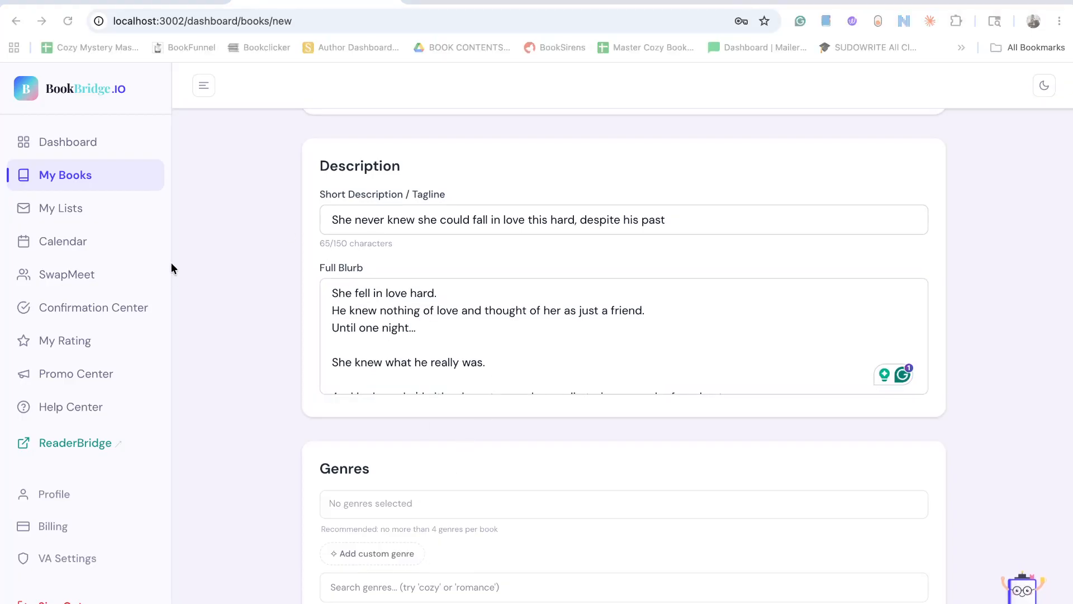
click(444, 291)
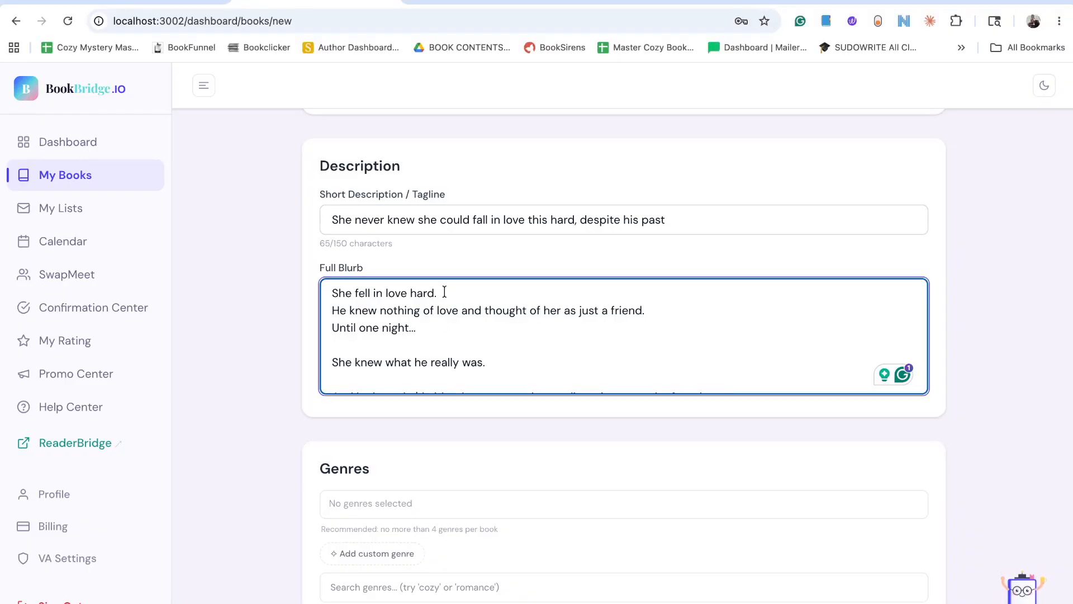
click(432, 344)
key(BackSpace)
click(429, 359)
key(BackSpace)
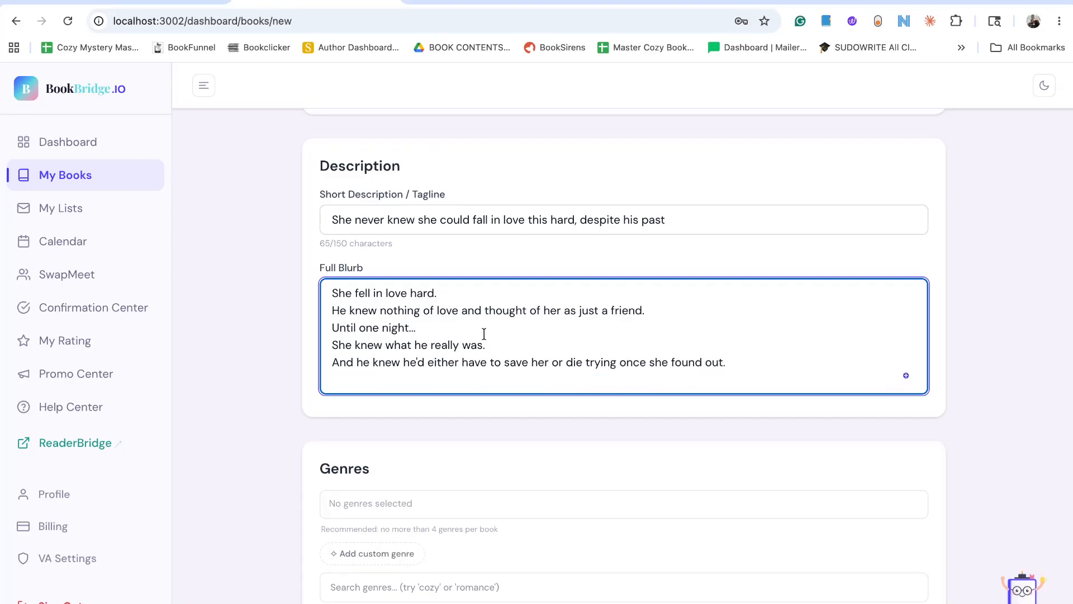
Select the Romance subgenres Romantic Suspense, Sweet/Clean Romance and Paranormal Romance for the book.
scroll(427, 358, down, 1)
scroll(427, 353, down, 1)
click(434, 368)
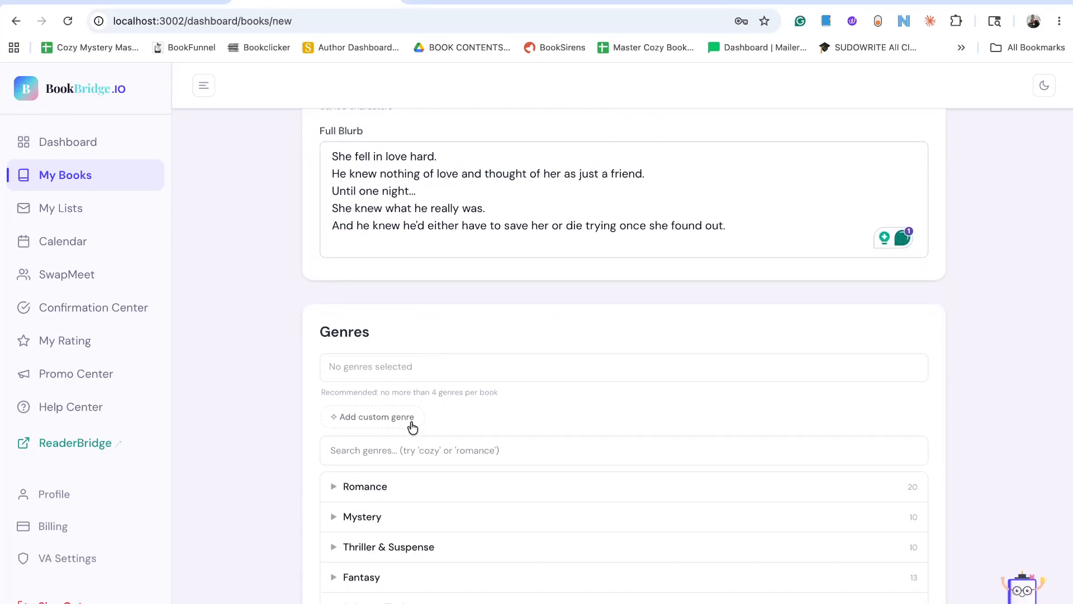
click(391, 490)
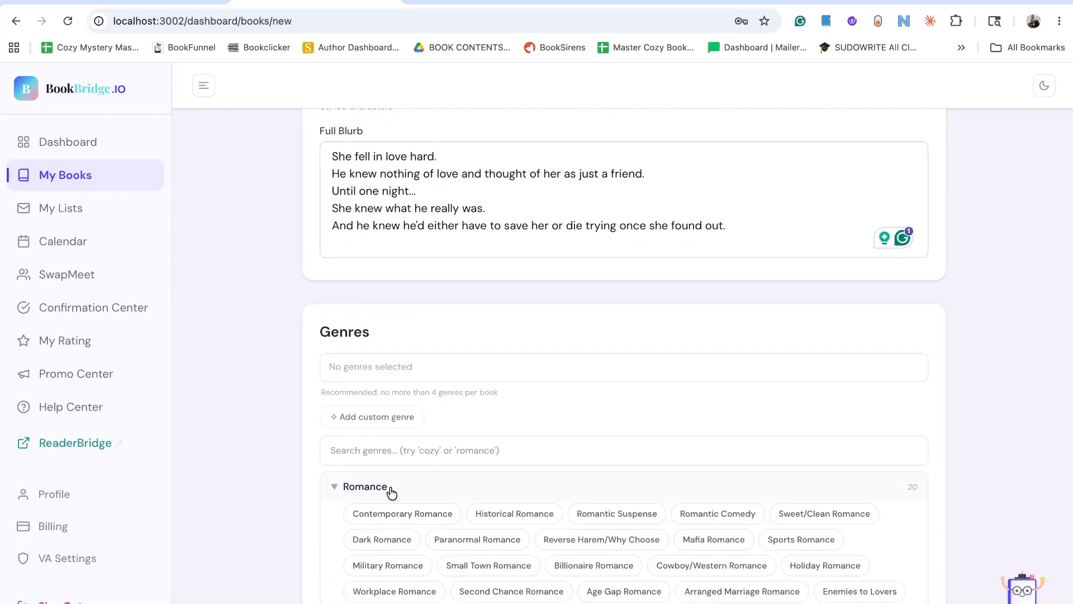
scroll(408, 493, down, 1)
scroll(474, 511, up, 1)
click(639, 499)
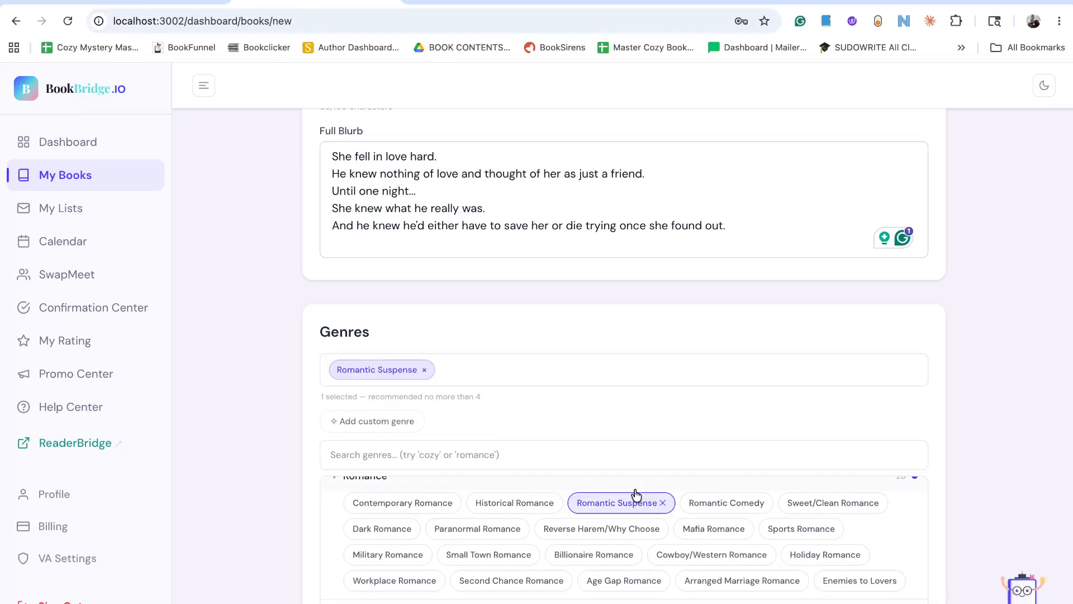
click(812, 502)
click(476, 529)
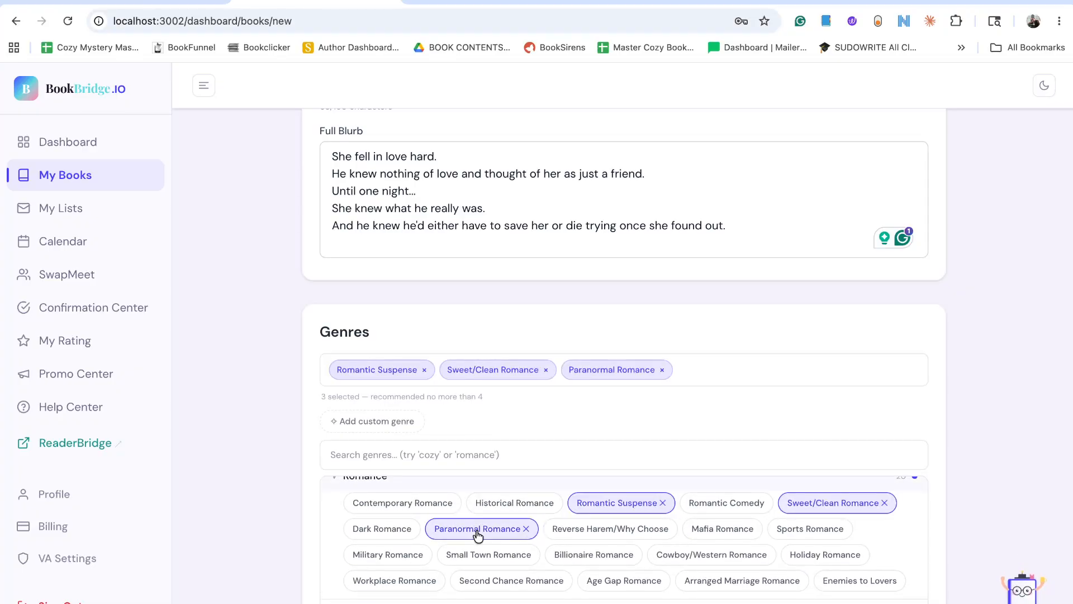
Look over the remaining genres and book link fields, and accept Exclusive Solo, Feature and Mention swaps for the book.
scroll(782, 397, down, 3)
scroll(603, 510, down, 10)
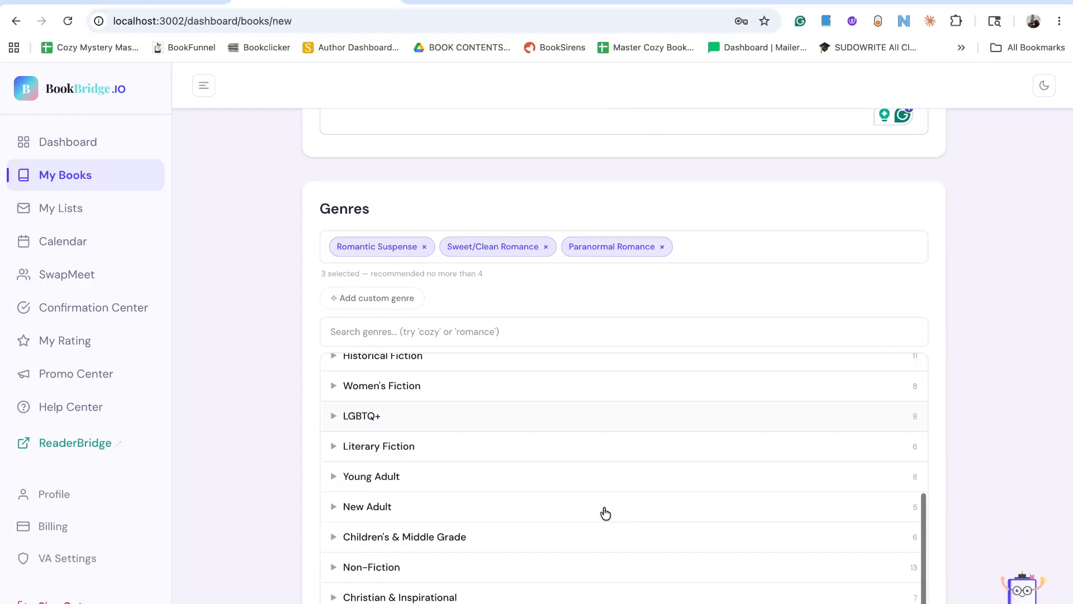
scroll(604, 512, down, 7)
scroll(614, 494, up, 4)
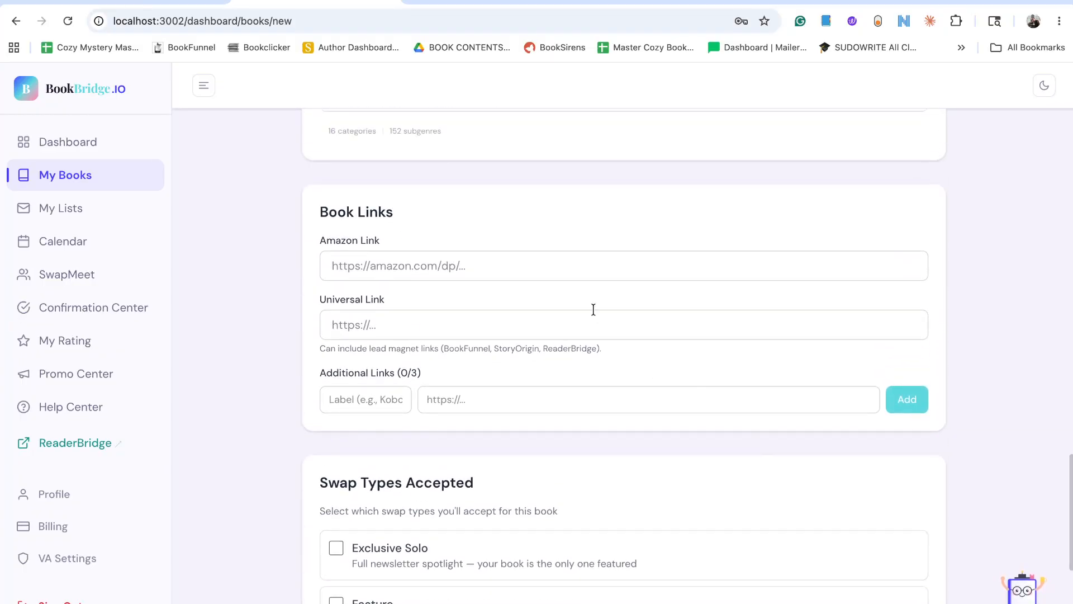
scroll(594, 308, up, 1)
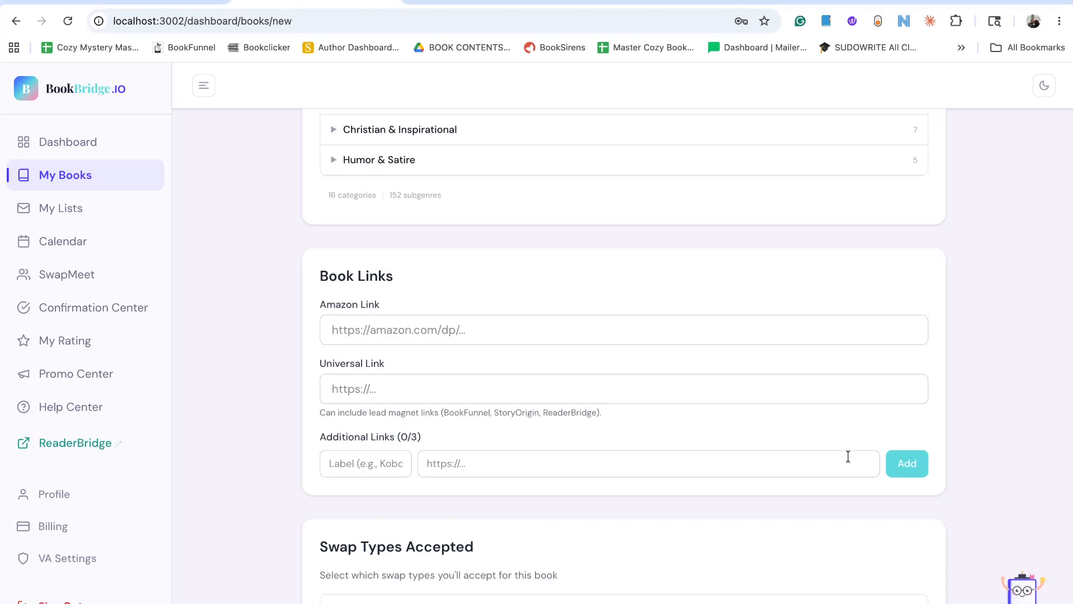
scroll(848, 457, up, 8)
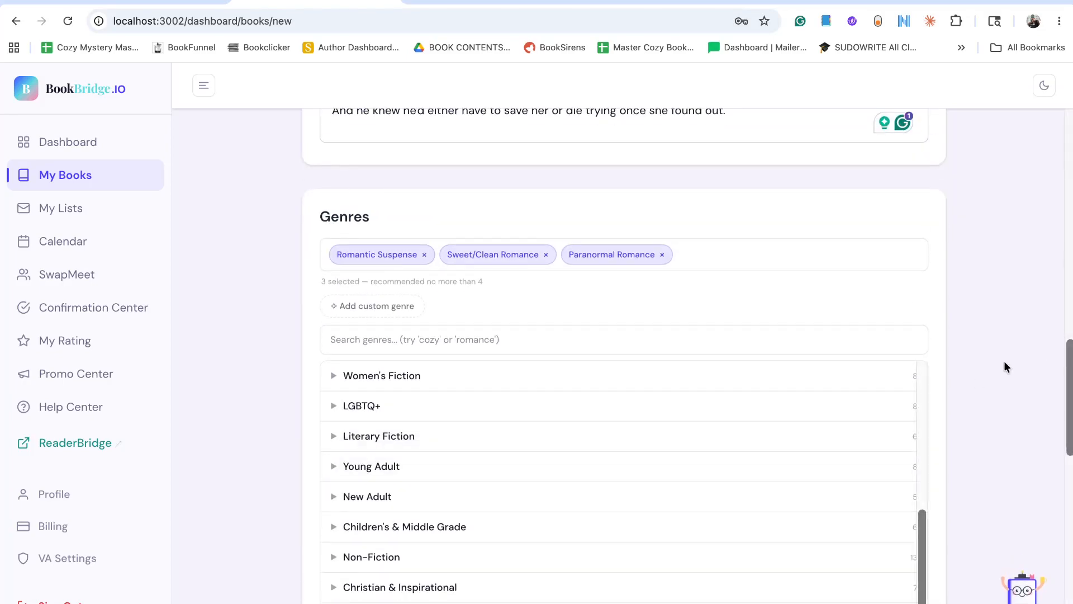
scroll(972, 369, down, 14)
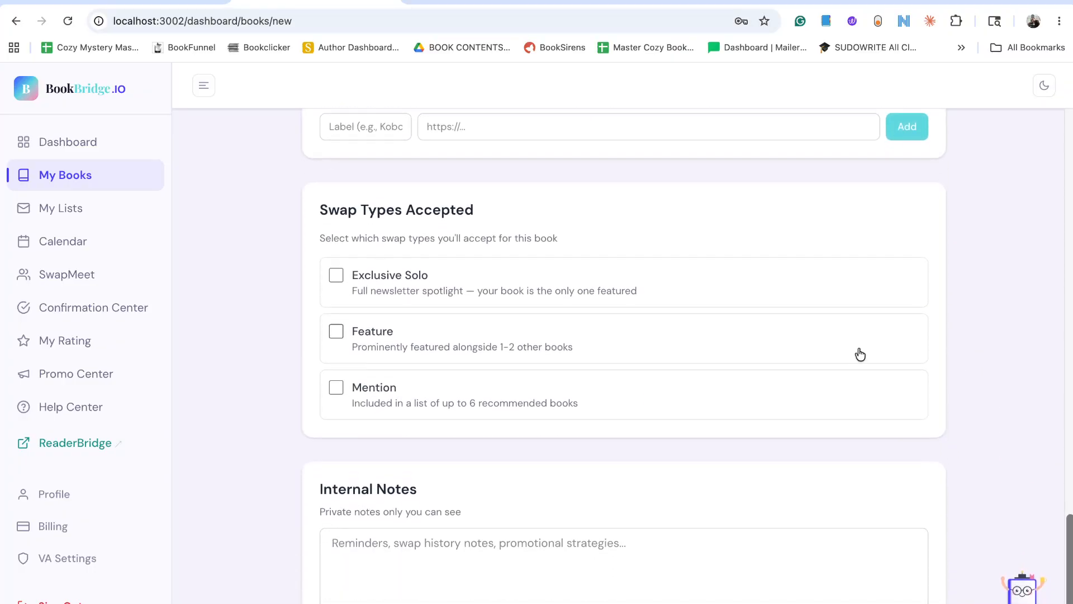
click(336, 275)
click(336, 331)
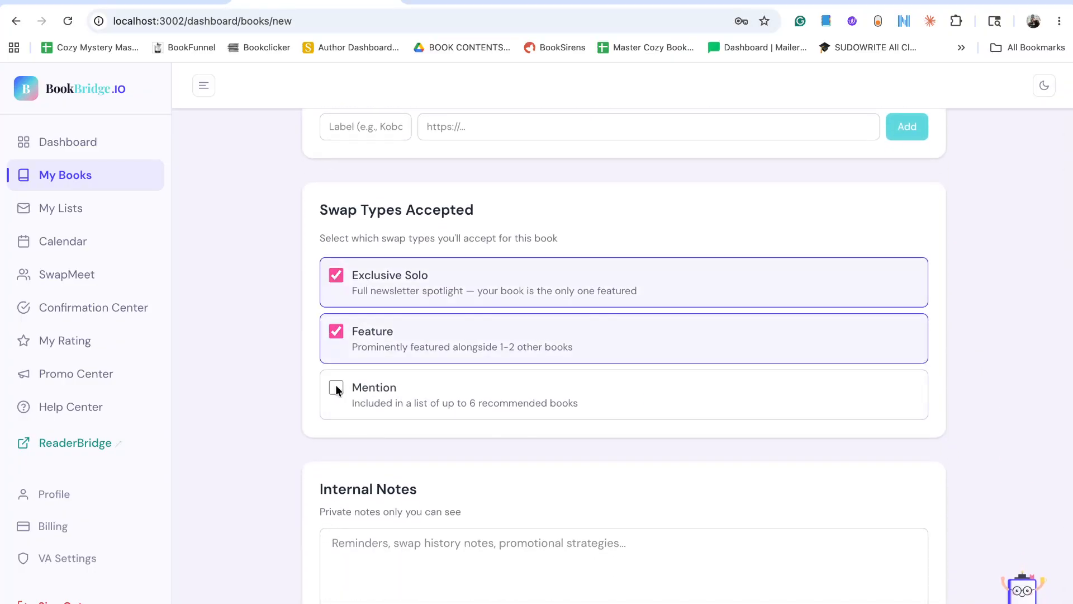
click(336, 387)
Enter "My lead magnet" as the book's internal note and save the book.
click(470, 481)
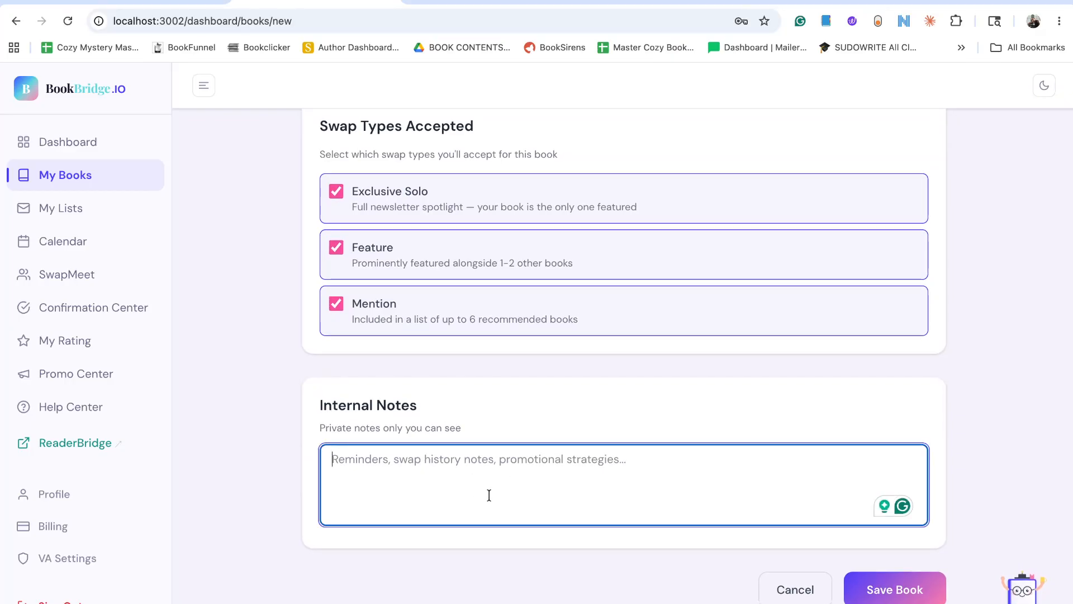
text(My lead magn)
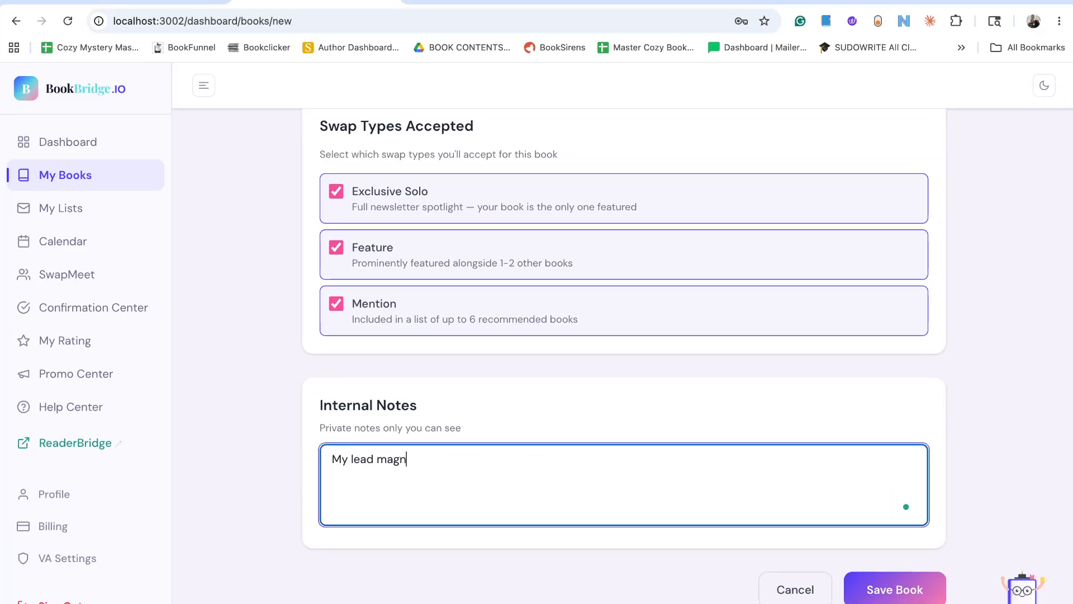
text(et)
click(876, 588)
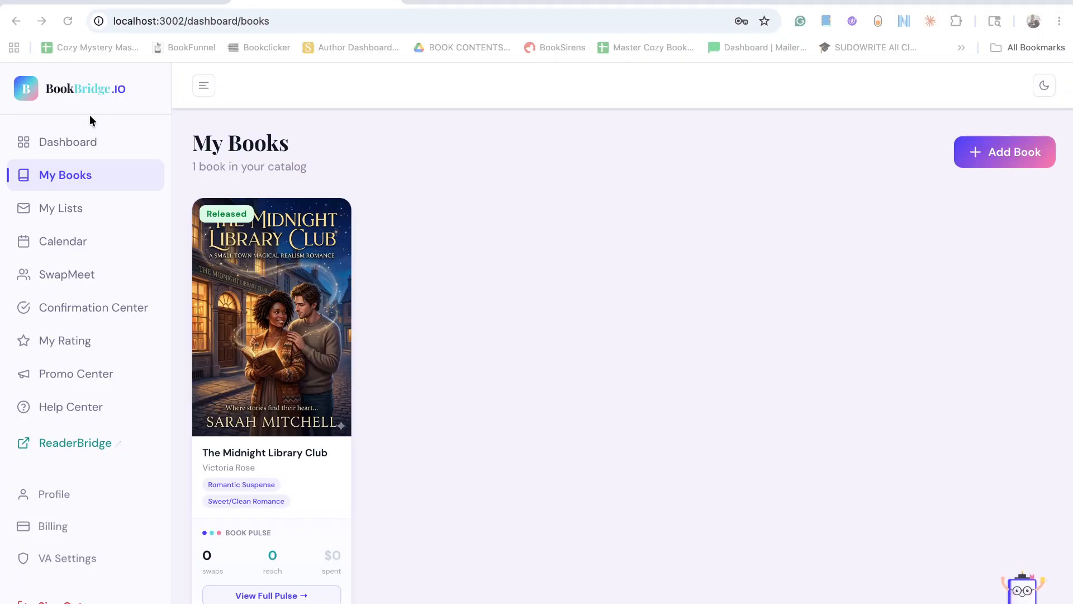
Return to the dashboard's Getting Started checklist and open the Connect Your Email Provider task.
click(76, 144)
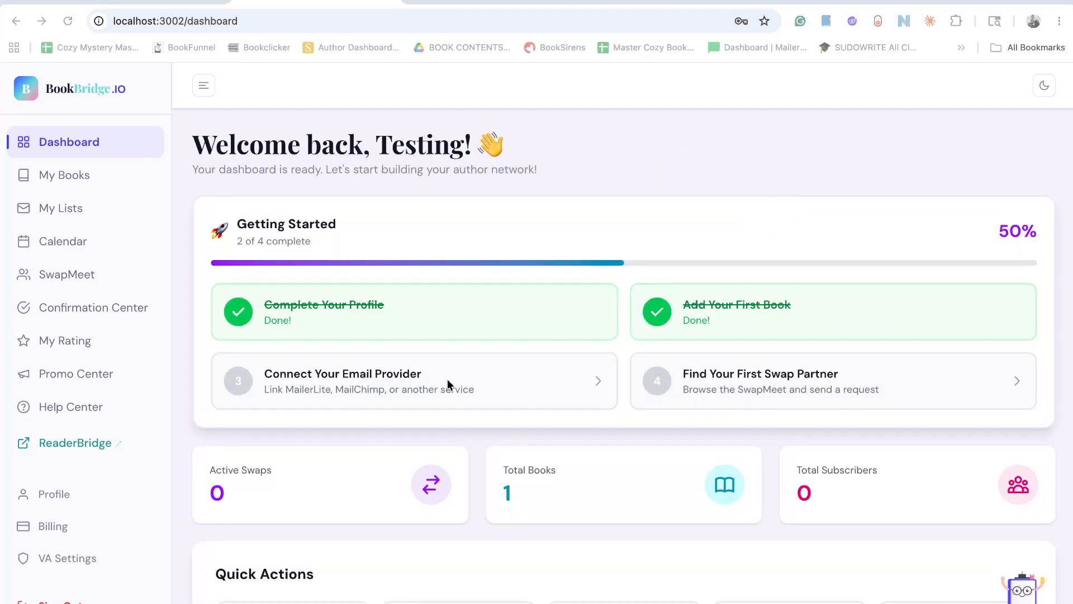
click(499, 386)
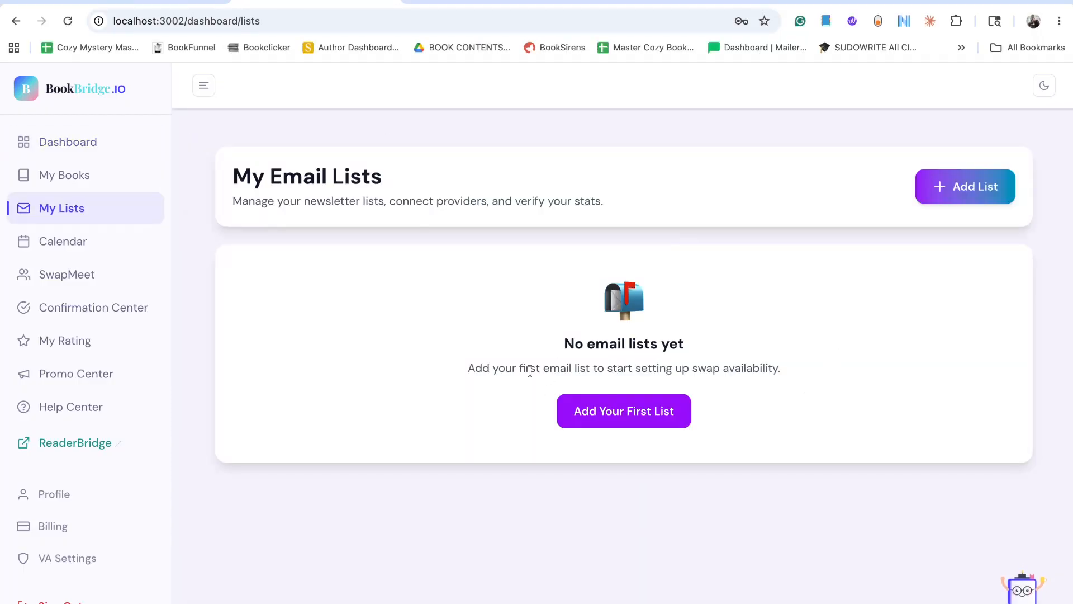
Start adding the first email list and go to its list name.
click(628, 412)
click(503, 209)
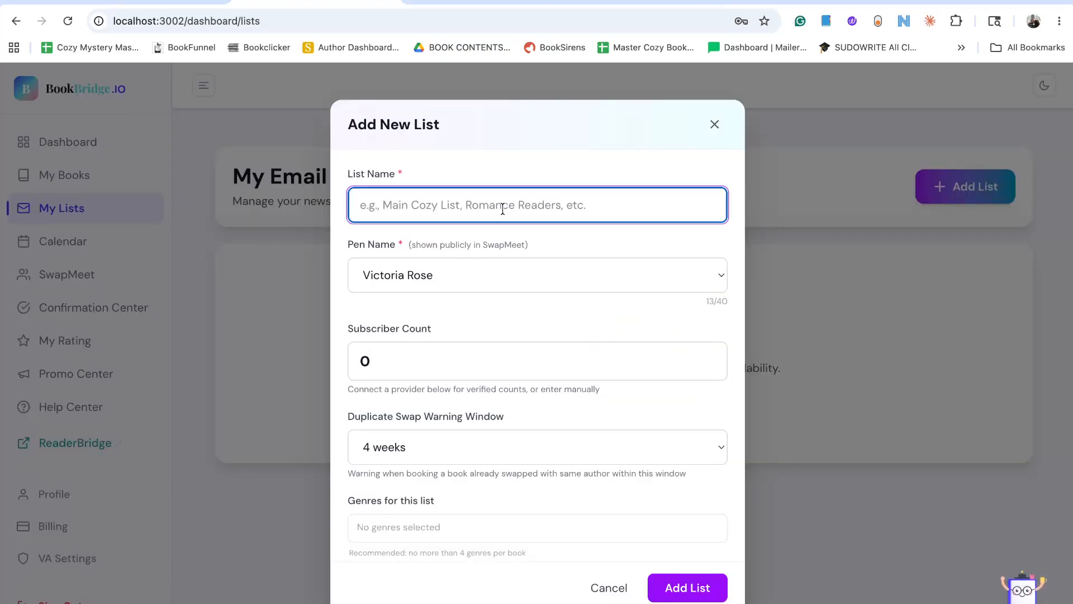
text(Growing )
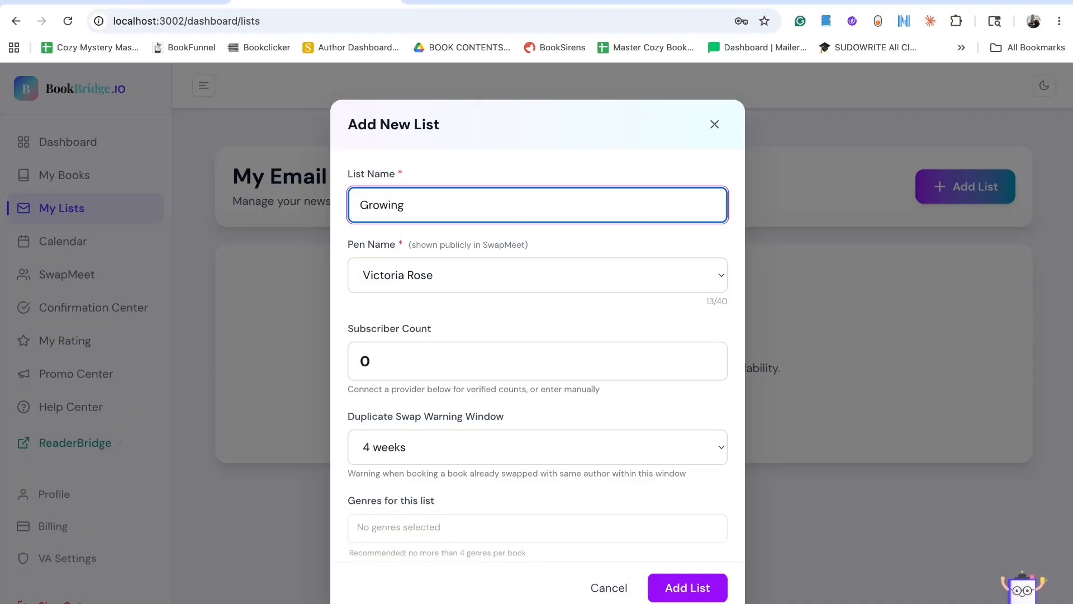
text(List)
key(BackSpace)
key(BackSpace)
key(BackSpace)
key(BackSpace)
key(BackSpace)
key(BackSpace)
key(BackSpace)
key(BackSpace)
key(BackSpace)
key(BackSpace)
key(BackSpace)
Name the new email list "Main Swapping List".
text(Main Swapping List)
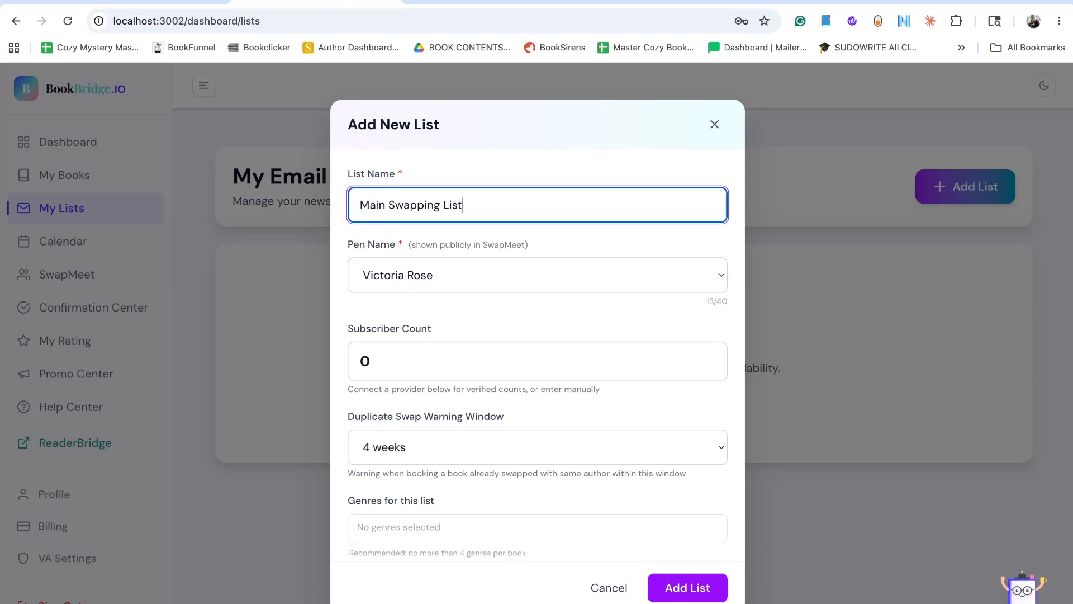
Check the pen name choices, keep the preselected author, and look over the subscriber count, duplicate swap warning and genre settings.
click(548, 271)
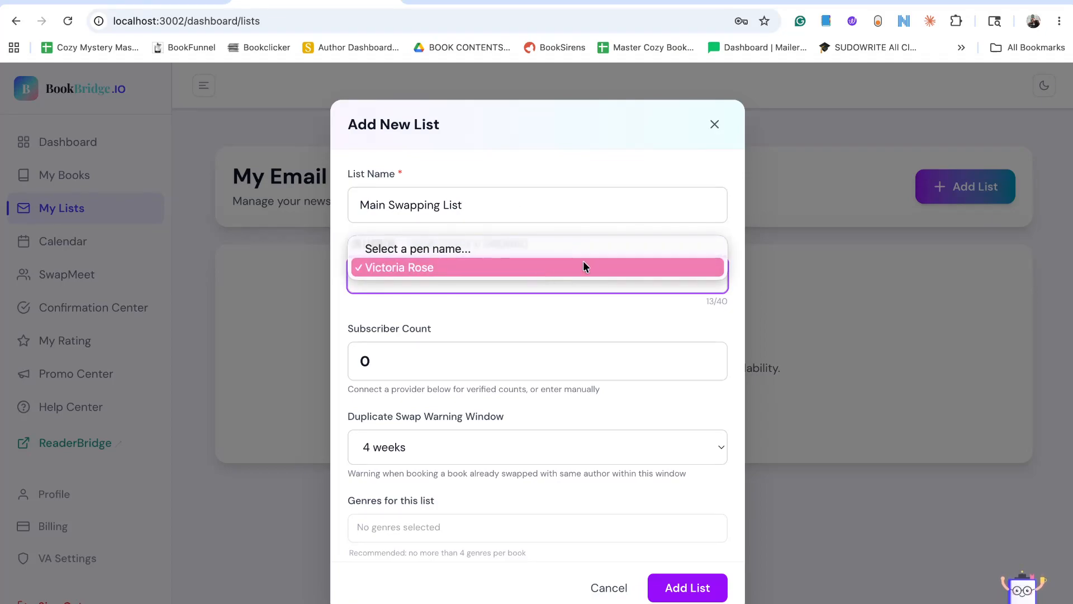
click(565, 274)
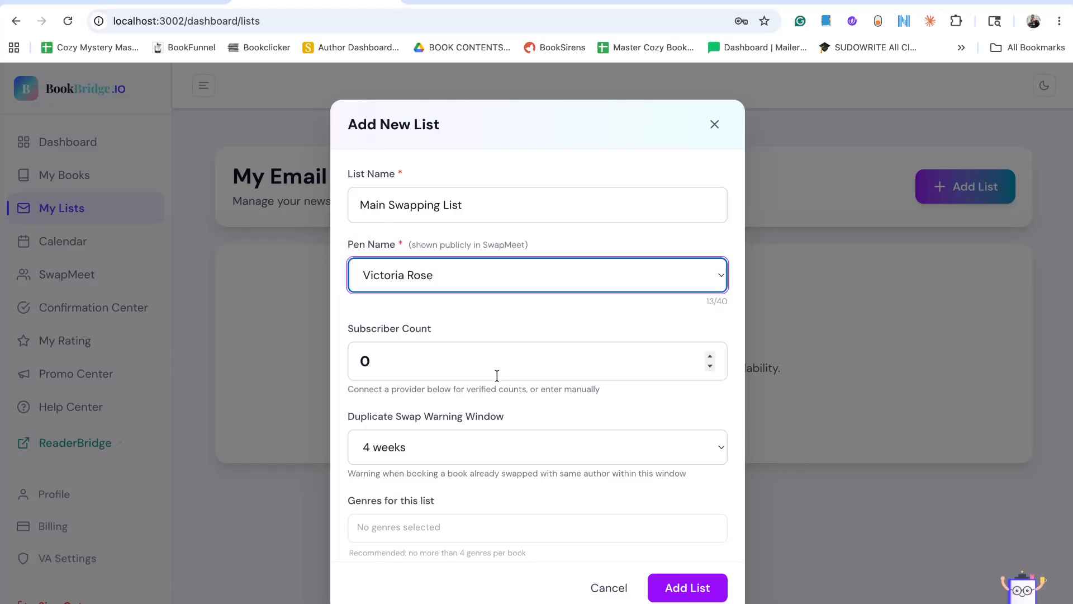
scroll(497, 359, down, 3)
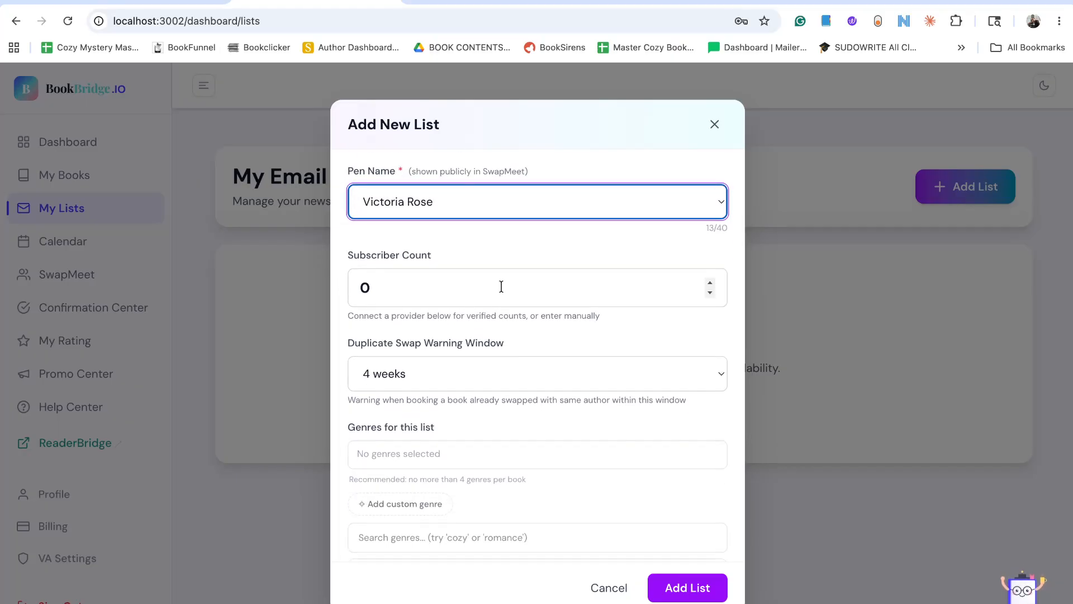
scroll(499, 312, down, 1)
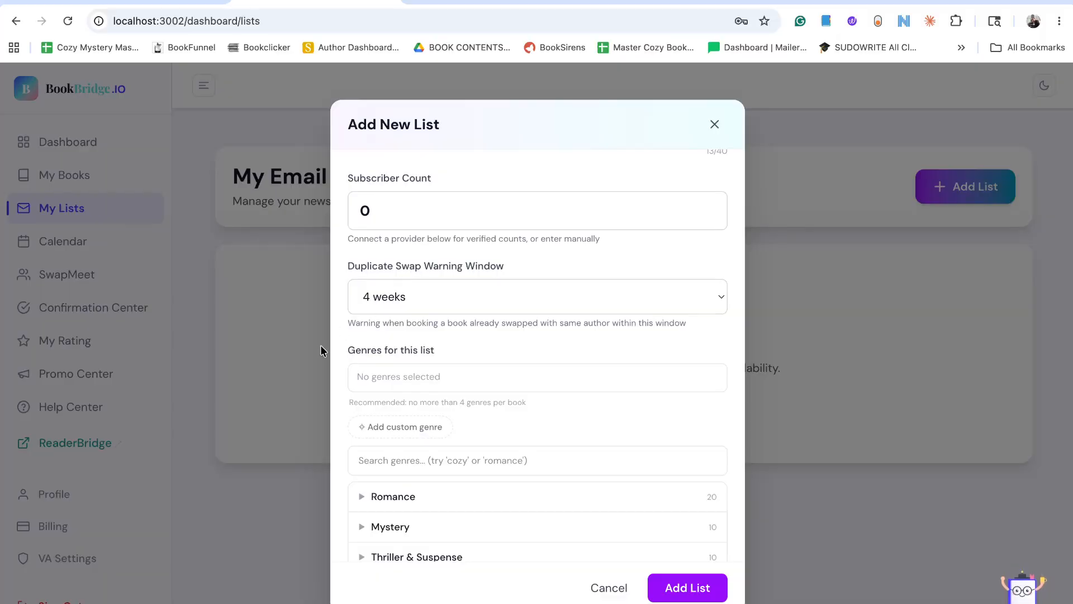
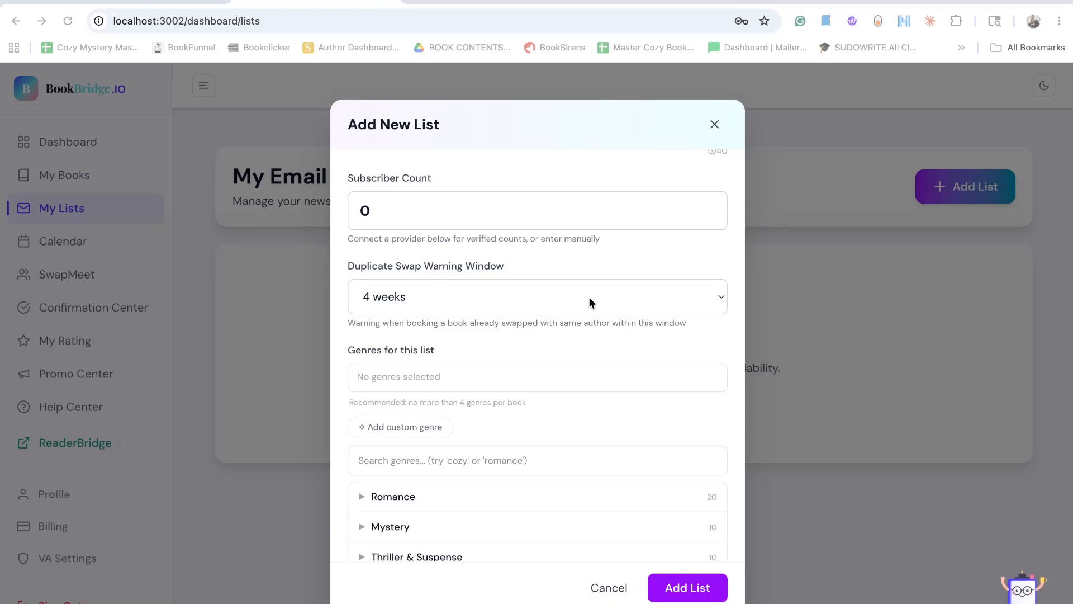
Try 8 weeks and 12 weeks for the list's duplicate swap warning window and set it back to 4 weeks.
click(695, 308)
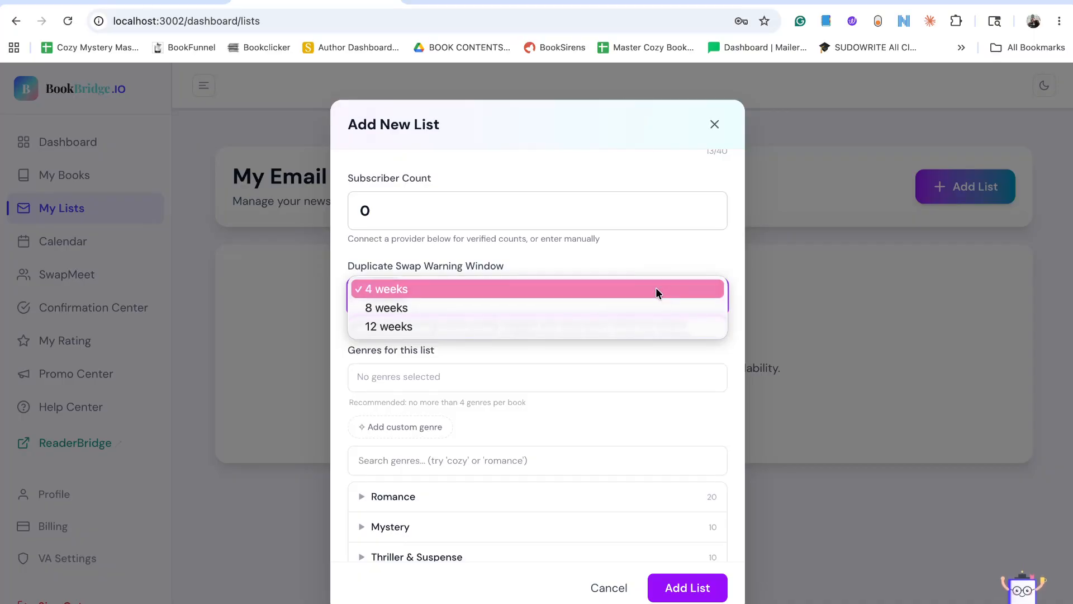
click(653, 304)
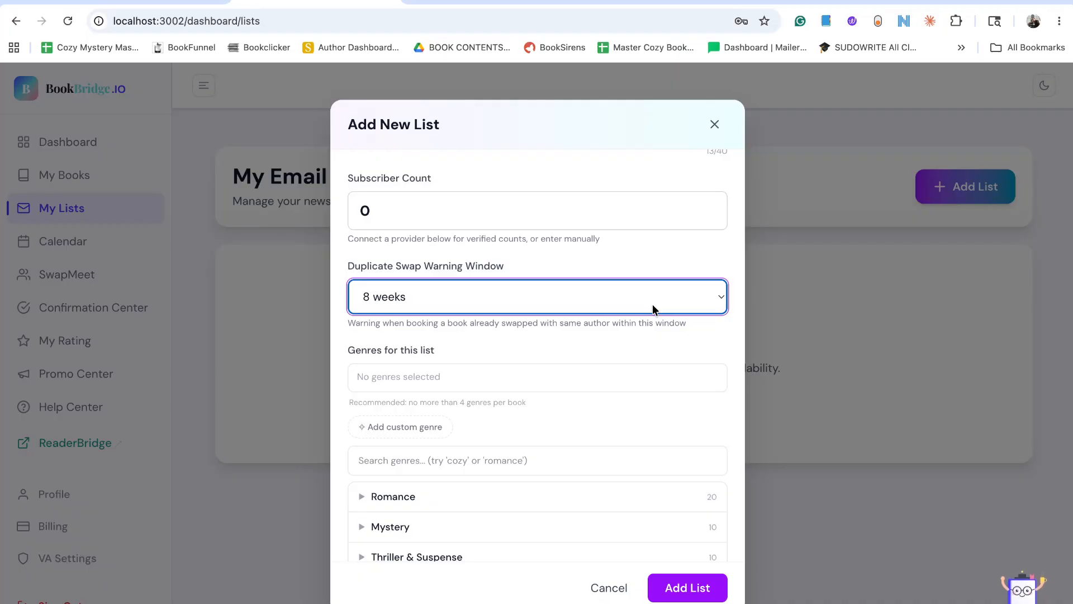
click(653, 304)
click(652, 307)
click(656, 300)
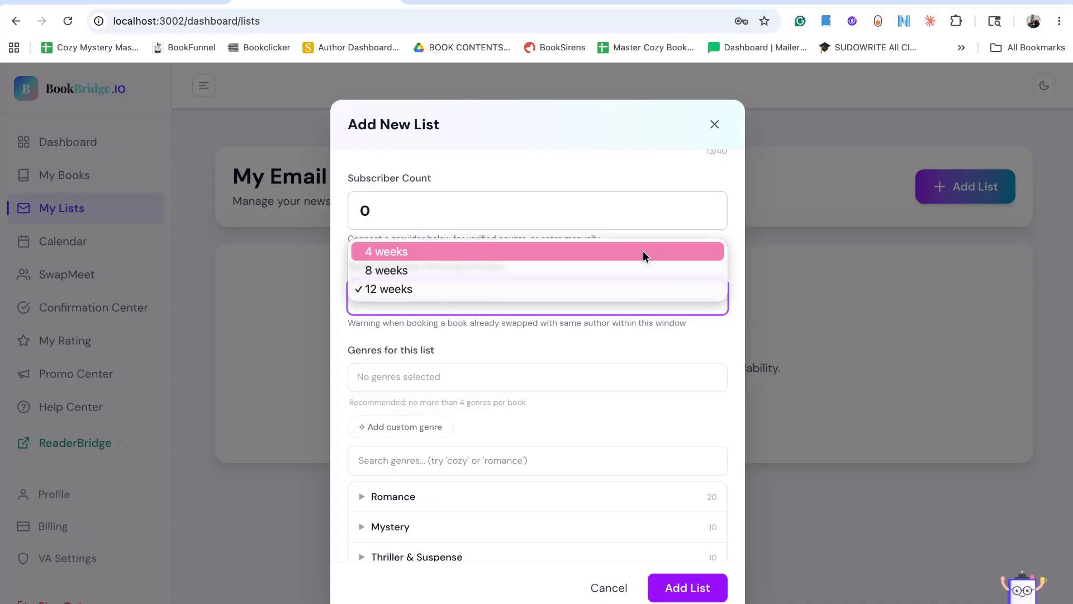
click(643, 256)
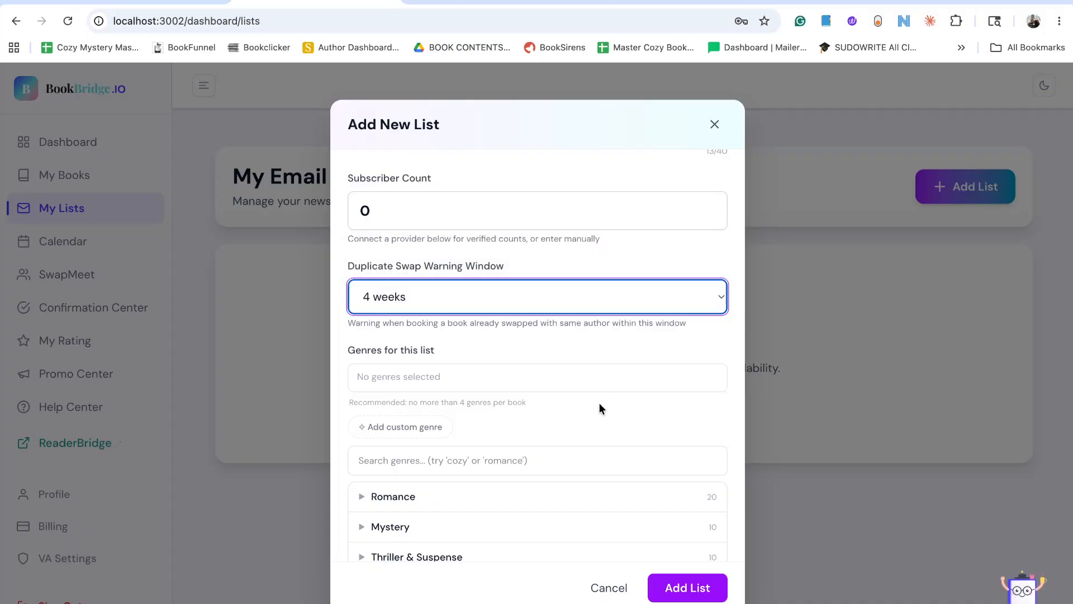
Open the custom genre entry for the list and cancel it without adding a genre.
click(597, 382)
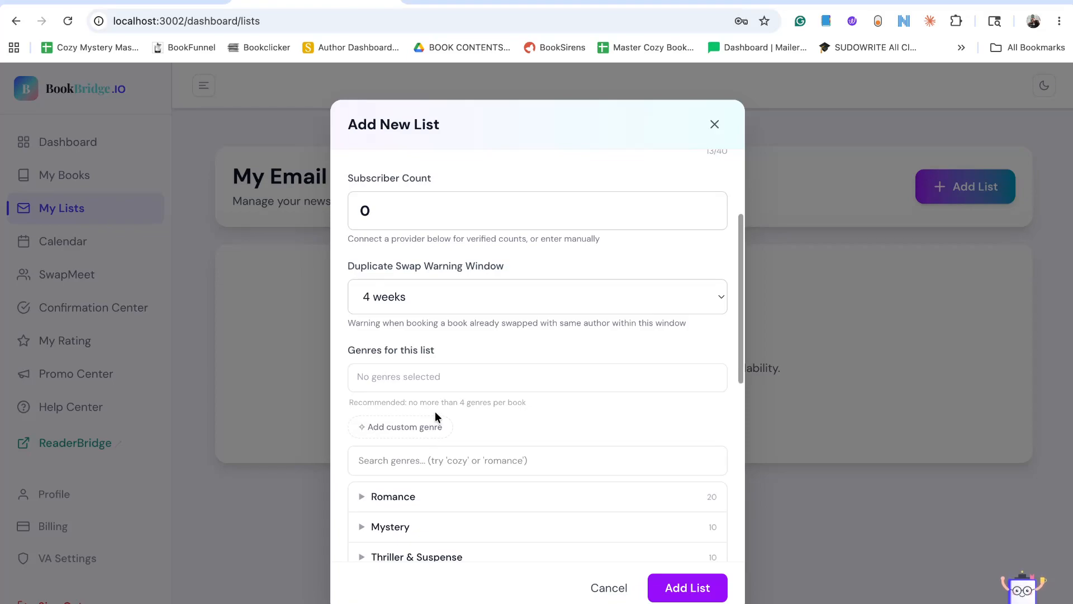
scroll(437, 411, down, 1)
click(417, 385)
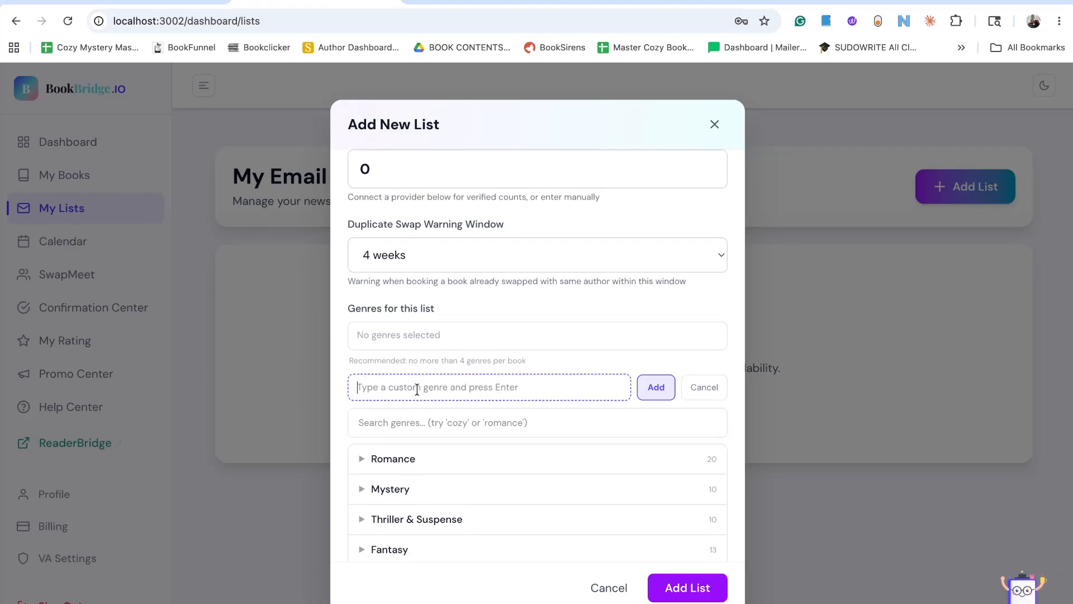
click(707, 385)
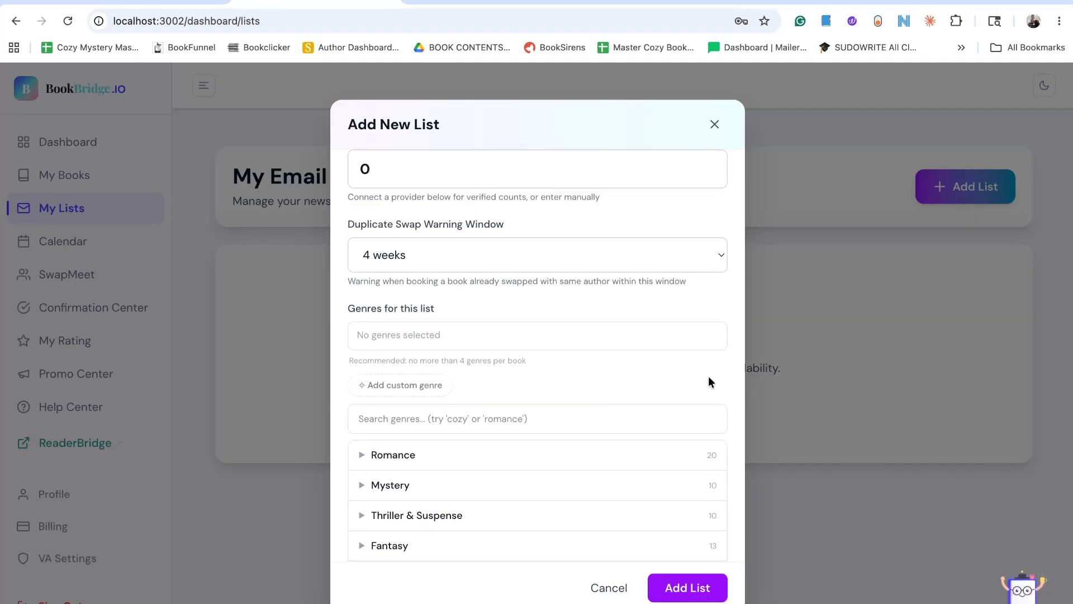
Select Sweet/Clean Romance, Romantic Suspense and Paranormal Romance from the Romance category as the list's genres.
click(371, 455)
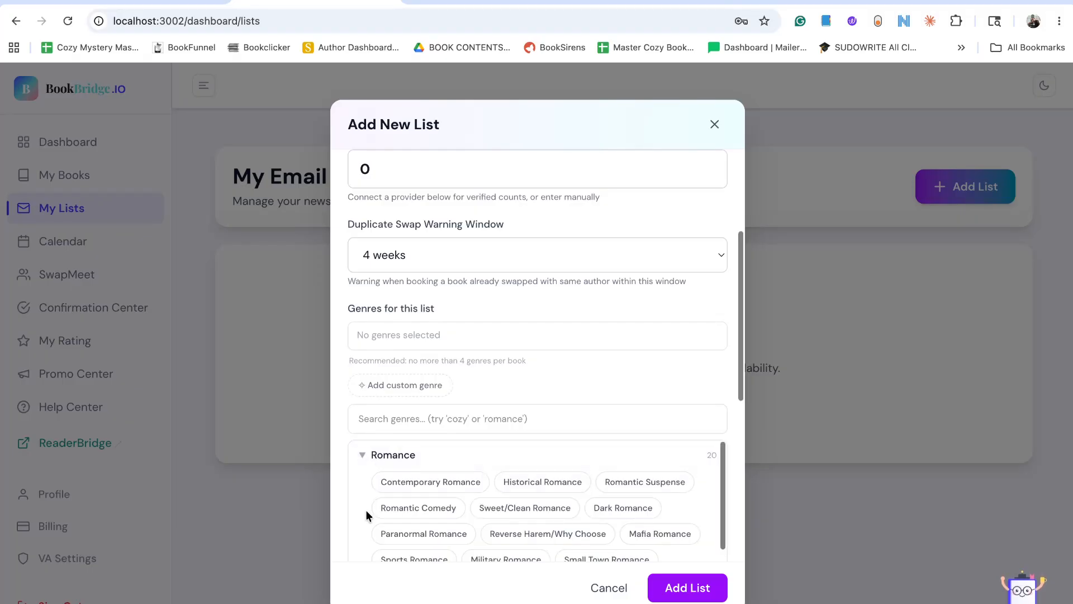
scroll(366, 509, down, 1)
click(553, 464)
scroll(548, 475, up, 1)
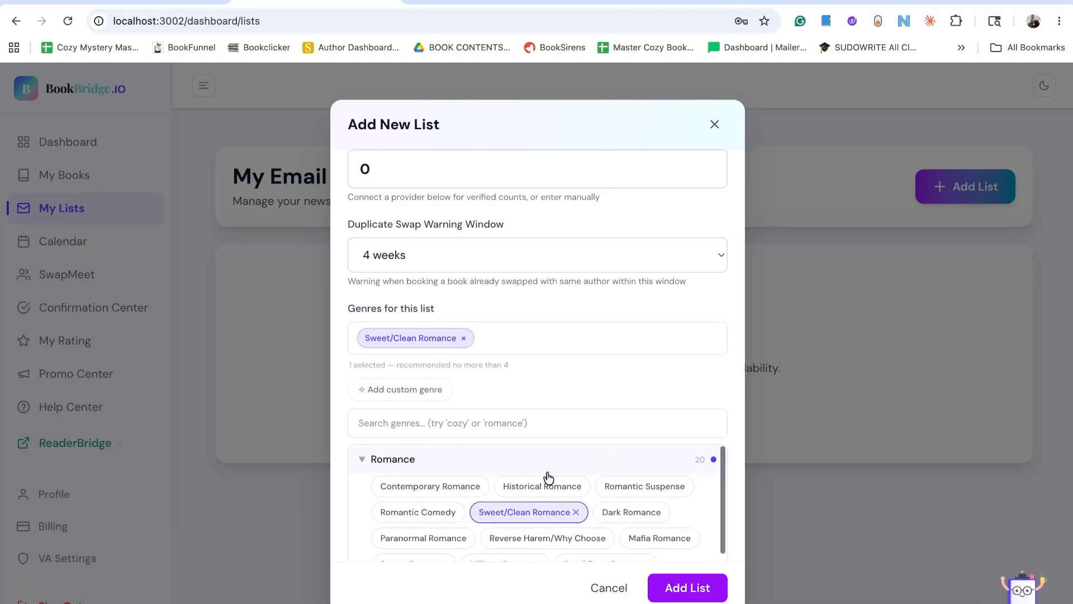
click(605, 488)
scroll(629, 490, down, 1)
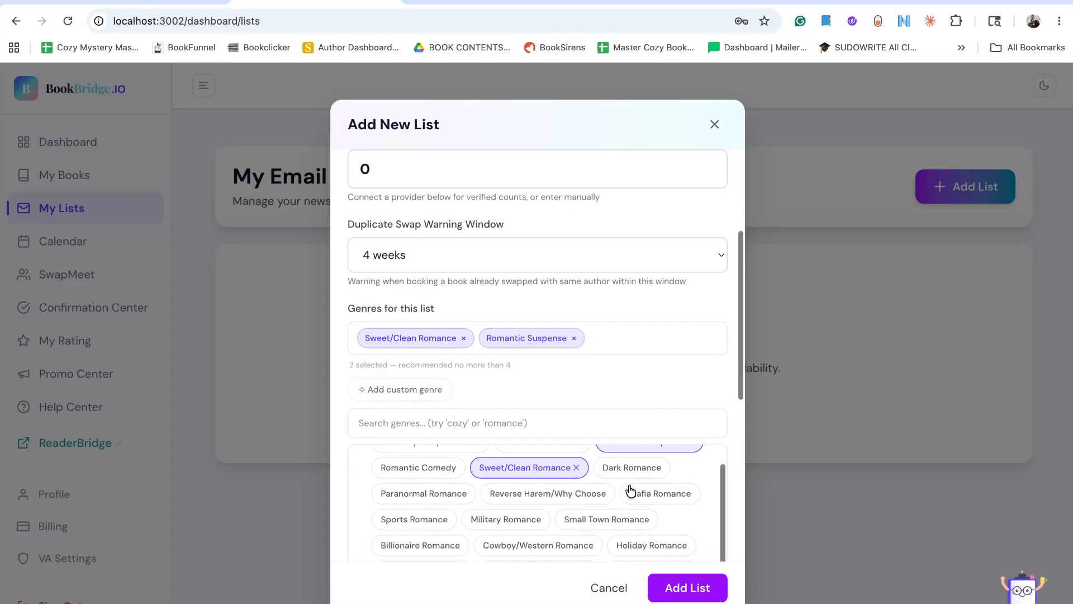
click(439, 491)
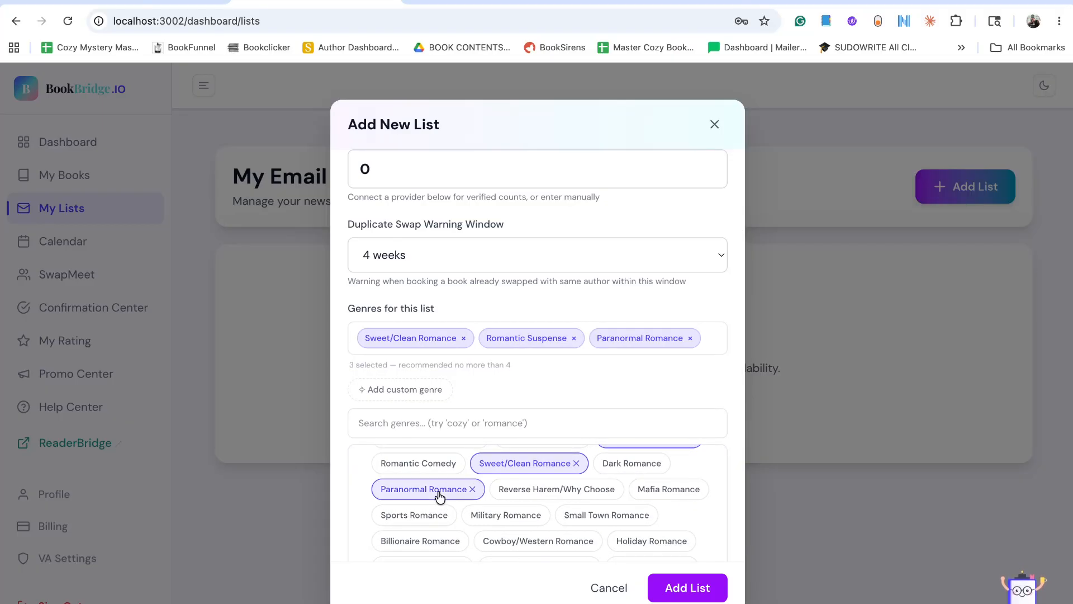
Enter "Open to all CLEAN genres" as the note for other authors and save the new email list.
scroll(591, 386, down, 7)
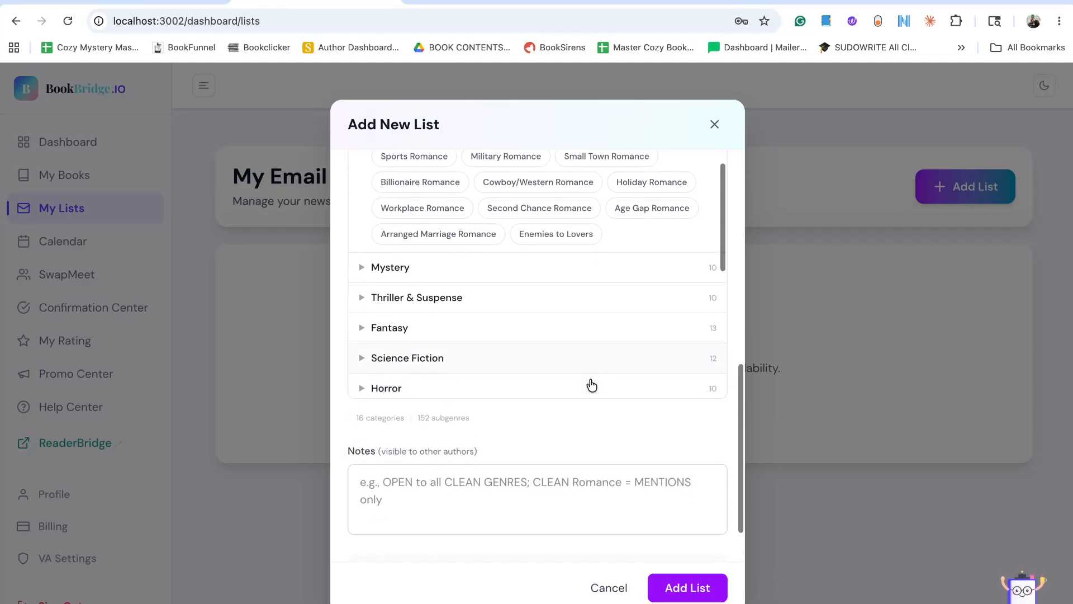
click(450, 484)
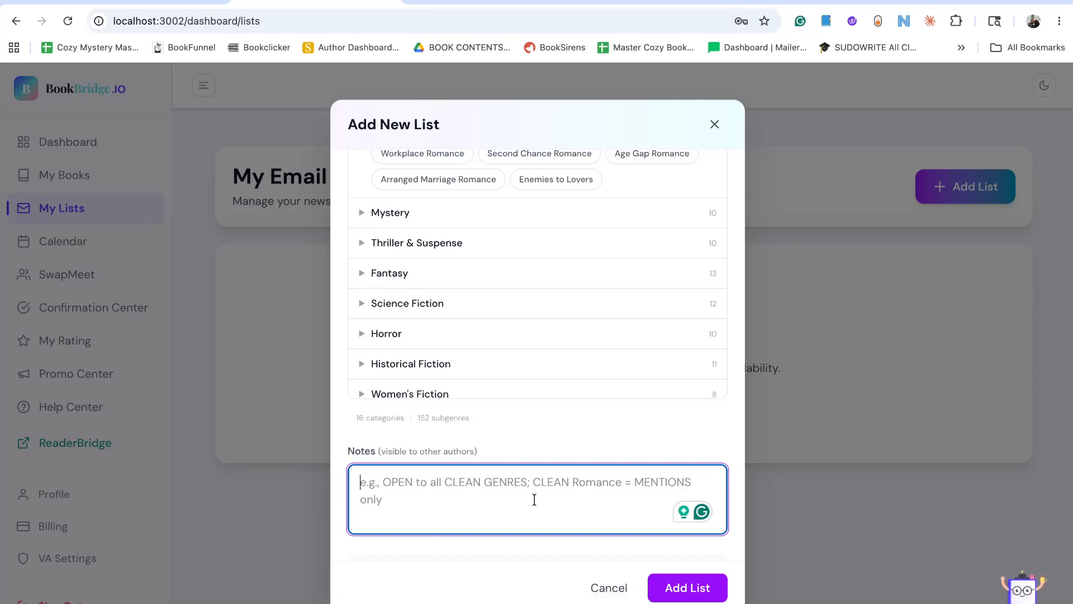
text(Open to al)
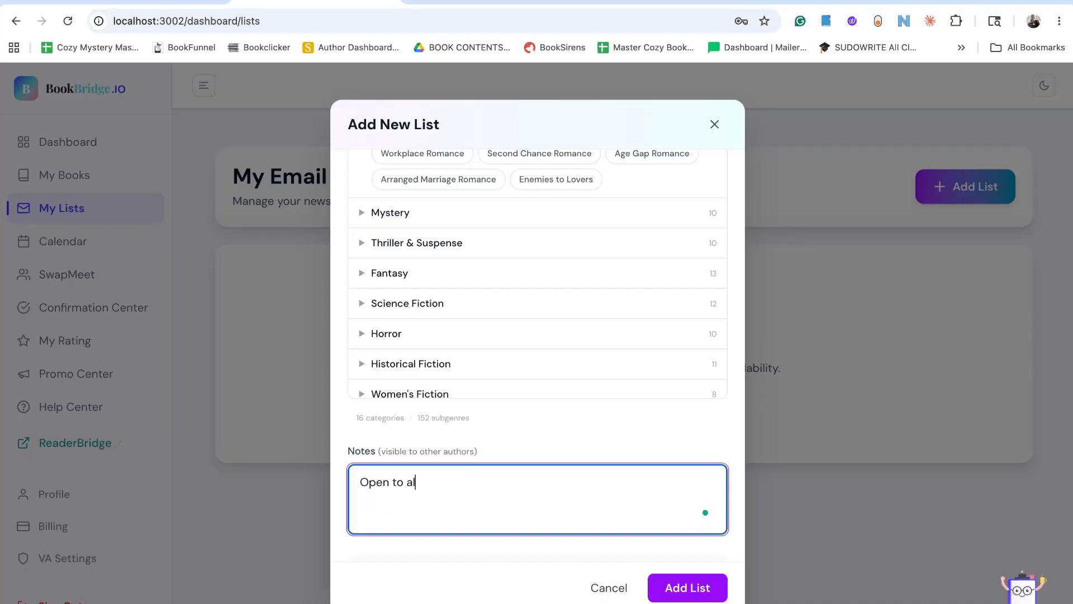
text(l CLEAN genres)
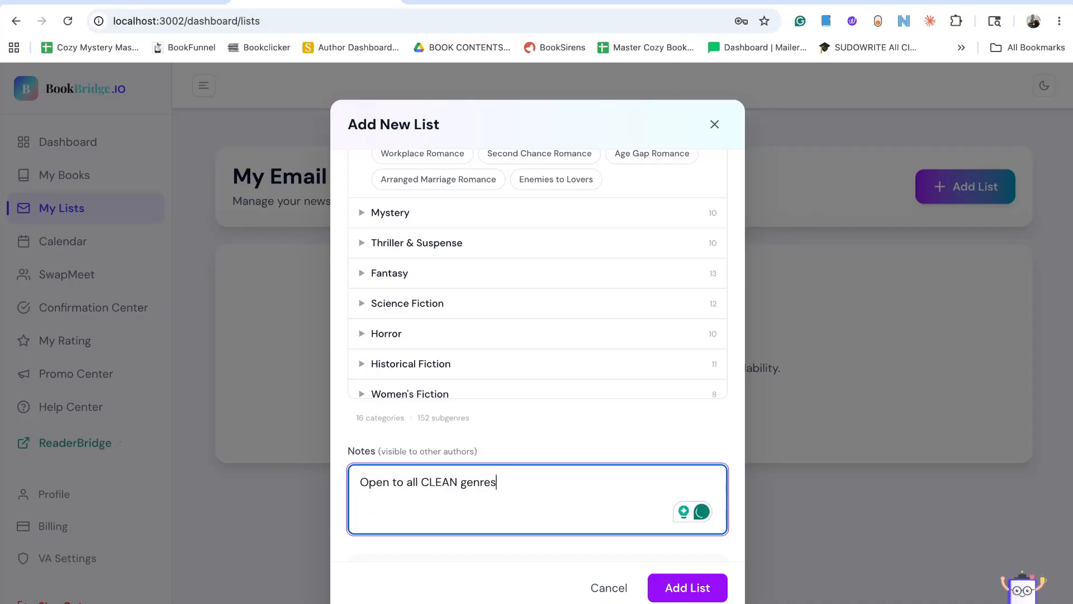
click(703, 591)
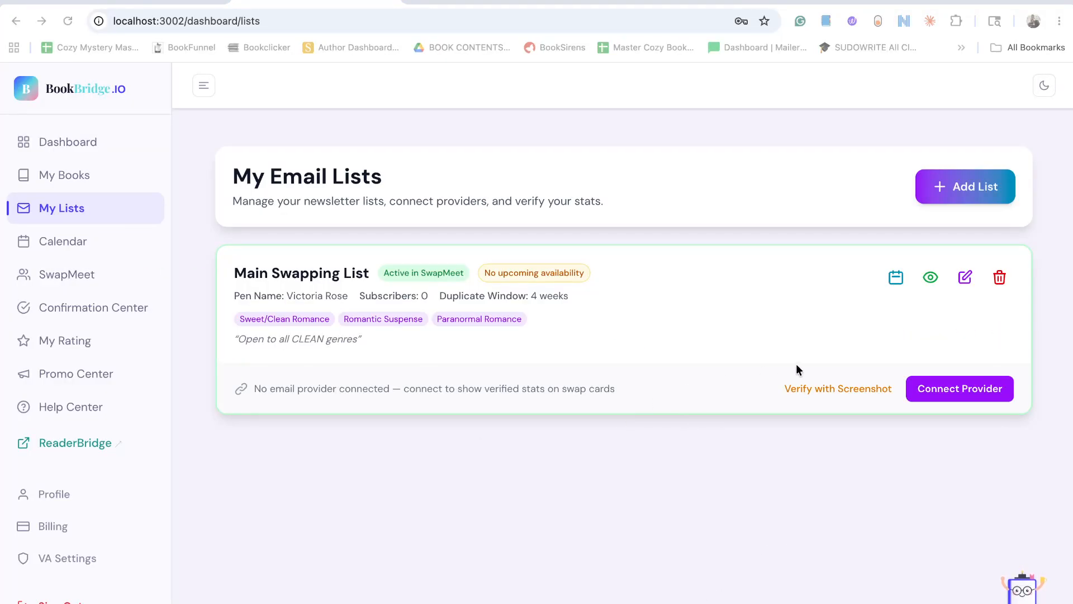
Start connecting a provider to Main Swapping List, look through the supported email providers and choose MailerLite.
click(935, 387)
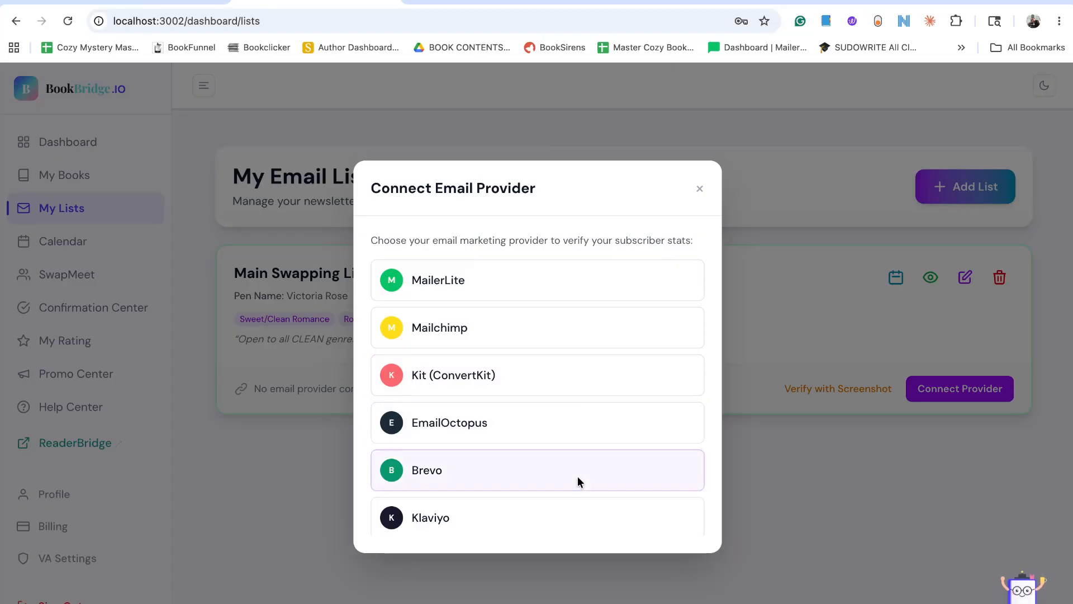
scroll(578, 478, down, 15)
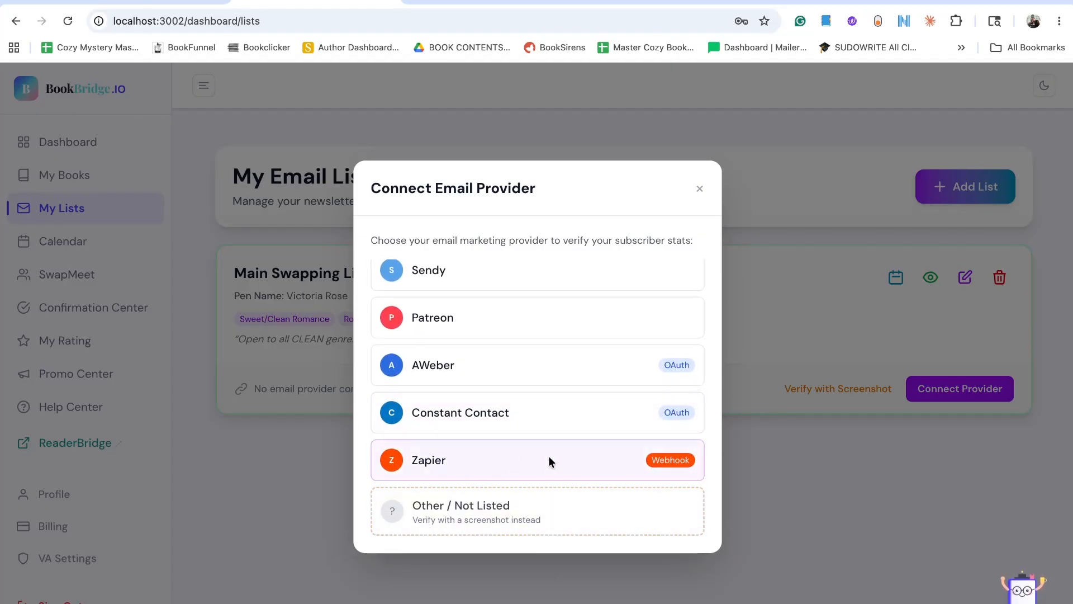
scroll(530, 450, up, 3)
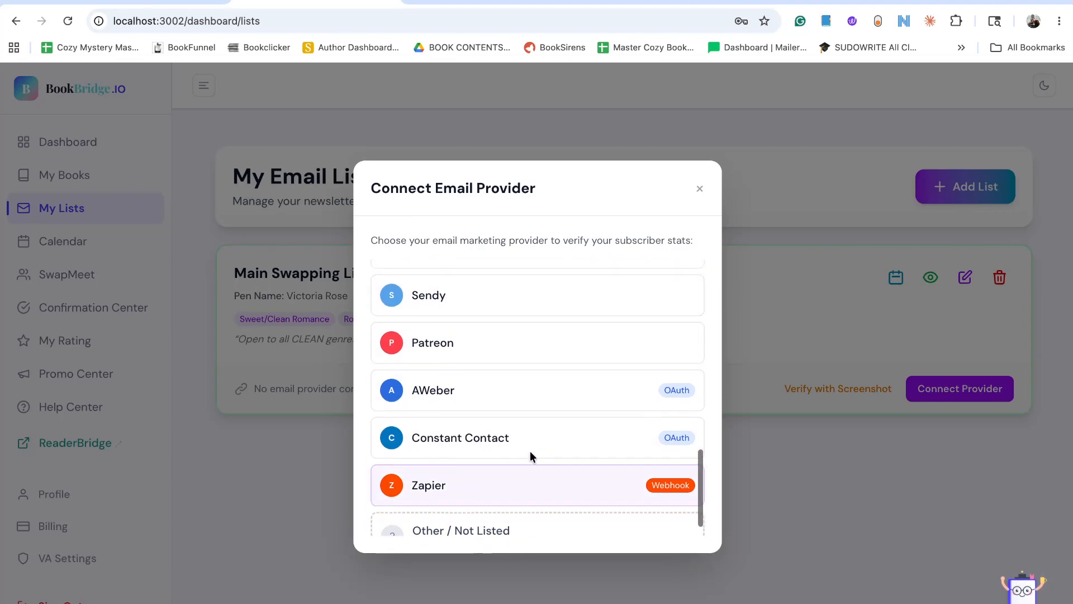
scroll(530, 451, down, 4)
scroll(496, 335, up, 10)
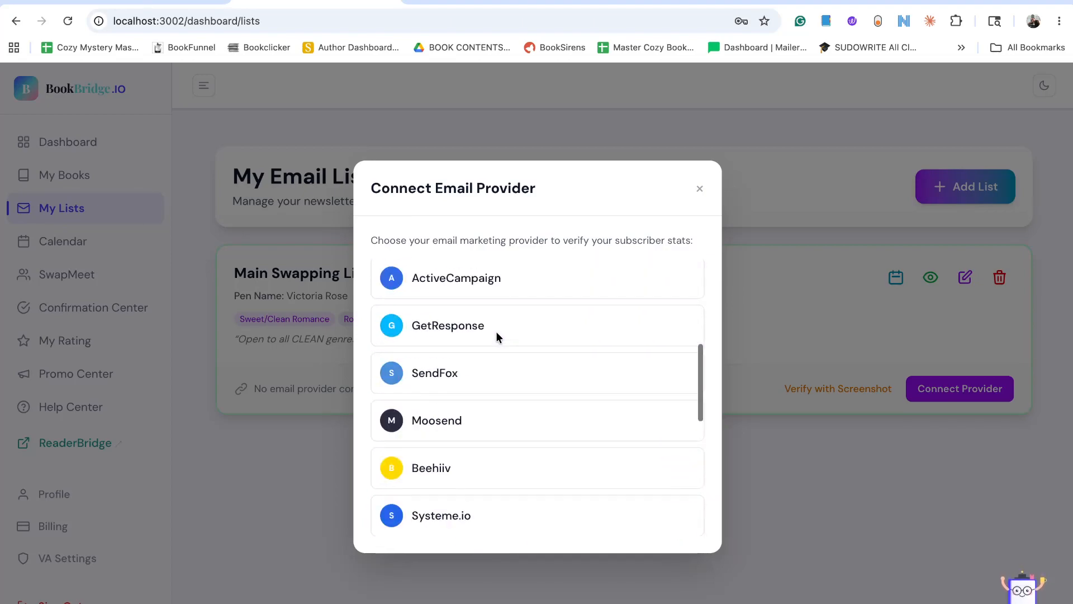
scroll(496, 335, down, 10)
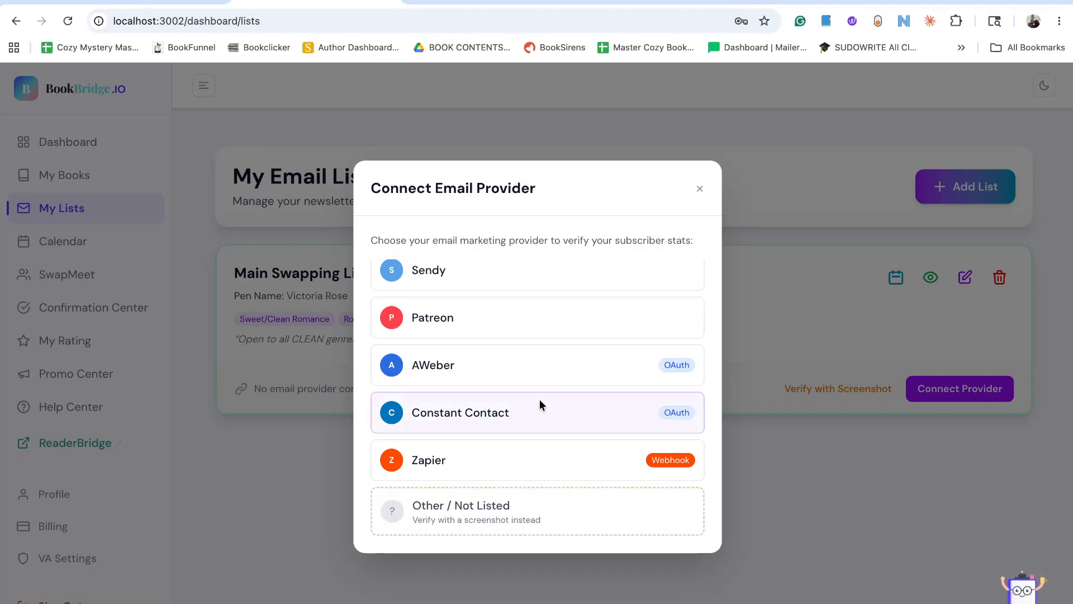
scroll(539, 399, up, 10)
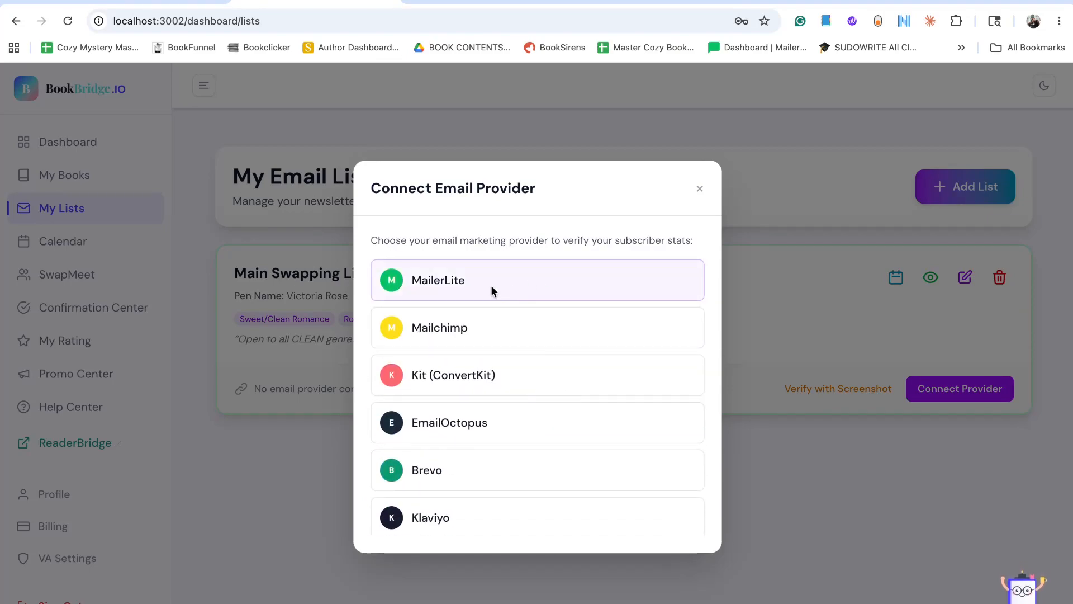
click(570, 279)
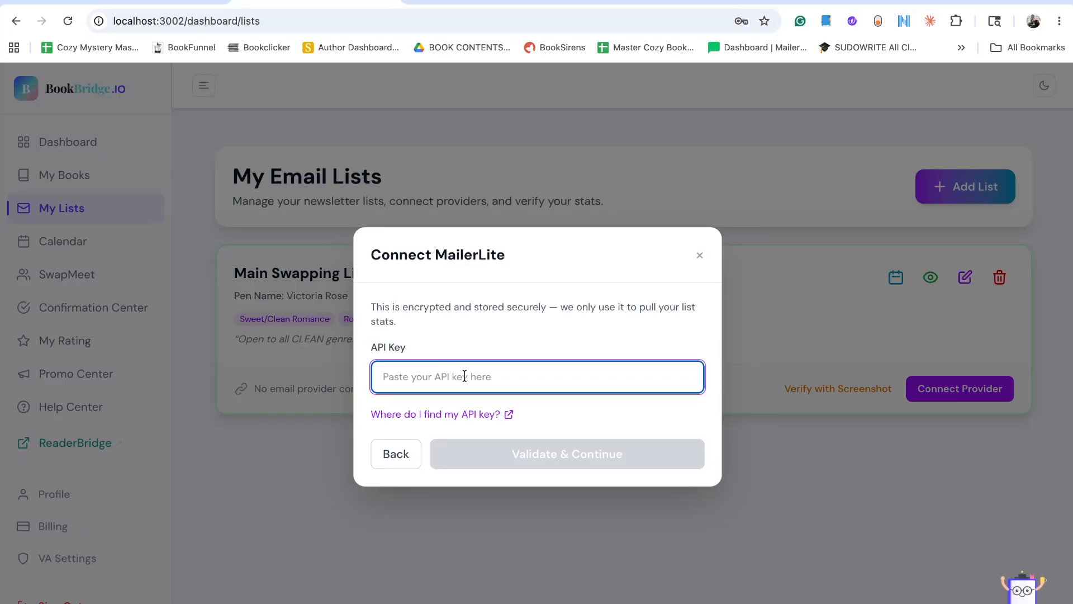
Open MailerLite's help article on finding the API key and look over its video and token generation instructions.
key(super+Tab)
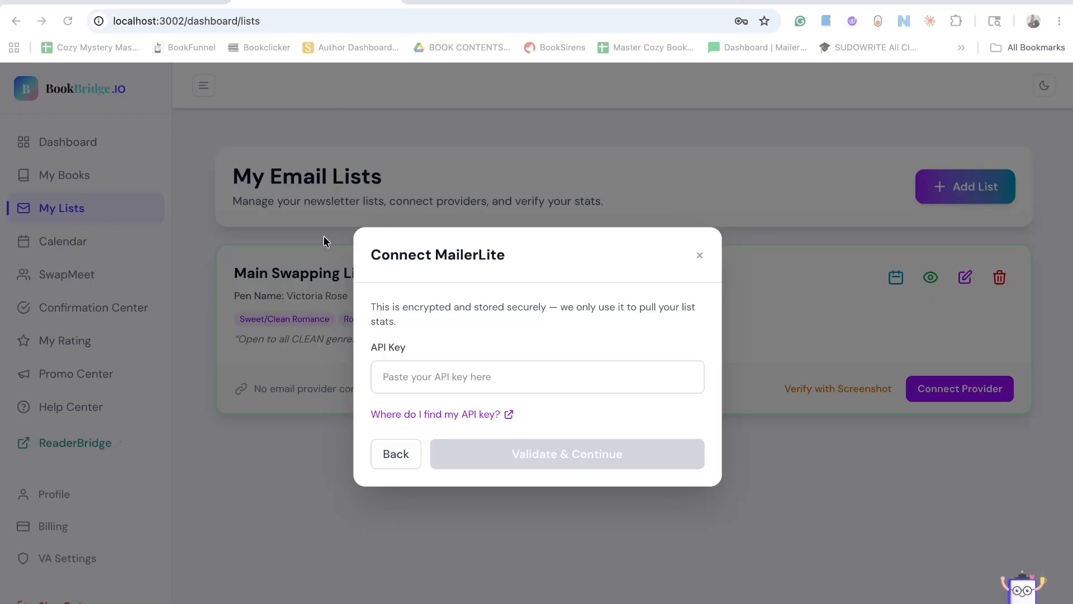
click(475, 413)
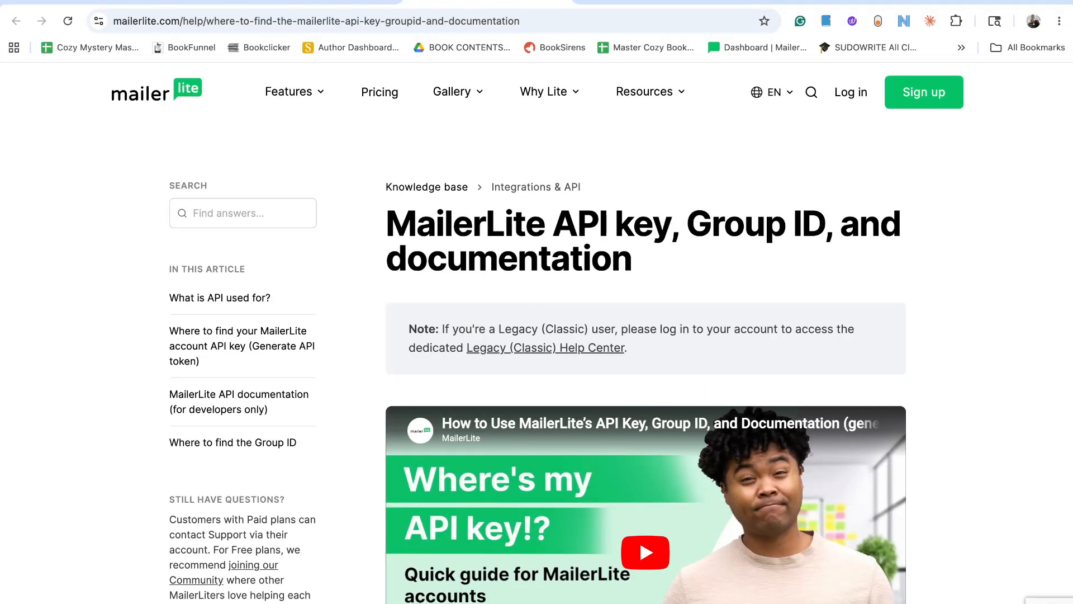
click(357, 1)
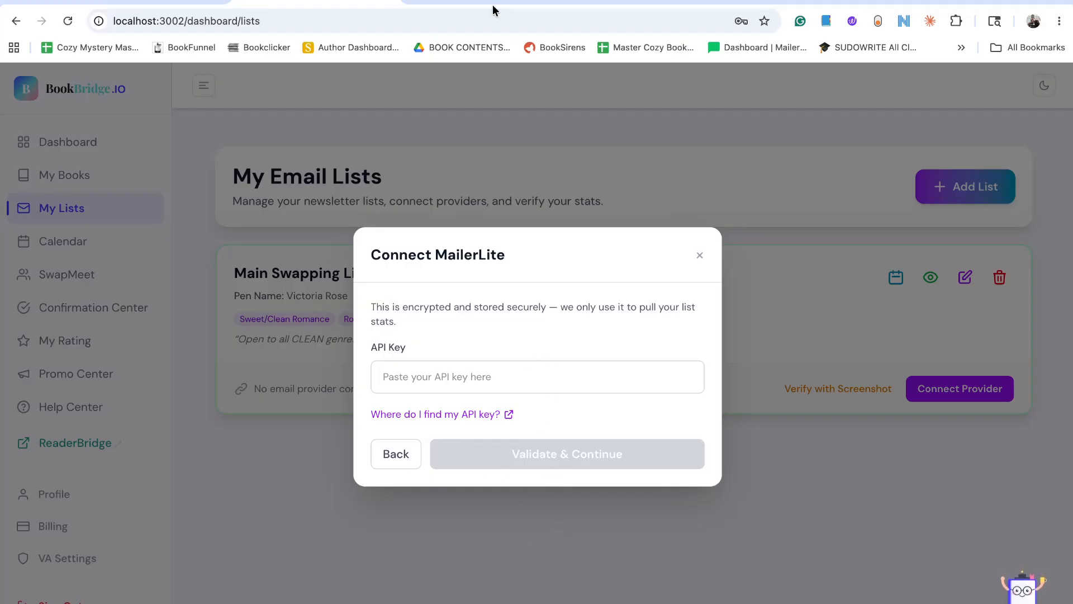
click(440, 414)
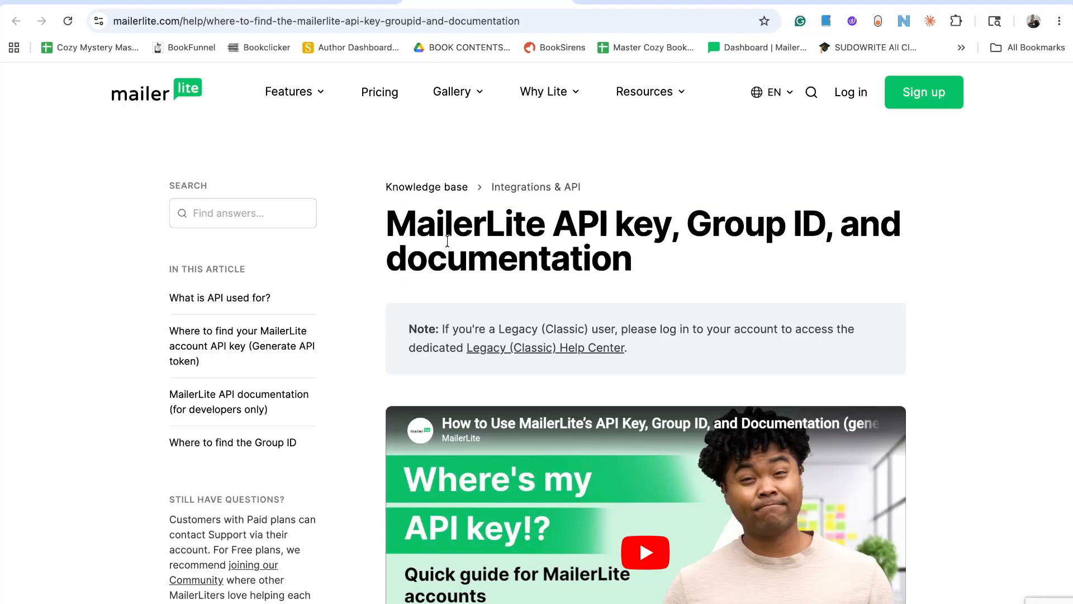
scroll(424, 294, down, 5)
scroll(425, 299, down, 12)
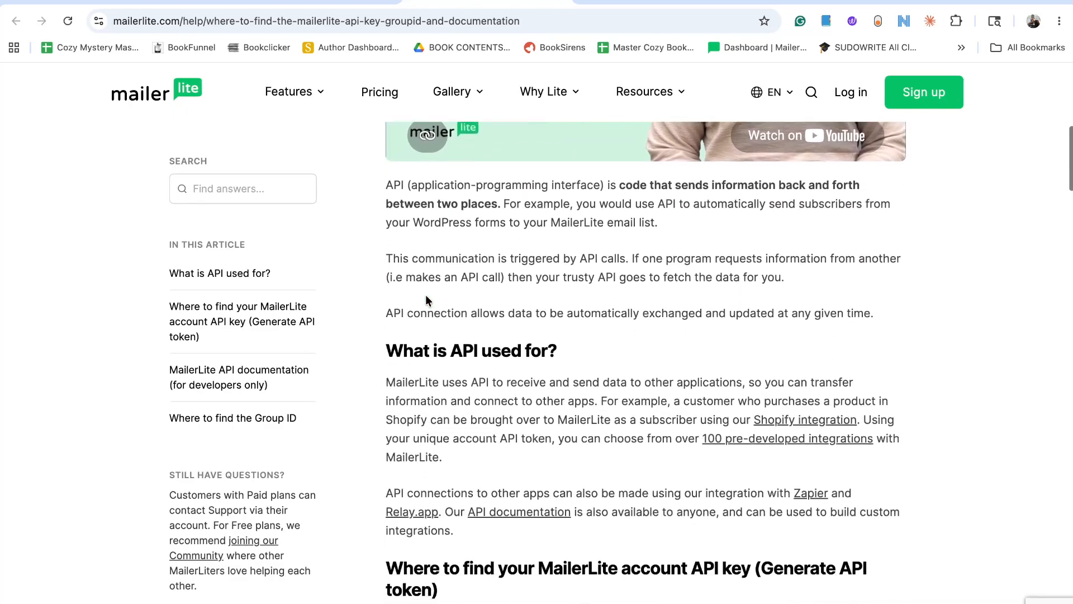
scroll(426, 300, up, 10)
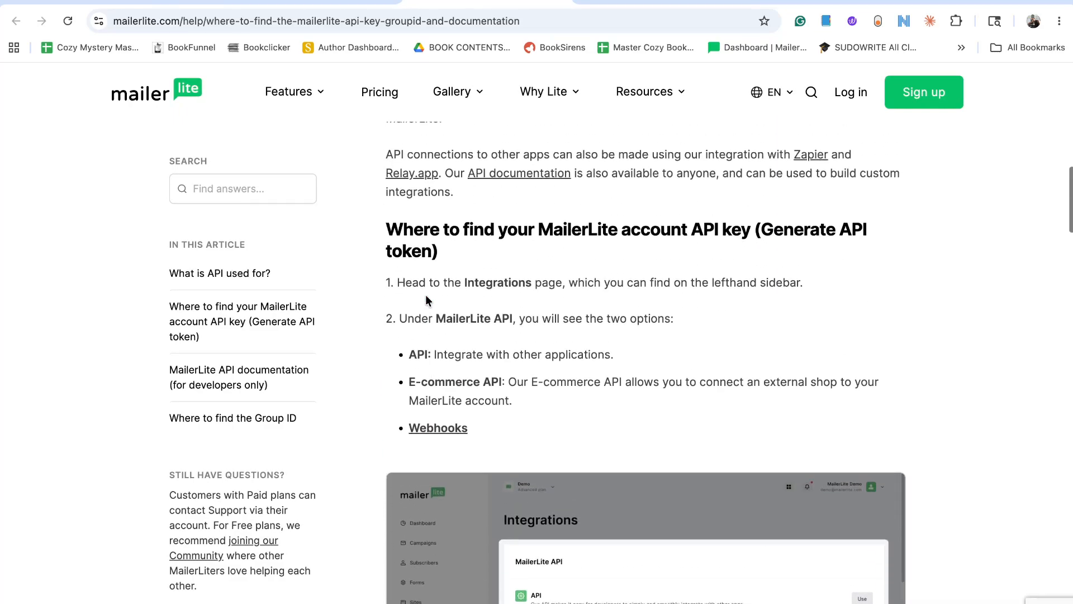
scroll(425, 301, up, 5)
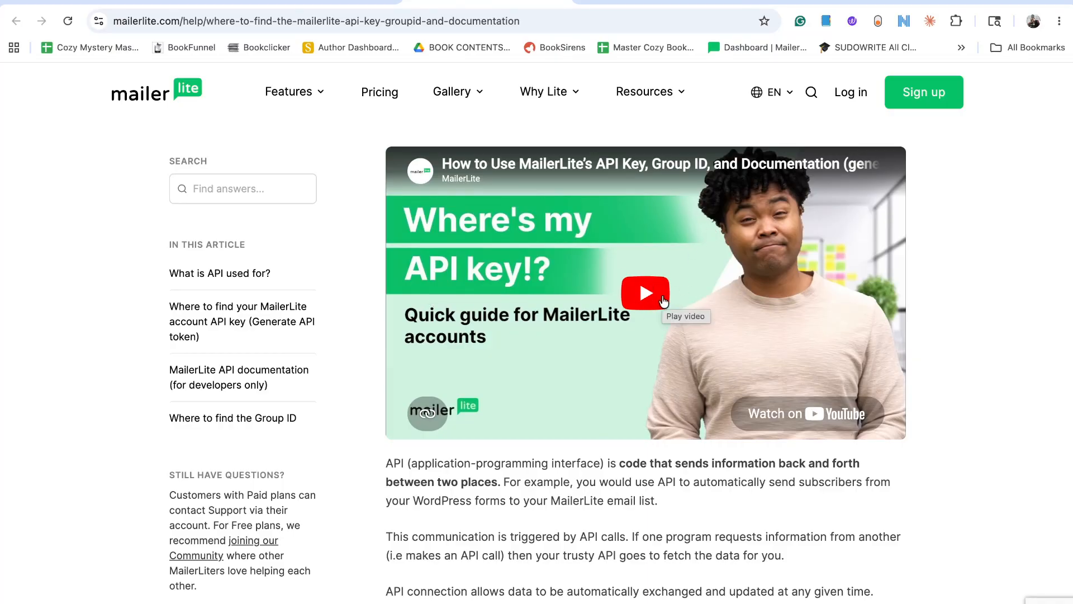
scroll(663, 301, down, 8)
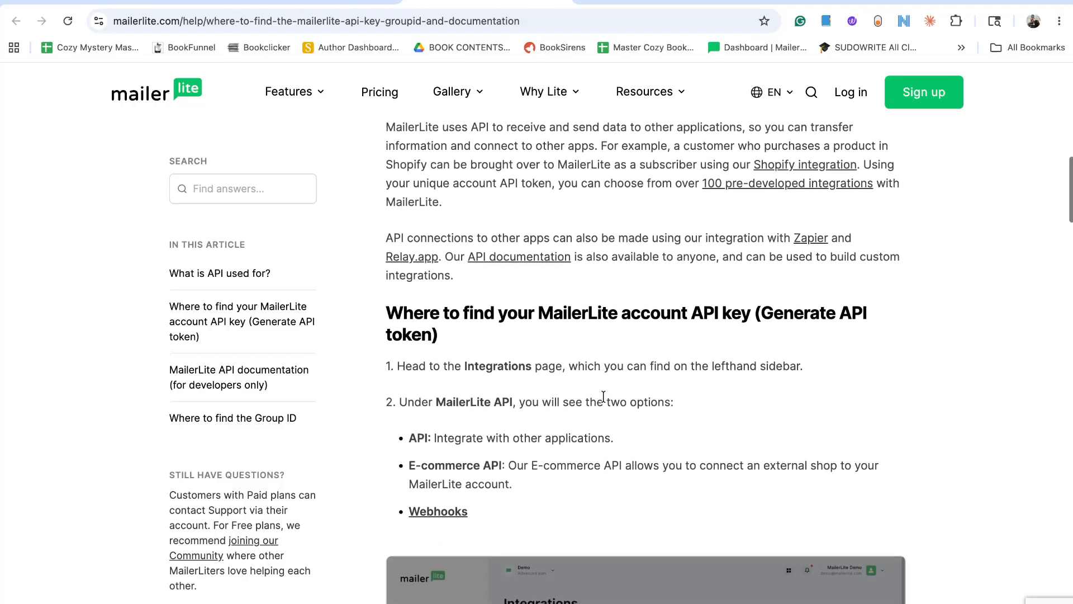
scroll(603, 396, down, 6)
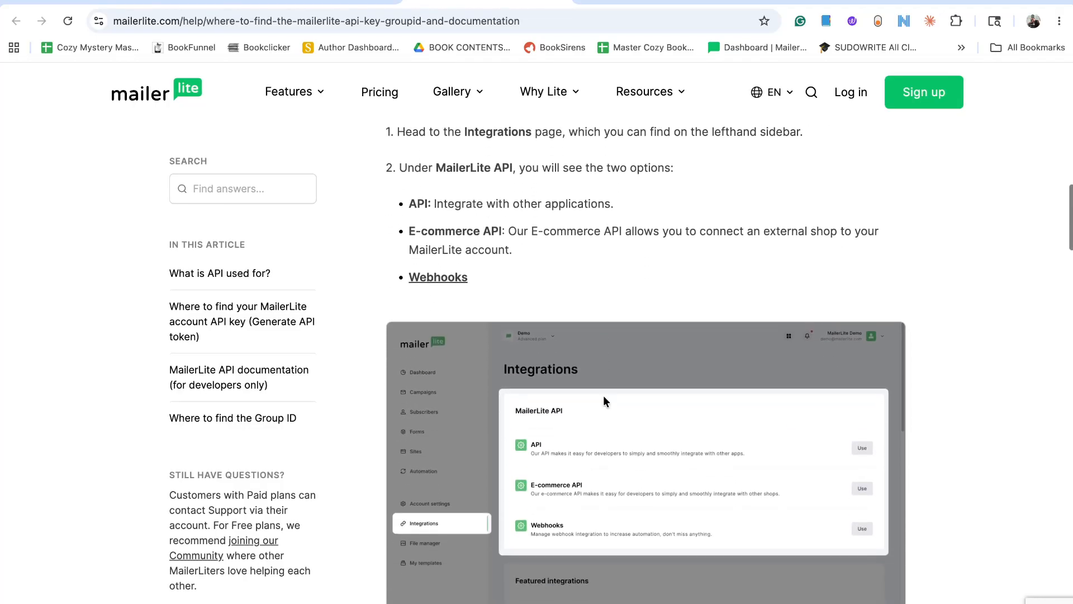
scroll(604, 397, down, 2)
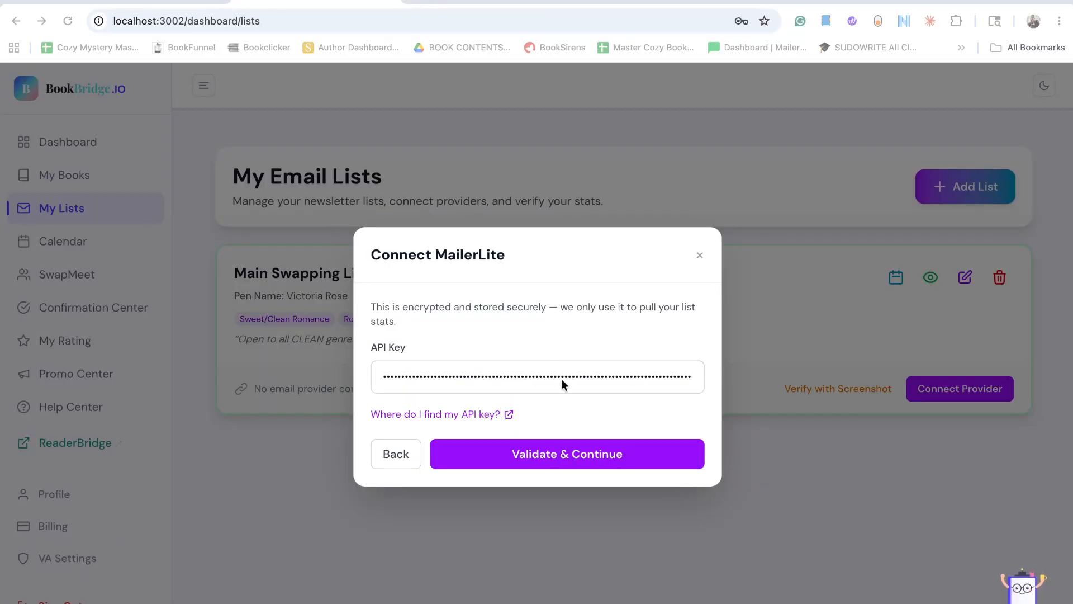
Submit the MailerLite API key for validation to continue connecting the provider.
click(571, 461)
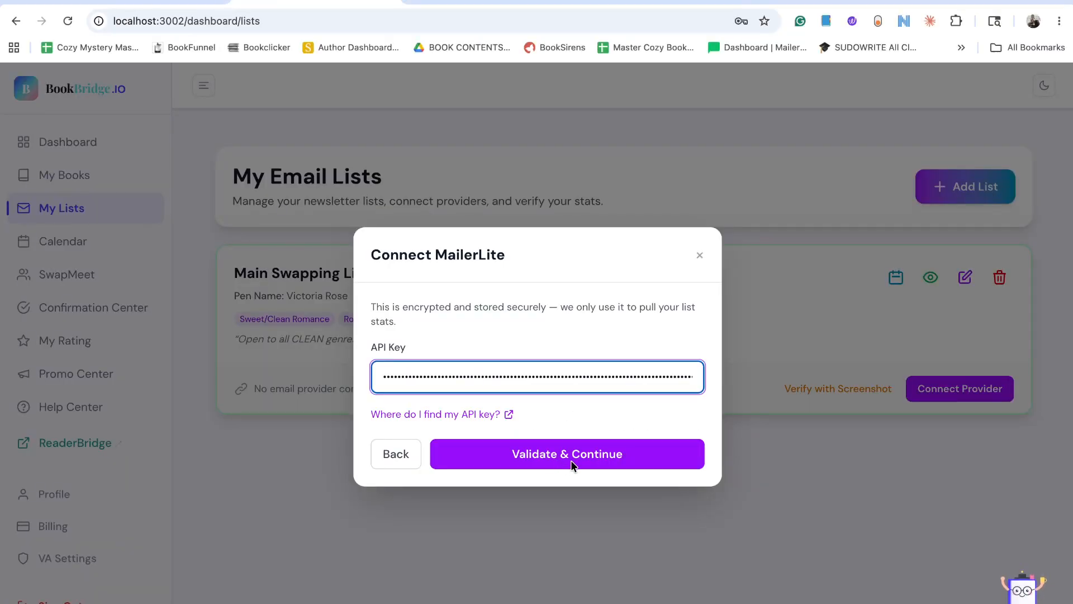
click(570, 460)
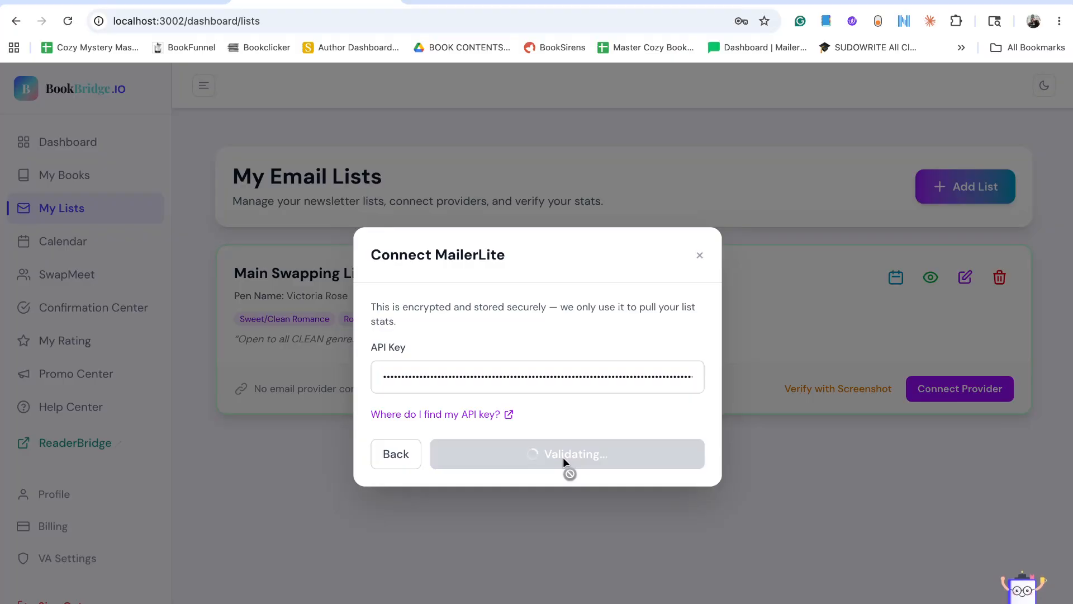
Look through the MailerLite groups available to connect to Main Swapping List.
click(758, 56)
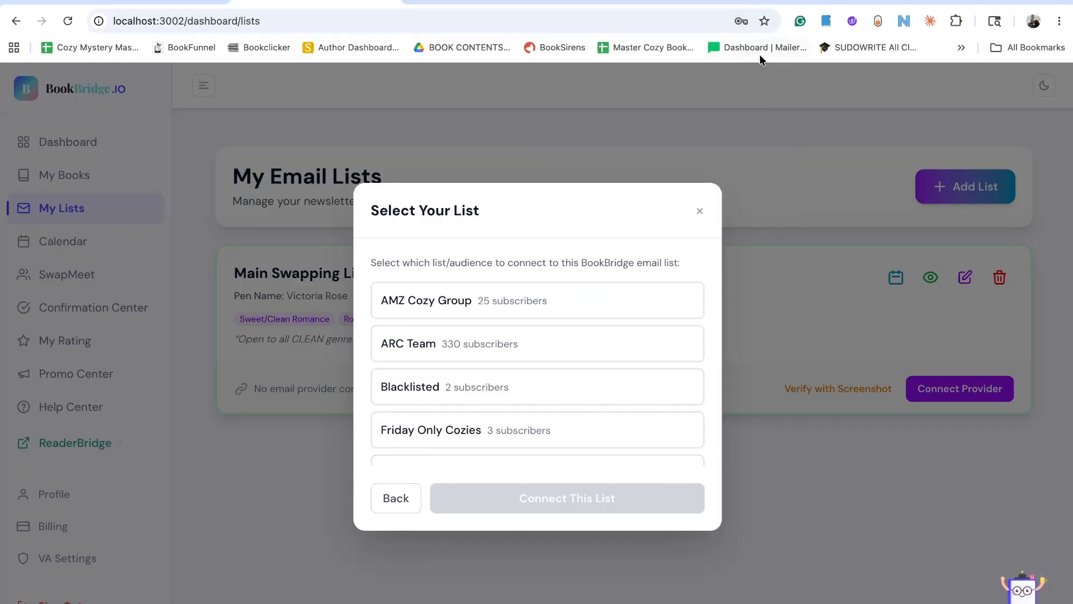
scroll(528, 398, down, 6)
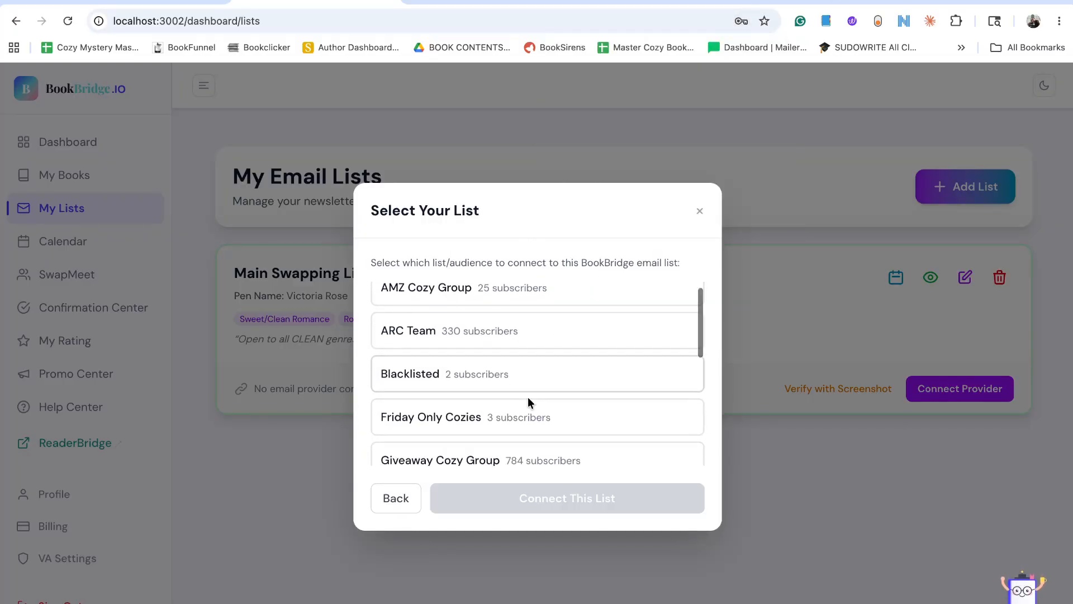
scroll(527, 401, up, 5)
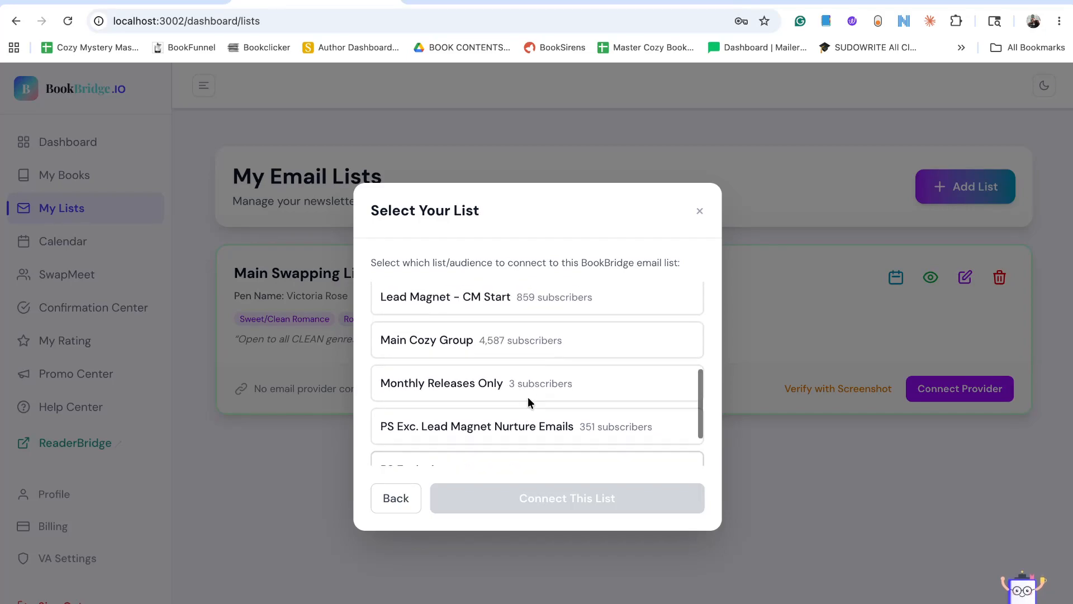
scroll(525, 420, down, 3)
scroll(524, 419, down, 2)
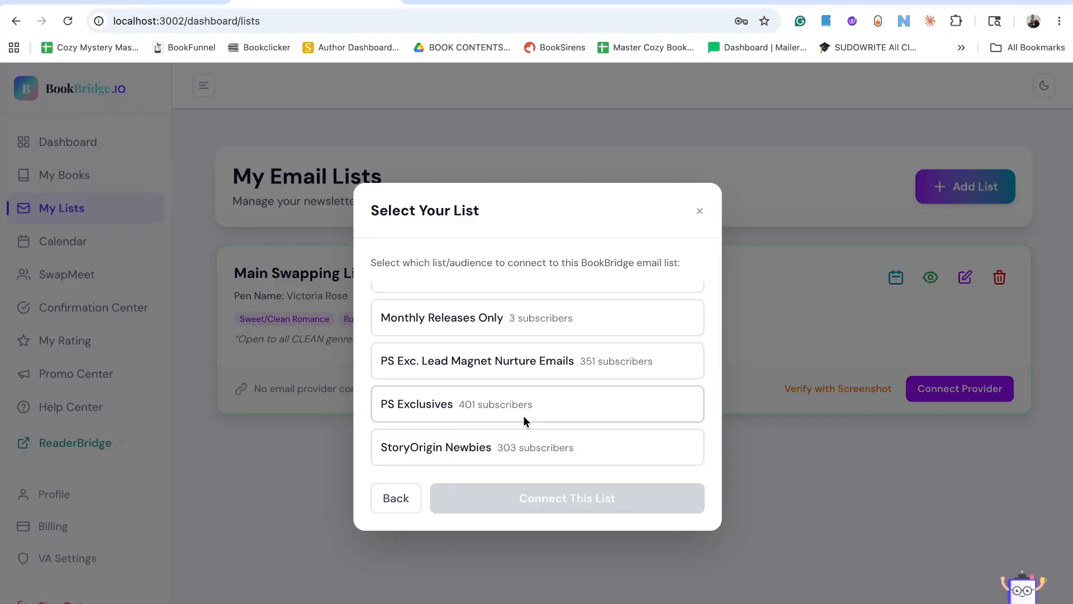
scroll(523, 415, up, 5)
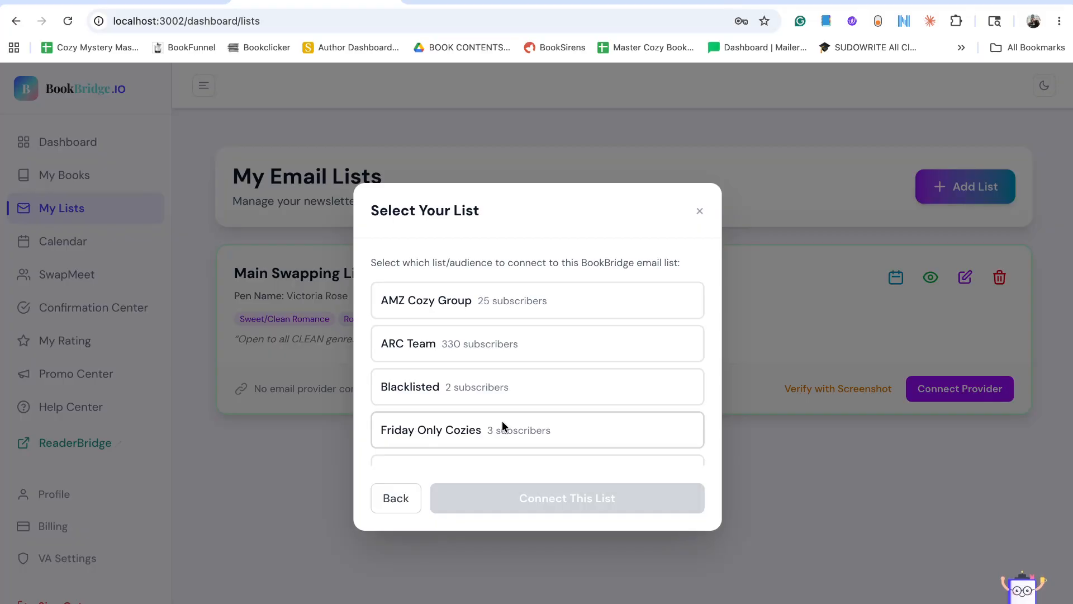
scroll(502, 420, down, 5)
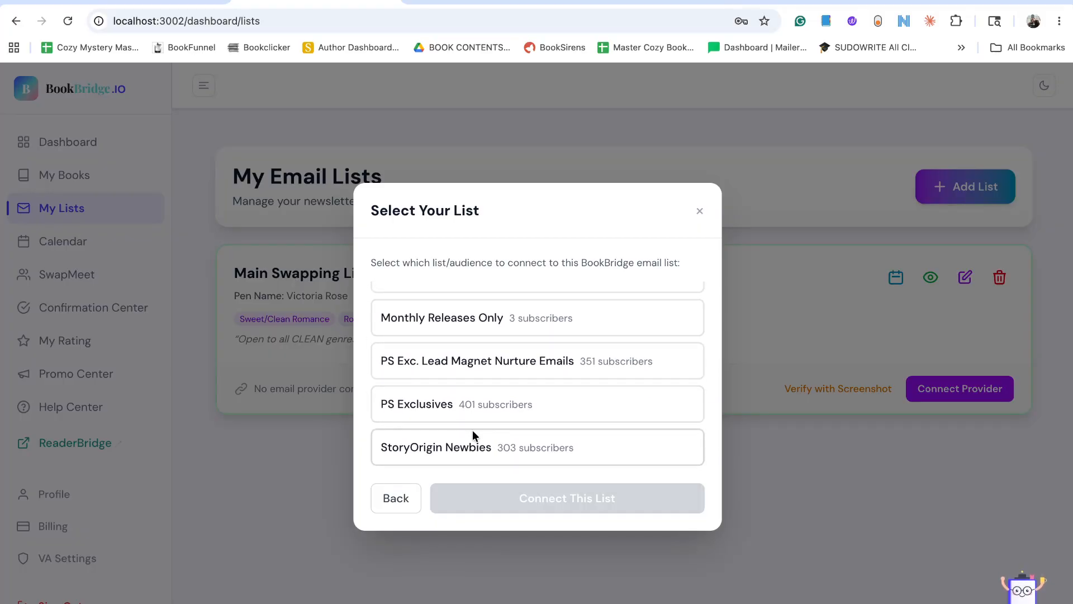
scroll(604, 380, up, 5)
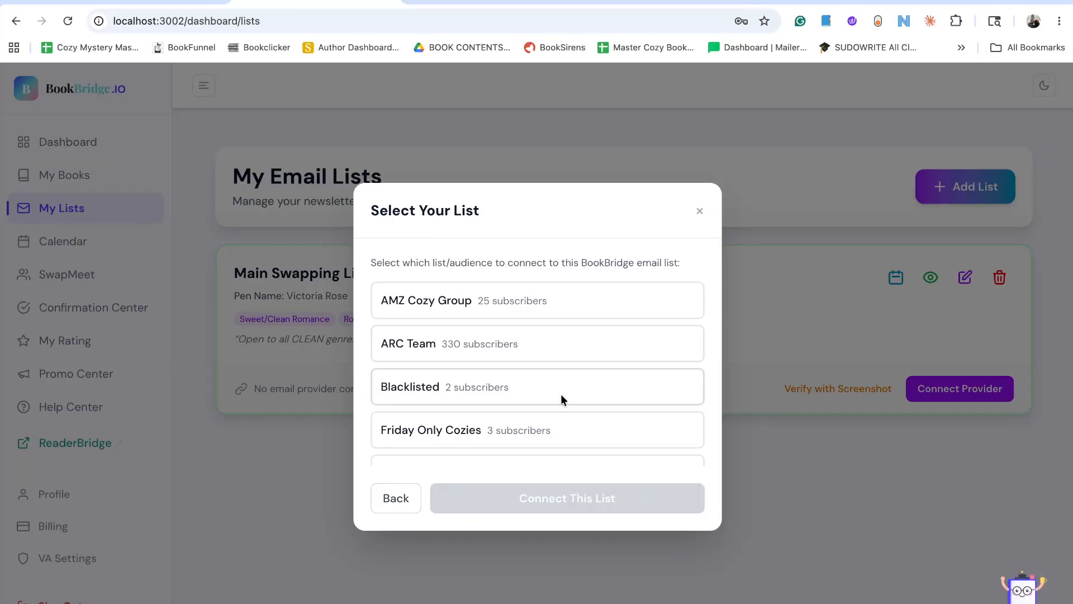
scroll(561, 397, down, 3)
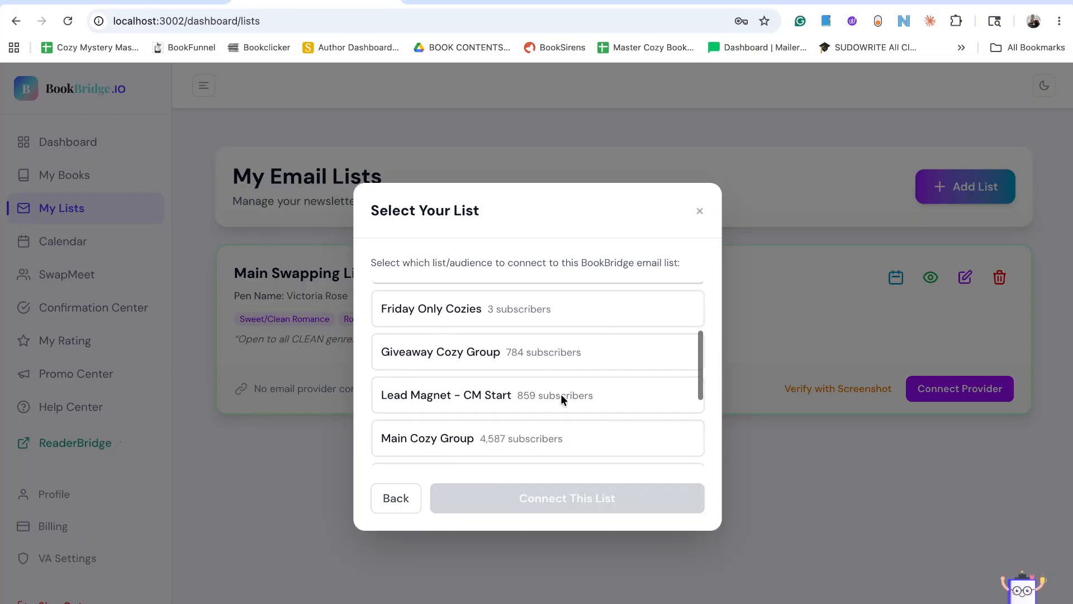
scroll(562, 397, down, 2)
scroll(562, 397, up, 5)
scroll(561, 397, down, 4)
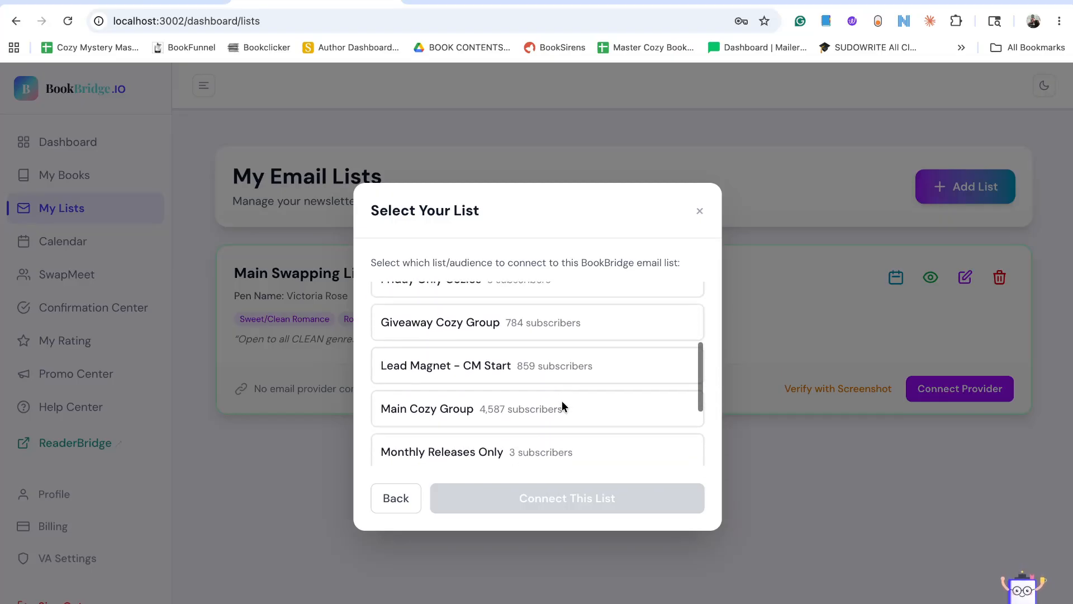
scroll(563, 405, down, 1)
scroll(564, 406, up, 1)
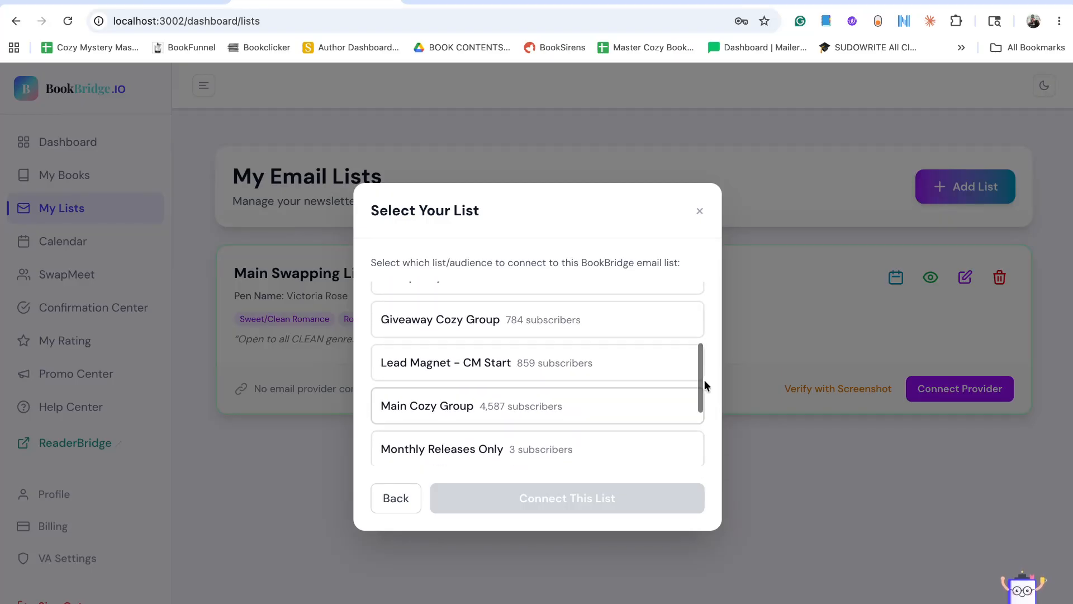
scroll(638, 391, down, 4)
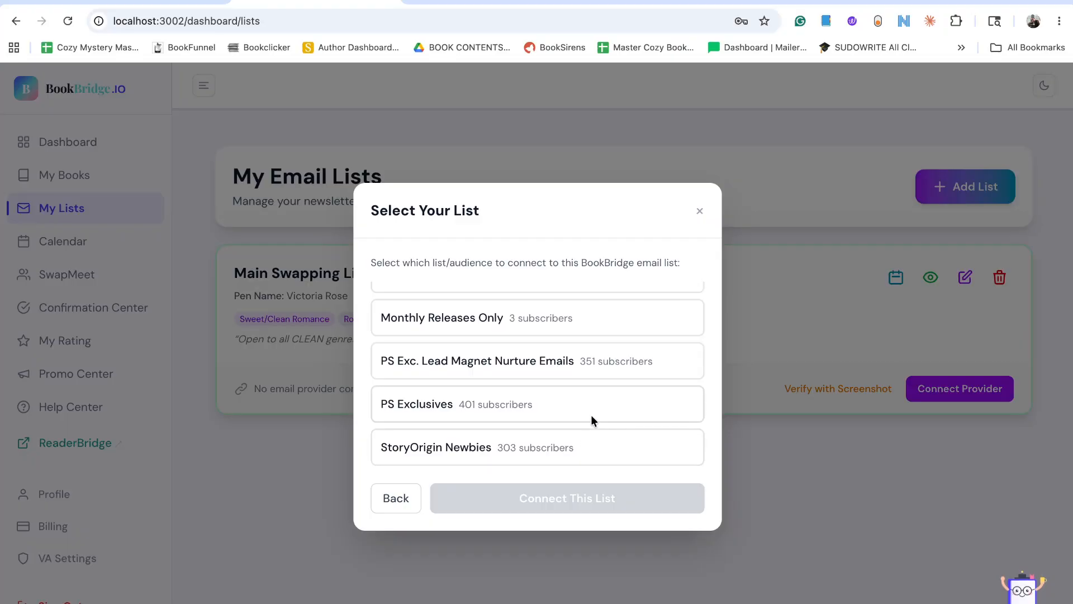
Try to connect the PS Exclusives group to Main Swapping List and recheck which group is selected.
click(577, 404)
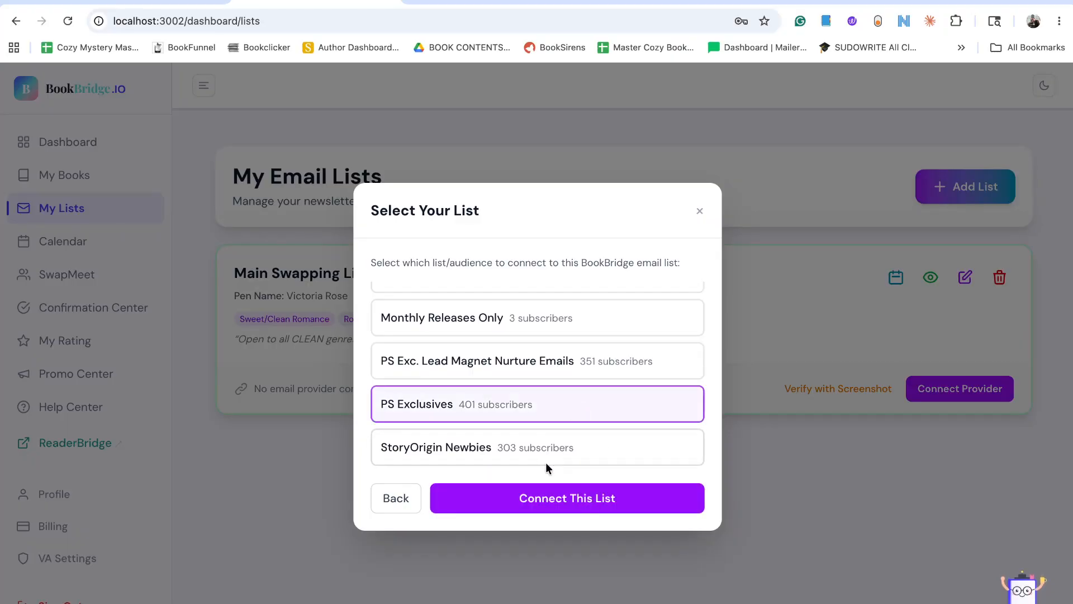
click(591, 508)
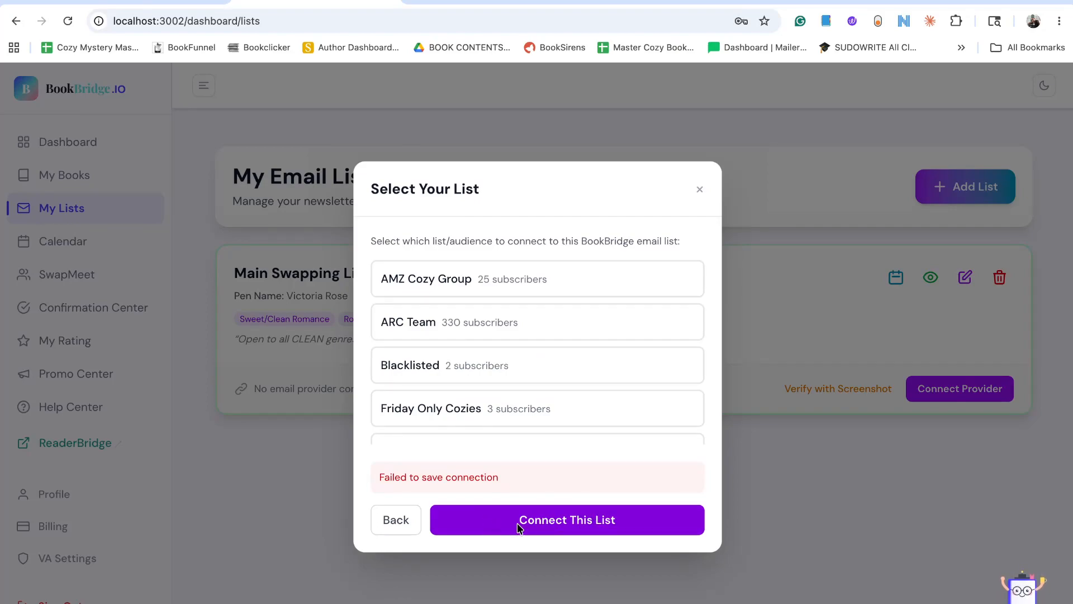
scroll(531, 418, down, 5)
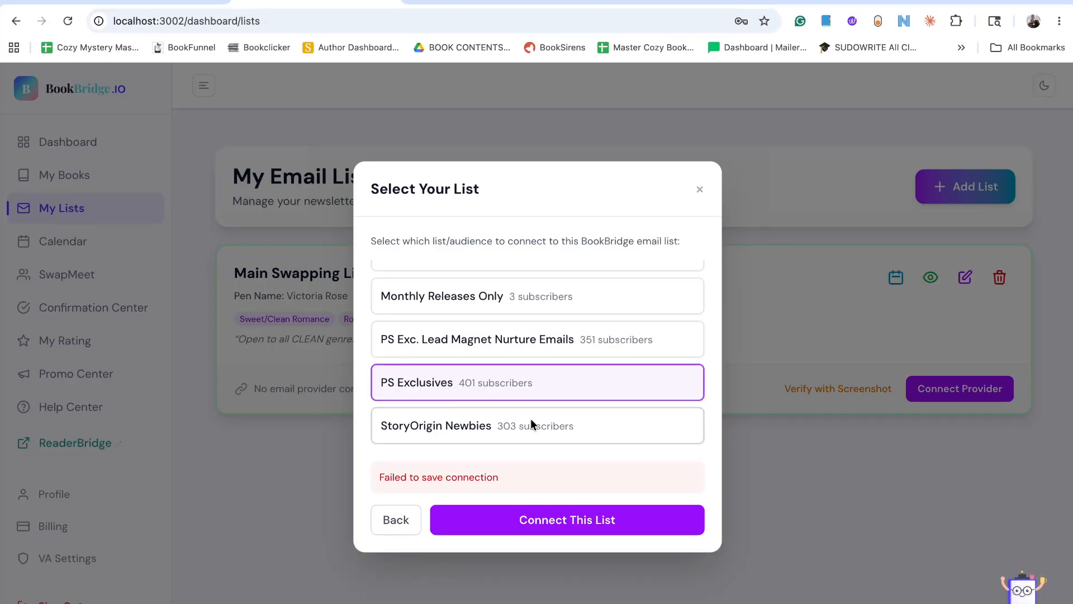
scroll(531, 418, up, 5)
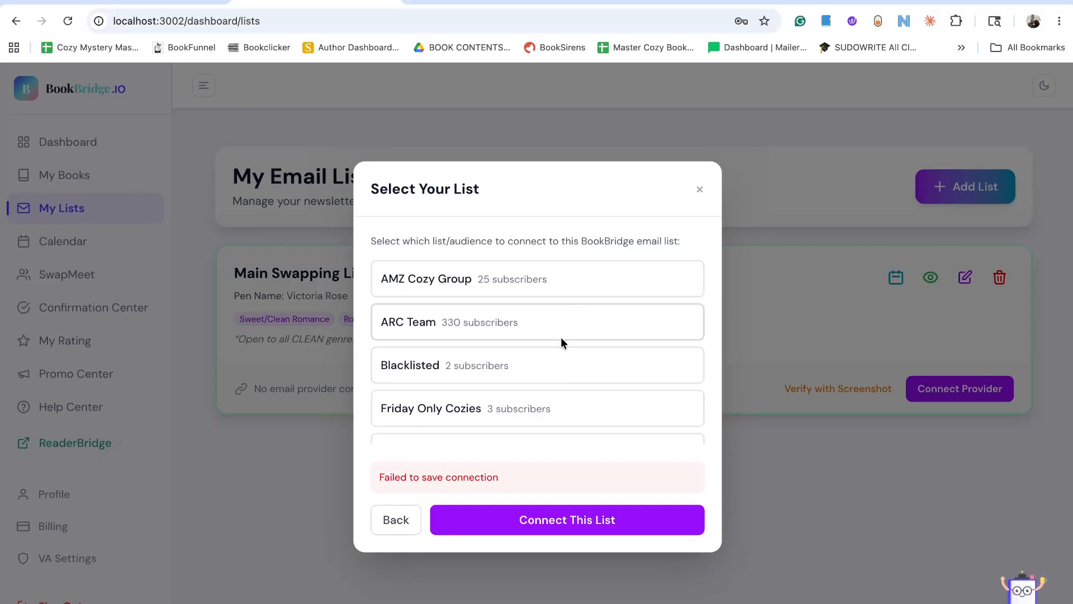
scroll(559, 360, down, 5)
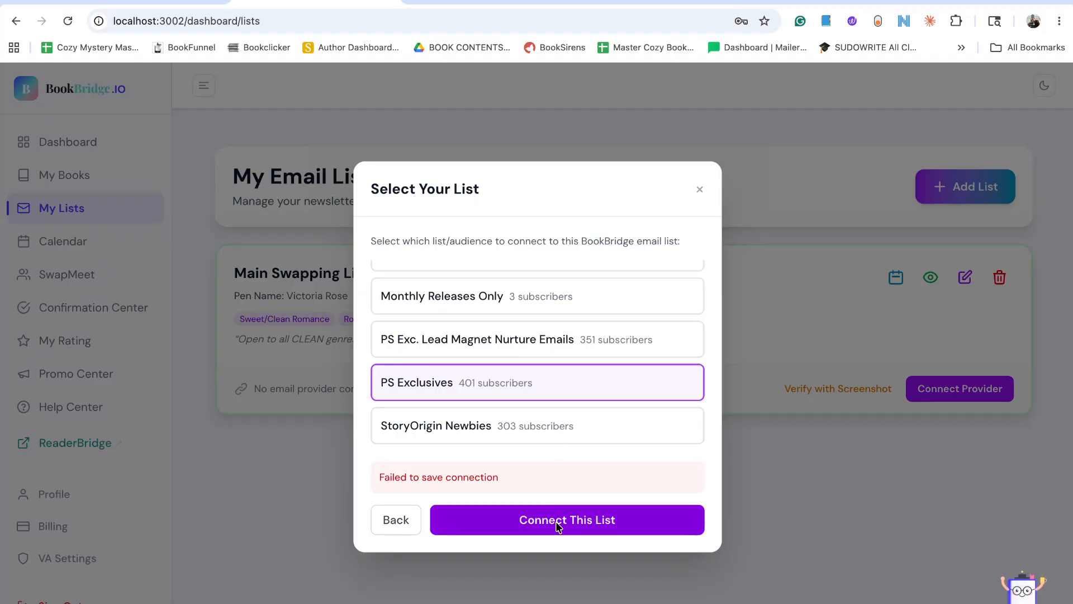
scroll(525, 365, up, 5)
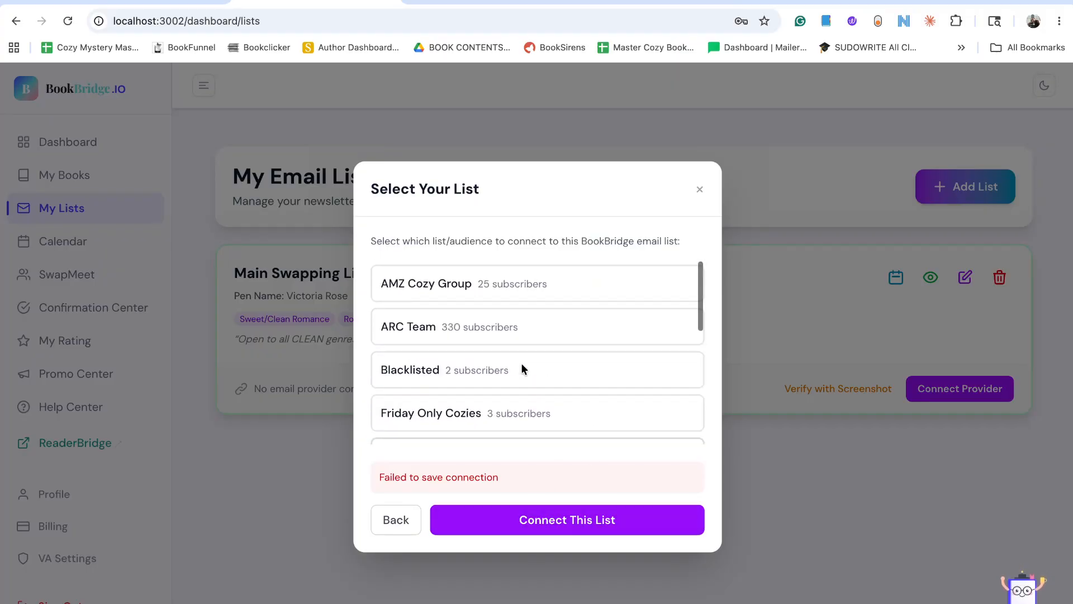
Try to connect AMZ Cozy Group to Main Swapping List, and leave the MailerLite connection setup.
click(553, 283)
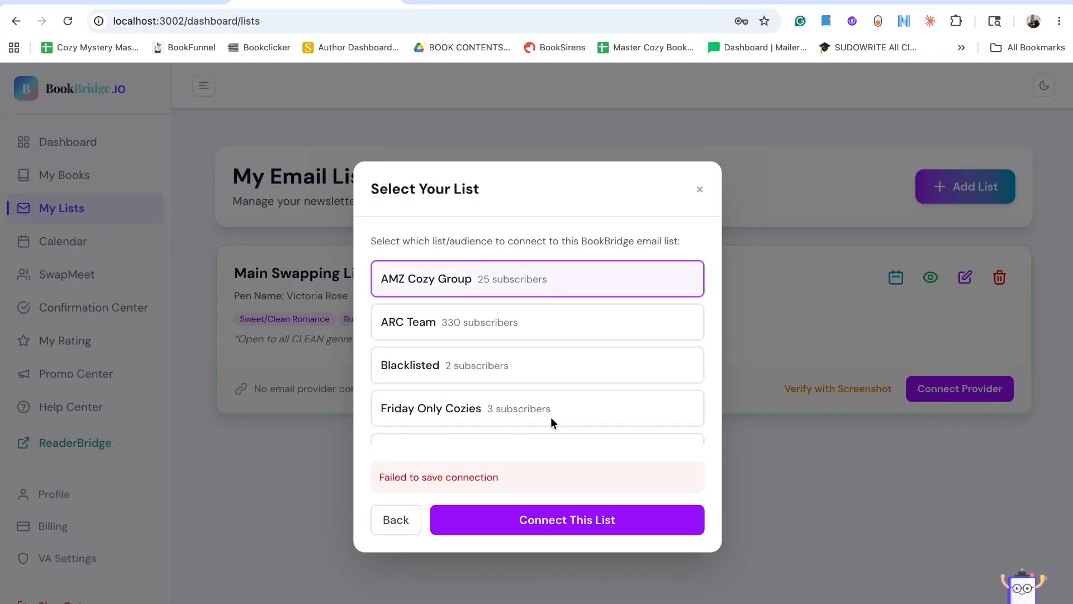
click(533, 521)
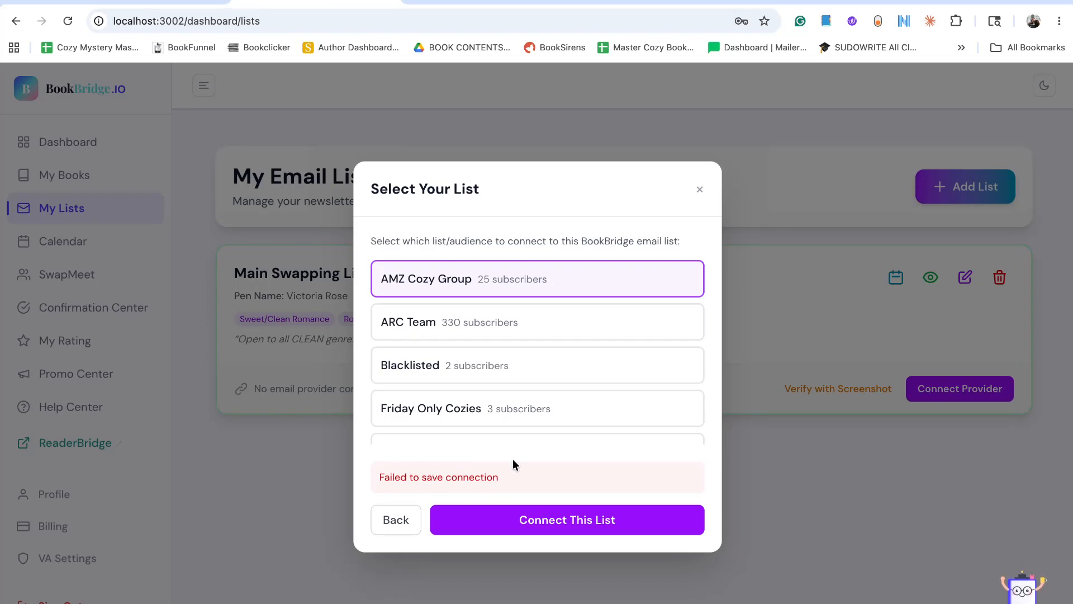
click(390, 521)
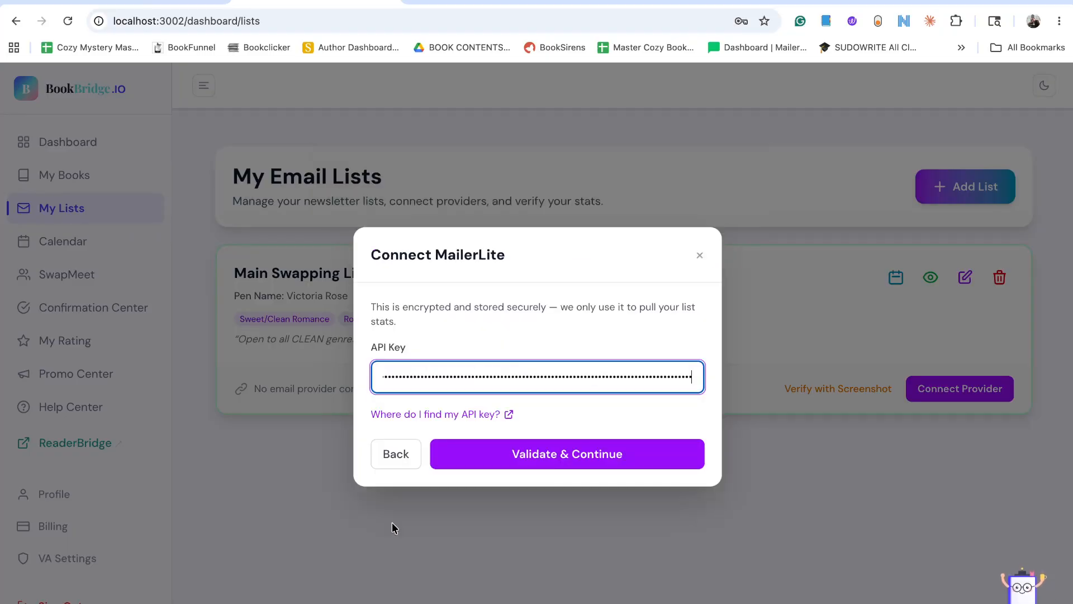
click(701, 256)
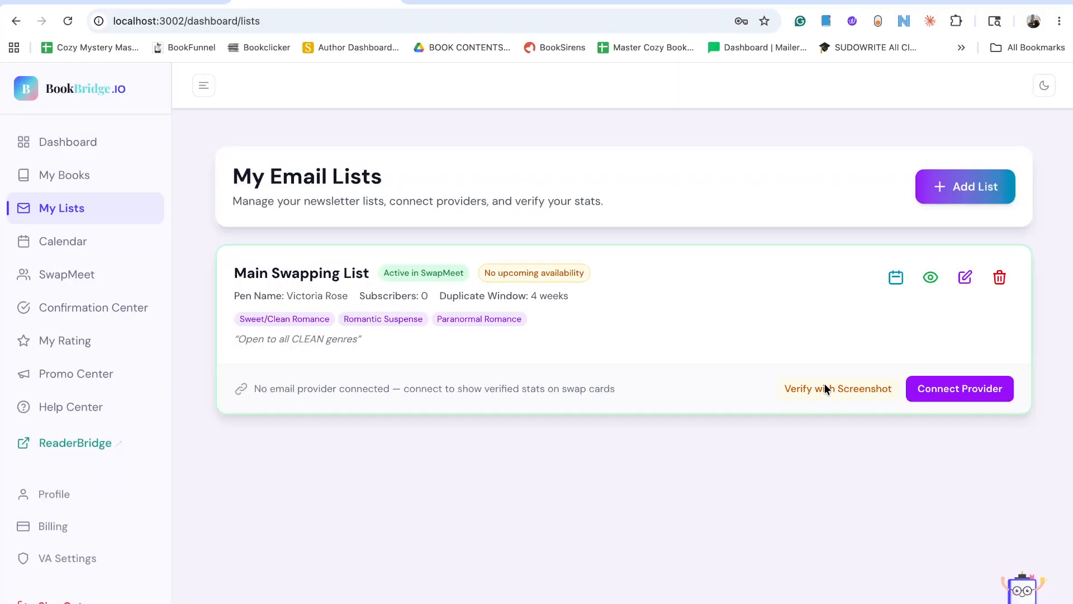
Open the MailerLite dashboard in a new browser tab and look over its subscriber and campaign statistics.
click(593, 1)
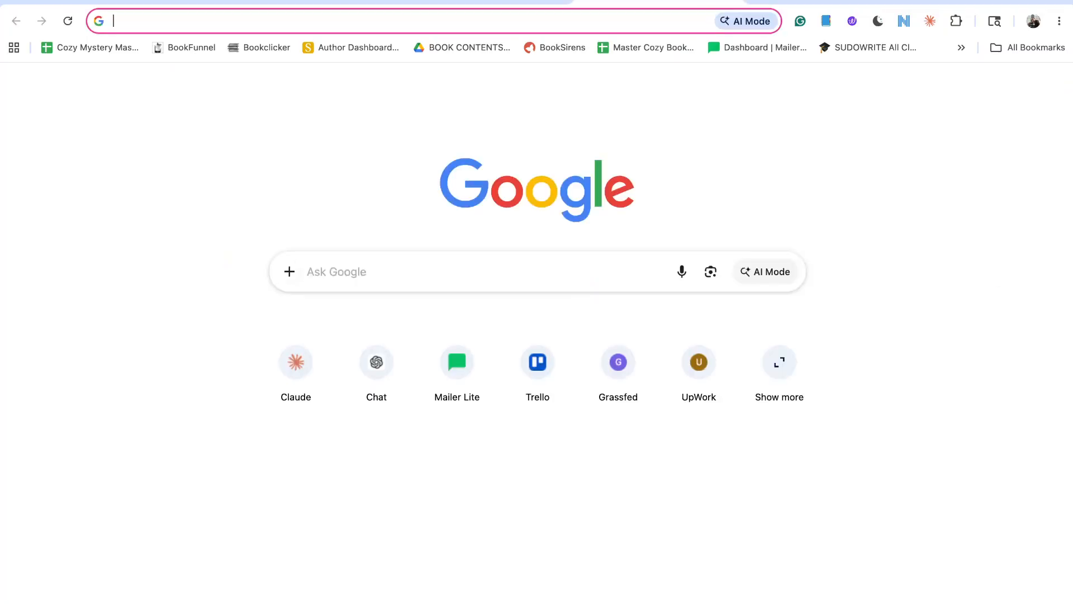
text(mail)
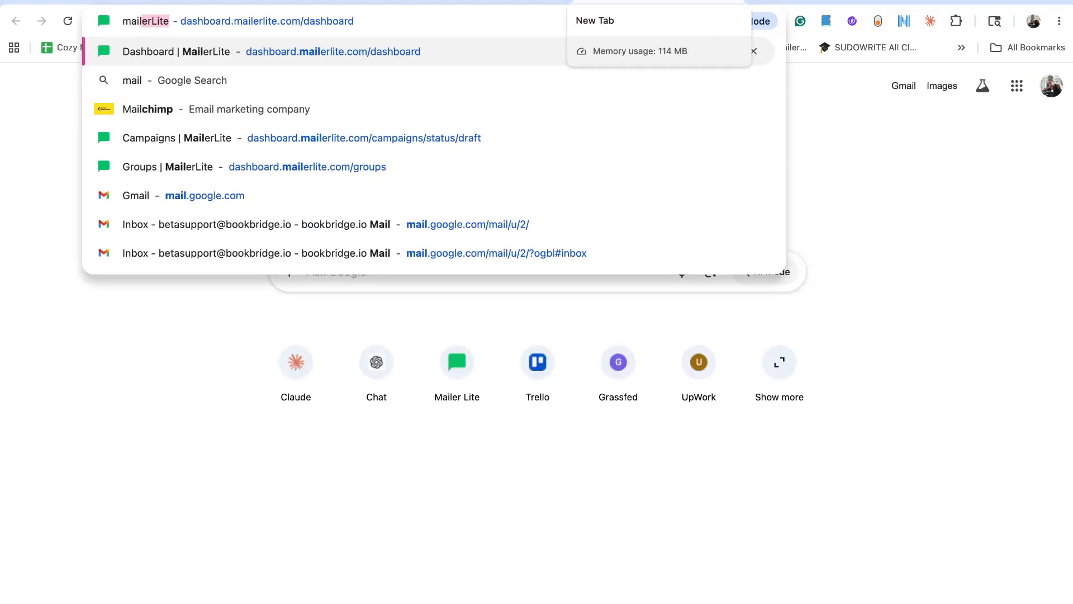
click(457, 361)
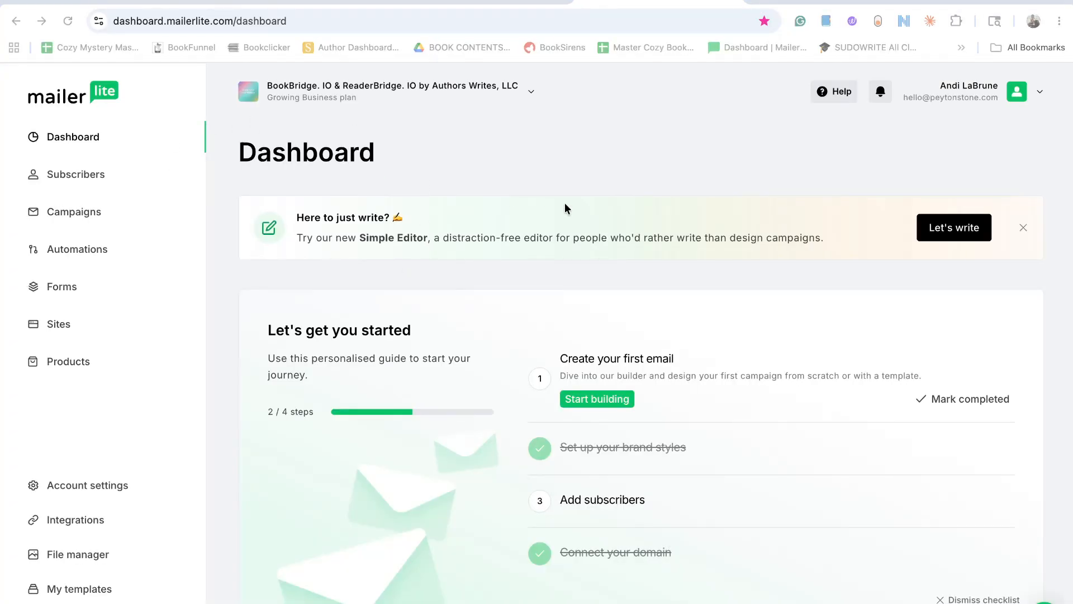
scroll(566, 208, down, 12)
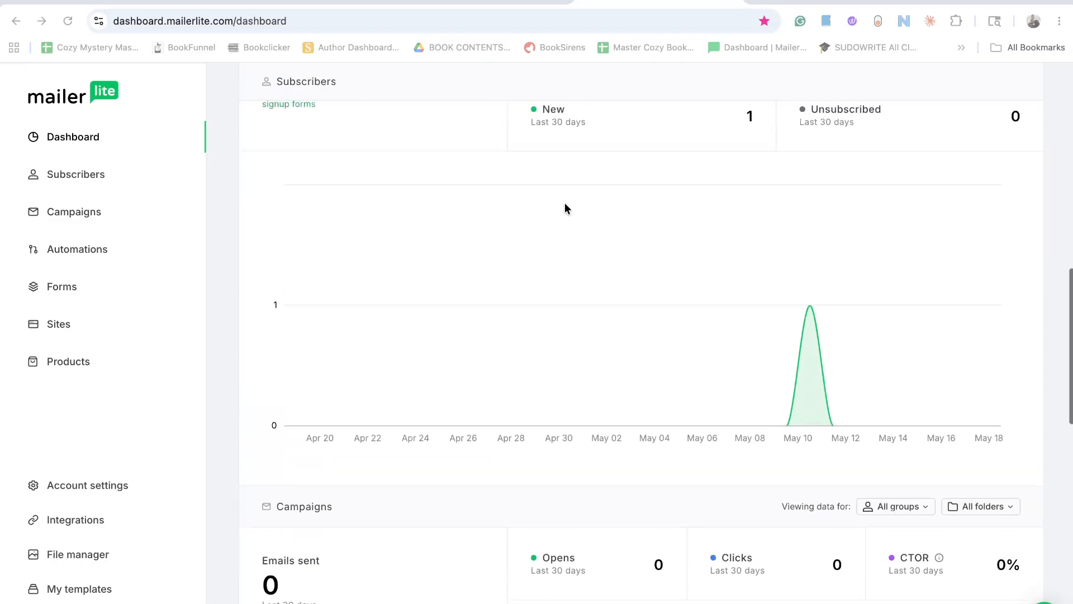
scroll(565, 208, down, 7)
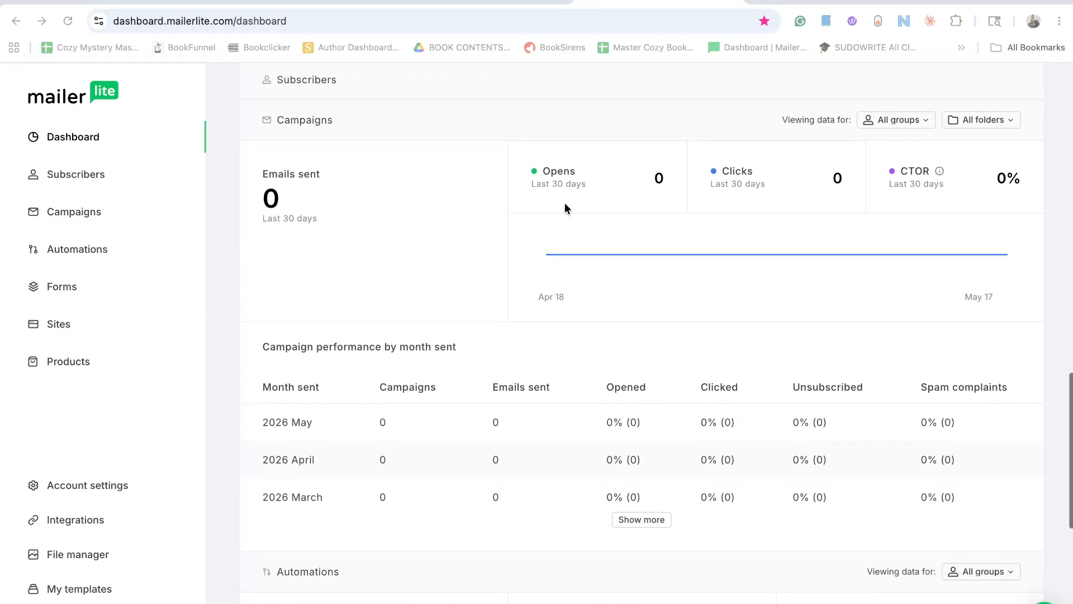
scroll(565, 208, up, 18)
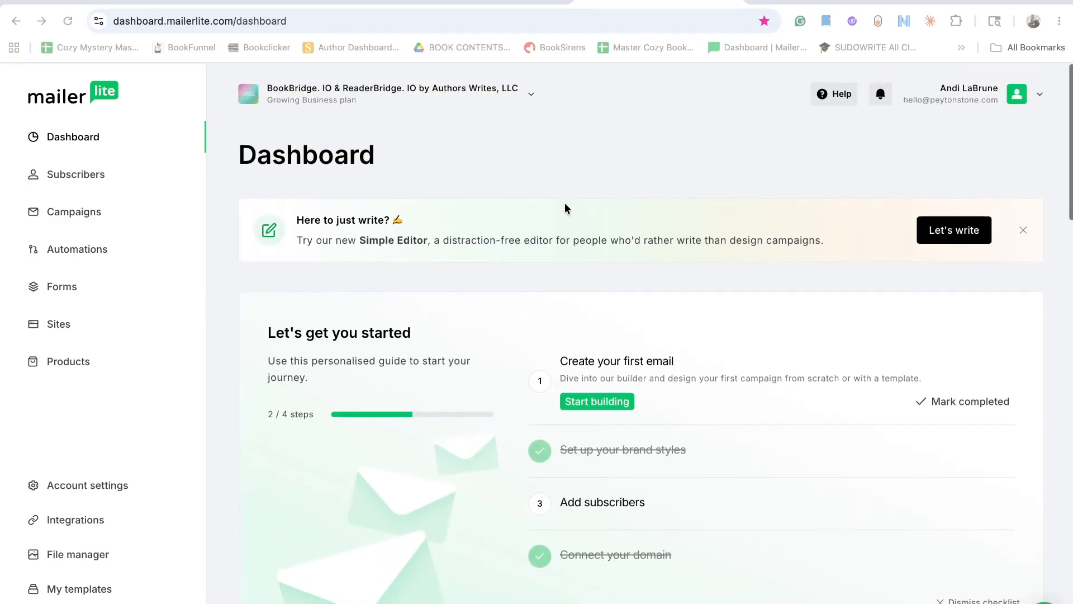
scroll(565, 208, down, 2)
scroll(565, 207, up, 2)
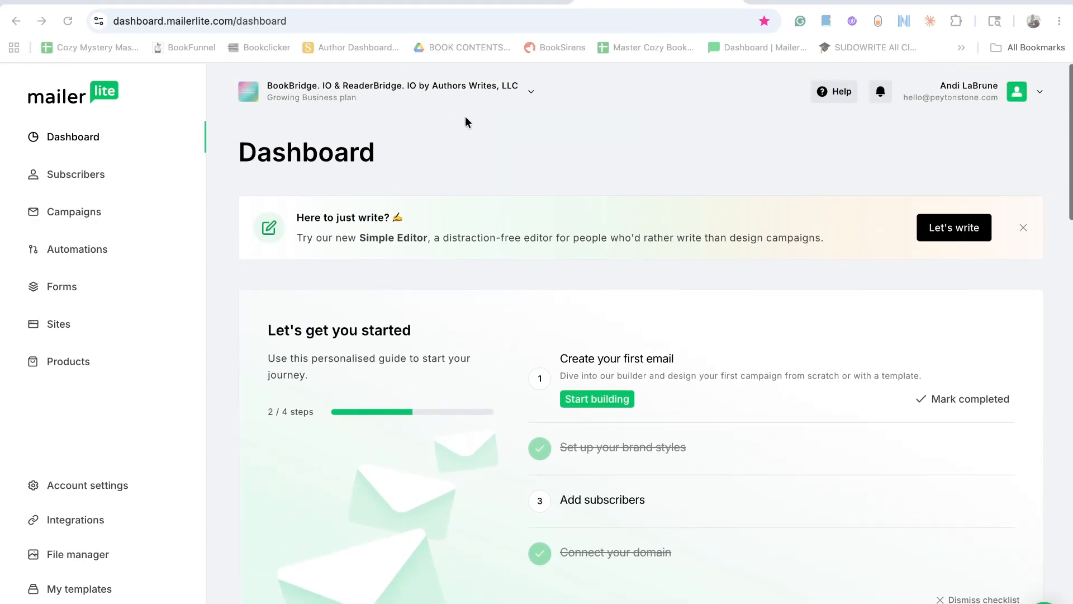
Switch MailerLite to the author's Authors Writes account and look over its subscriber and campaign performance.
click(452, 85)
click(314, 127)
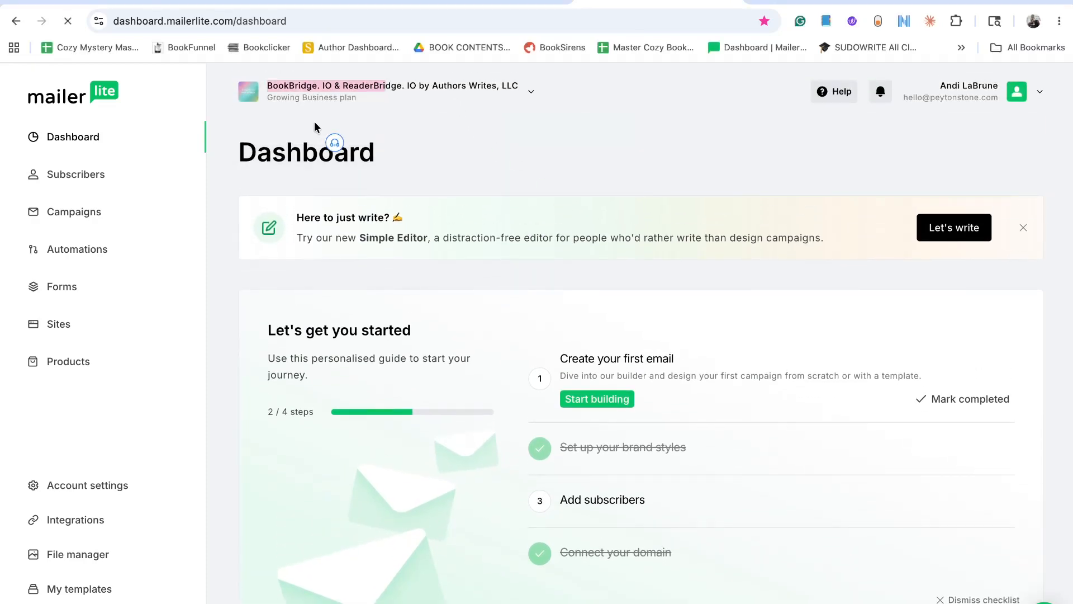
click(562, 411)
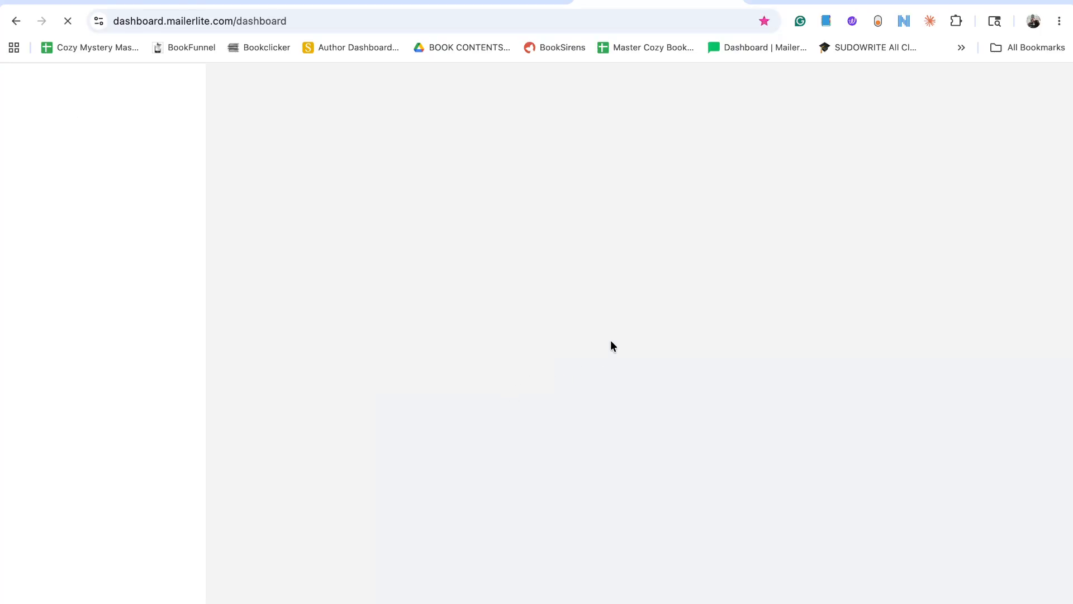
scroll(619, 332, down, 8)
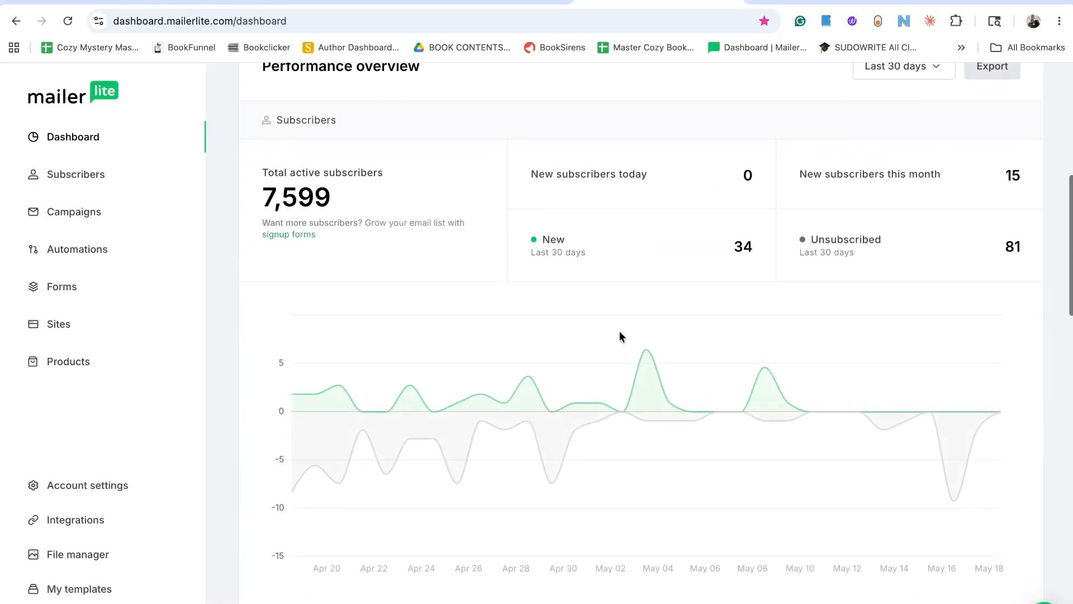
scroll(619, 336, down, 7)
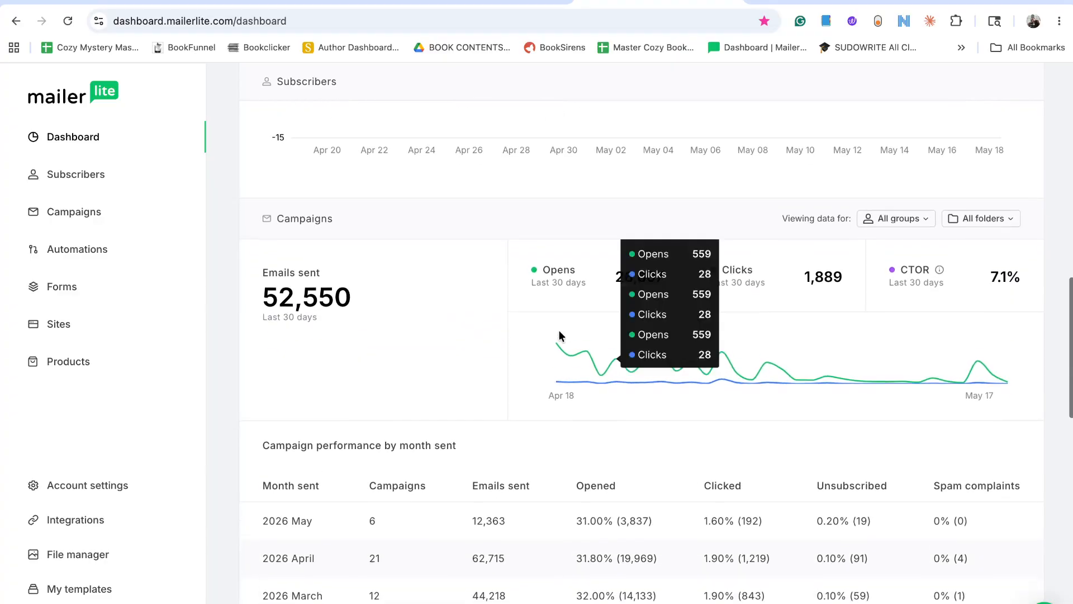
scroll(559, 335, down, 1)
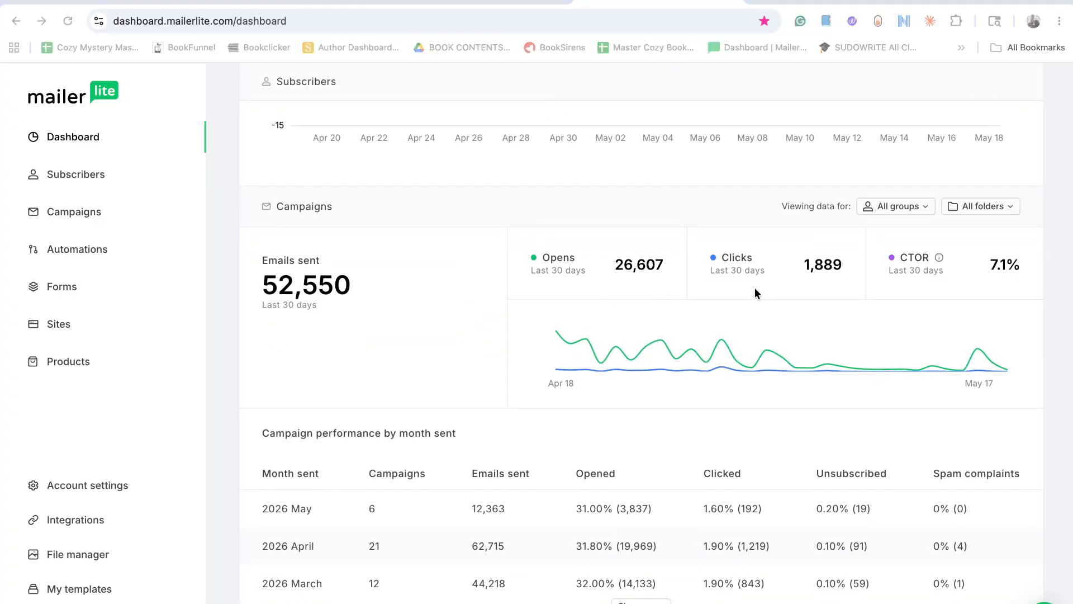
scroll(754, 287, up, 1)
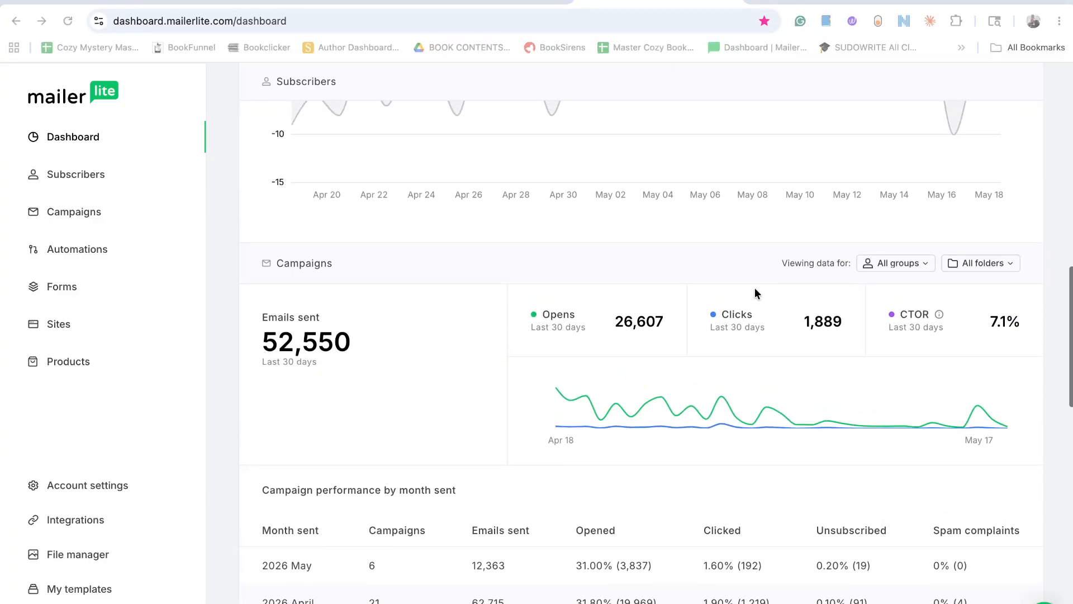
Open the subscriber groups in MailerLite and look over each group's subscriber count, open rate and click rate.
click(74, 173)
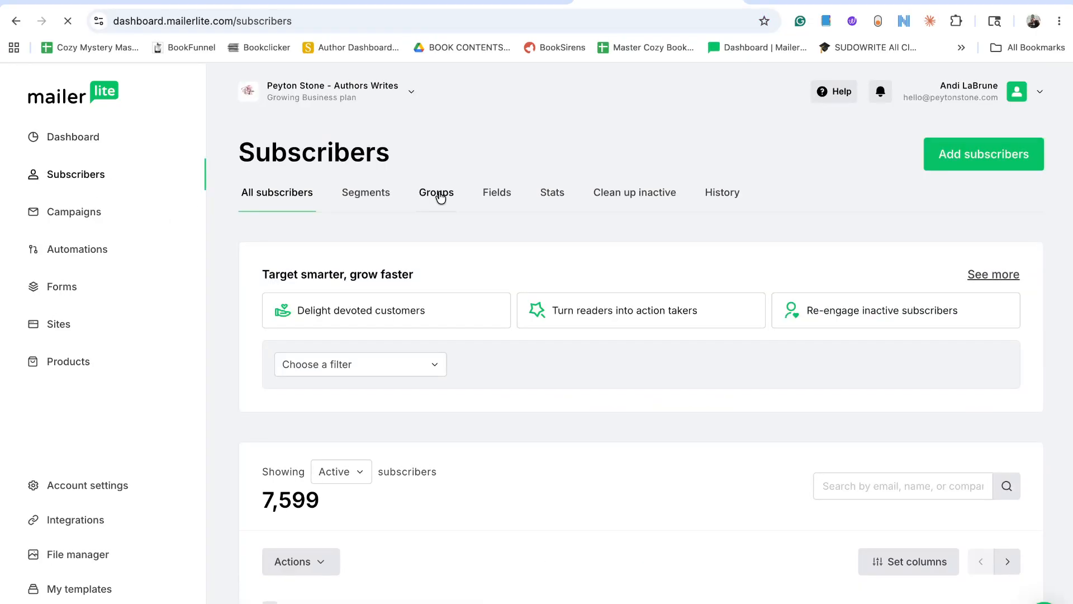
click(437, 193)
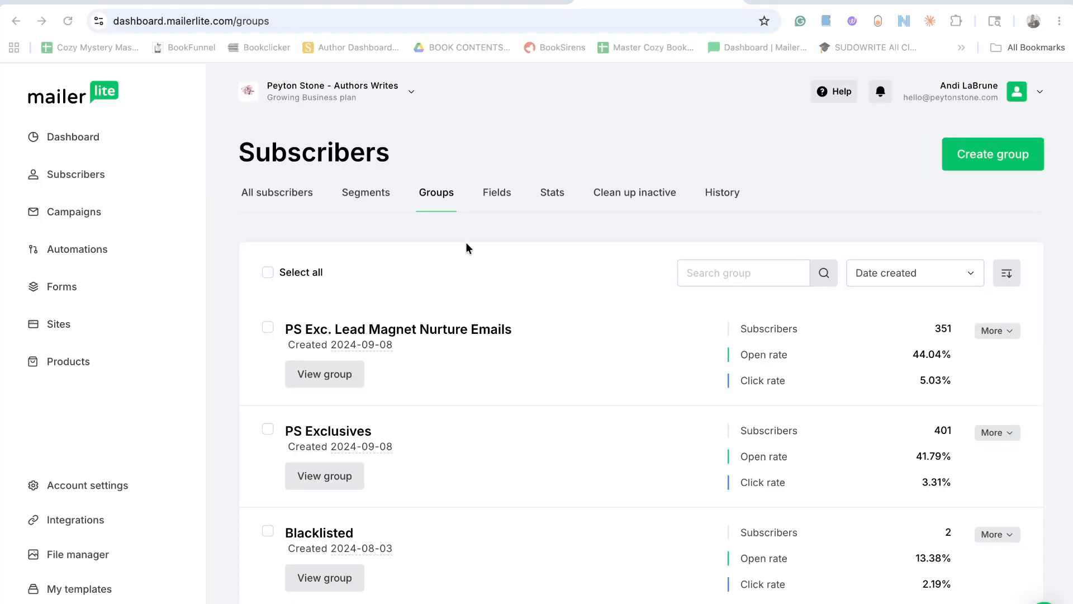
scroll(466, 243, down, 9)
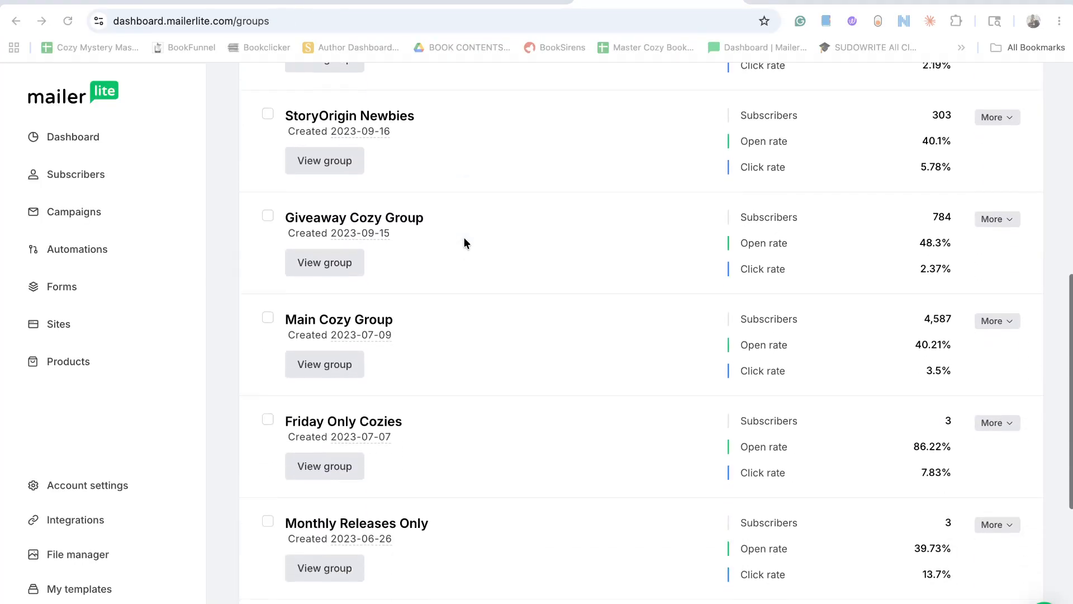
scroll(464, 240, down, 6)
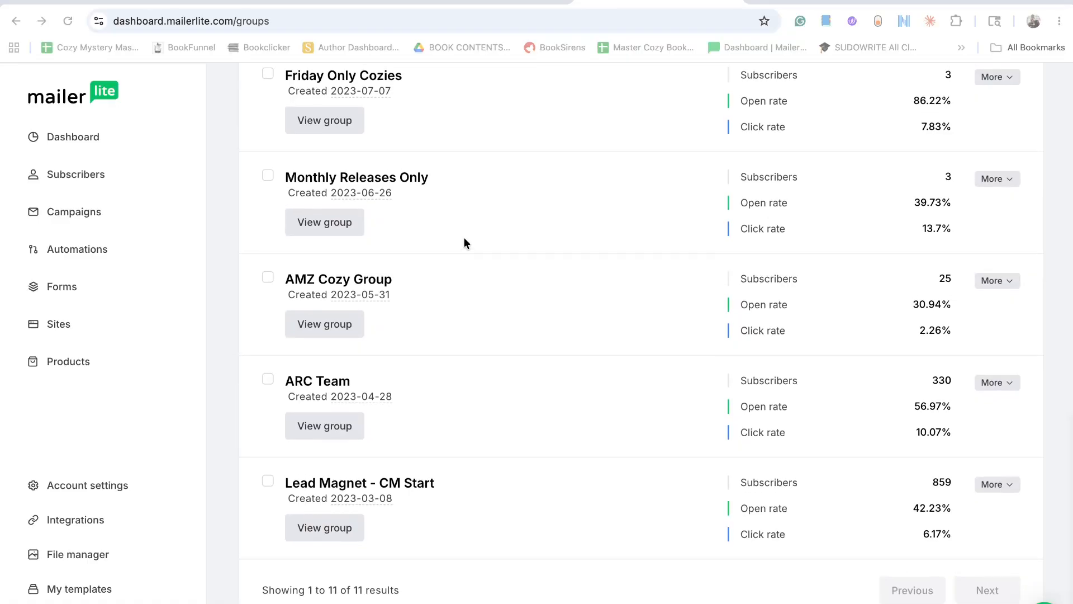
scroll(588, 169, up, 15)
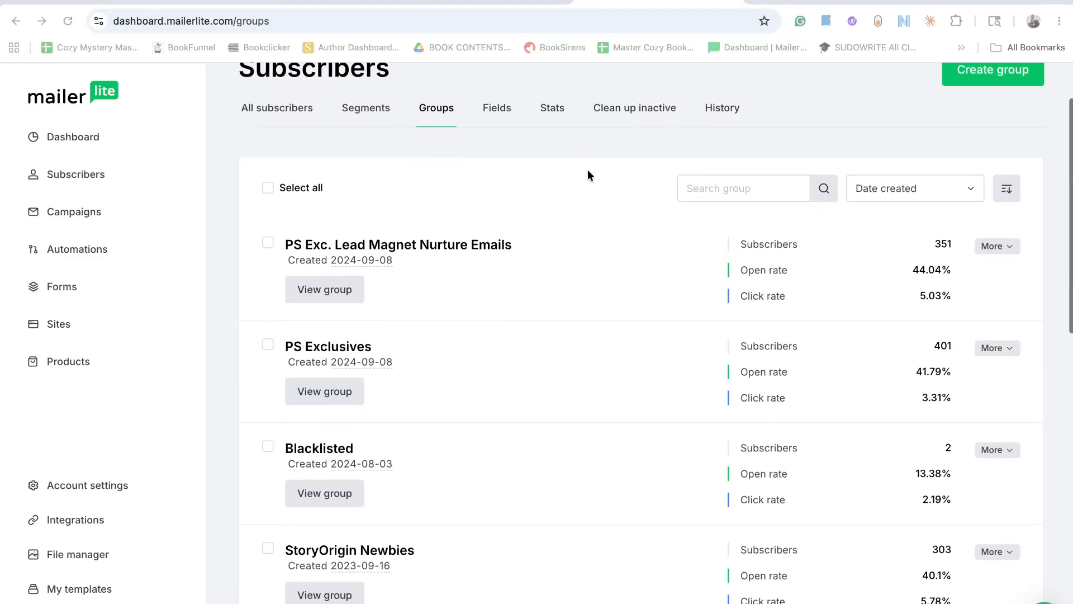
scroll(588, 169, down, 3)
scroll(588, 175, down, 1)
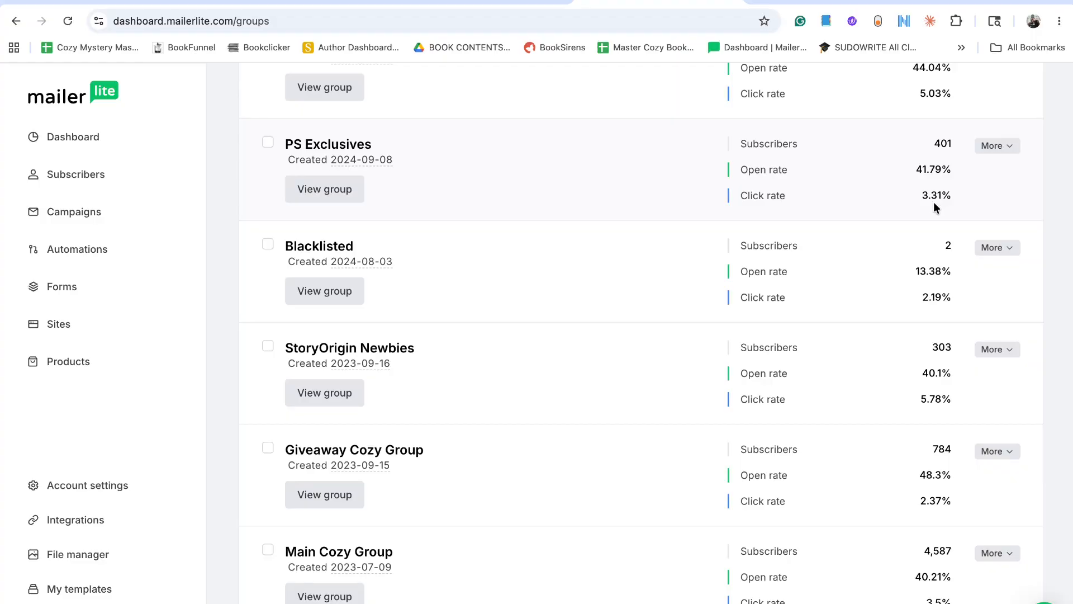
Take a screenshot of the MailerLite groups page and crop it to the PS Exclusives group with its stats.
key(super+shift+3)
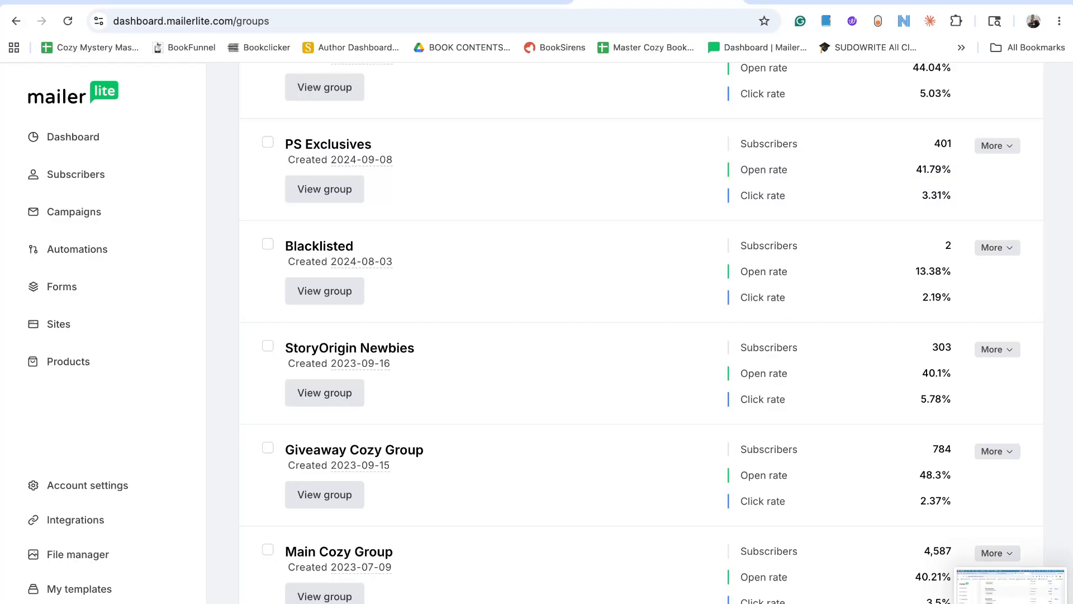
click(1011, 586)
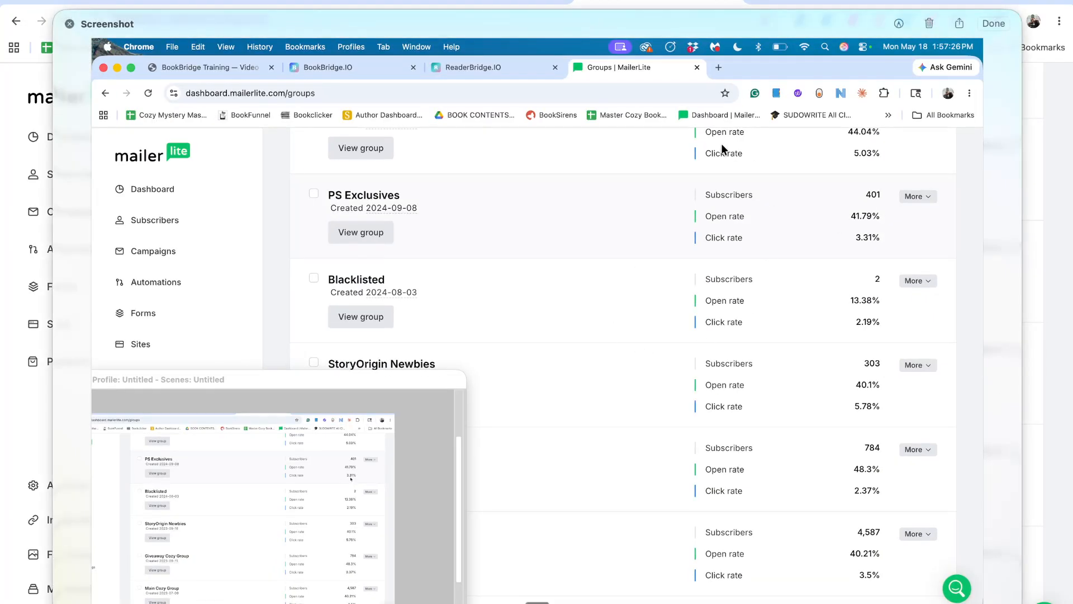
click(899, 23)
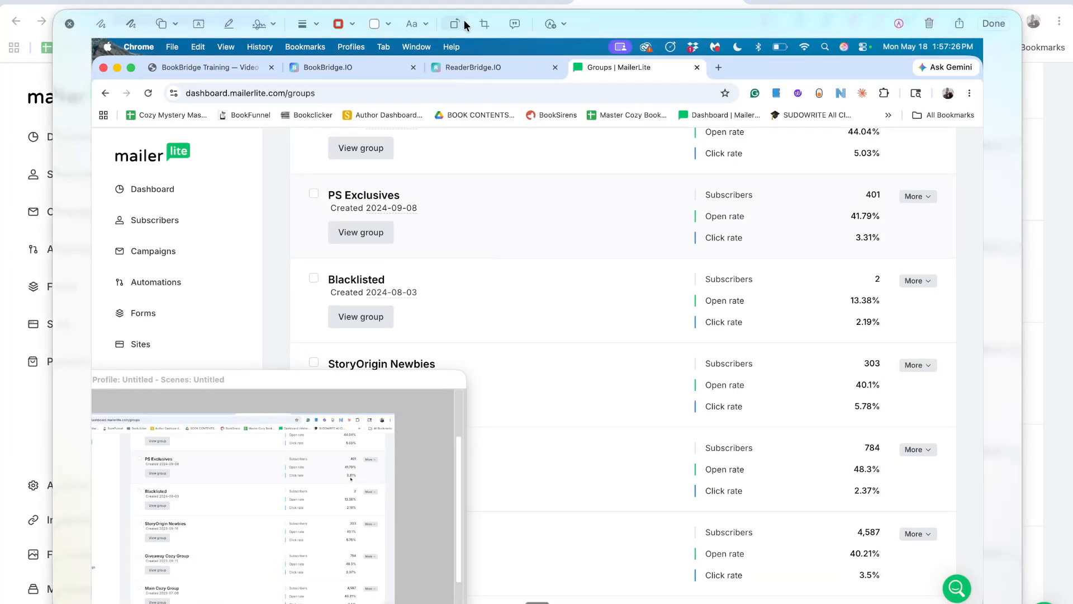
click(484, 25)
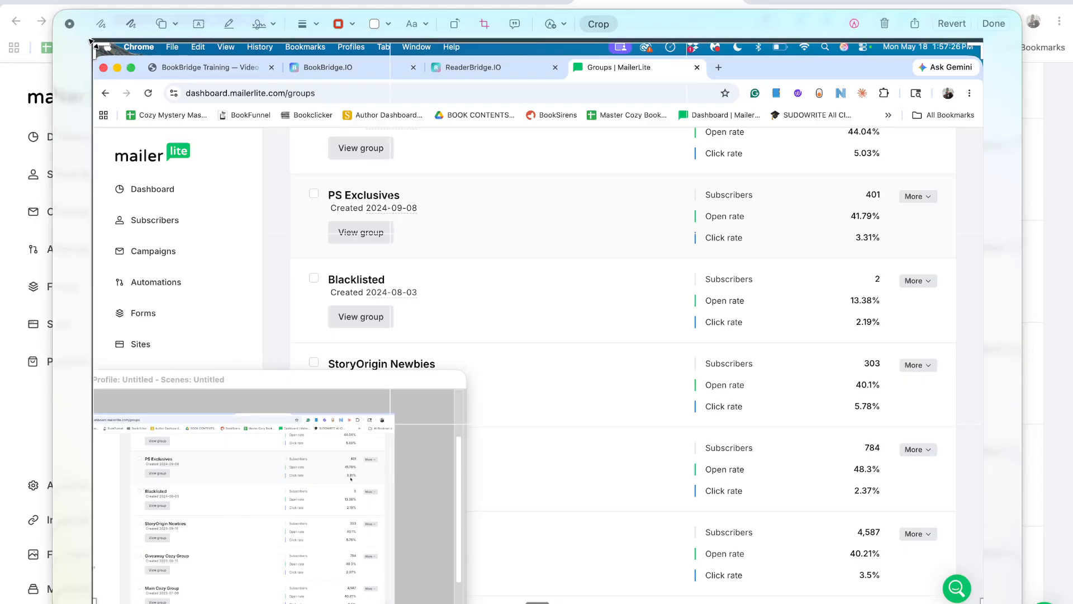
drag(92, 39, 286, 171)
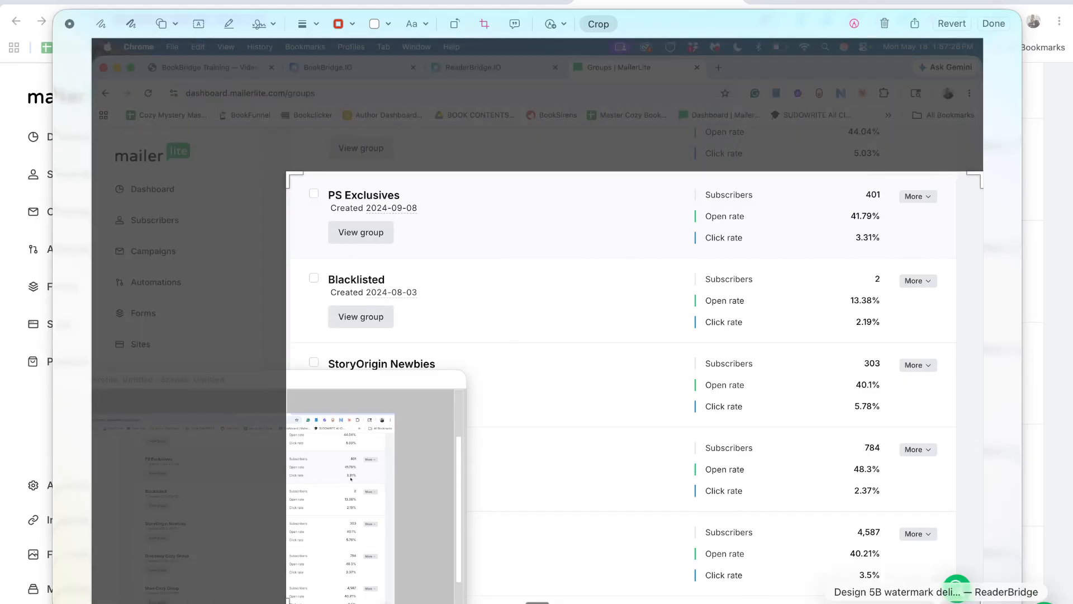
drag(972, 575, 896, 257)
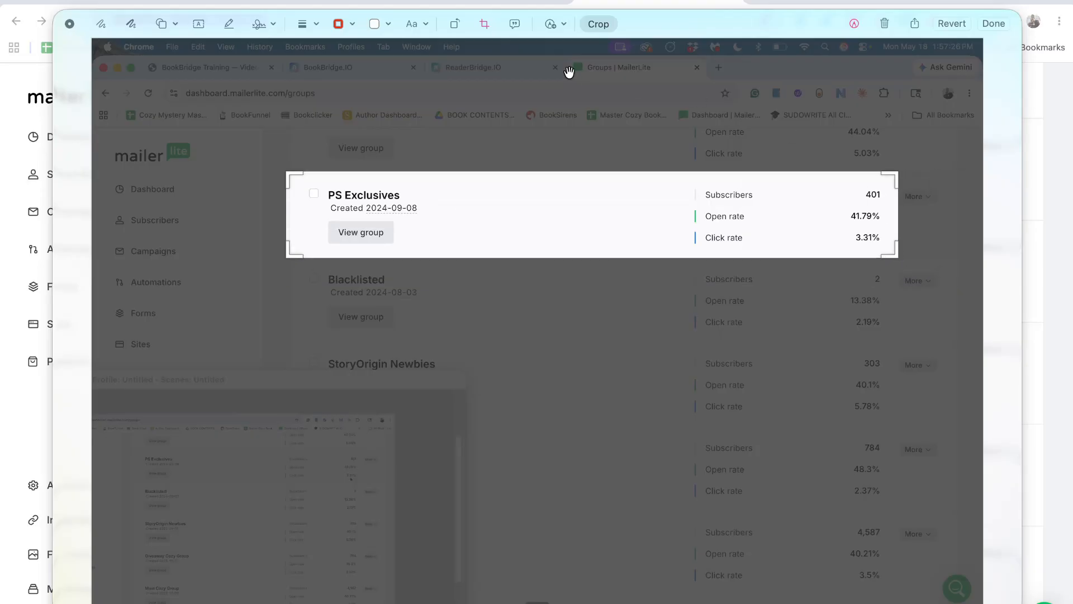
click(596, 23)
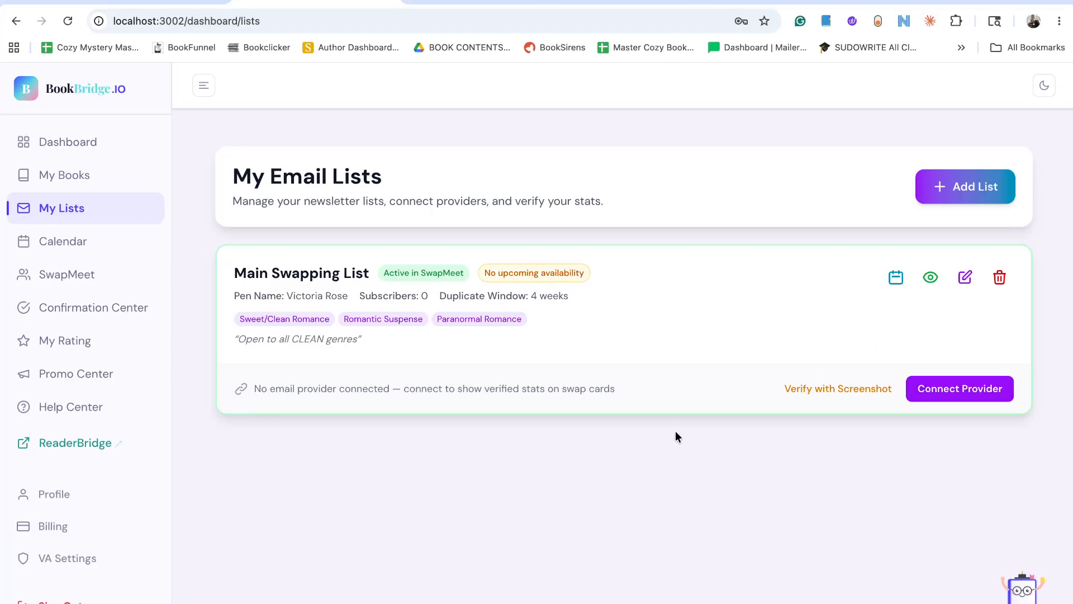
Start screenshot verification for Main Swapping List in BookBridge with email provider Other and a subscriber count of 401.
click(807, 388)
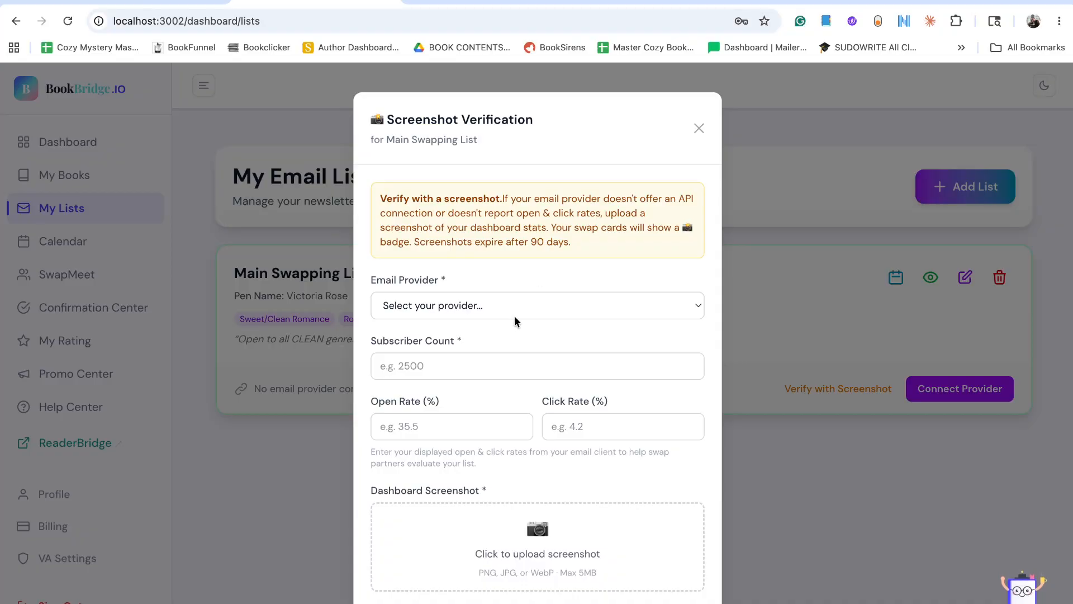
click(538, 304)
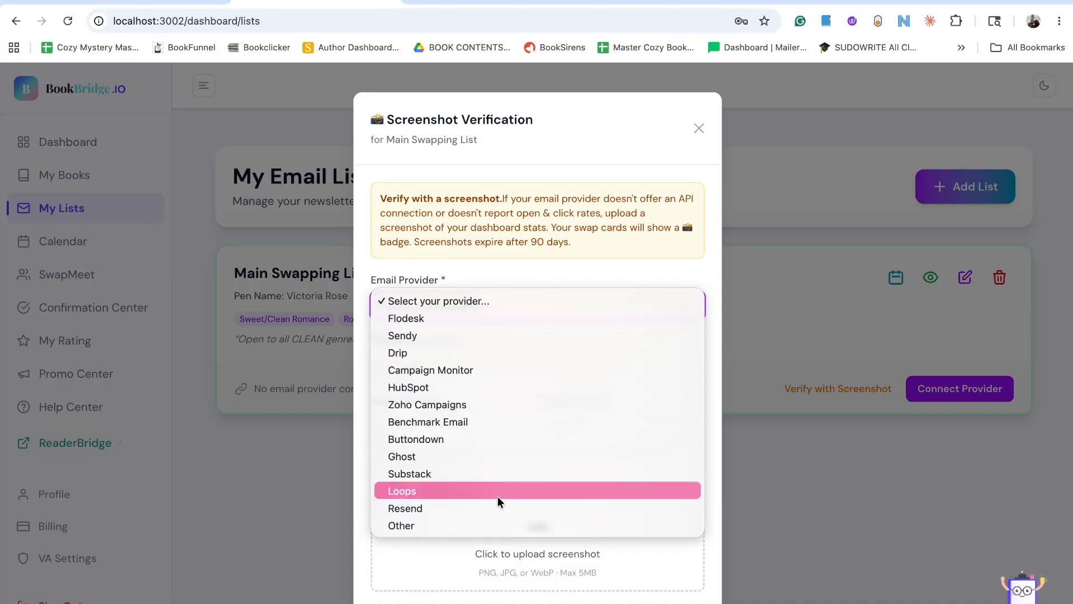
click(488, 525)
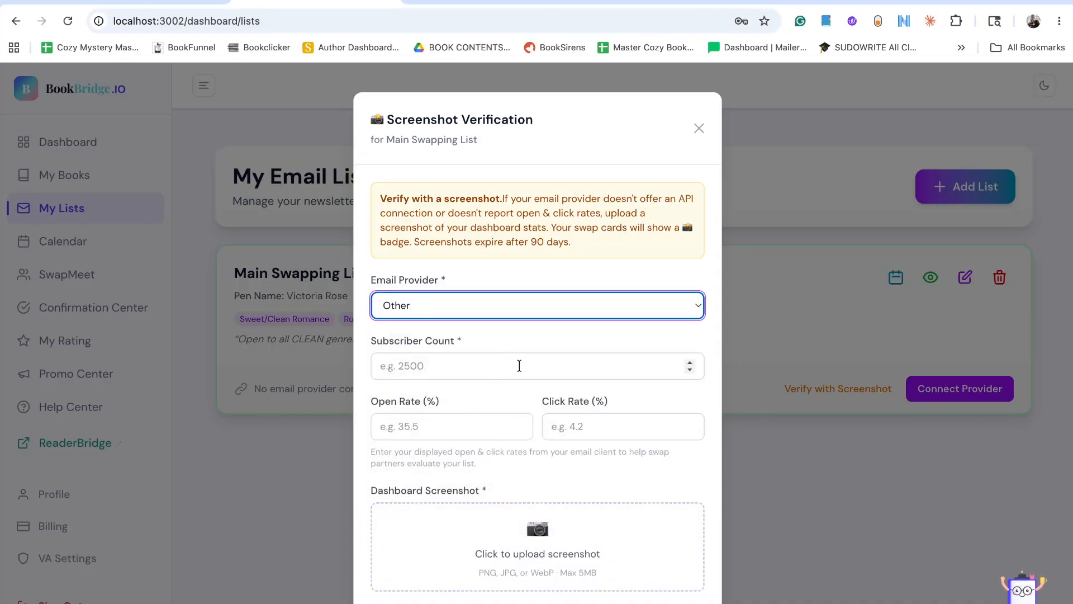
click(504, 366)
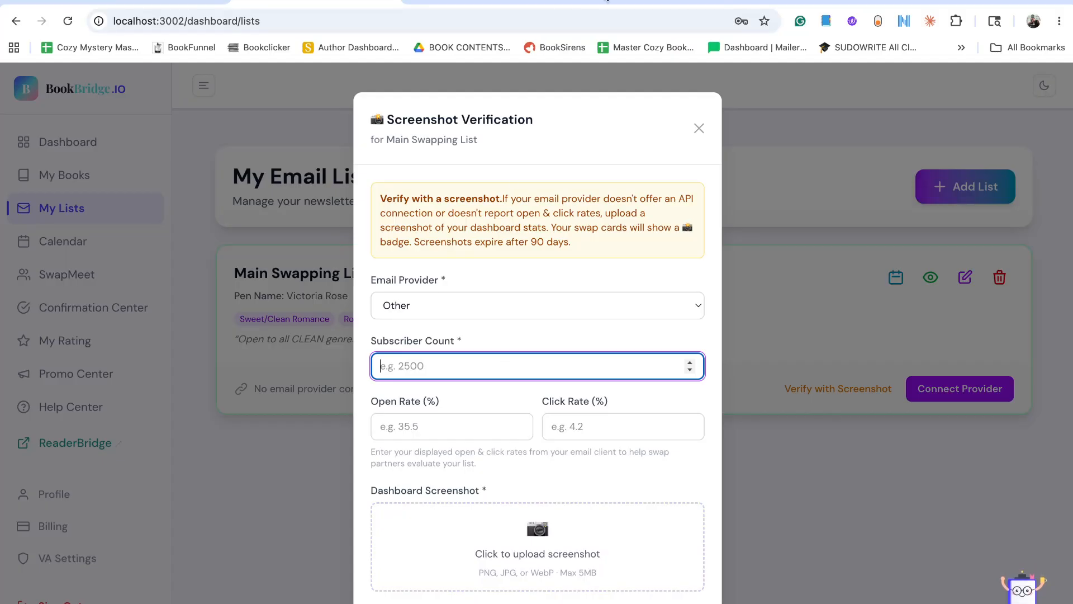
text(401)
Enter an open rate of 41% and a click rate of 3.3%, checking the PS Exclusives stats in MailerLite.
key(super+Tab)
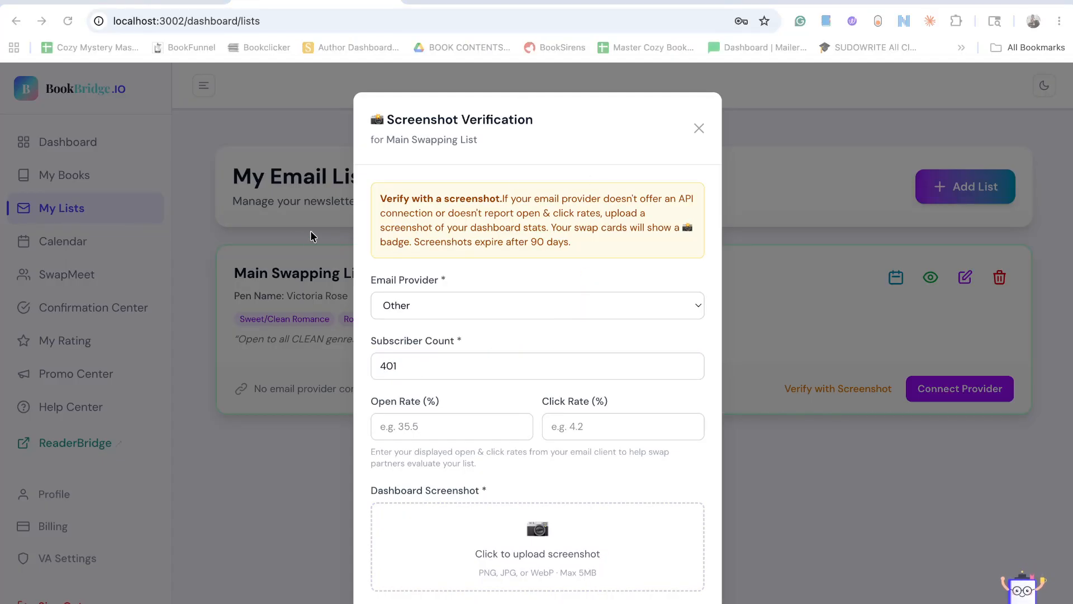
key(super+Tab)
click(424, 428)
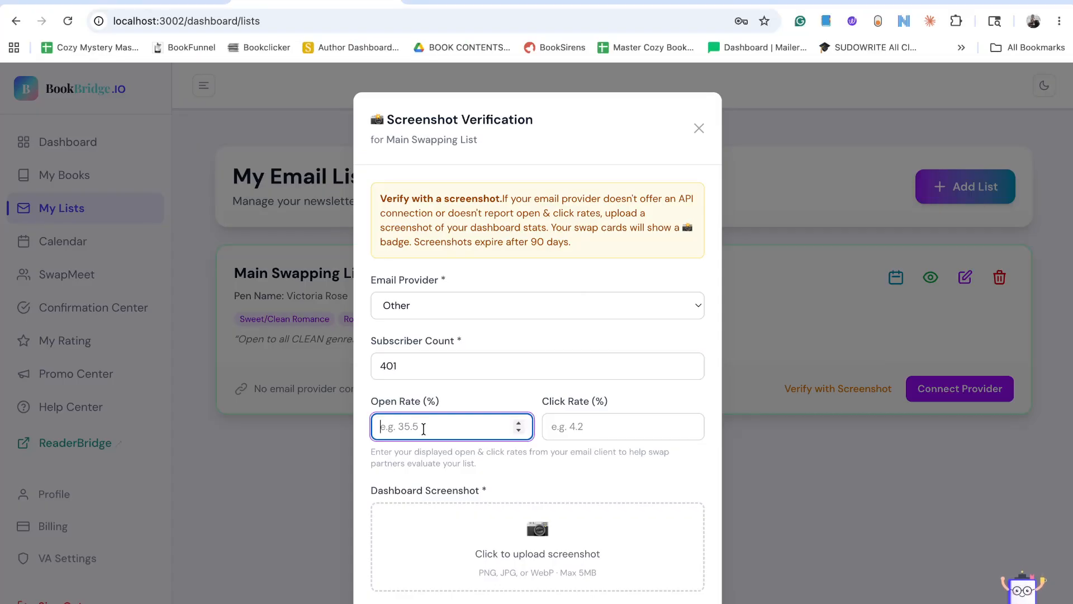
text(41)
click(596, 431)
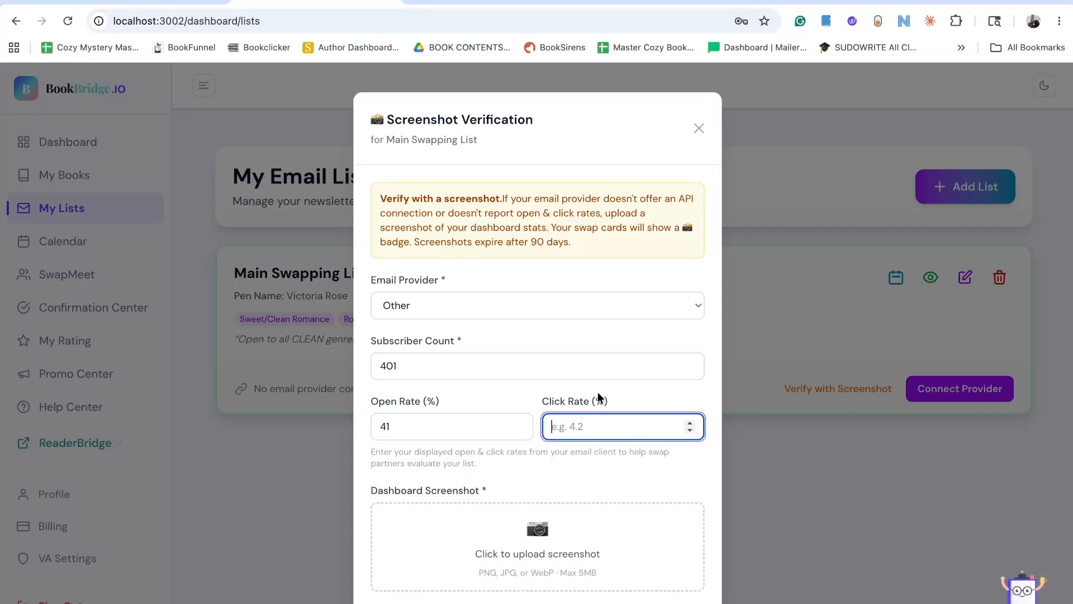
click(633, 1)
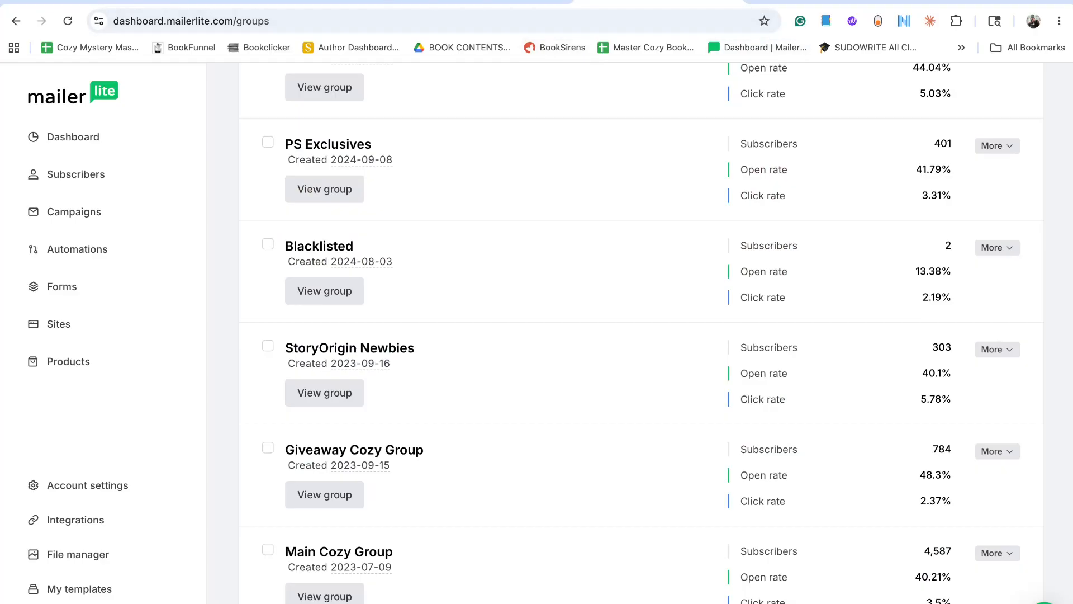
key(ctrl+shift+Tab)
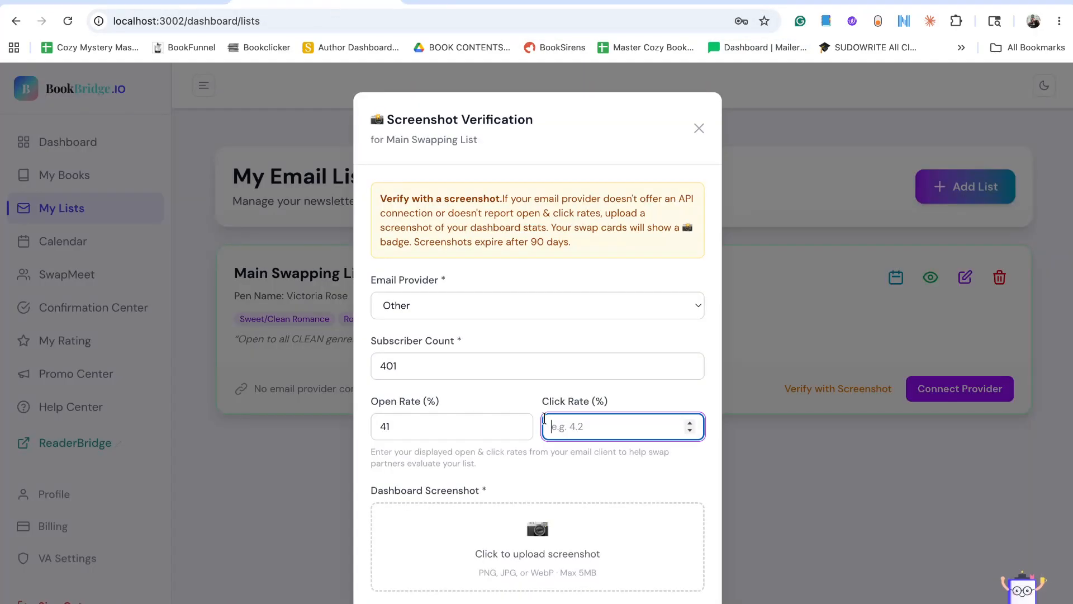
text(3.3)
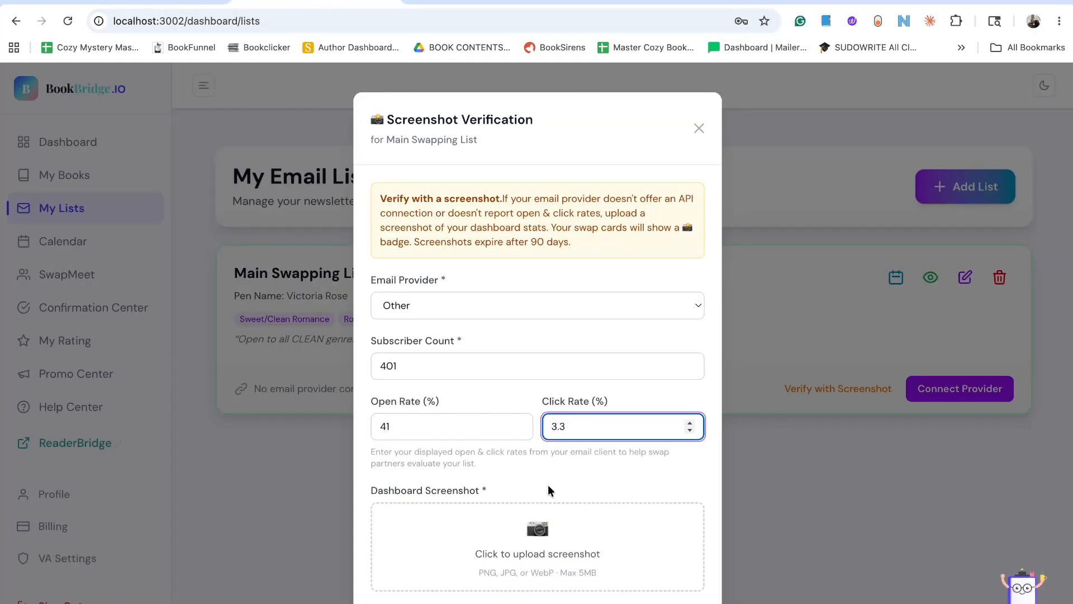
Upload "Screenshot 2026-05-18 at 1.57.26 PM" from the screen recording folder in Documents as the dashboard screenshot.
click(547, 553)
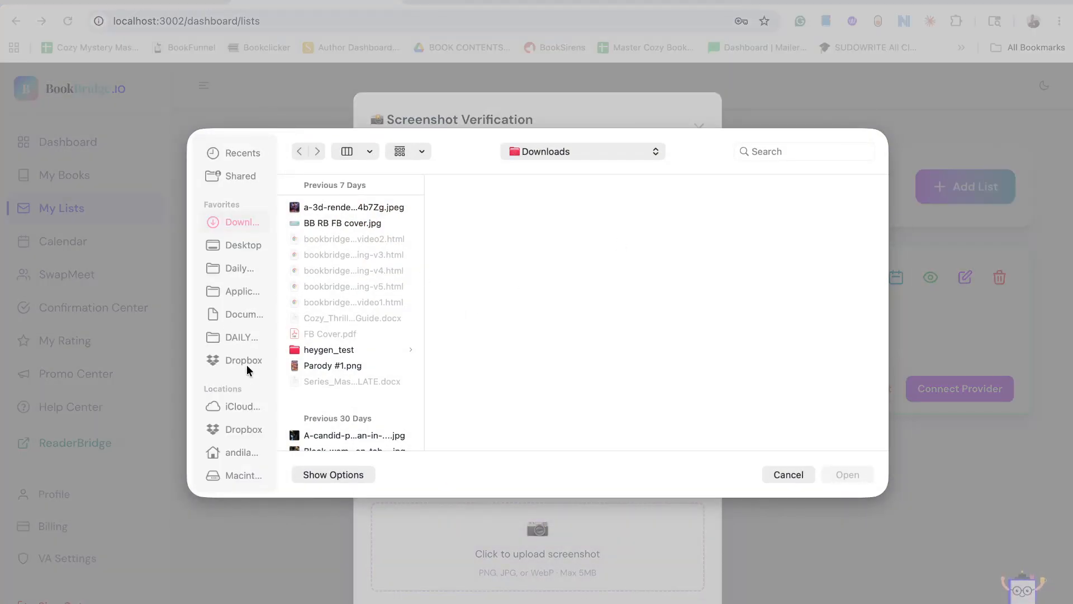
click(239, 314)
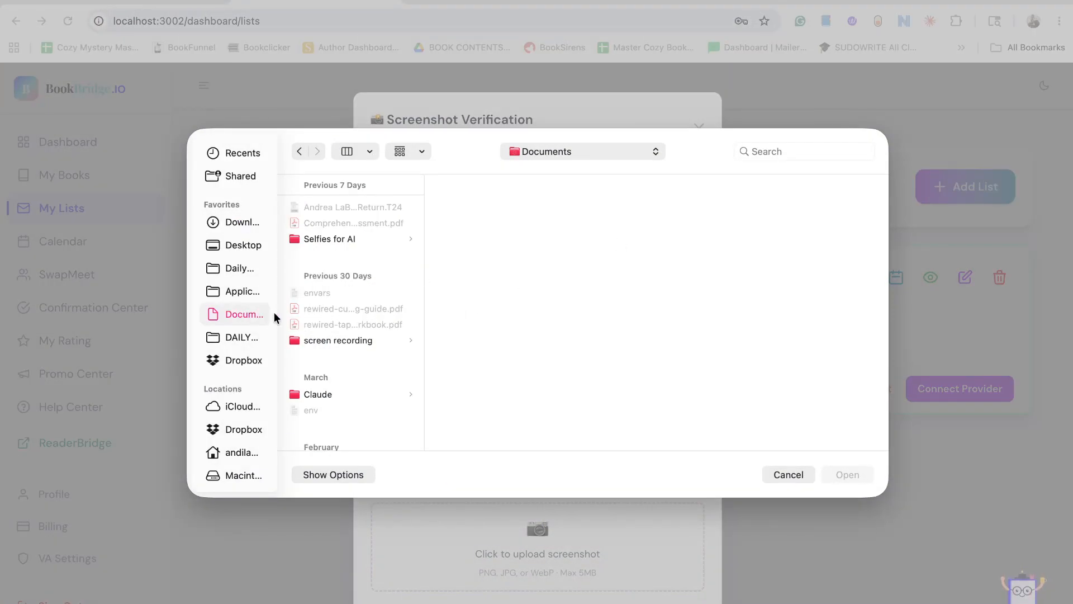
click(329, 341)
click(475, 207)
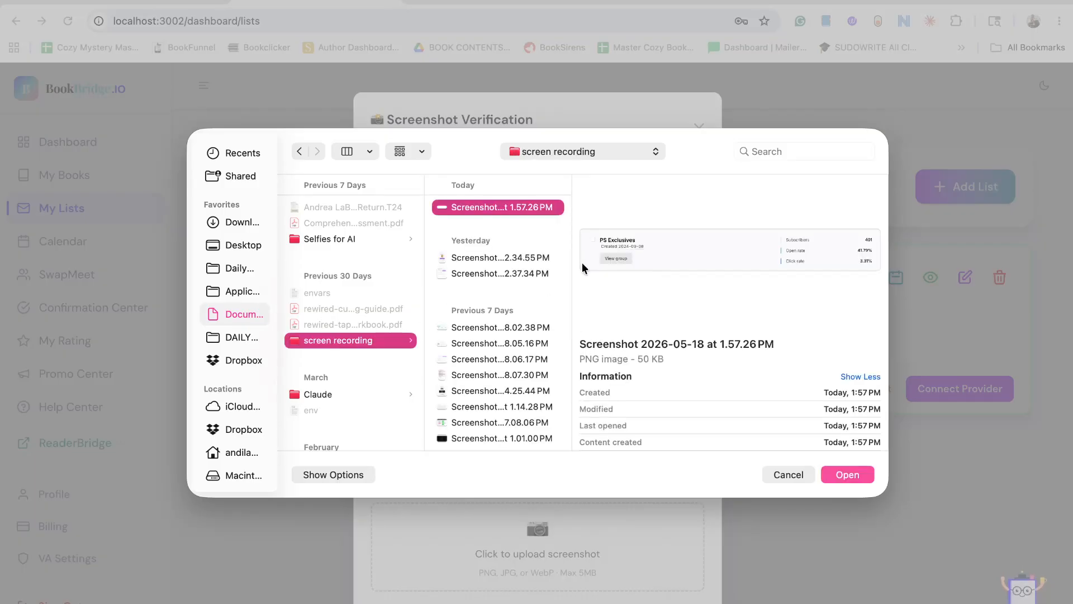
click(848, 472)
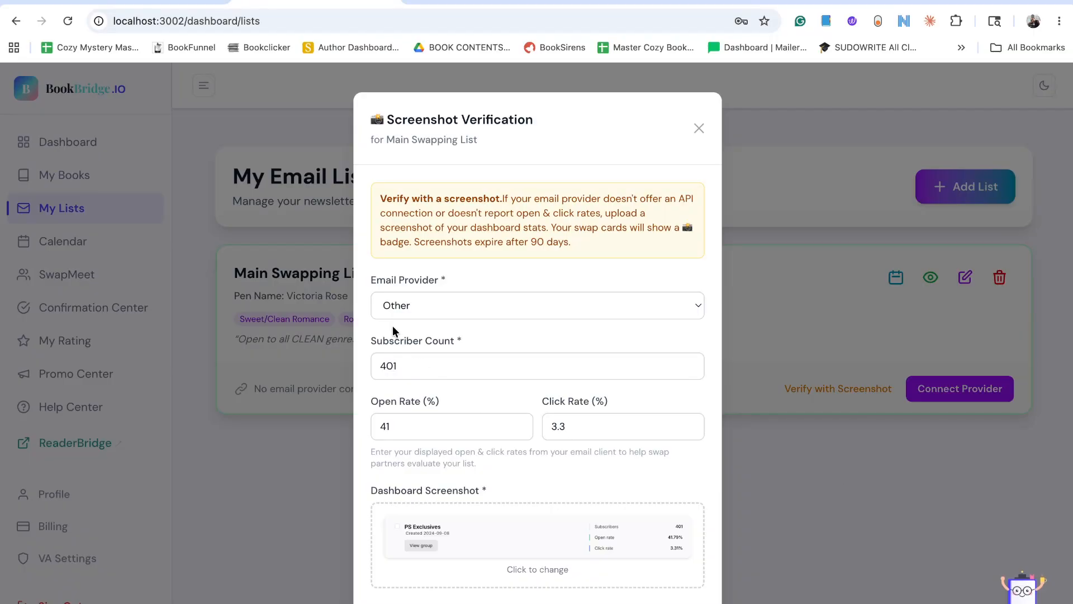
Allow swap partners to view the screenshot and submit the verification for Main Swapping List.
scroll(508, 277, down, 3)
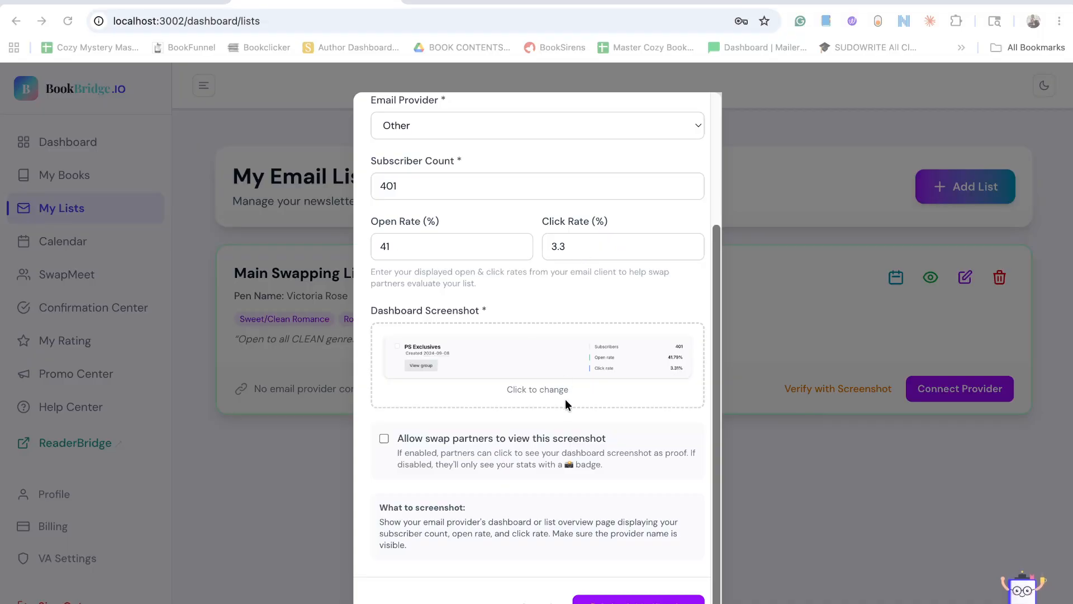
scroll(508, 421, down, 1)
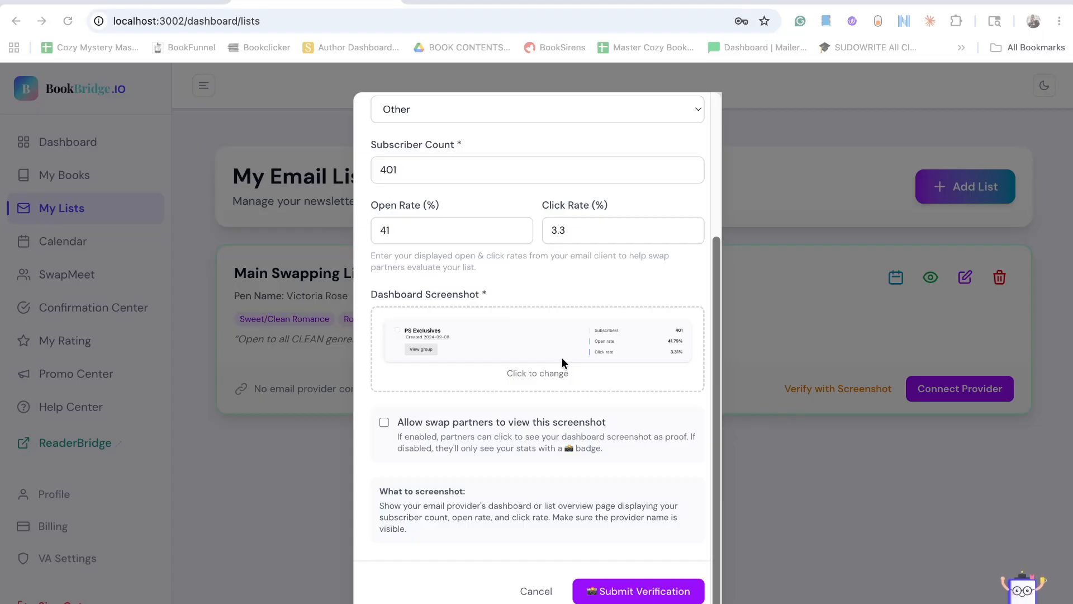
click(385, 422)
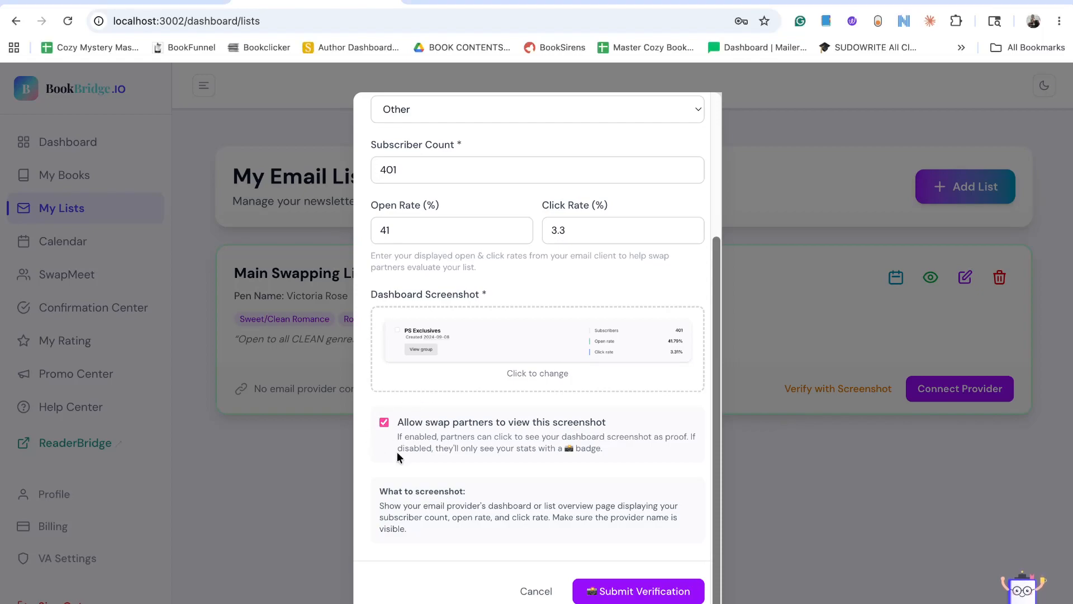
click(626, 591)
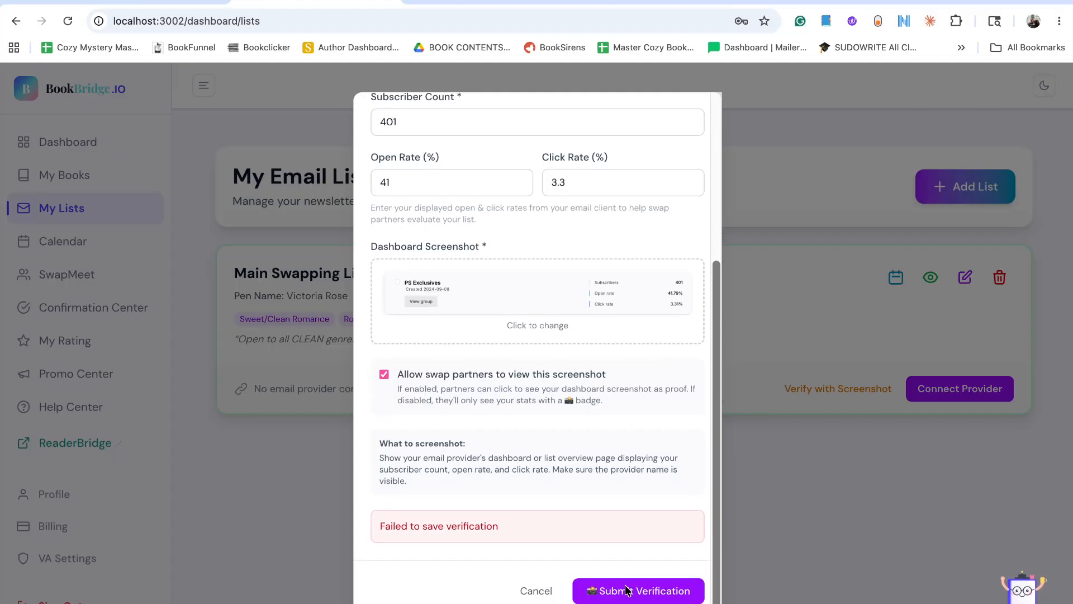
click(629, 593)
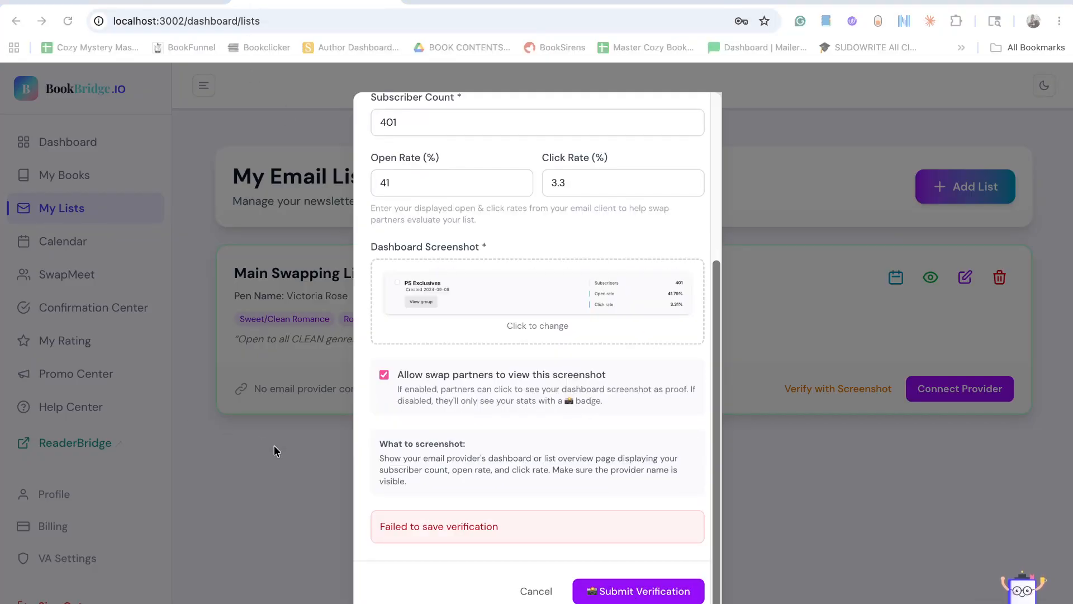
click(329, 484)
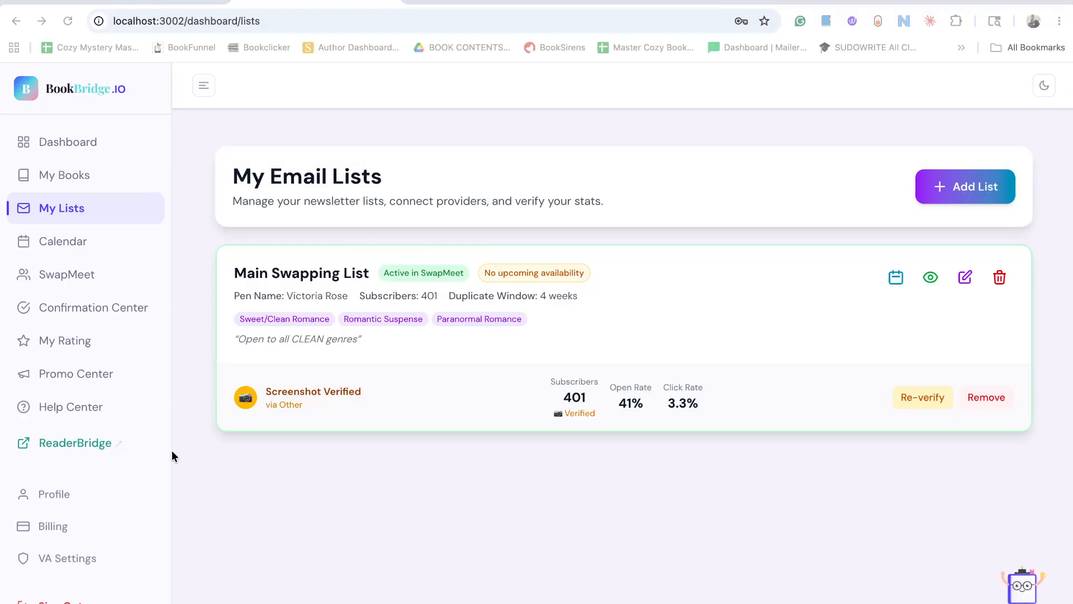
Return to the BookBridge dashboard and look over the Getting Started progress and account totals.
click(70, 144)
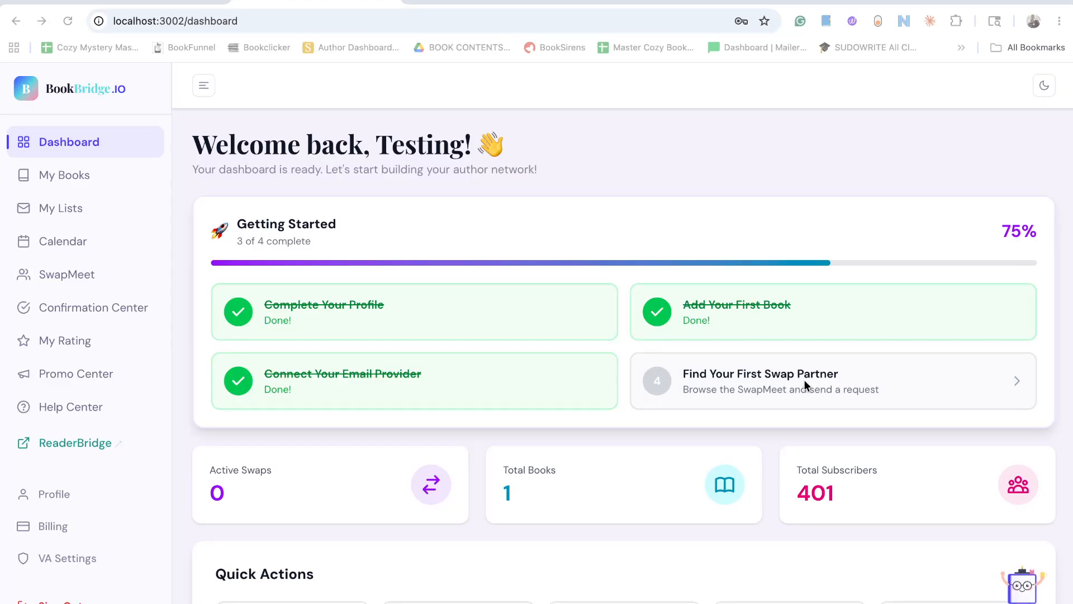
scroll(804, 380, down, 3)
scroll(804, 380, up, 1)
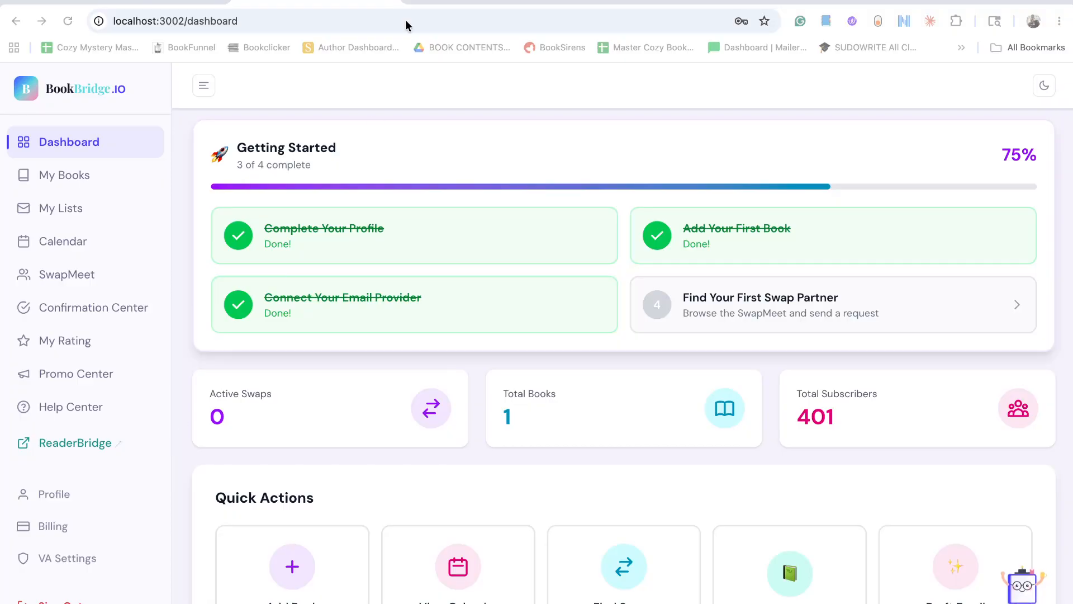
Switch to the ReaderBridge dashboard, reload it to sync the book from BookBridge, and open the File Vault.
click(423, 5)
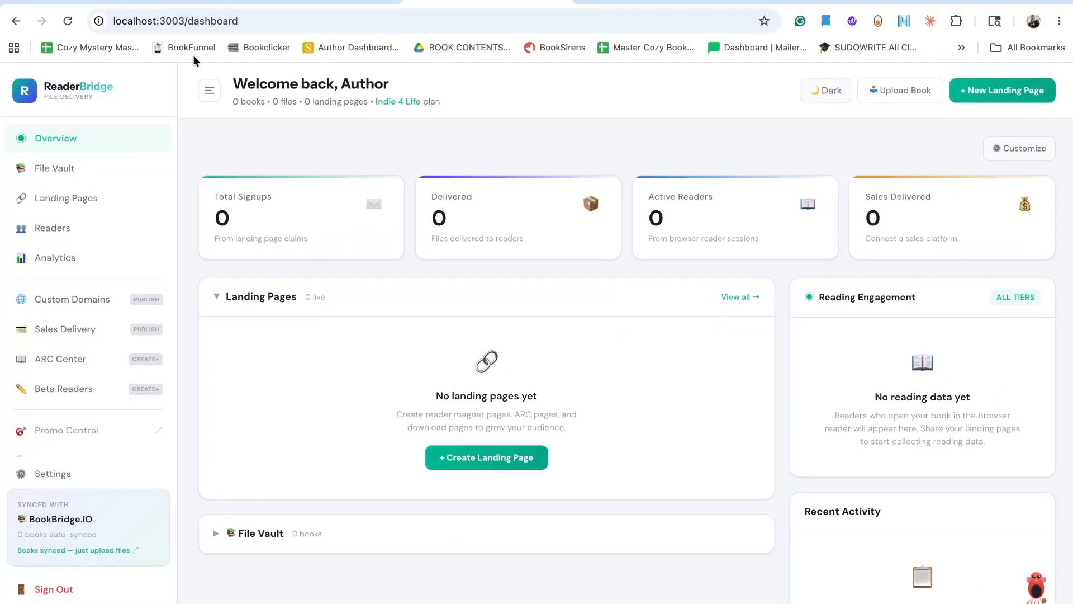
click(68, 21)
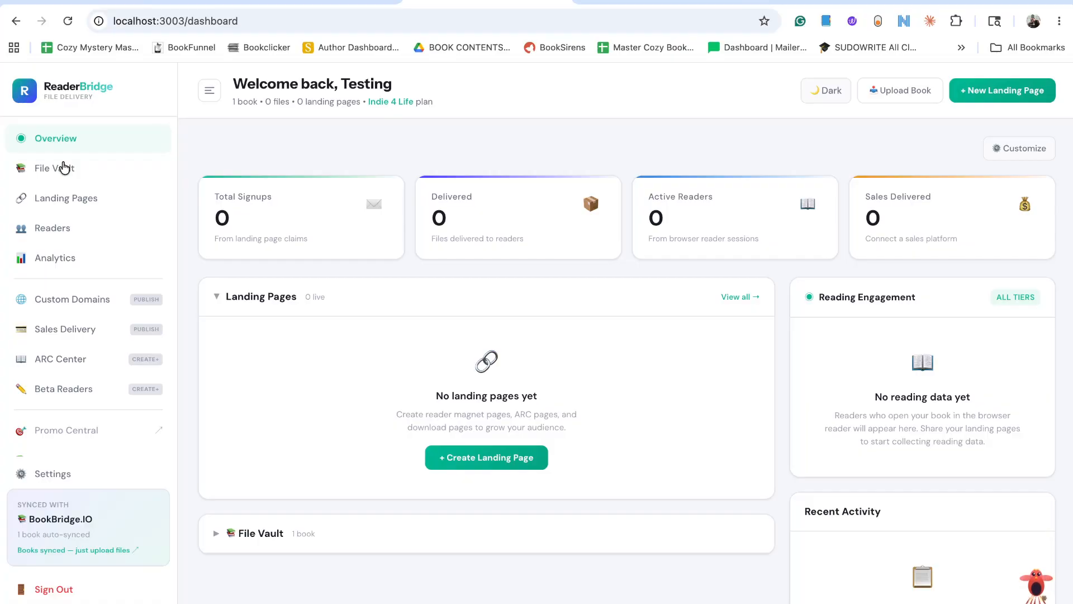
click(64, 168)
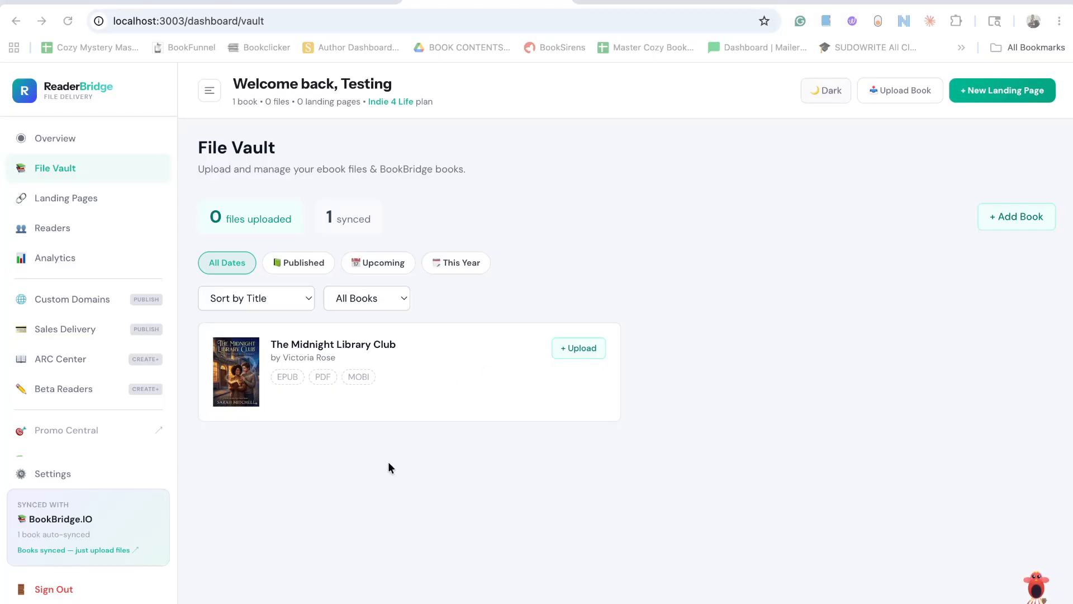
Upload "Murder At Magnolia Manor-wt97Tr9OvF.epub" from Downloads as the EPUB file of The Midnight Library Club.
click(580, 346)
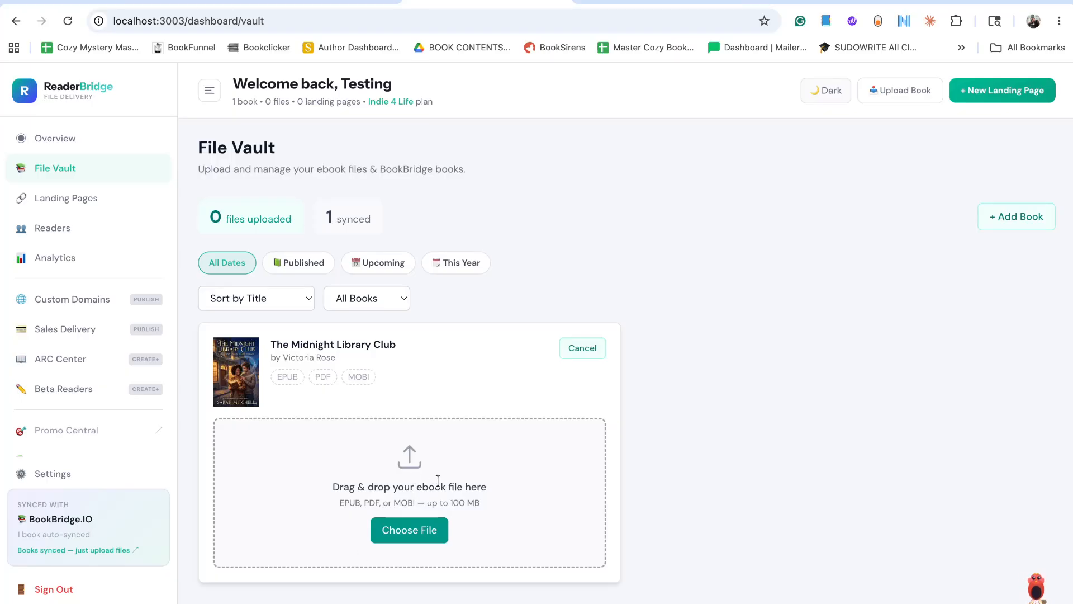
mouse_move(94, 602)
click(48, 600)
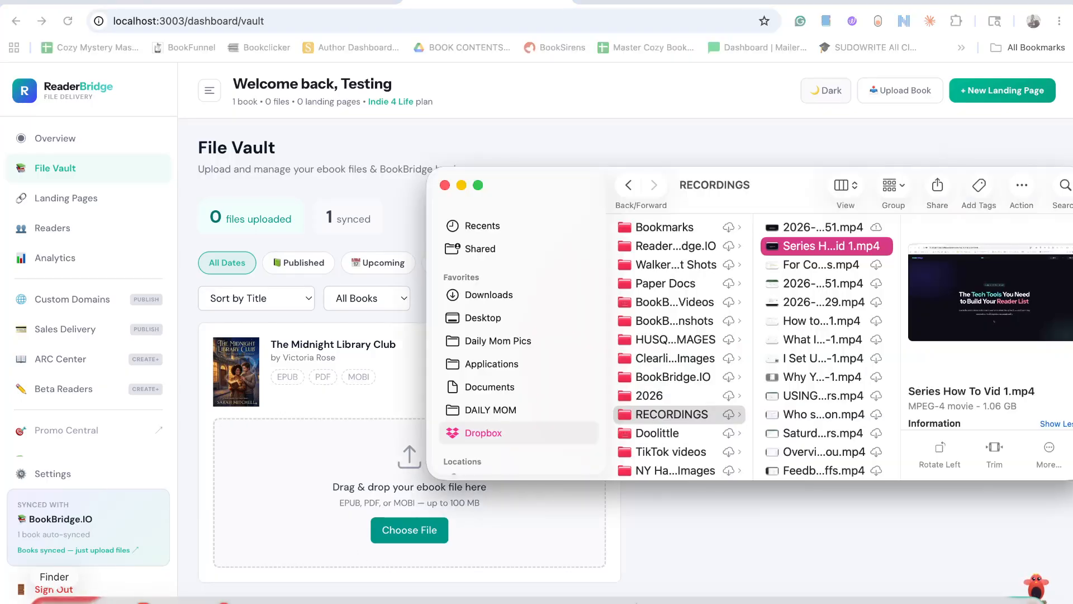
click(490, 295)
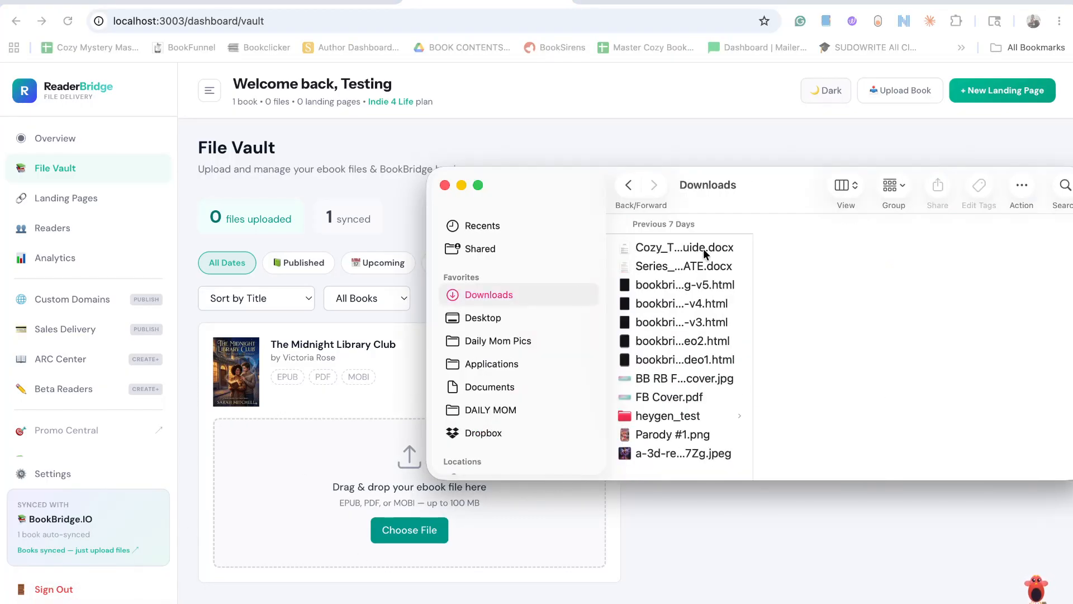
drag(725, 214, 637, 118)
scroll(603, 280, down, 3)
scroll(602, 280, down, 10)
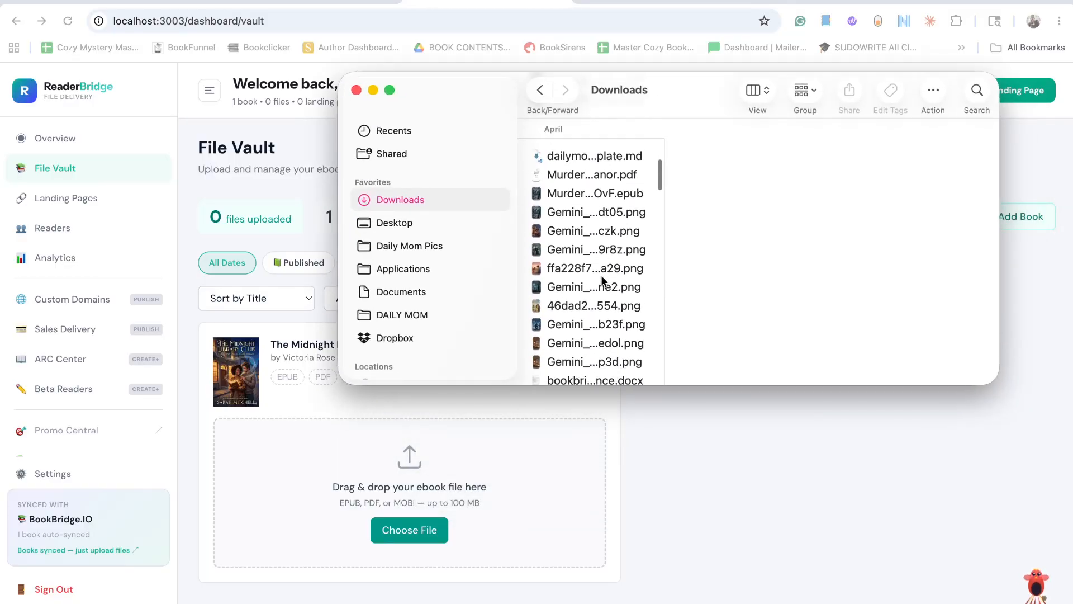
click(600, 231)
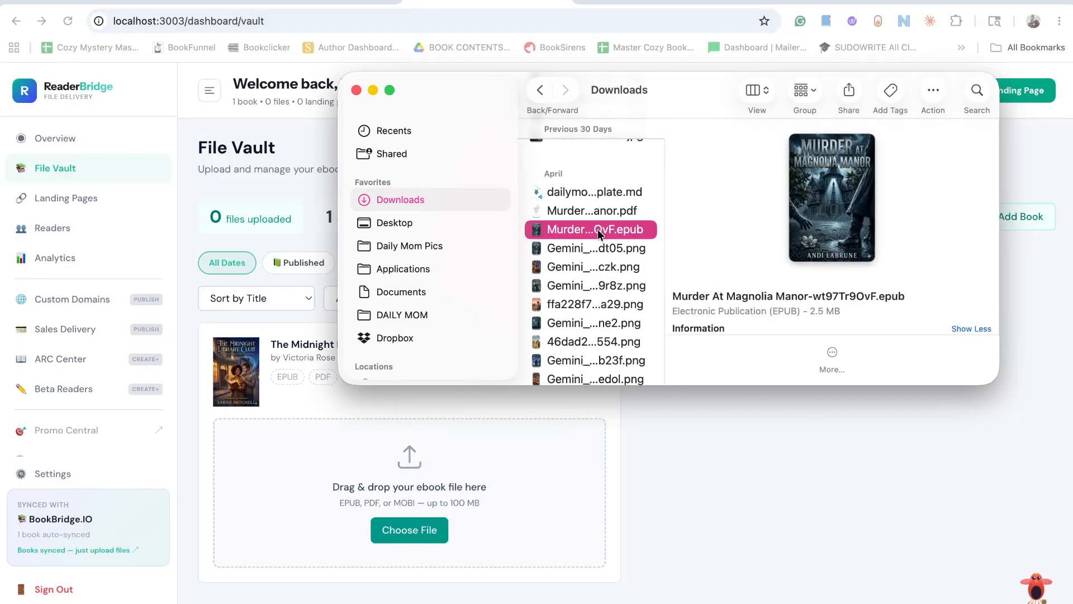
scroll(598, 258, down, 2)
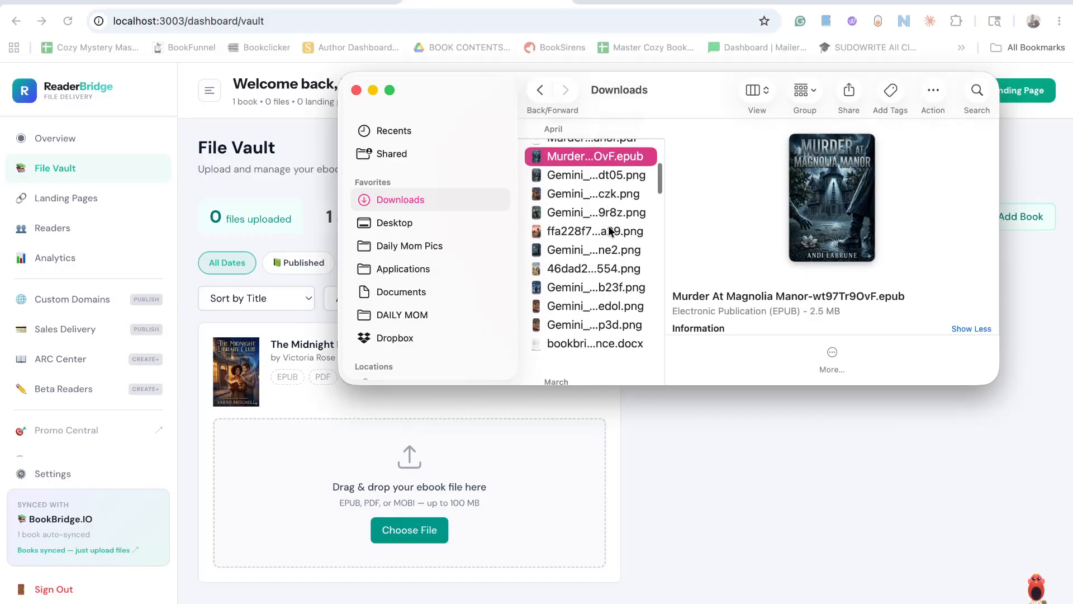
scroll(609, 230, down, 3)
scroll(607, 291, up, 2)
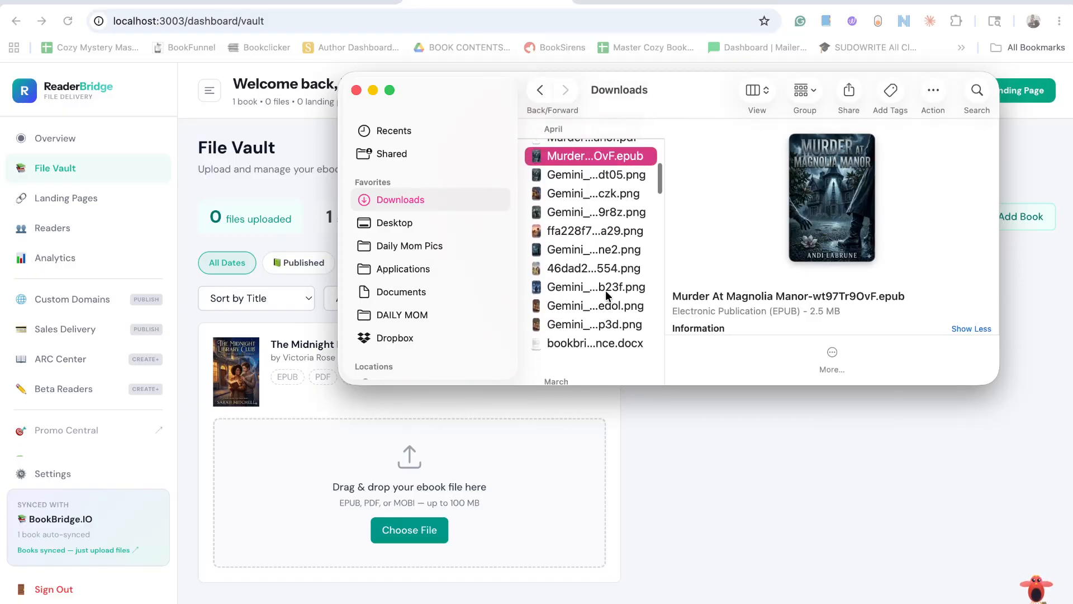
drag(582, 156, 380, 492)
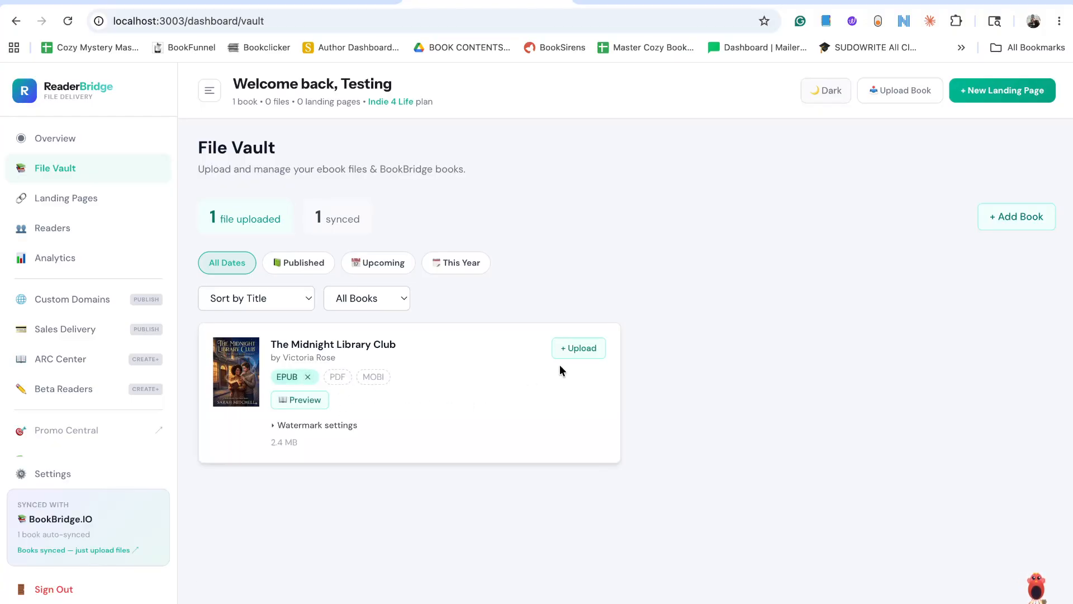
Add "Murder At Magnolia Manor.pdf" from Downloads as the PDF file of The Midnight Library Club.
click(573, 347)
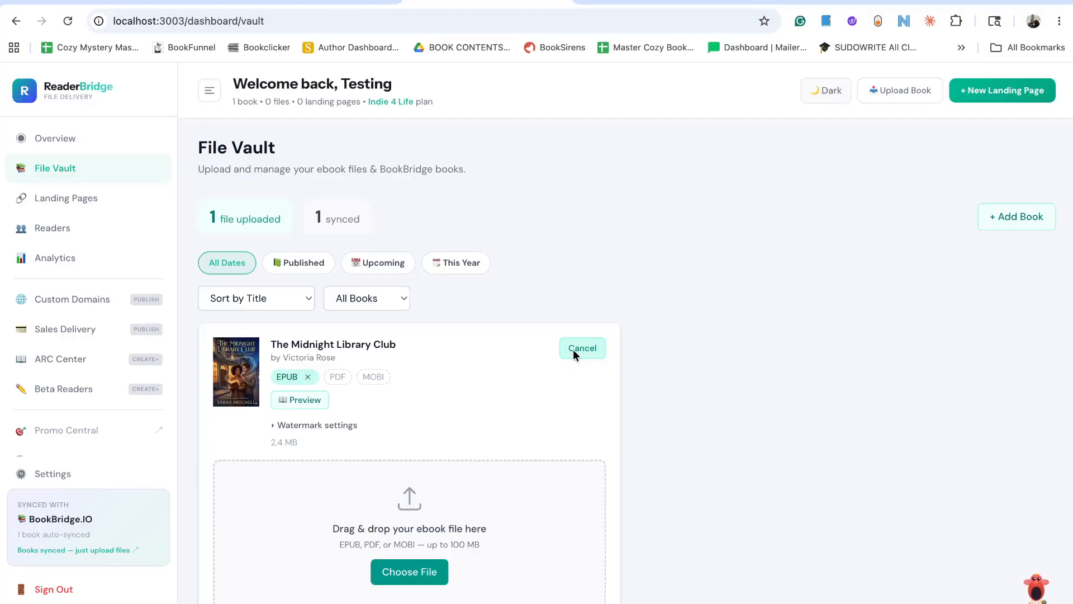
click(407, 571)
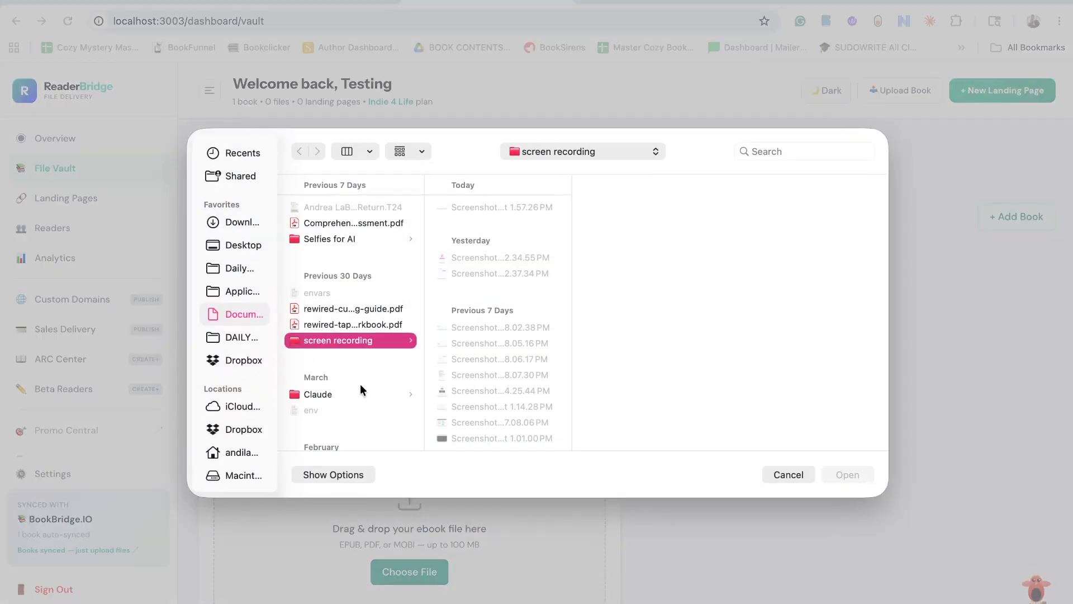
click(241, 222)
scroll(330, 335, down, 10)
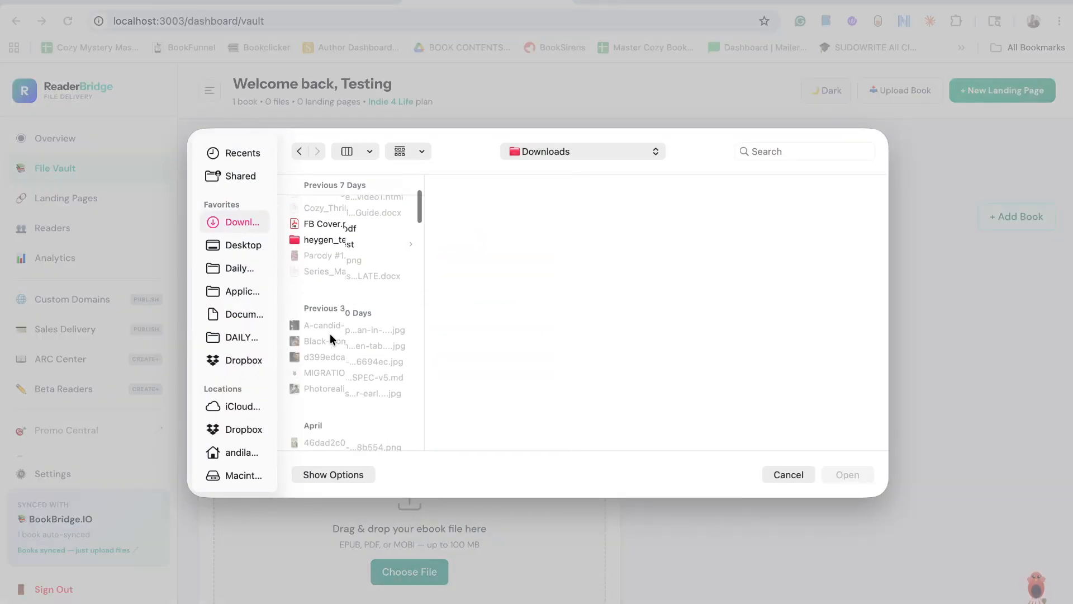
click(355, 338)
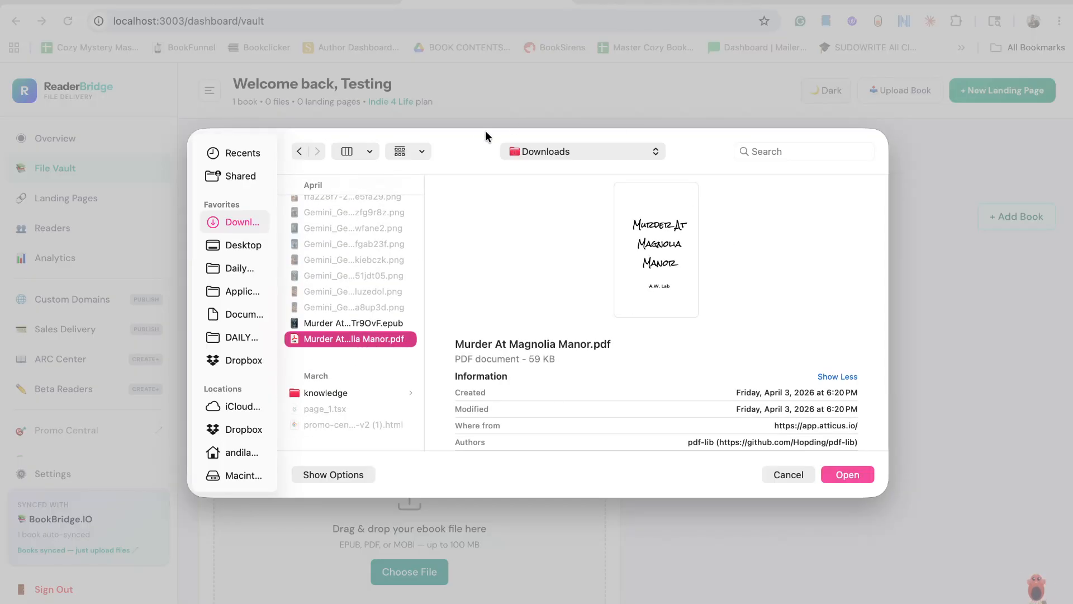
click(916, 281)
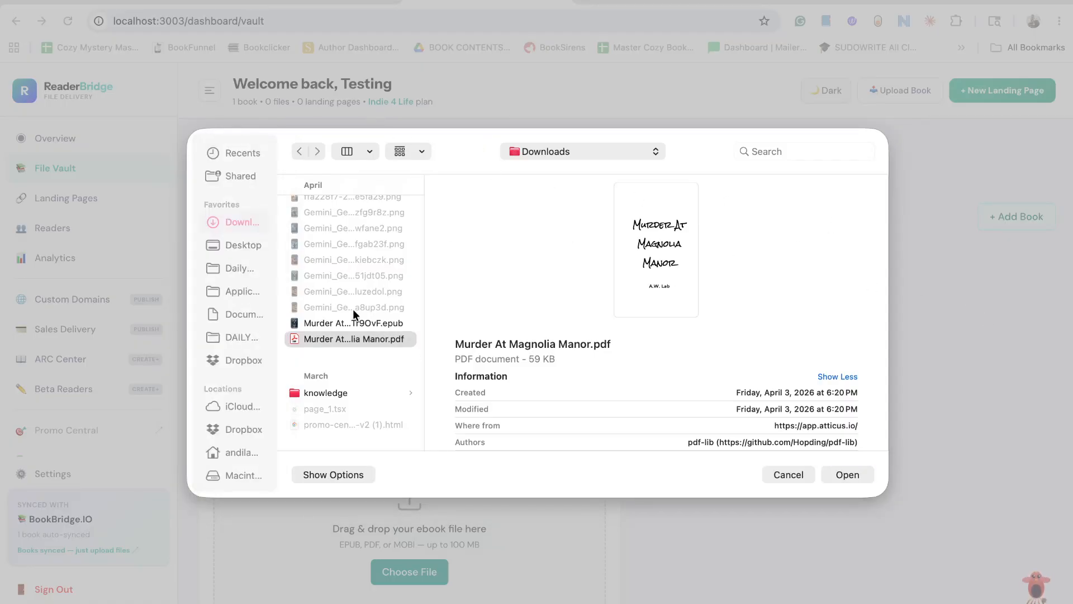
click(841, 469)
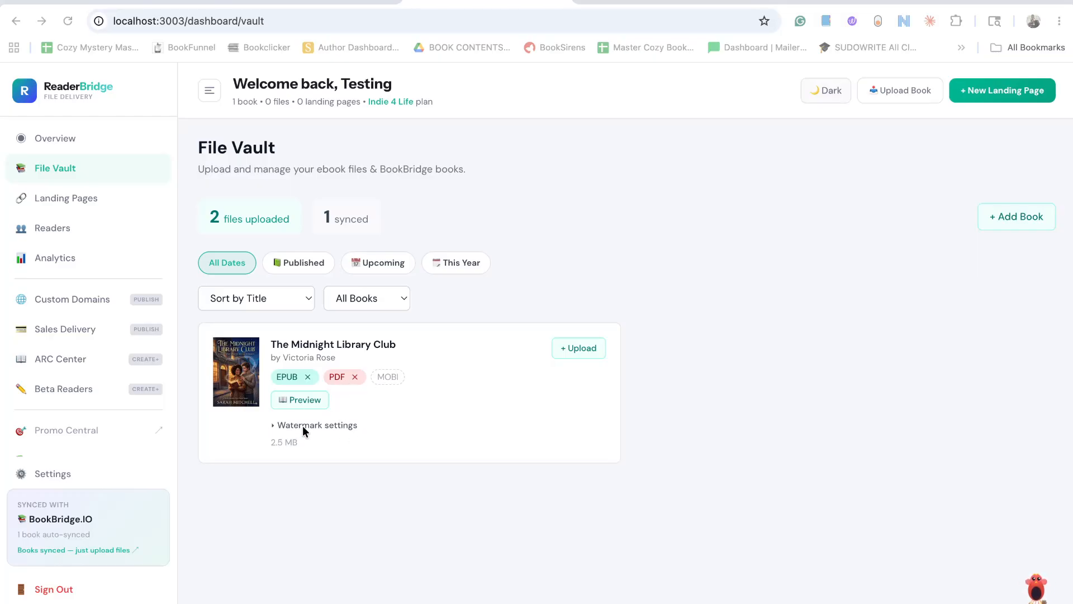
Turn on watermarking for the book's EPUB and PDF files and collapse the watermark settings.
click(271, 423)
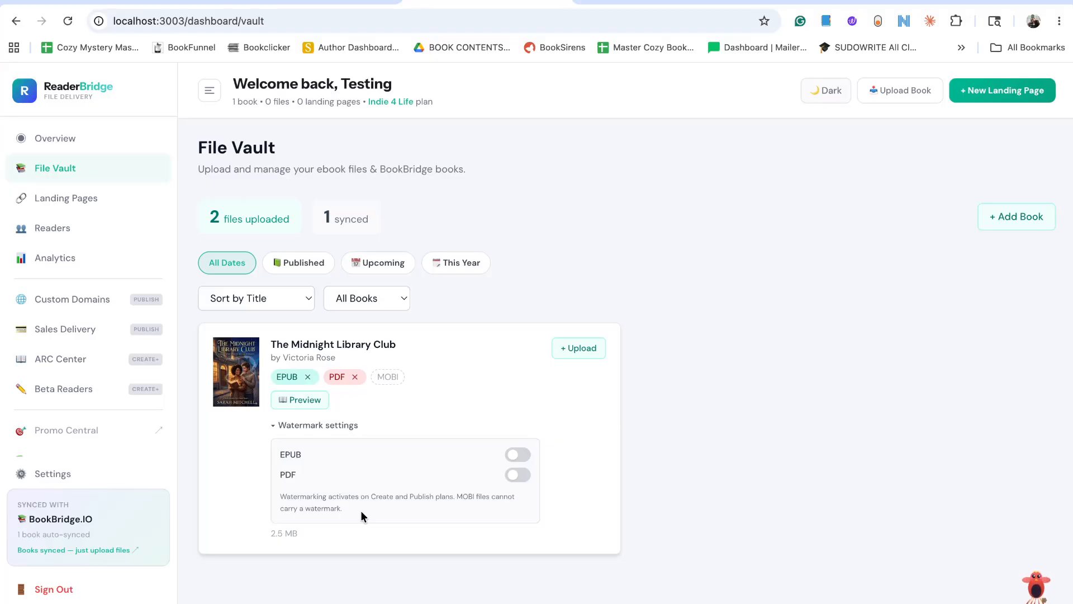
click(518, 475)
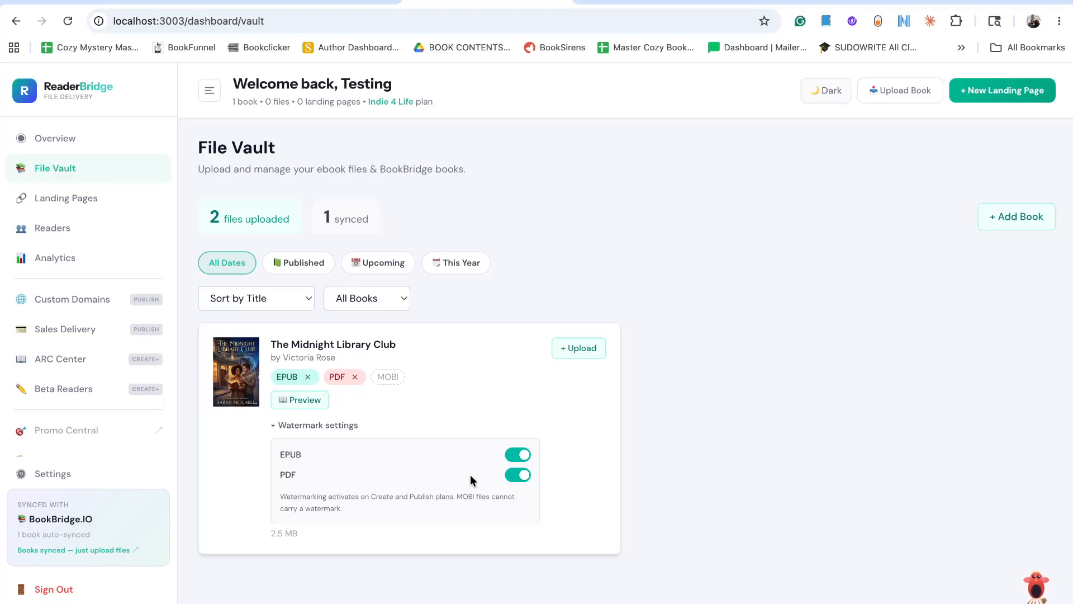
click(273, 424)
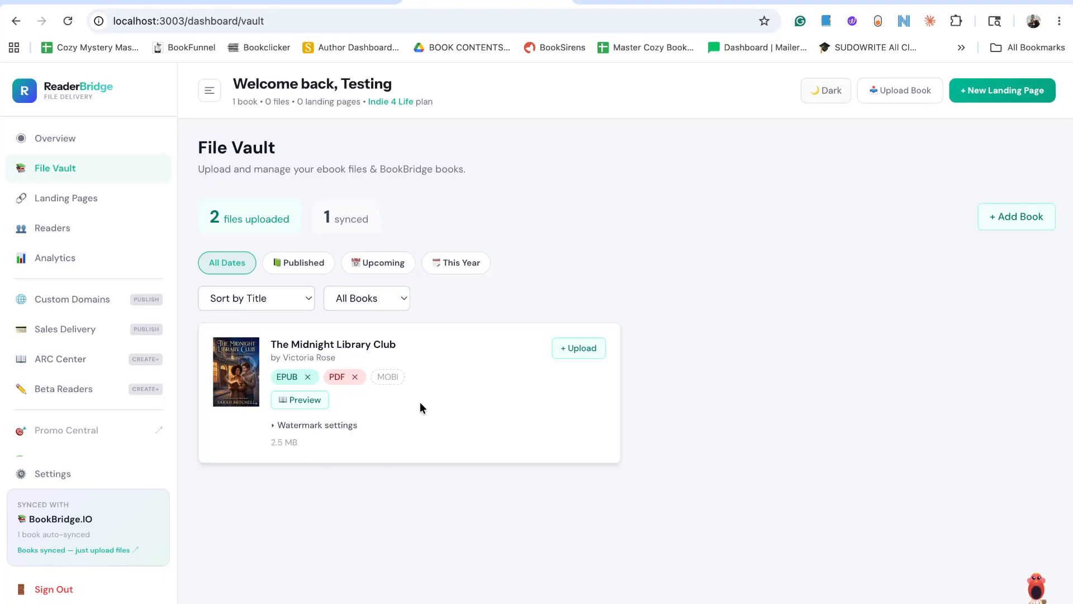
Preview the uploaded book in the browser reader and try the Light, Sepia and Twilight themes, ending with Dark.
click(289, 398)
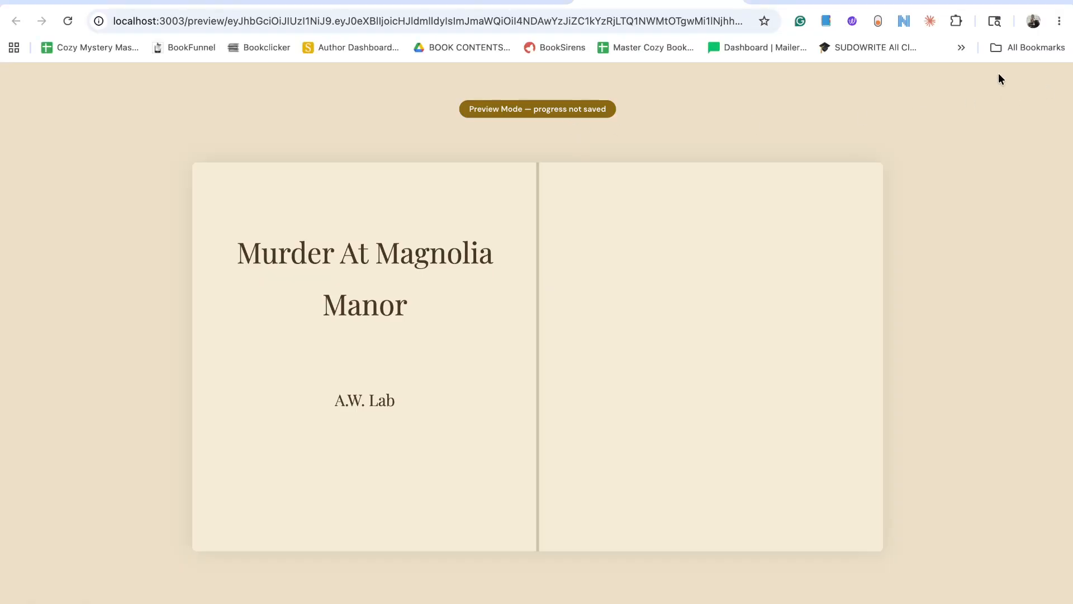
click(1054, 83)
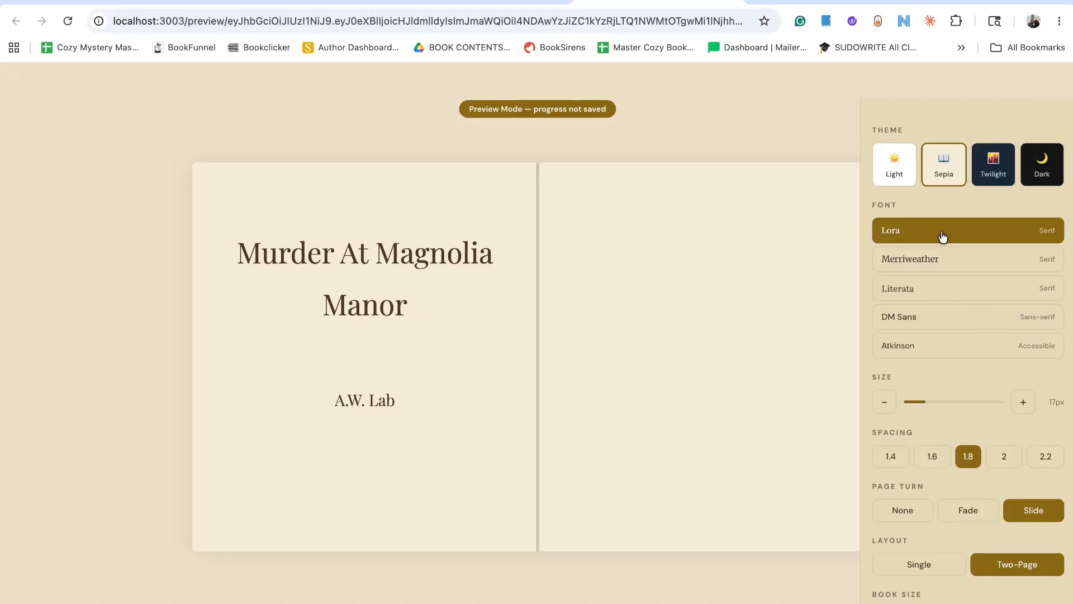
click(898, 179)
click(951, 178)
click(990, 185)
click(1032, 177)
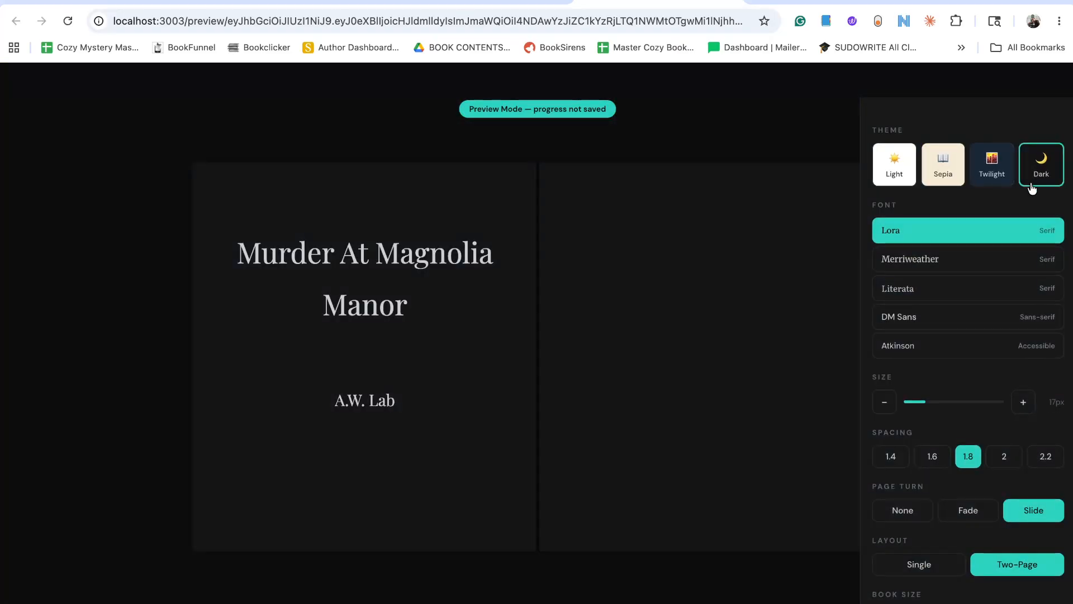
Set the reader font to Merriweather, close the display settings and page forward through the Prologue.
click(894, 270)
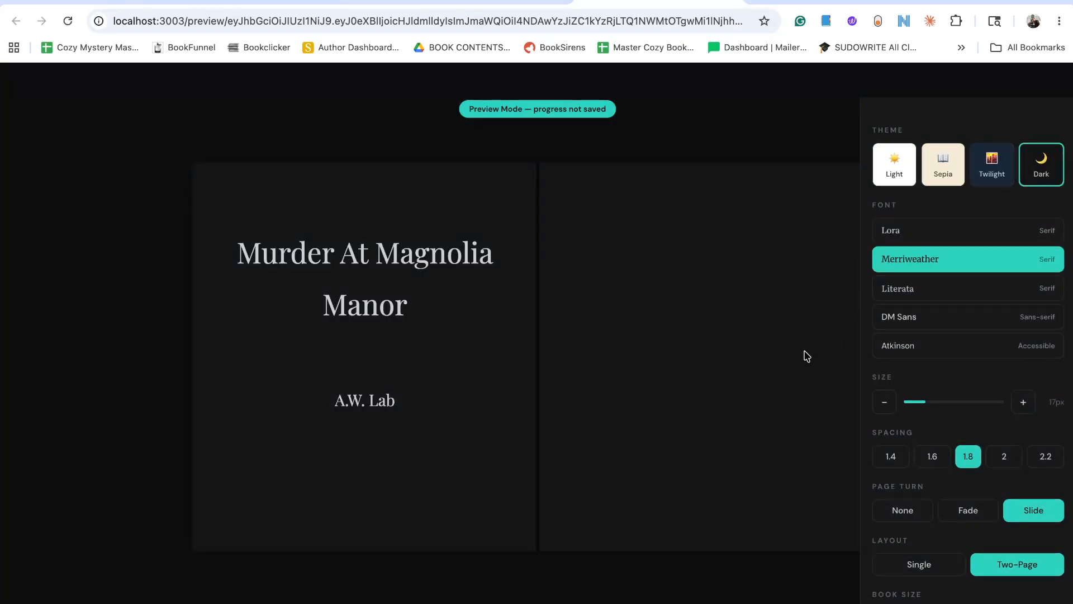
mouse_move(1059, 109)
click(1056, 79)
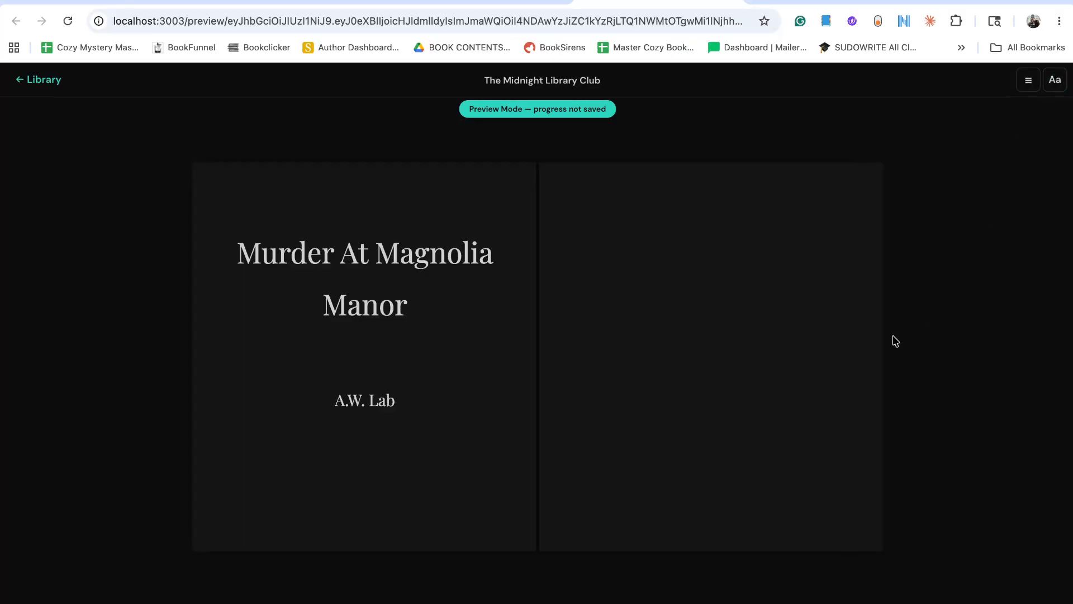
click(875, 342)
click(875, 342)
click(875, 342)
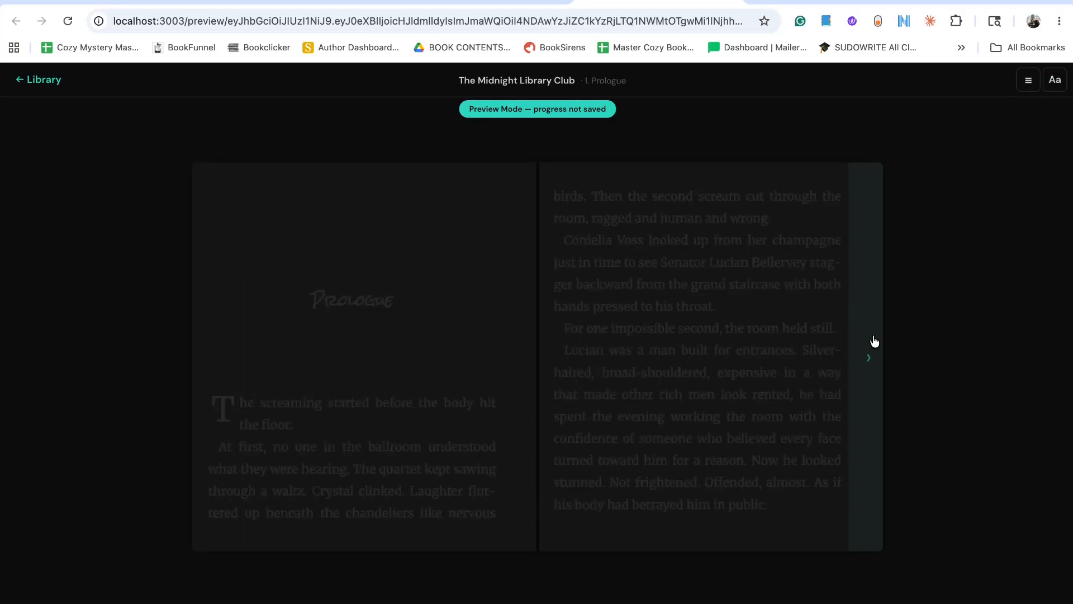
Try the Literata and DM Sans fonts on the Prologue text and set the reader font to Atkinson.
click(1055, 79)
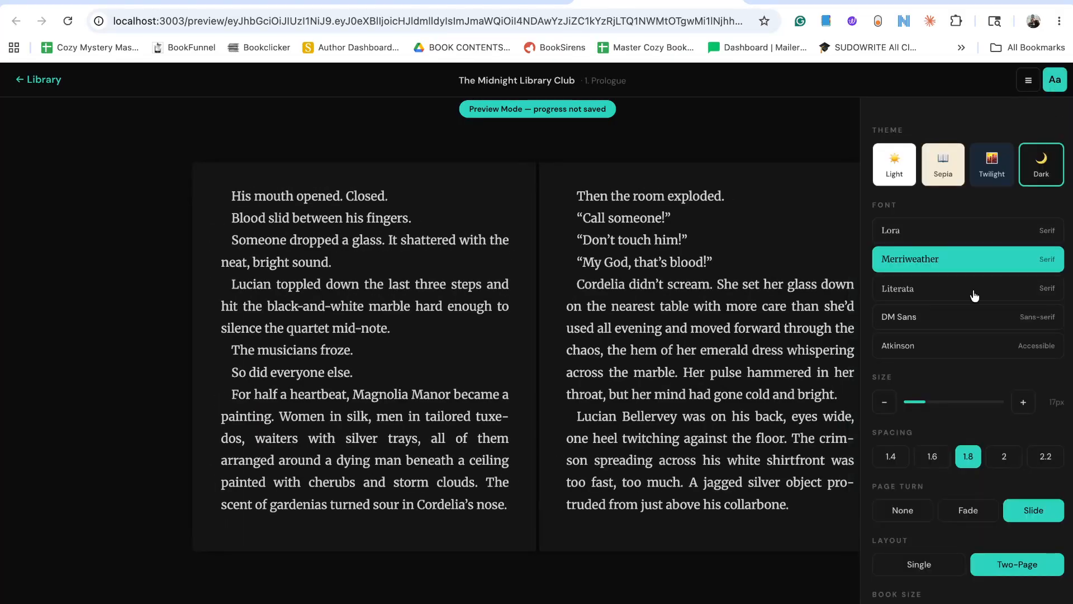
click(941, 290)
click(944, 317)
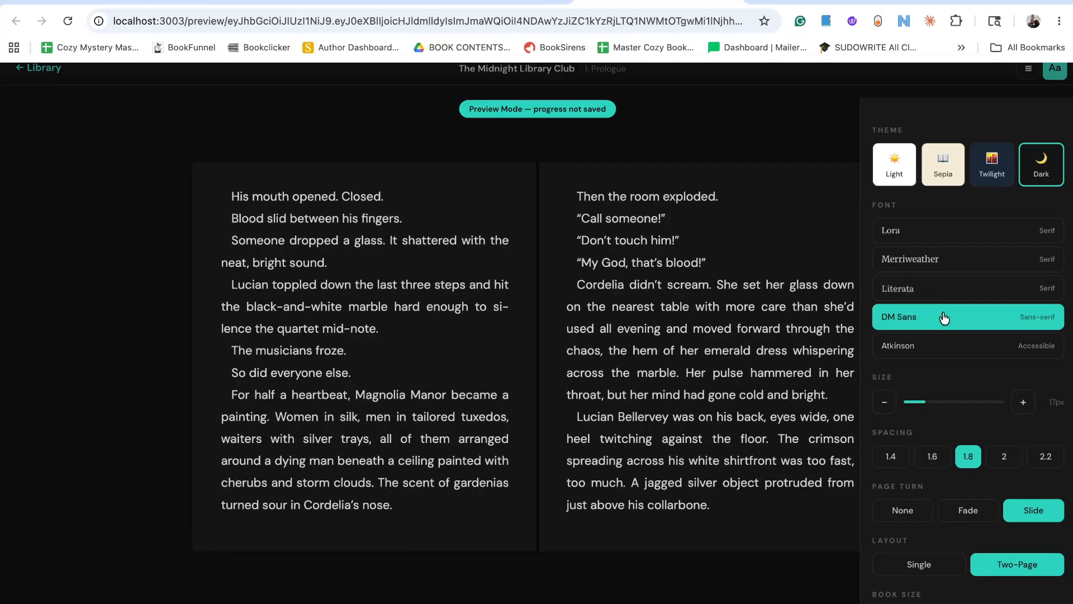
click(944, 343)
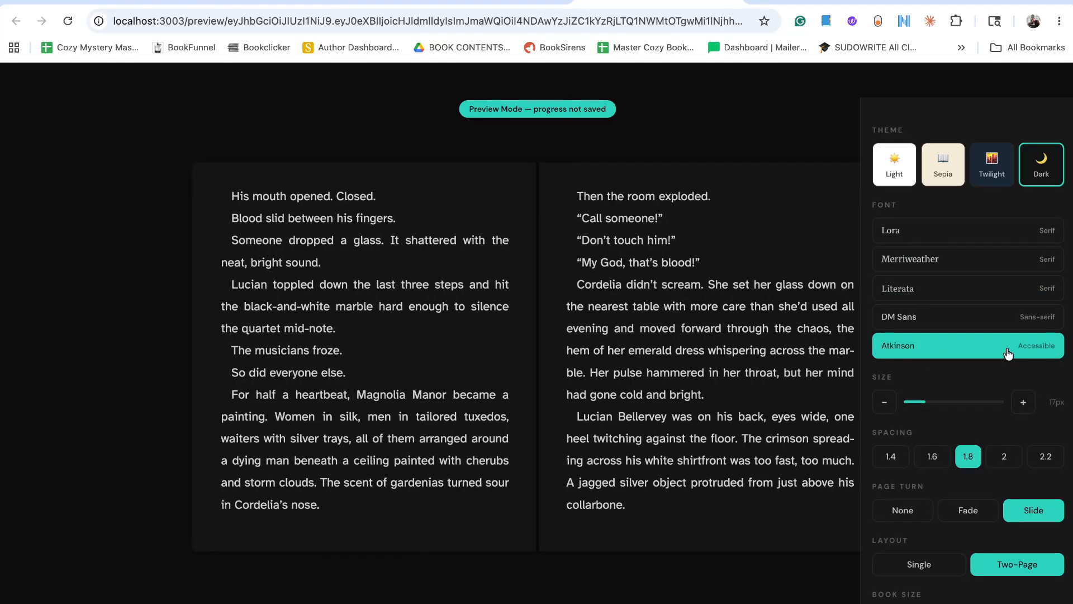
Set the reader's line spacing to 2 and increase the text size to 20px.
click(1008, 459)
click(1025, 401)
click(1025, 401)
click(1025, 401)
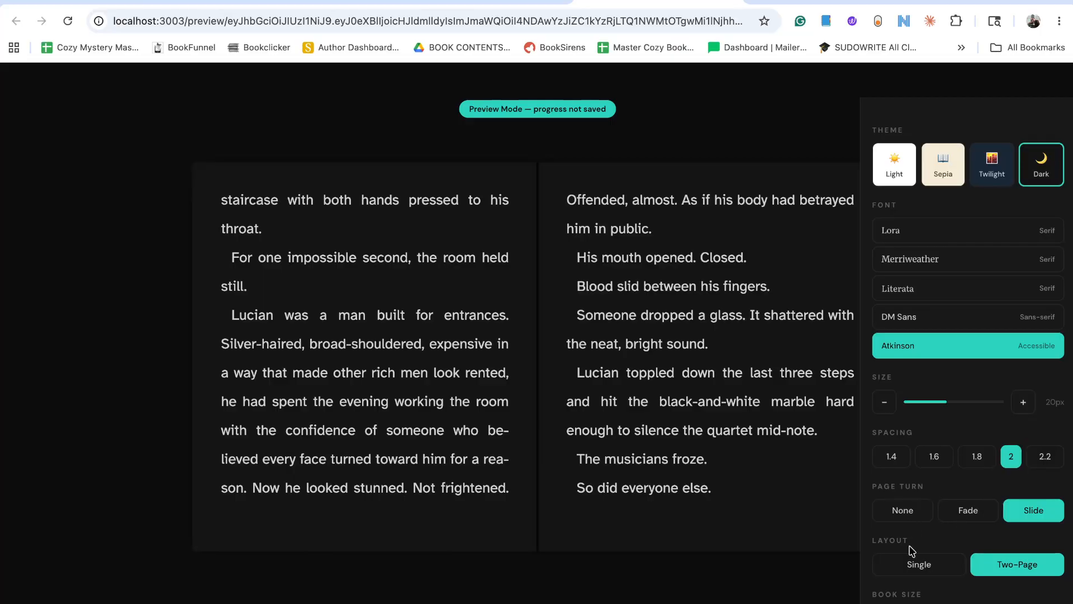
Try the single-page layout, restore the two-page layout and set the book size to Compact.
click(907, 565)
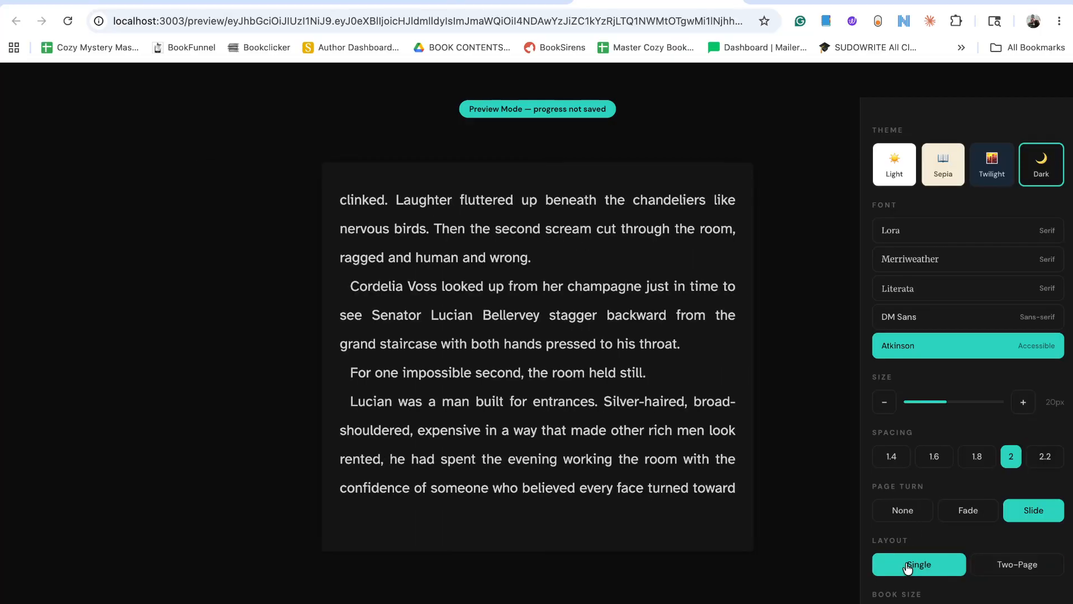
click(1032, 567)
scroll(1021, 565, down, 1)
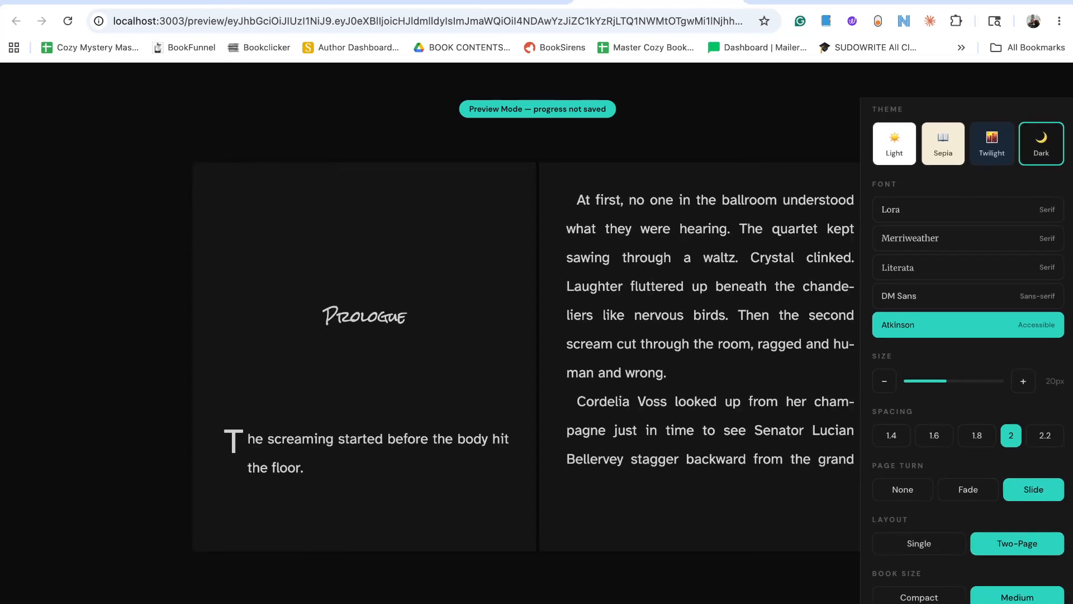
click(919, 603)
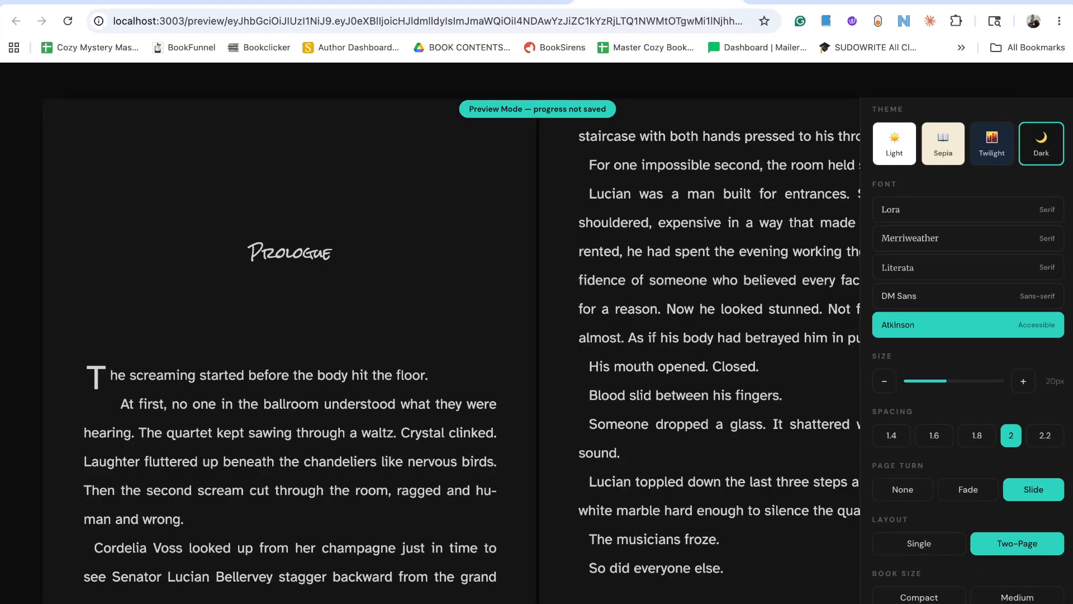
click(938, 601)
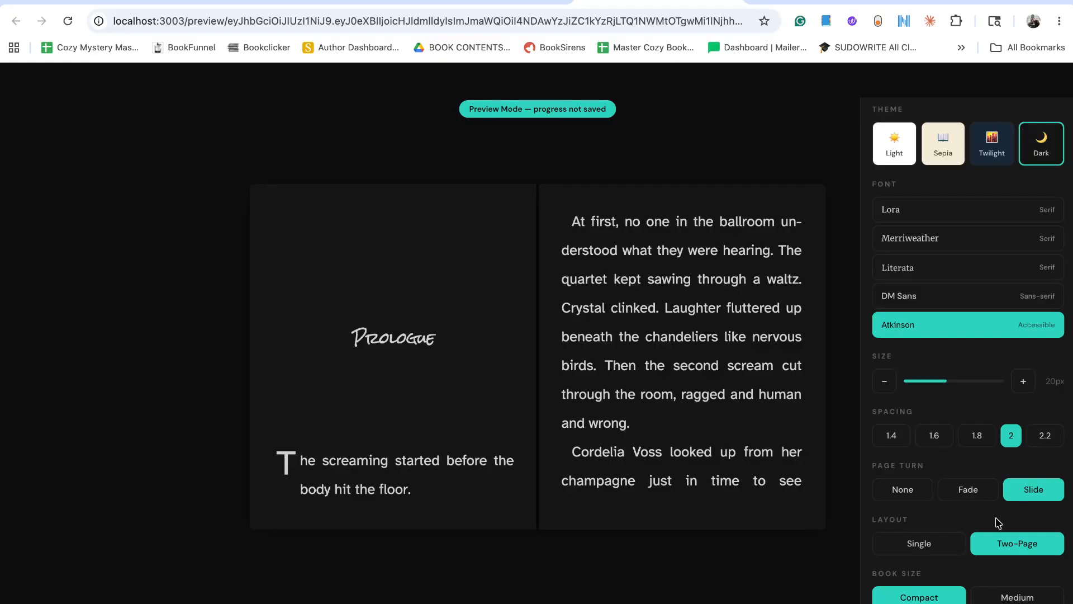
Try the Twilight theme and set the reader theme to Sepia.
scroll(1024, 502, up, 1)
click(992, 170)
click(940, 170)
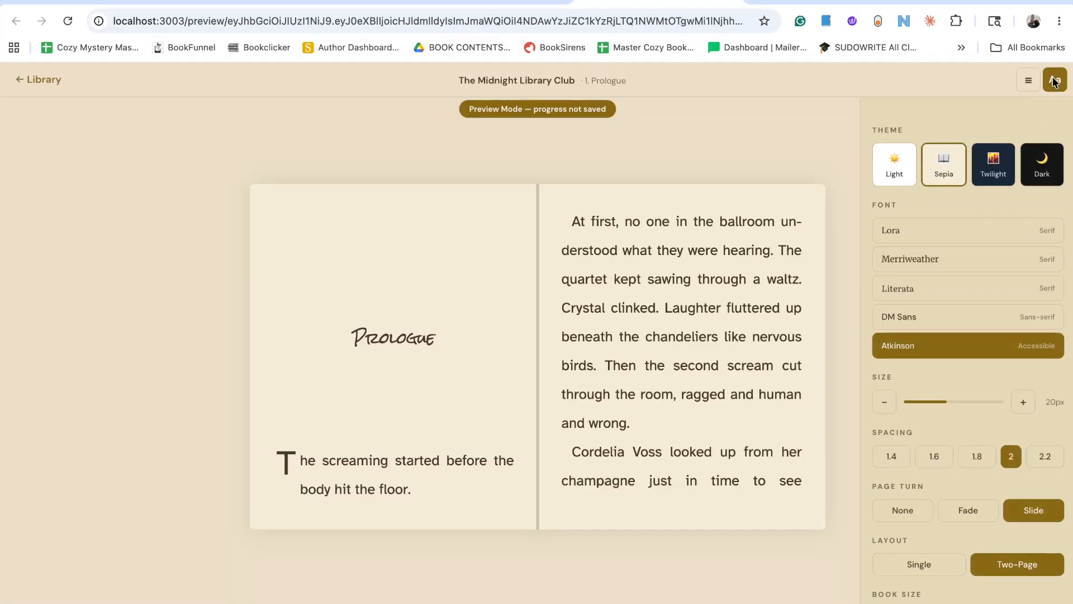
View the book's table of contents in the reader and return to the display settings.
click(1054, 79)
click(1029, 80)
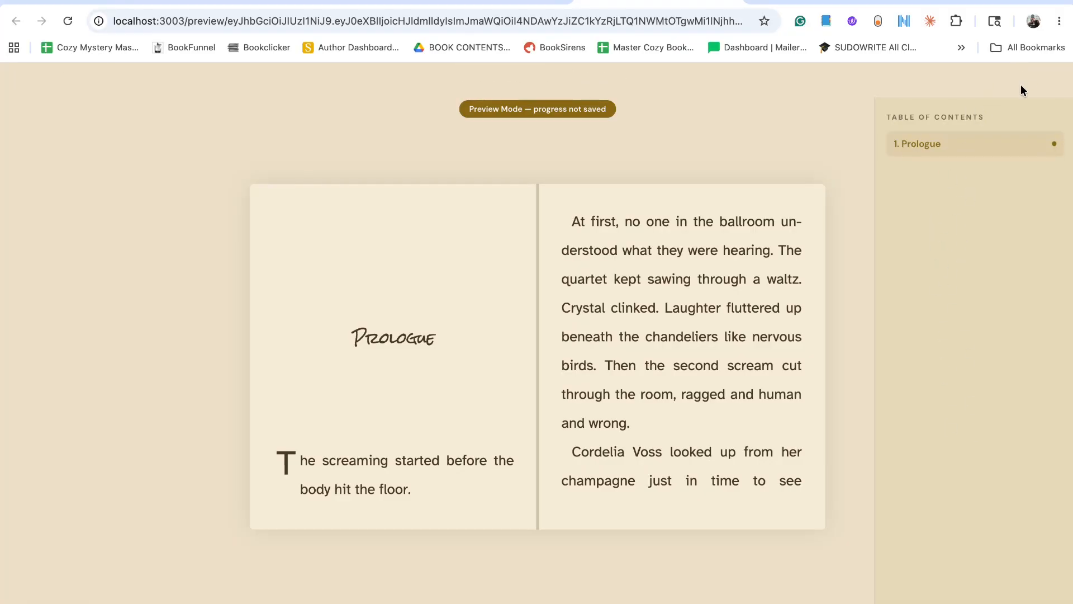
click(1052, 80)
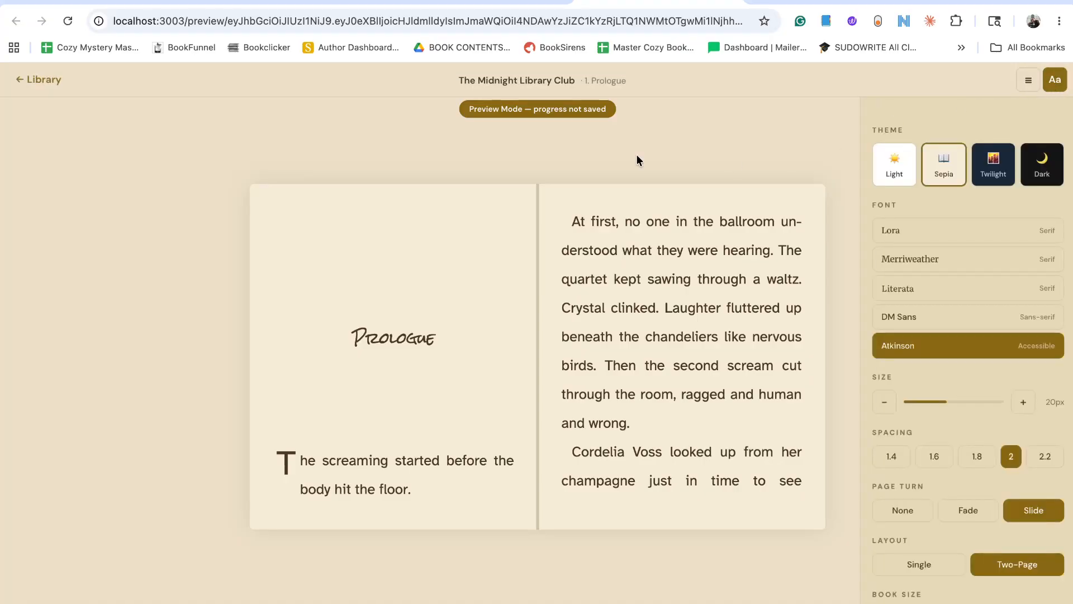
Page forward through the Prologue of The Midnight Library Club and close the reader preview.
click(812, 334)
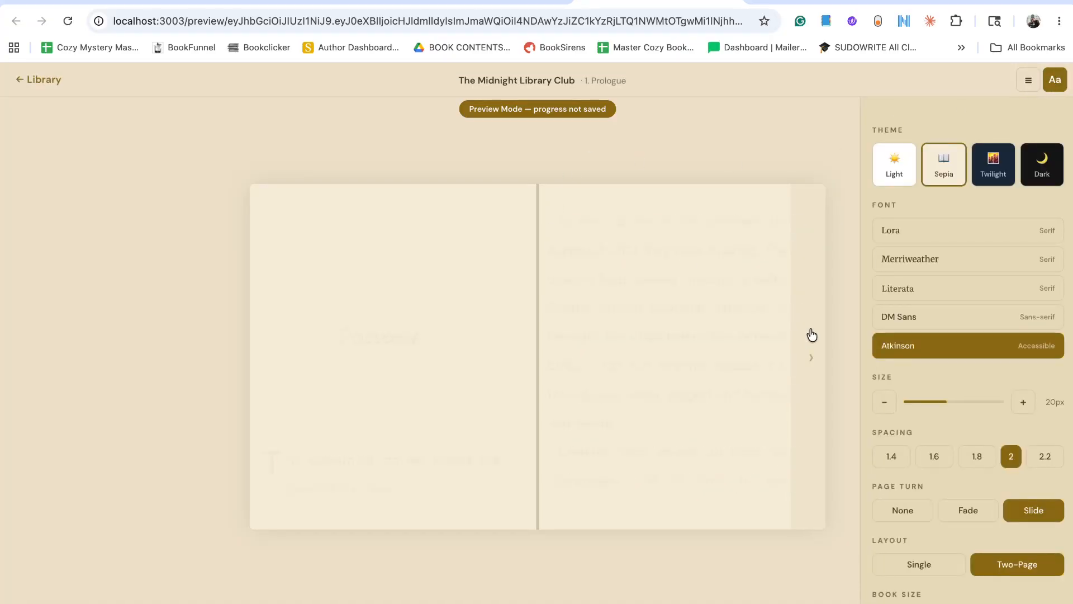
click(812, 334)
click(812, 334)
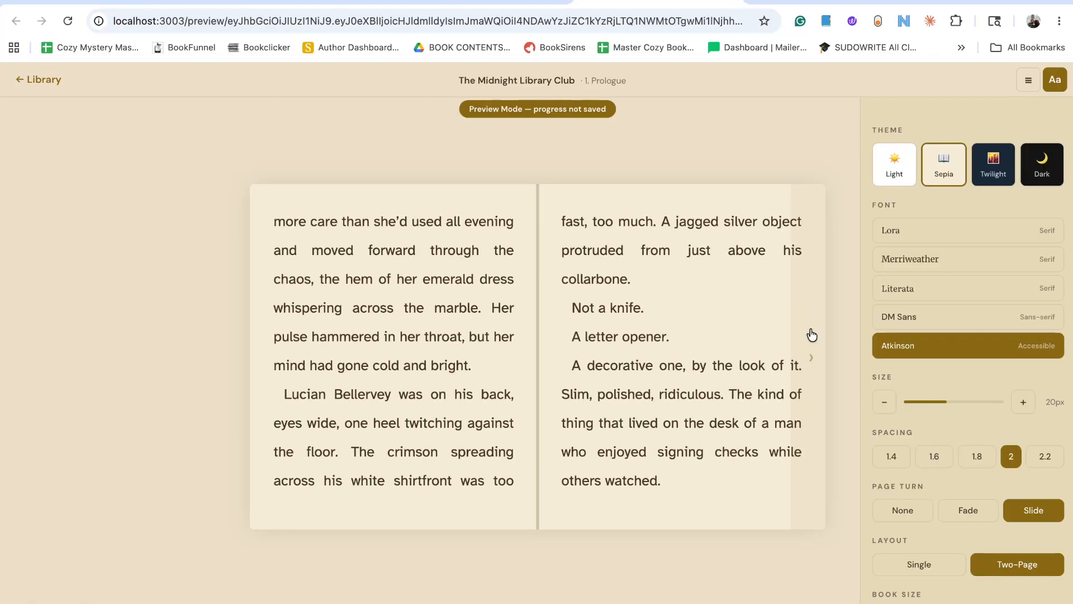
click(812, 334)
click(811, 334)
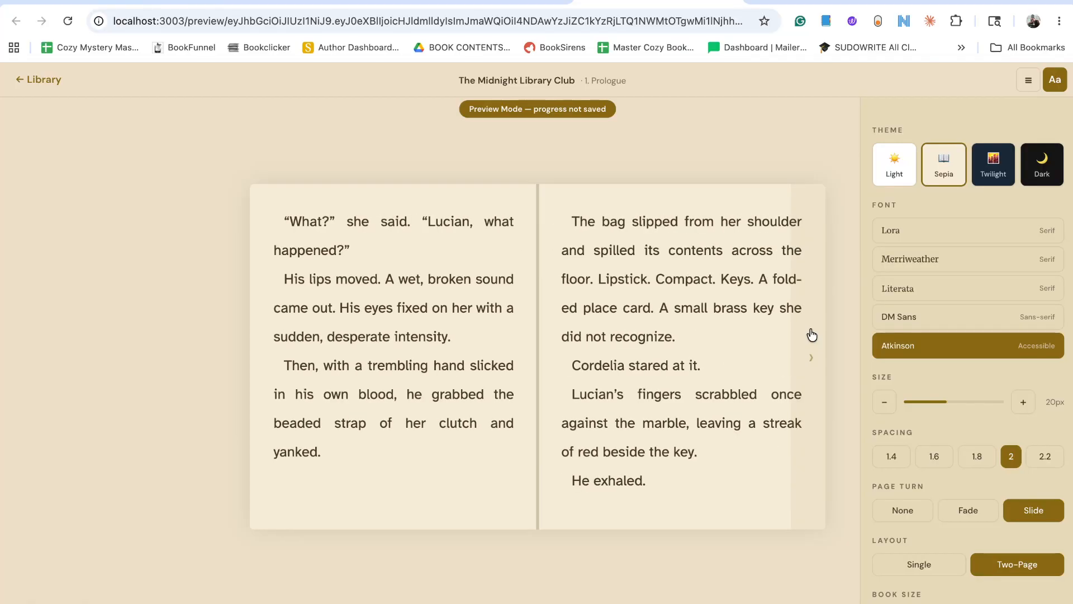
click(812, 334)
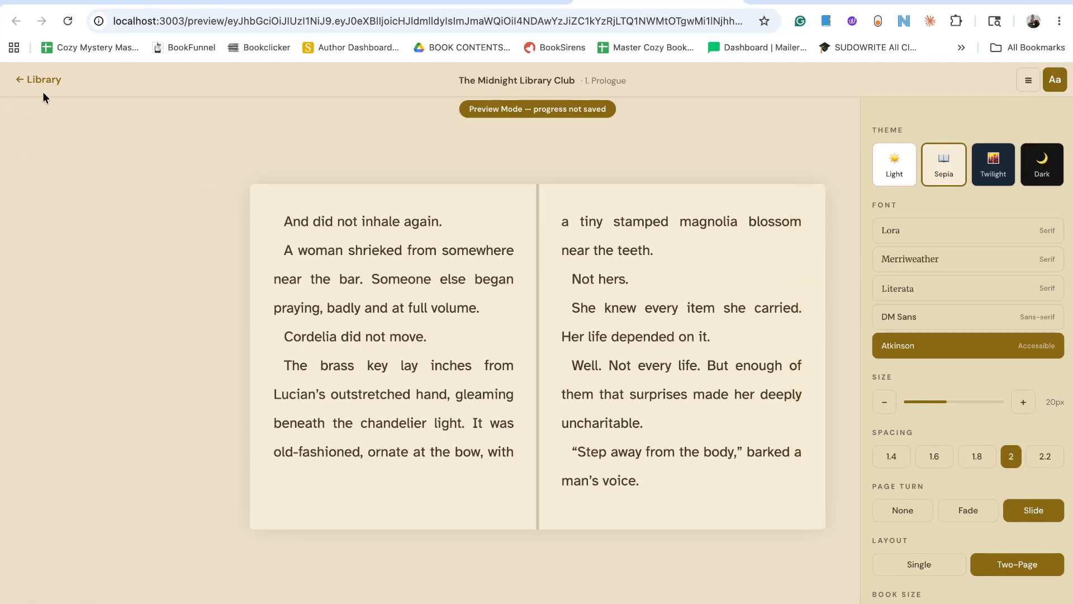
click(726, 1)
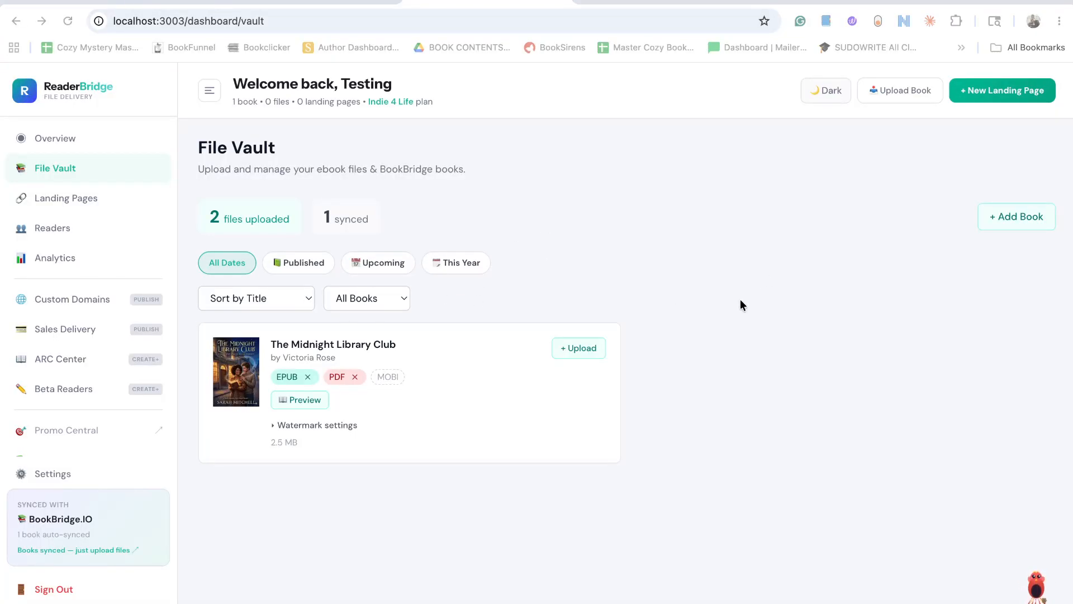
Start creating a new landing page in ReaderBridge and review its page content form.
click(49, 138)
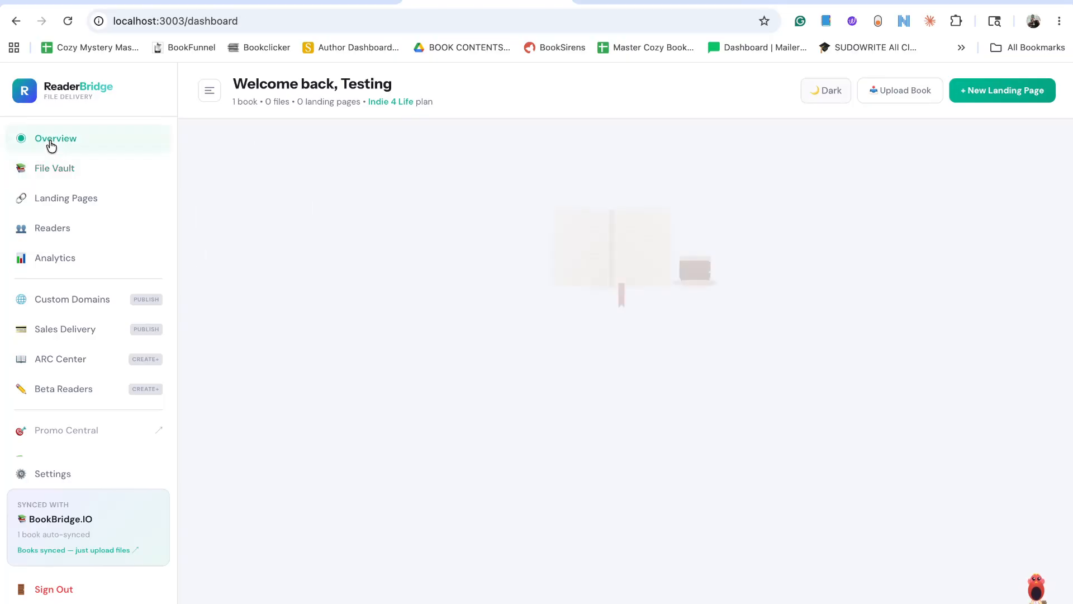
click(59, 200)
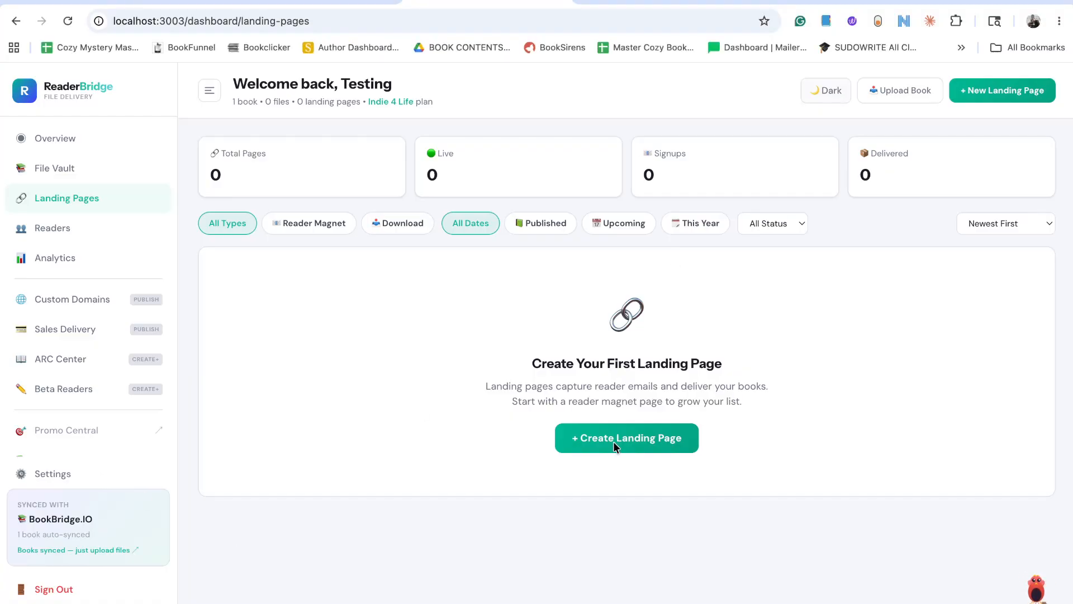
click(604, 438)
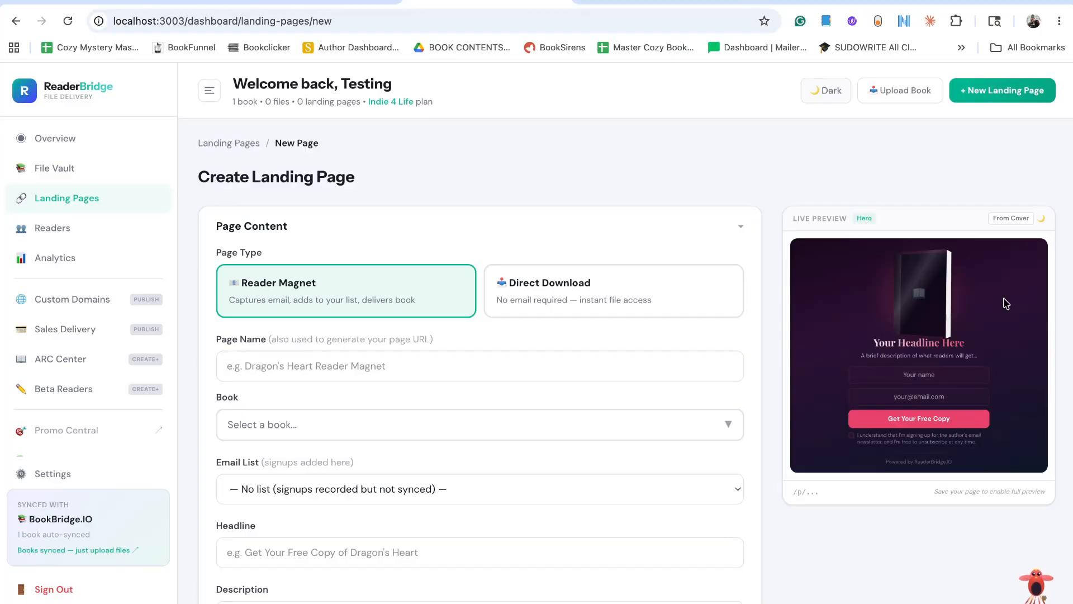
scroll(730, 401, down, 1)
scroll(731, 405, down, 1)
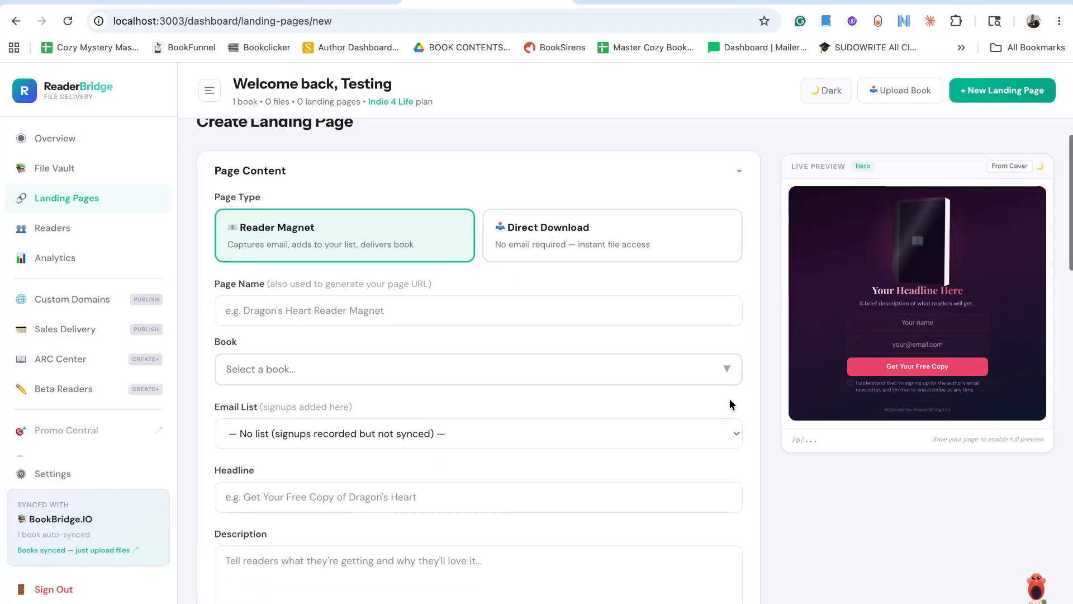
scroll(731, 404, up, 1)
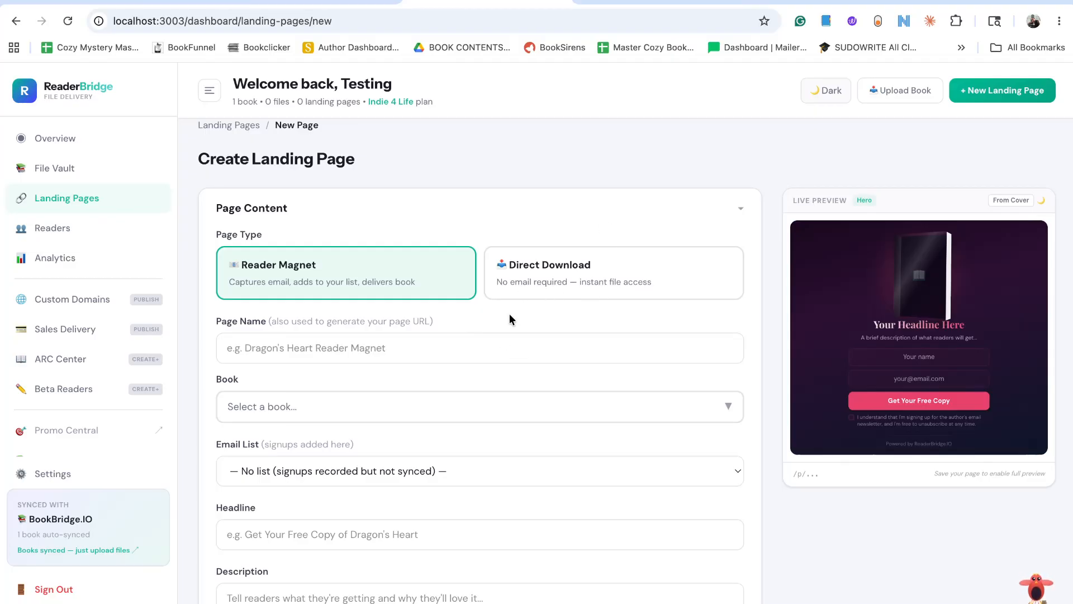
Switch to BookBridge and look up the book's title in the My Books catalog.
click(395, 351)
drag(267, 317, 426, 325)
click(369, 342)
key(ctrl+shift+Tab)
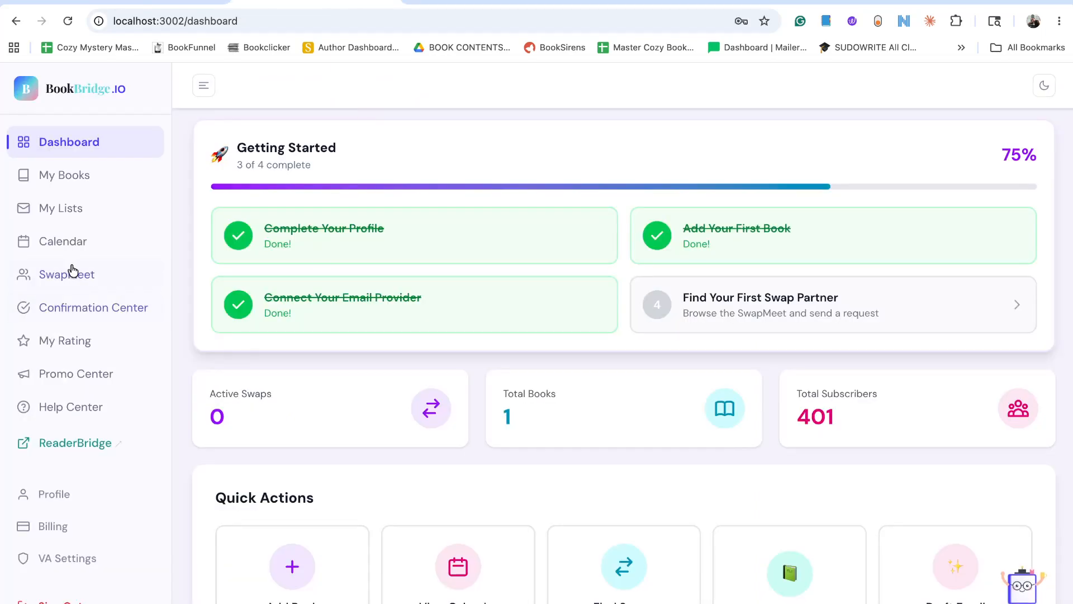
click(64, 175)
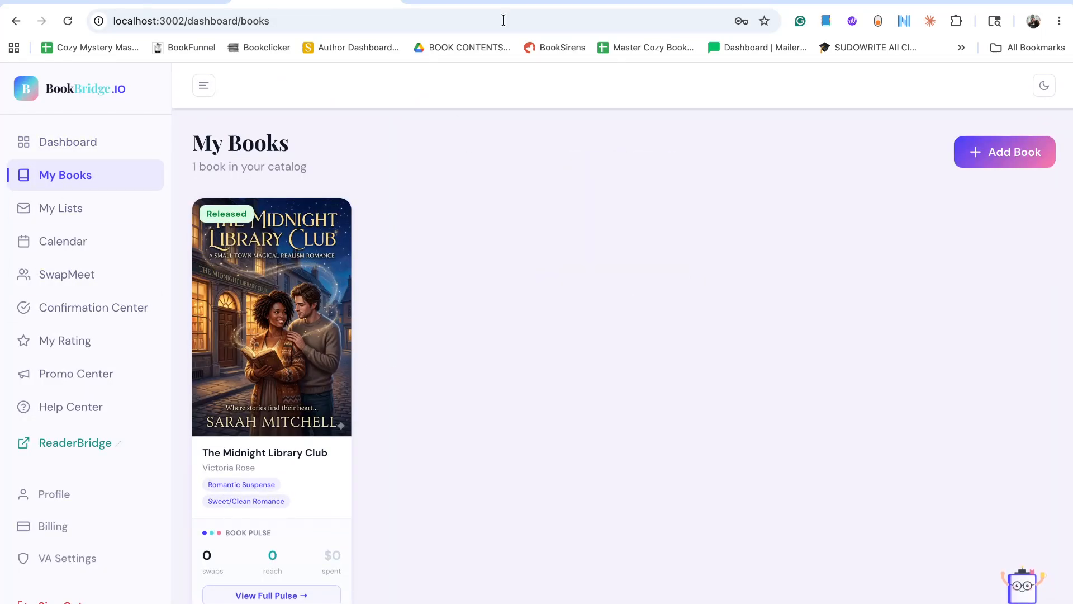
Return to ReaderBridge and set the landing page name to "Midnight Library Club Freebie".
key(ctrl+Tab)
click(331, 360)
text(M)
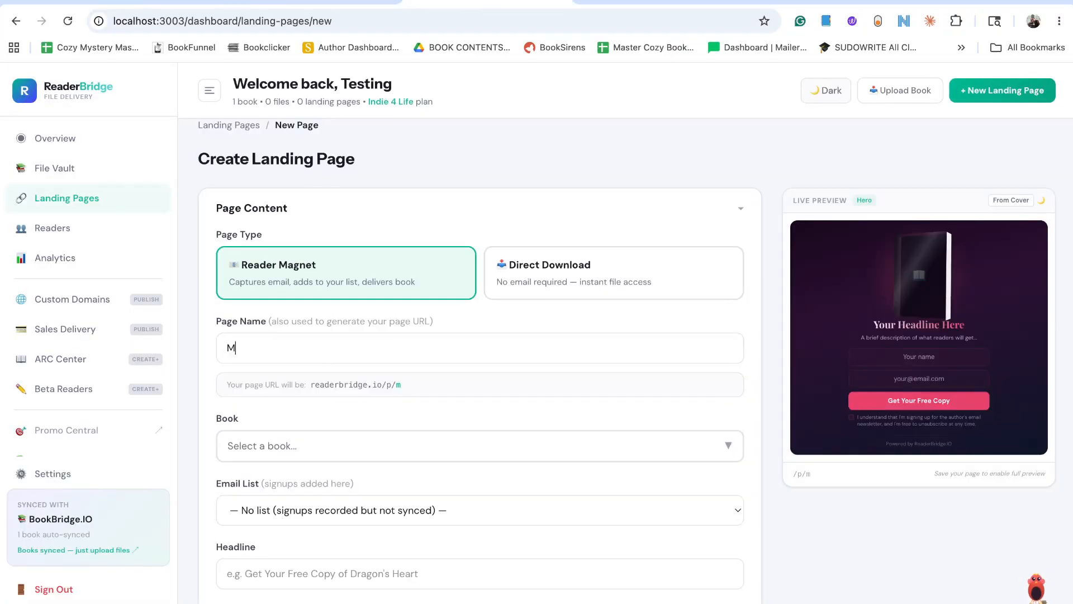
text(idnight Li)
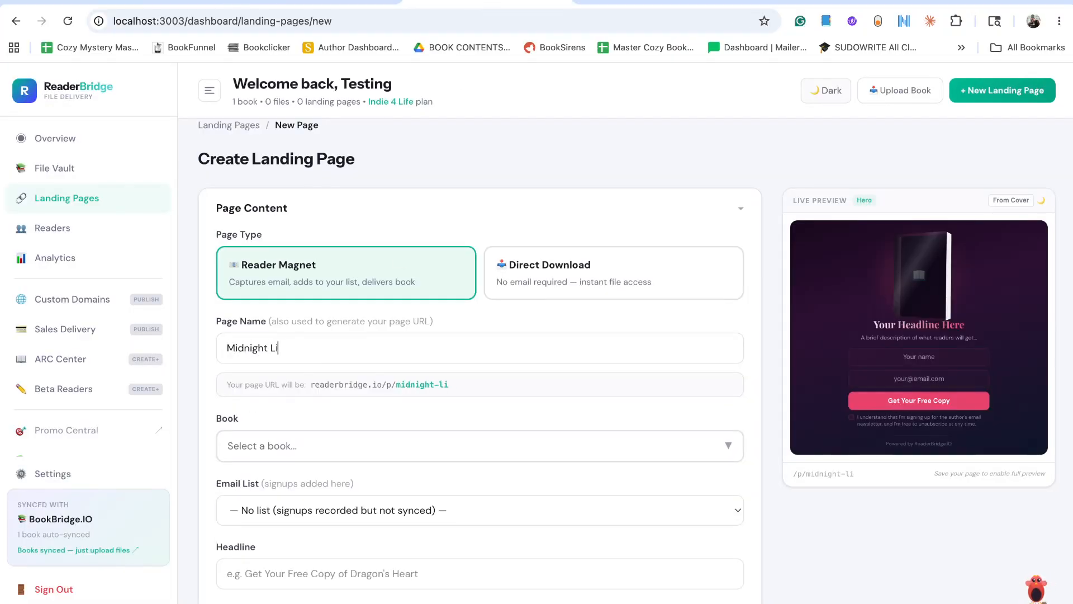
text(brary Club)
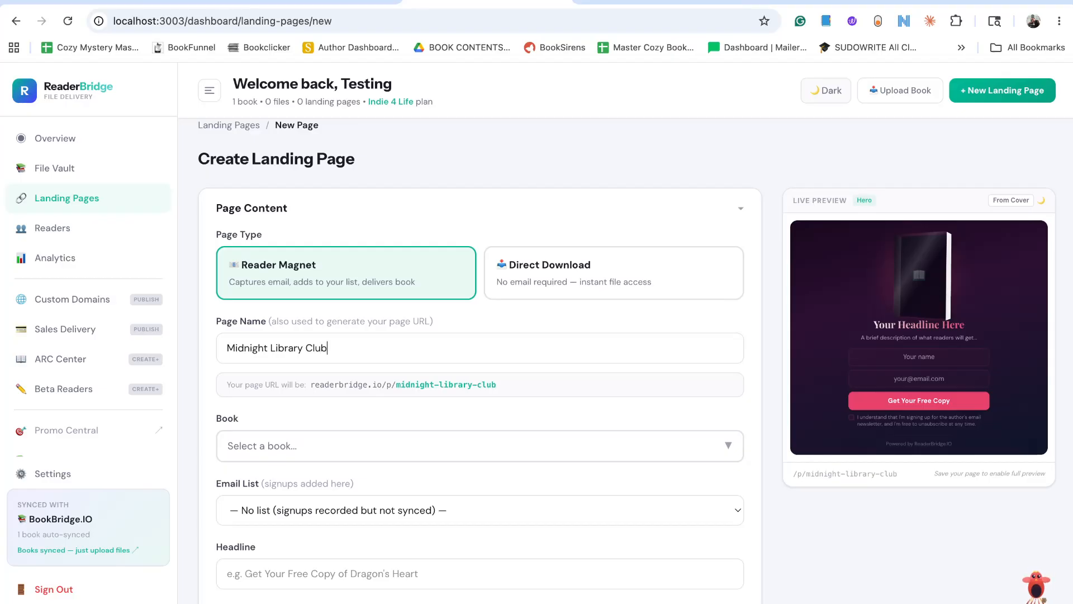
text( Free)
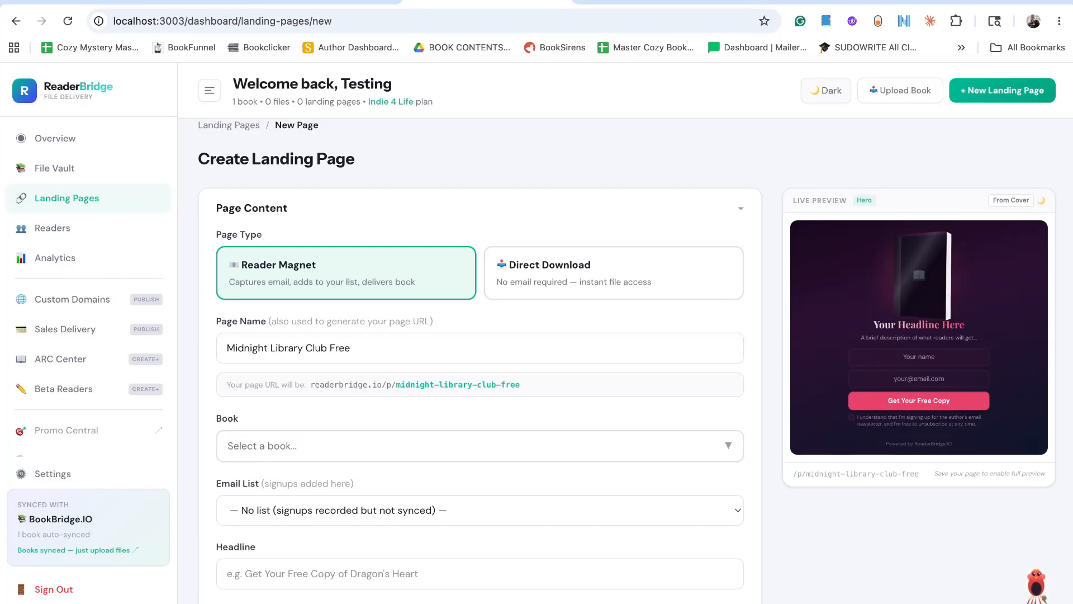
text(bie)
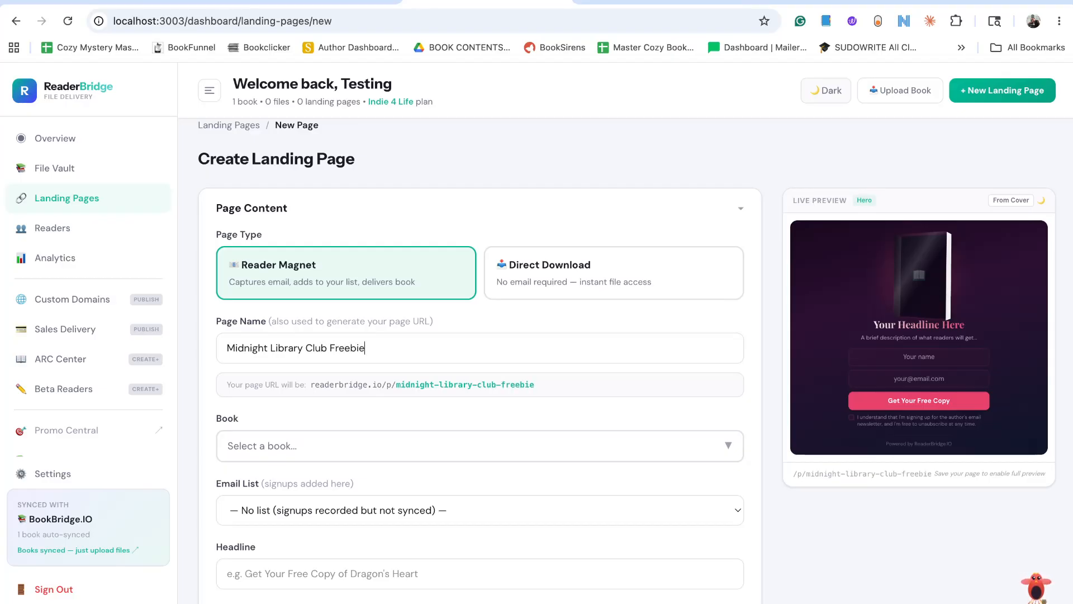
Assign The Midnight Library Club as the page's book and Main Swapping List as its email list.
scroll(365, 414, down, 3)
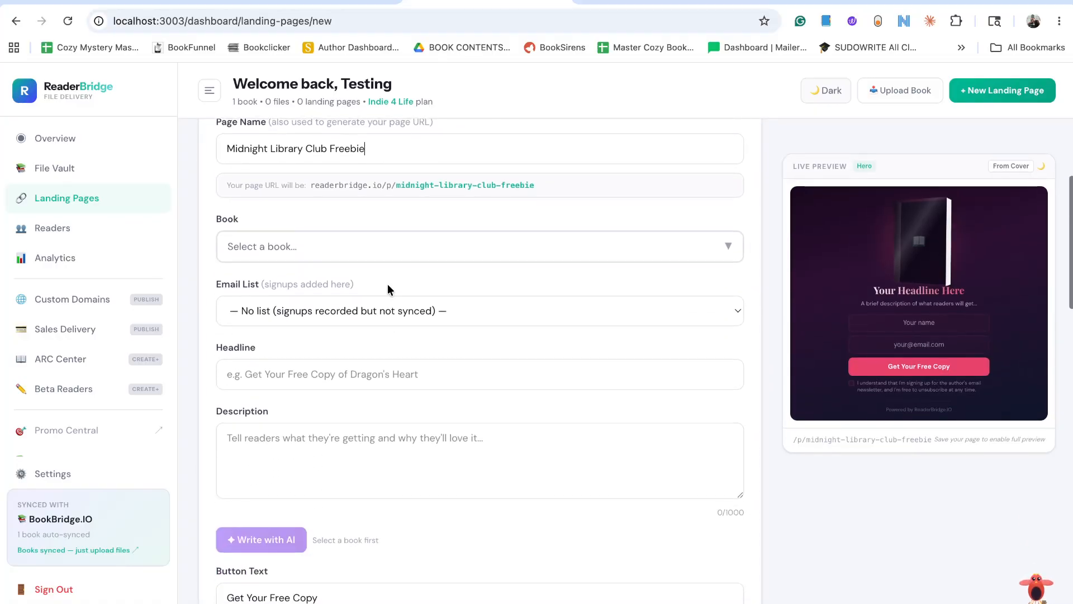
click(420, 252)
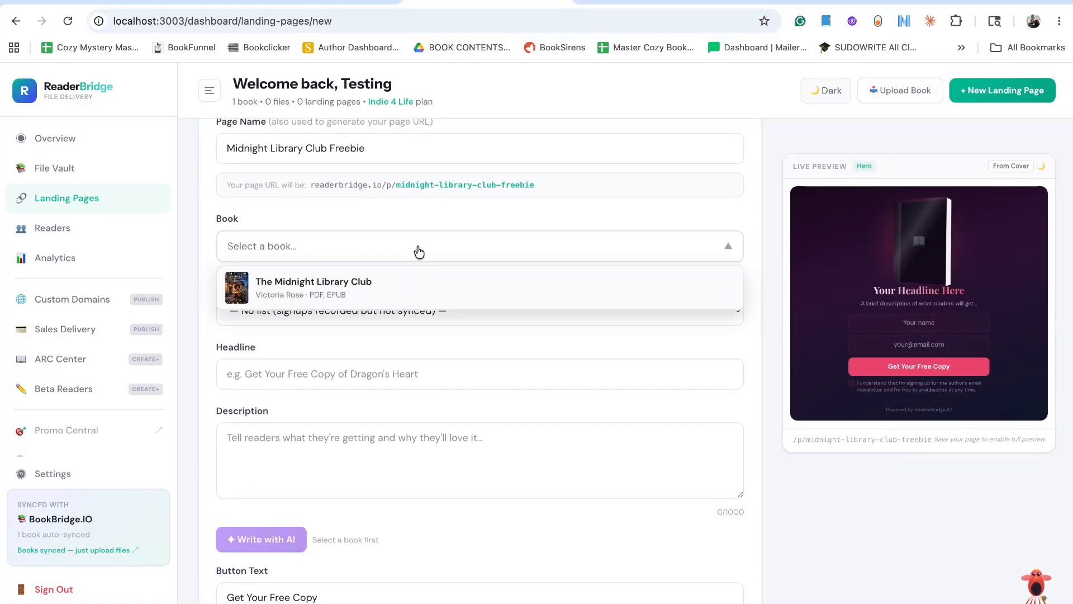
click(386, 284)
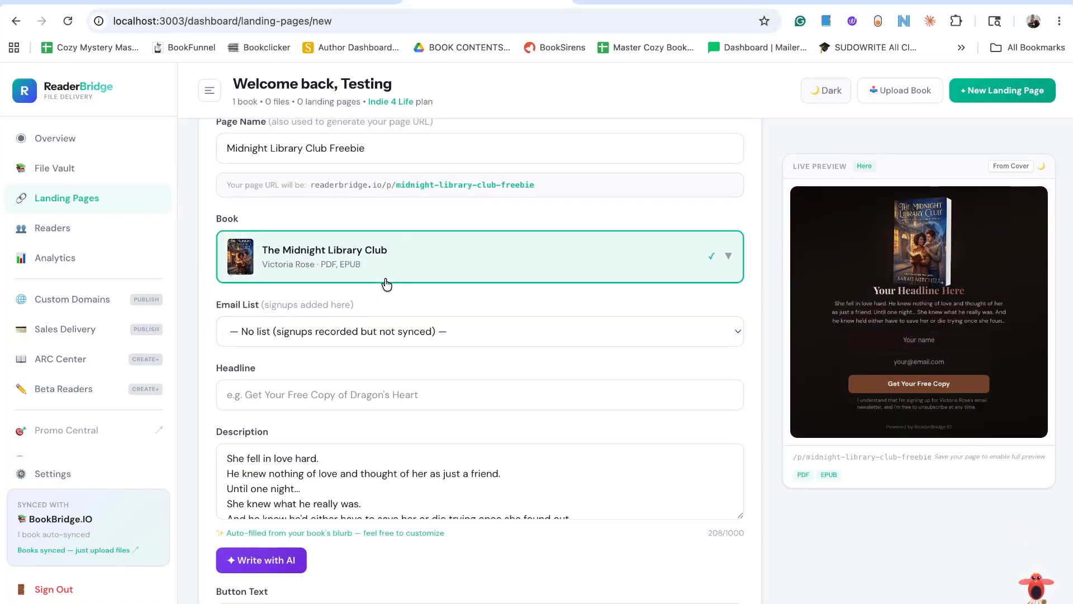
click(476, 331)
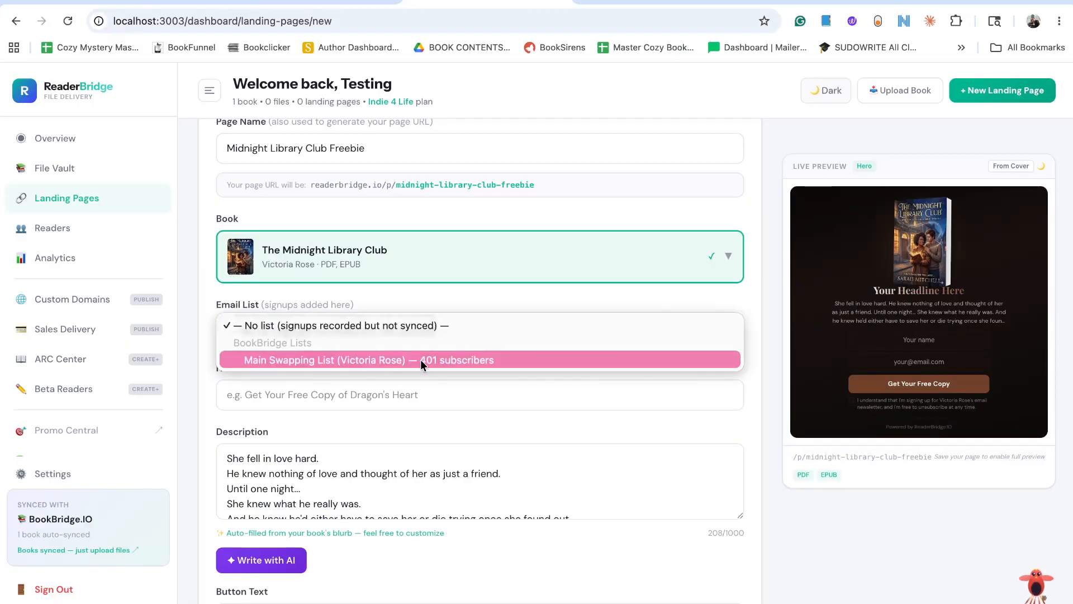
click(477, 361)
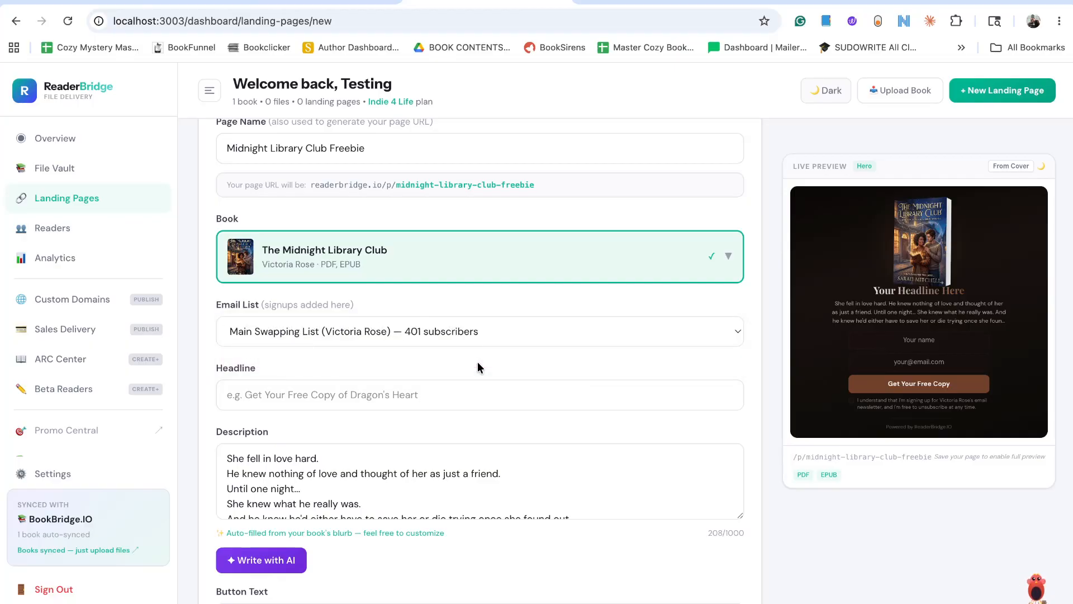
Set the landing page headline to "Grab this cozy romance for free".
scroll(433, 269, down, 2)
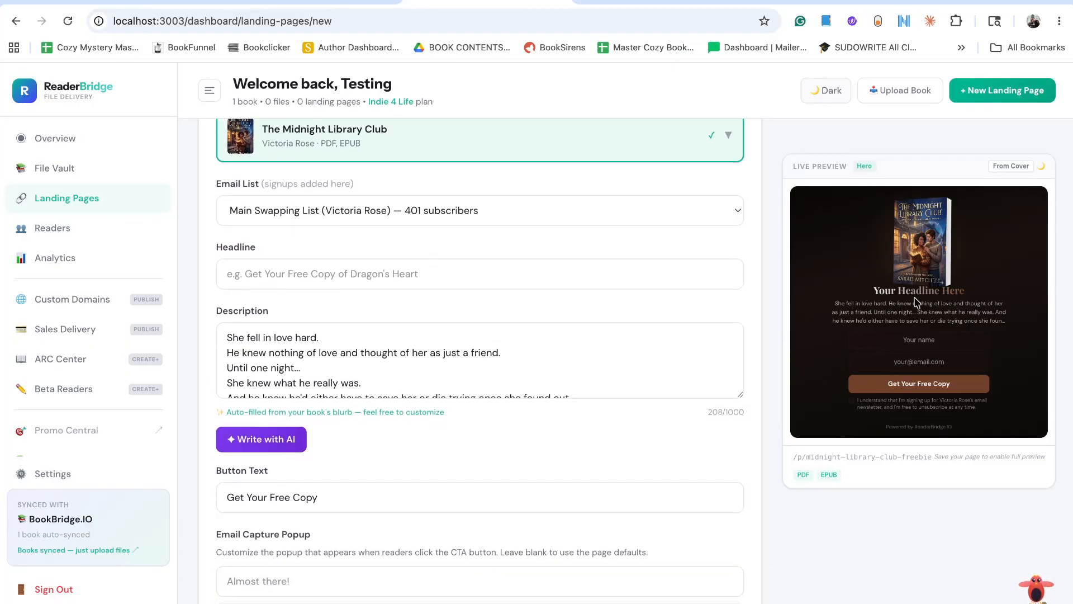
click(517, 269)
text(Grab thi)
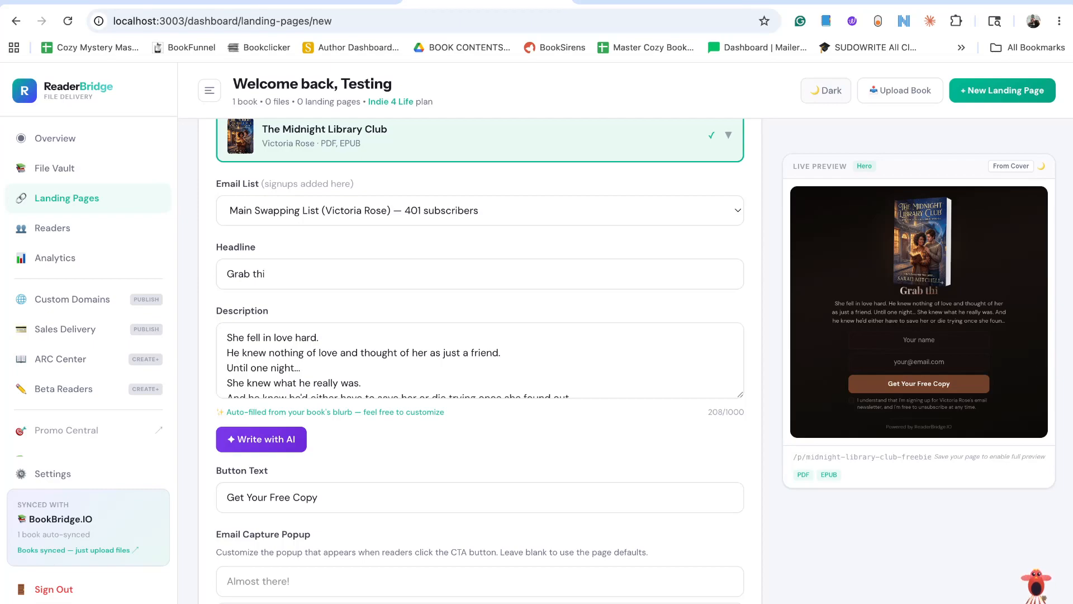
text(s cozy o)
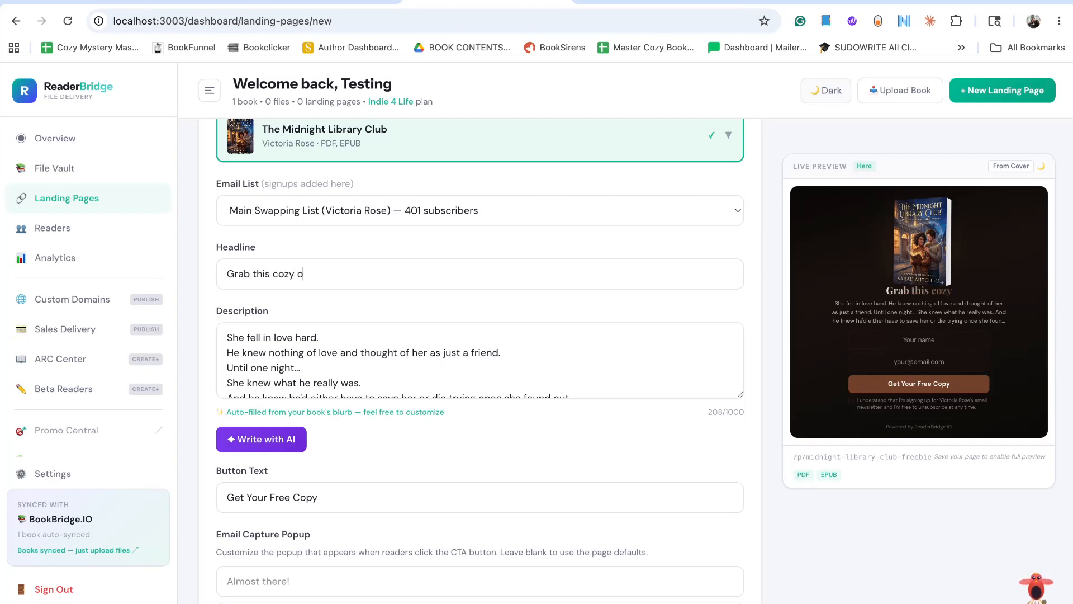
key(BackSpace)
text(romance for )
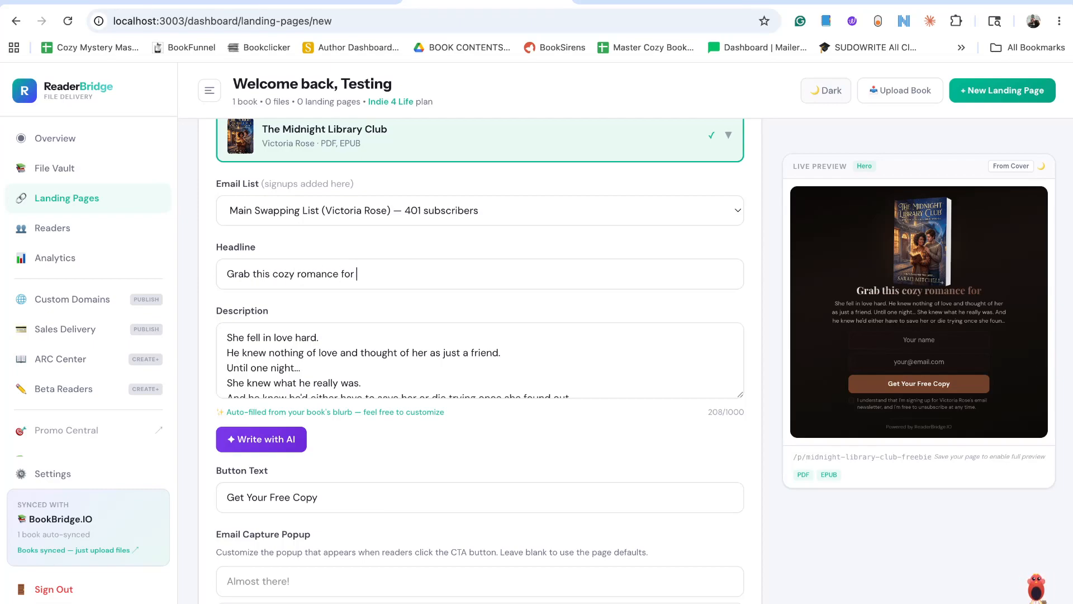
text(free)
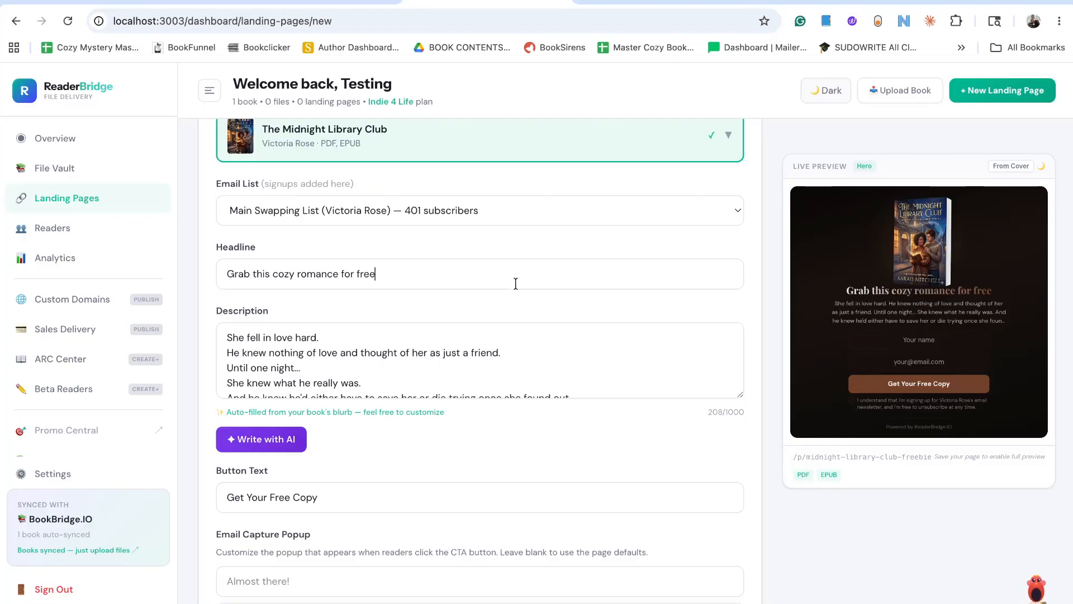
Review the auto-filled description and change the landing page's button text to "Read Your Free Copy".
scroll(449, 363, down, 1)
scroll(426, 360, up, 1)
scroll(327, 373, down, 2)
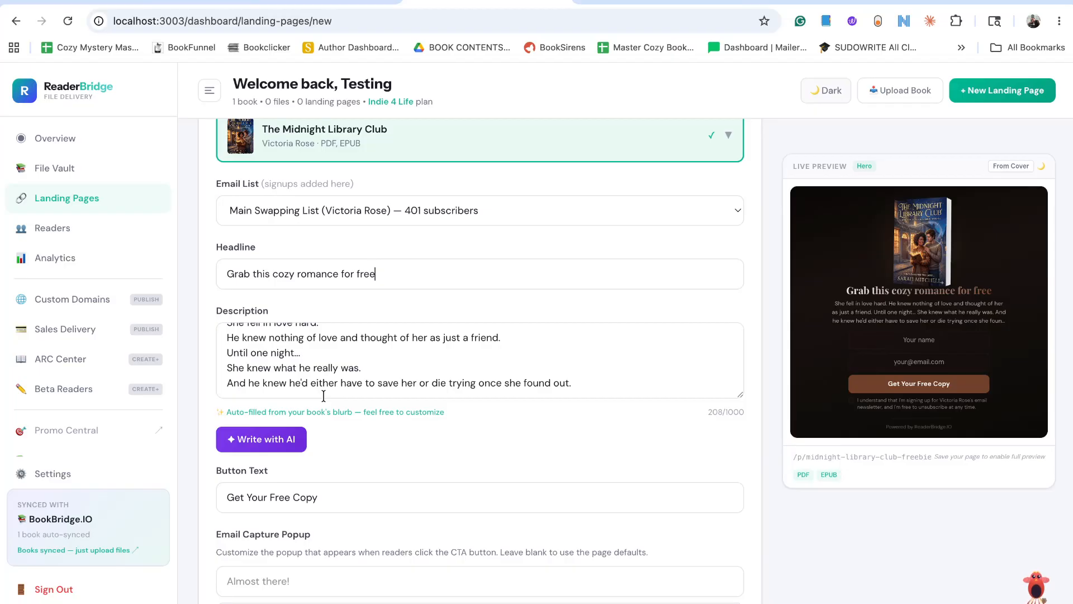
scroll(323, 394, down, 2)
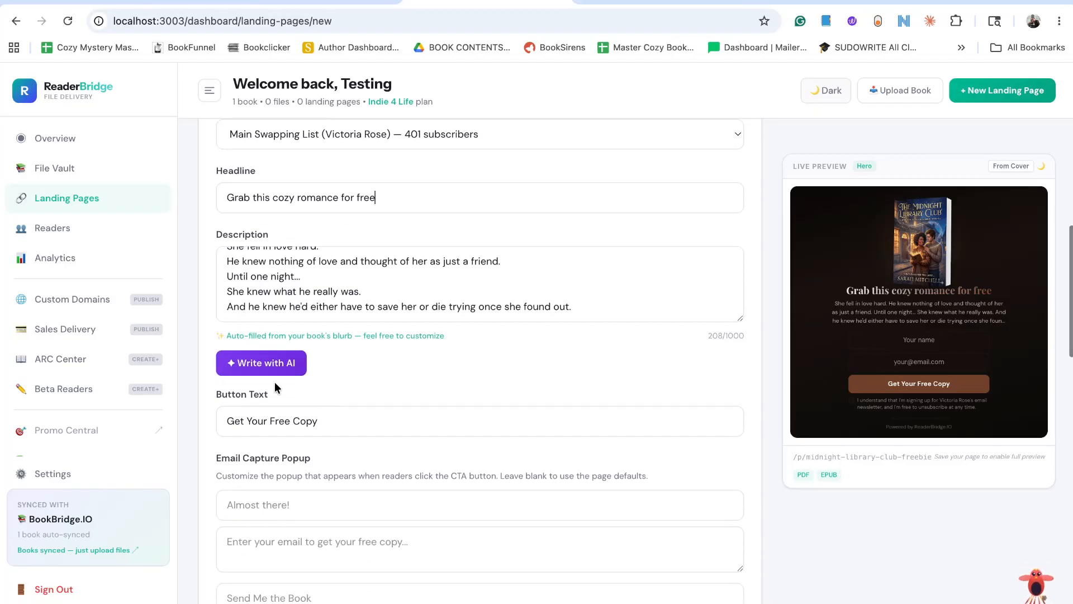
scroll(317, 309, up, 1)
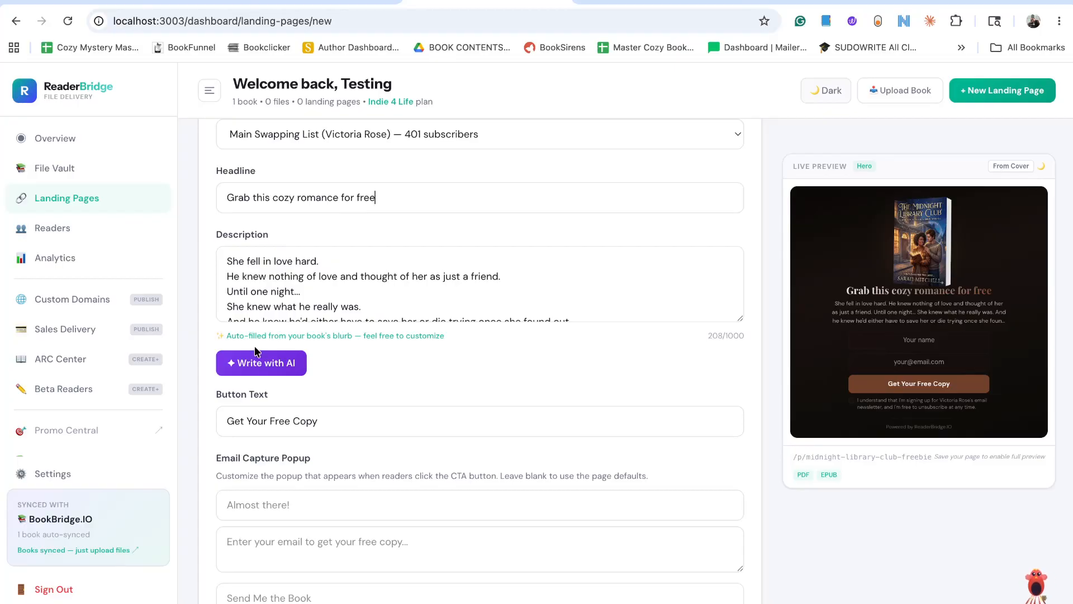
scroll(389, 354, down, 1)
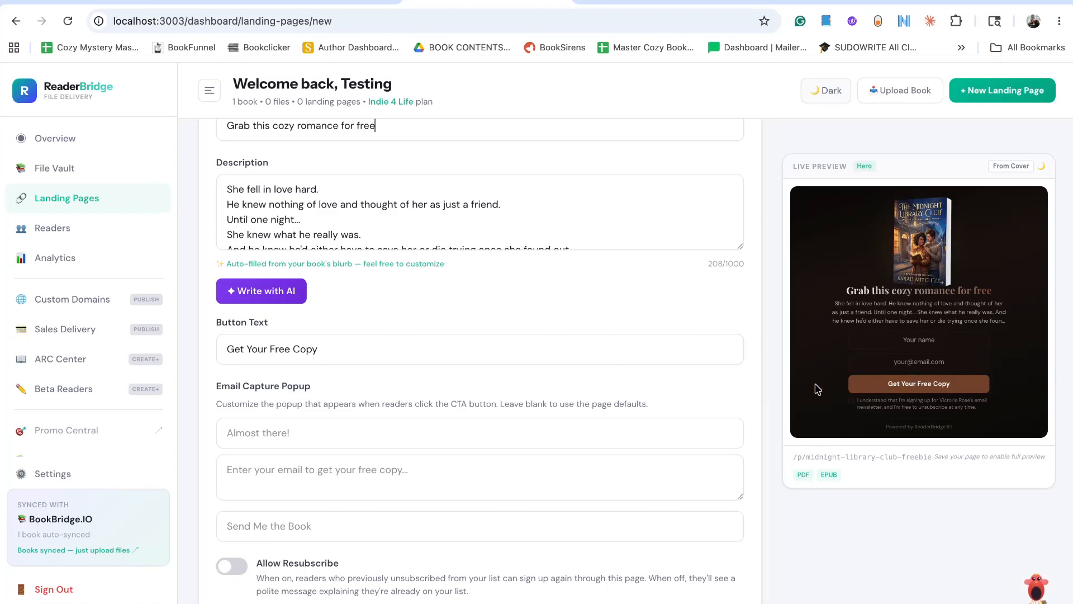
double_click(235, 349)
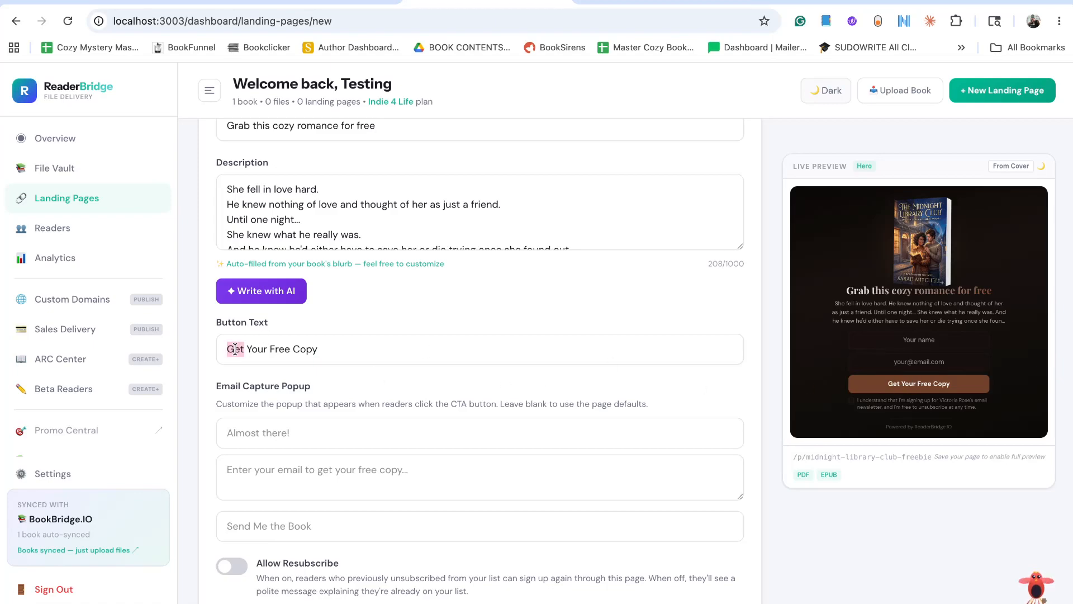
text(Read)
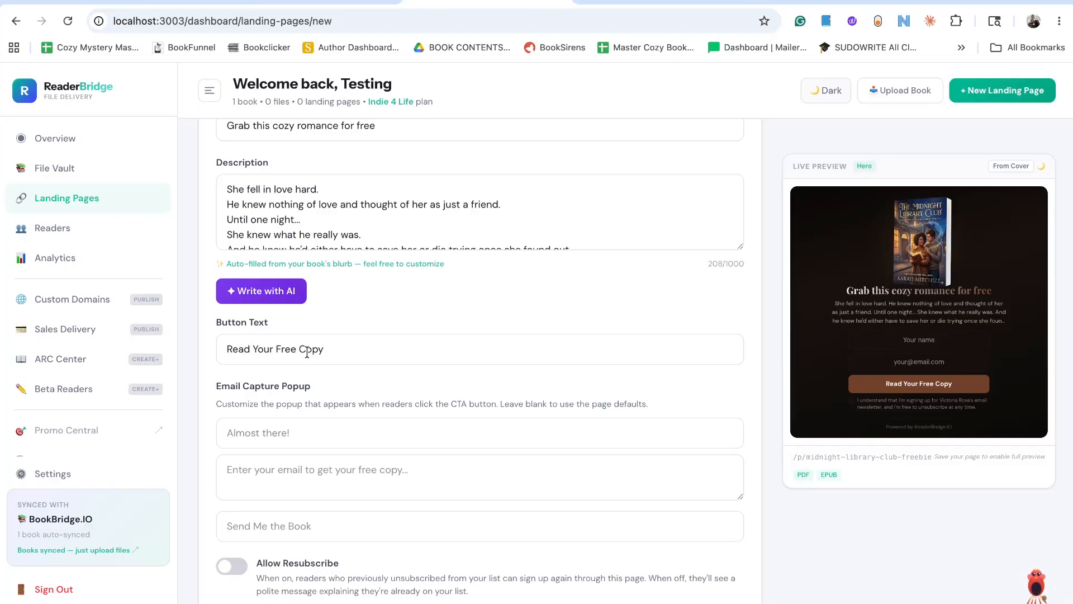
Extend the landing page's button text to "Read Your Free Copy Now" and look over the email capture popup fields.
key(End)
text(Now)
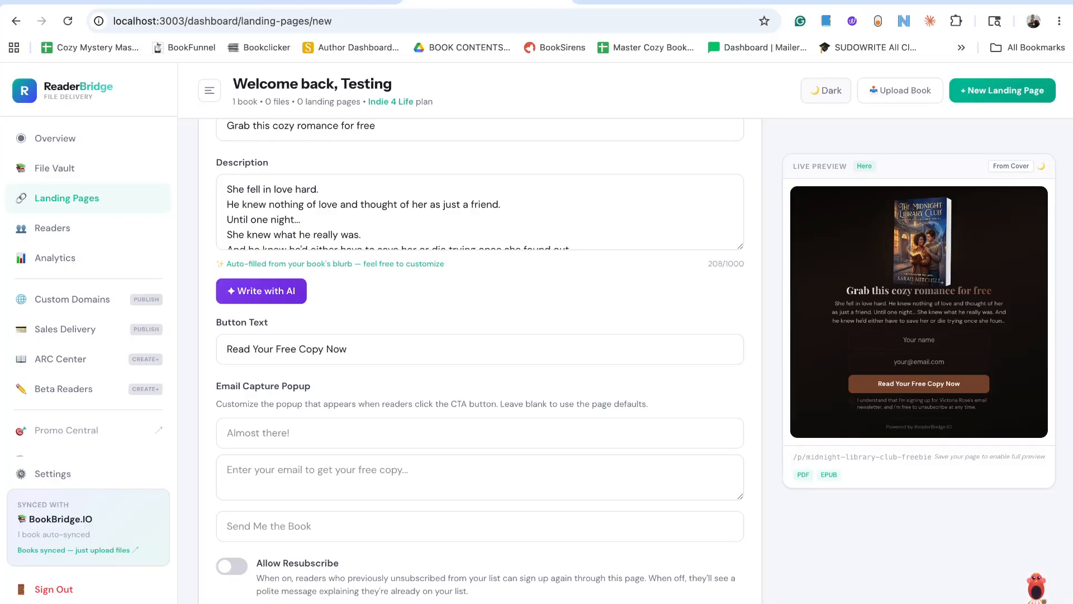
scroll(331, 337, down, 2)
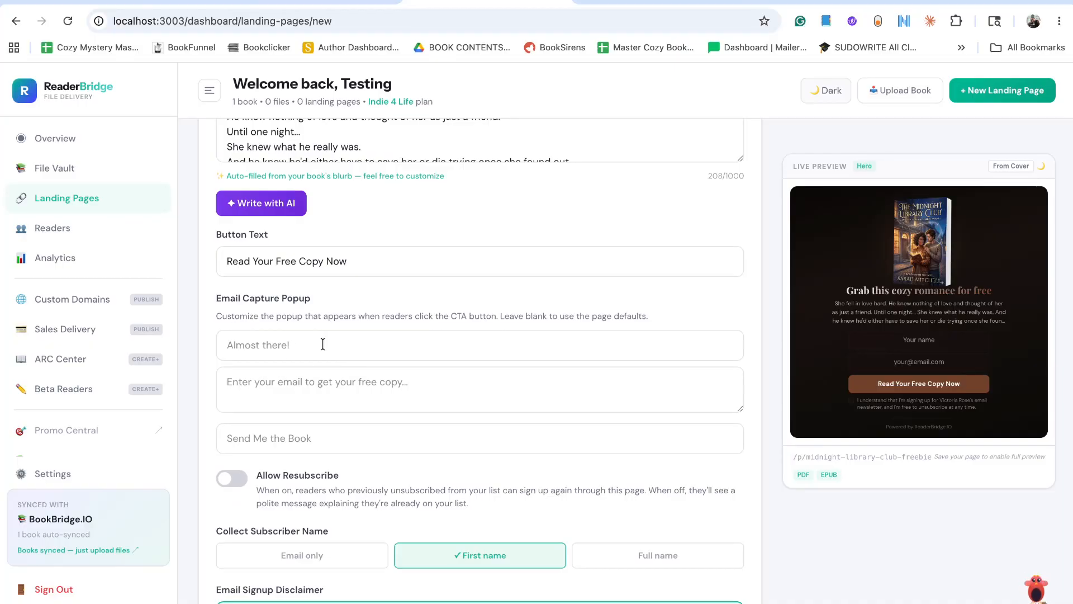
scroll(282, 364, down, 1)
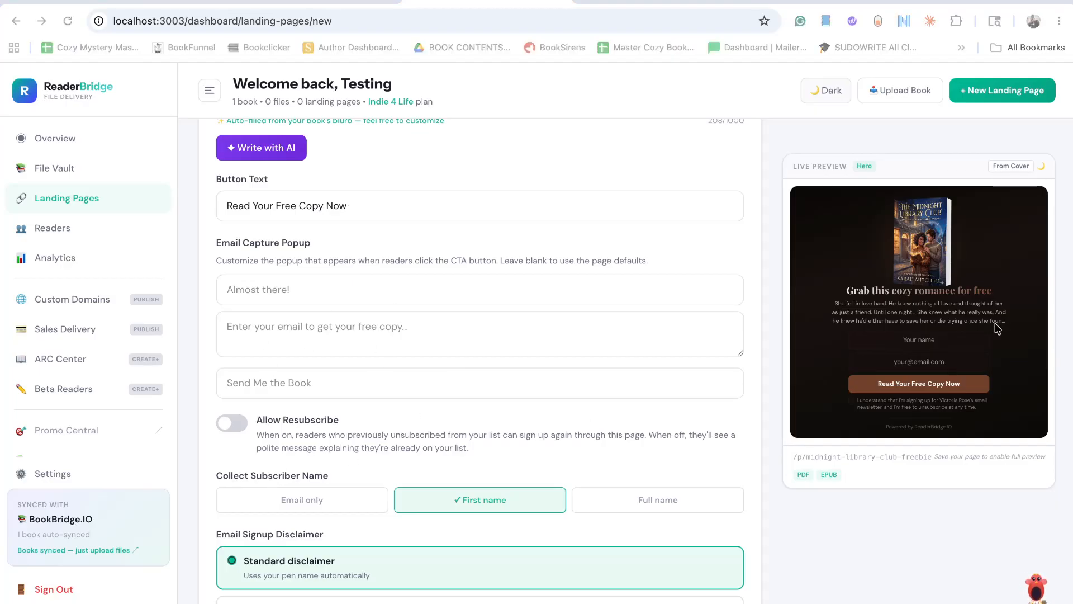
Review the subscriber name and disclaimer options, try a custom disclaimer, and set the email signup disclaimer to No disclaimer.
scroll(531, 260, down, 3)
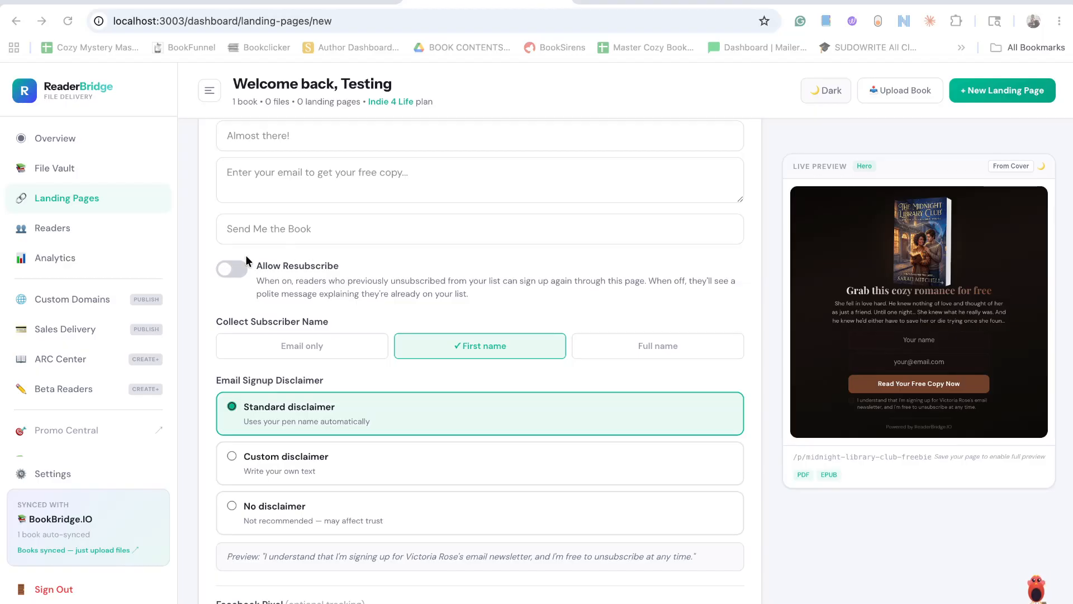
scroll(273, 278, down, 1)
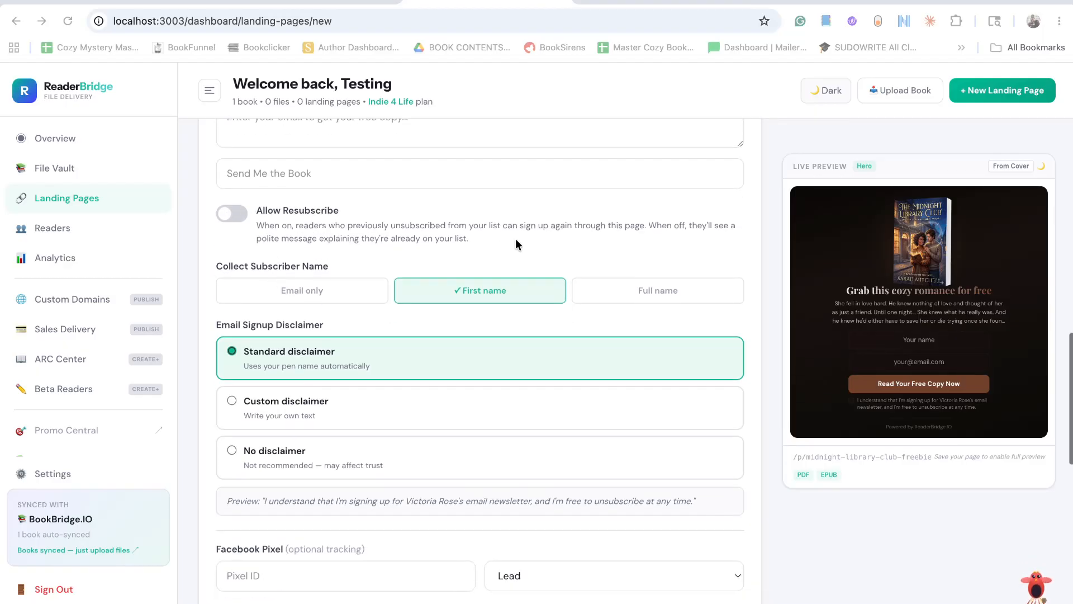
scroll(369, 280, down, 1)
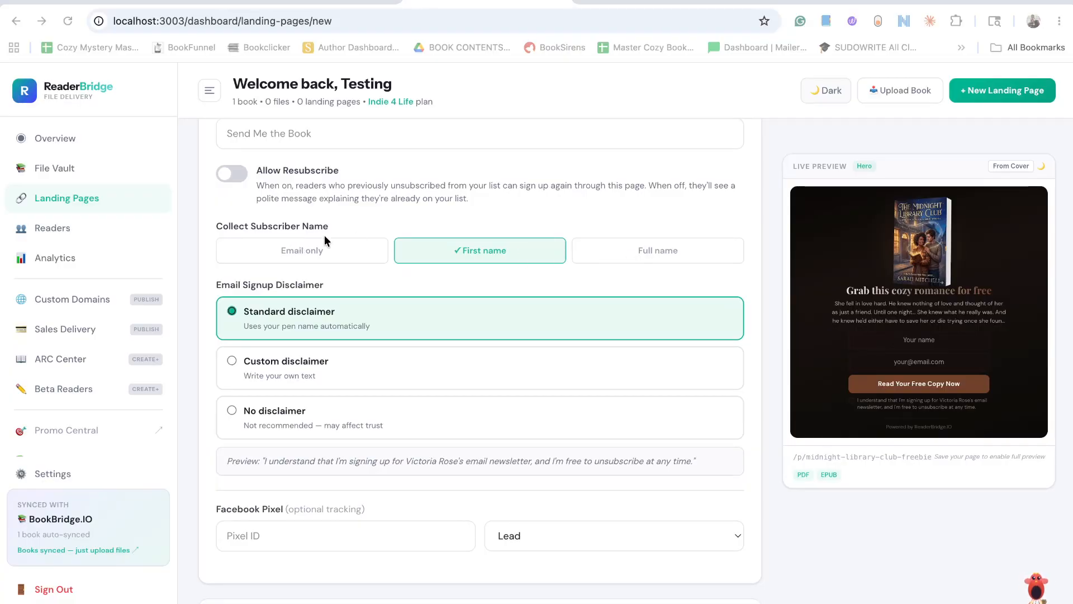
scroll(374, 254, down, 2)
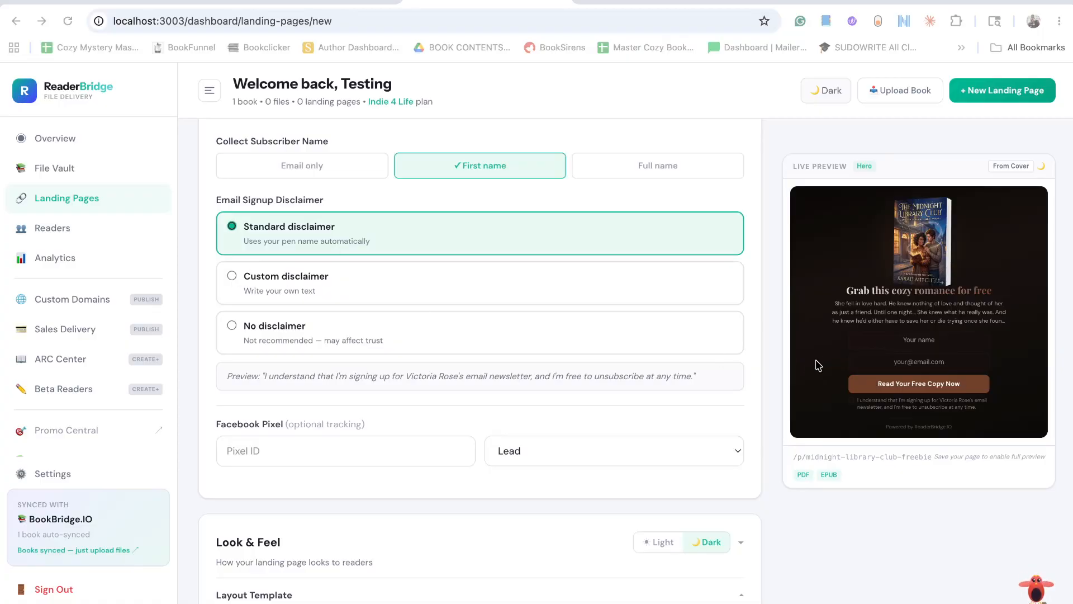
click(232, 273)
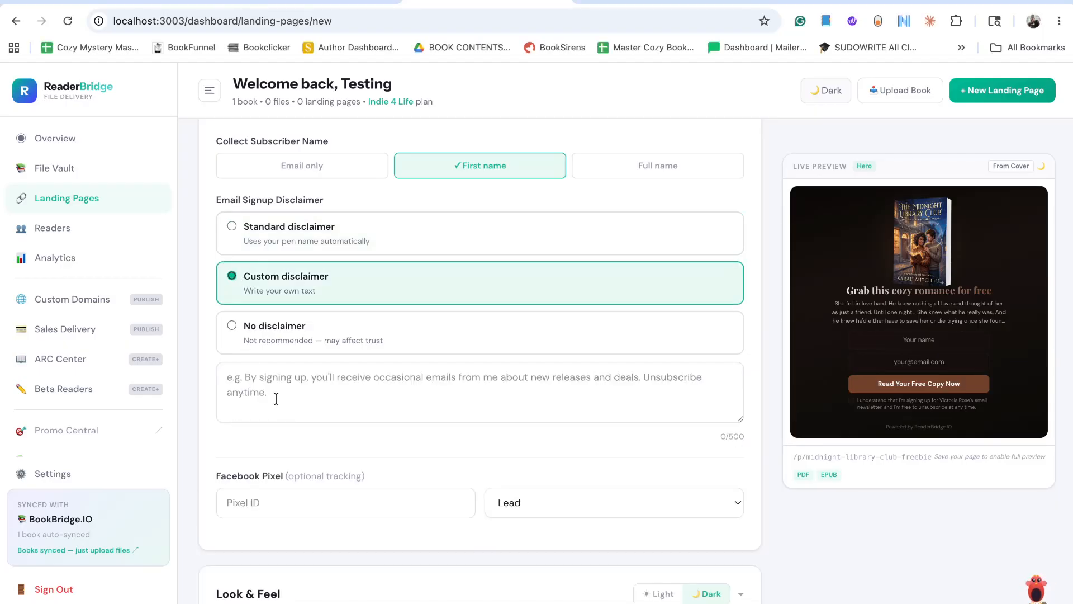
click(229, 325)
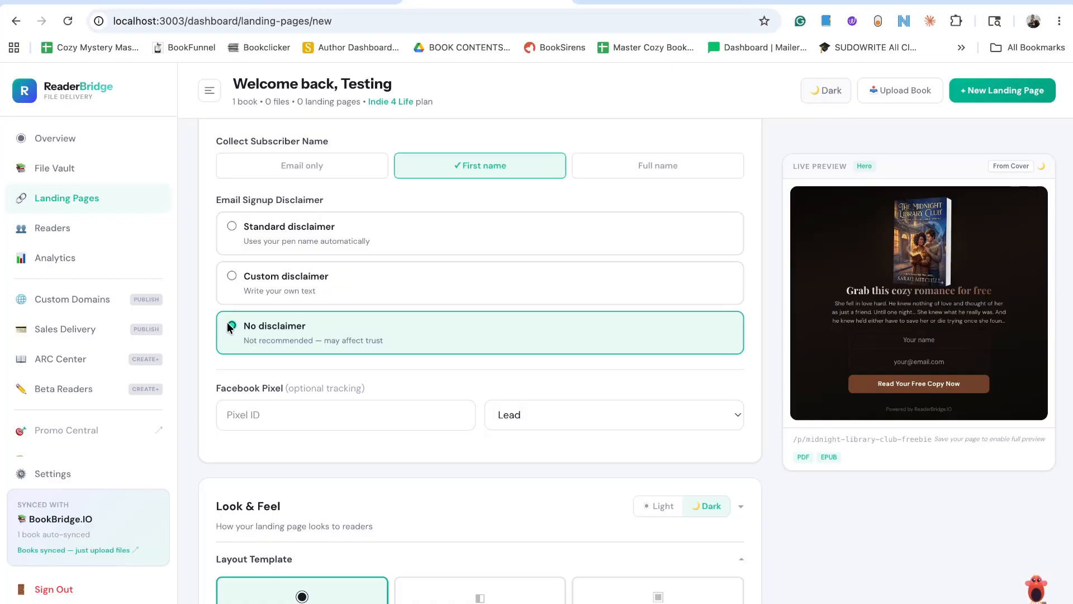
Examine the optional Facebook Pixel tracking settings and the list of available conversion events without changing them.
scroll(368, 374, down, 1)
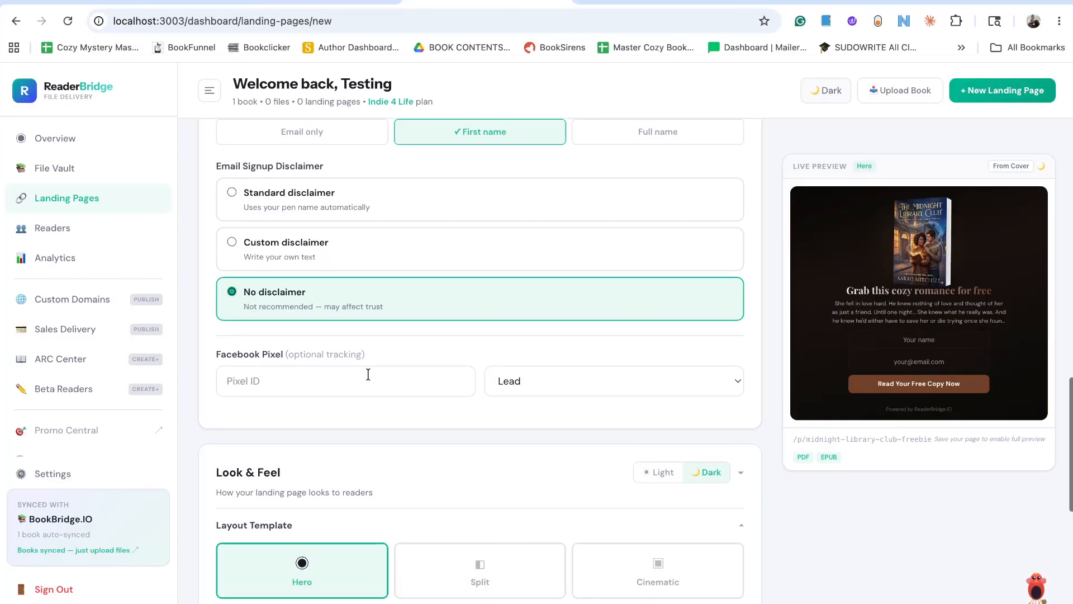
click(295, 381)
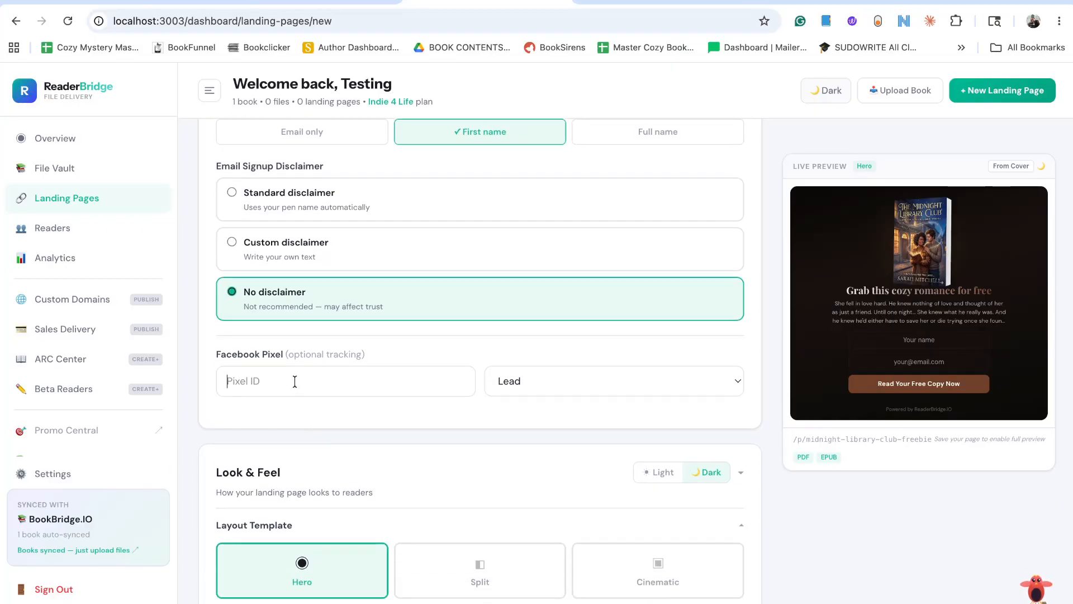
click(562, 382)
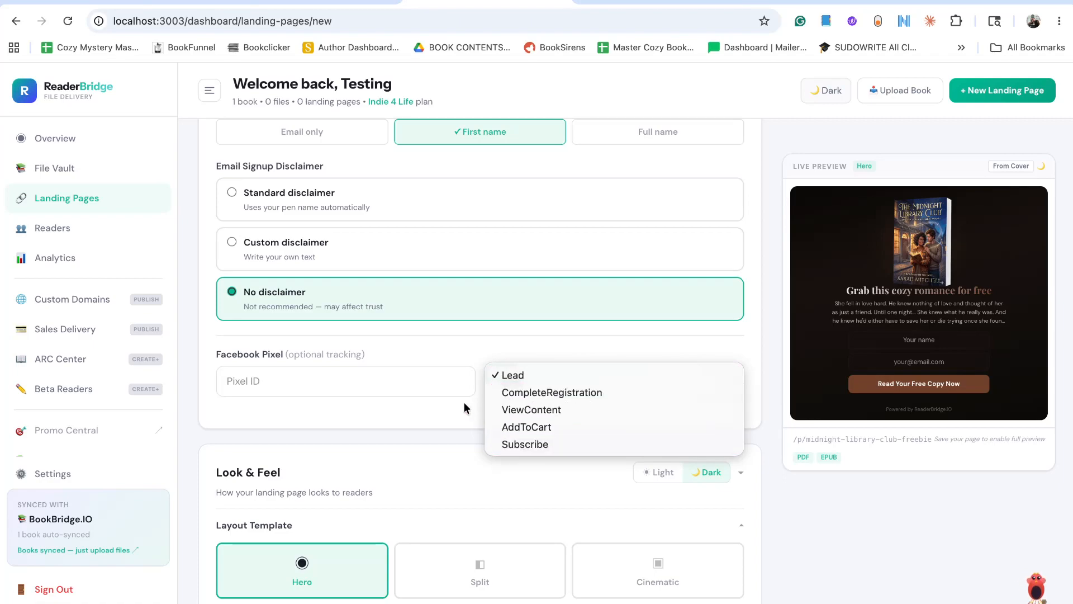
click(462, 351)
Collapse the Page Content section of the landing page form to bring up the Look & Feel settings.
scroll(461, 347, down, 3)
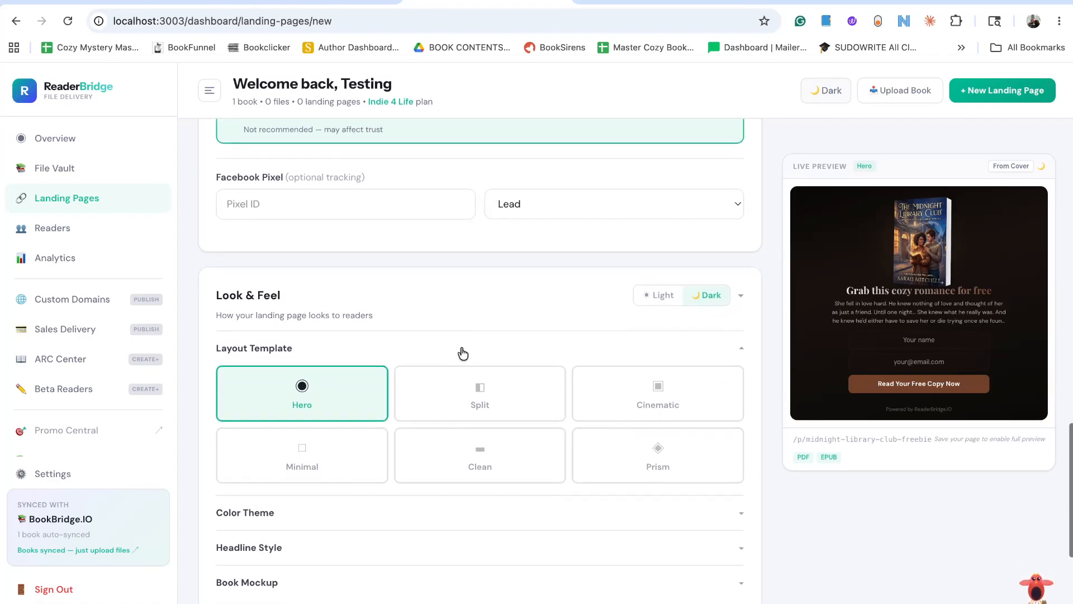
scroll(461, 346, up, 10)
scroll(740, 309, up, 8)
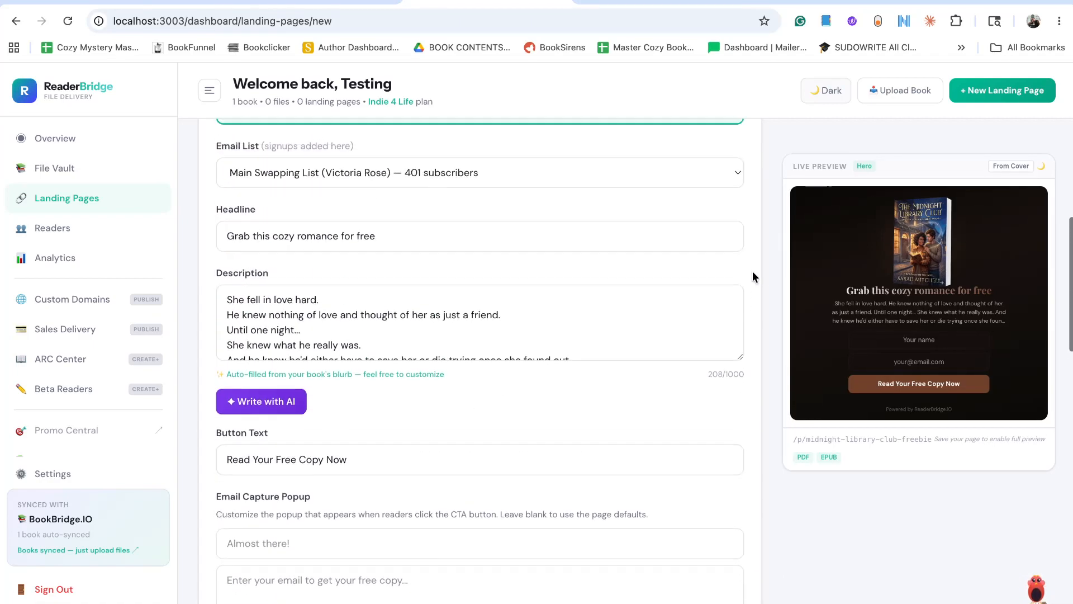
scroll(739, 243, up, 3)
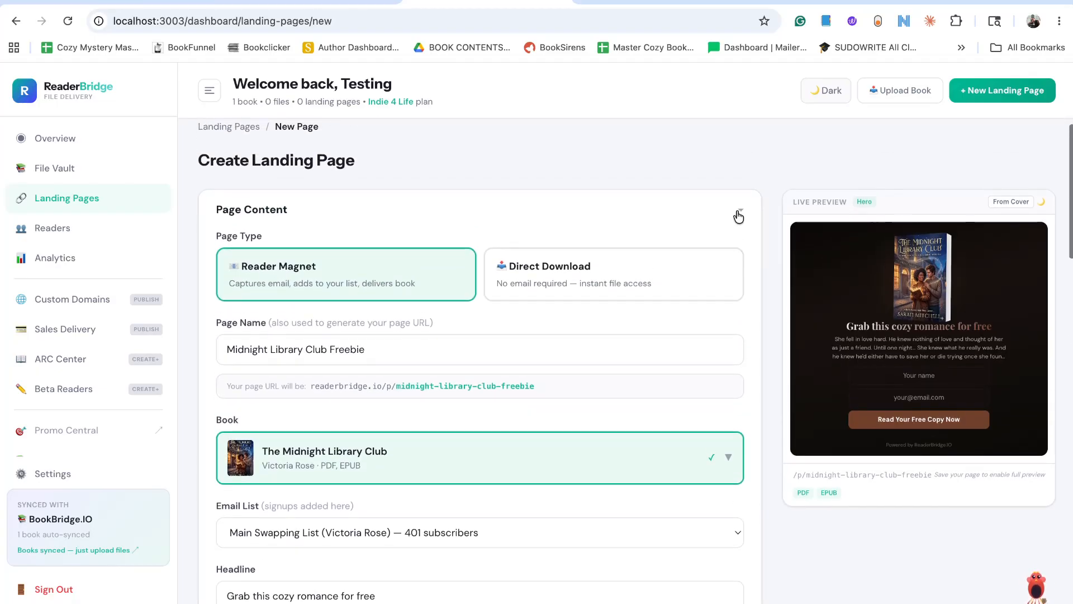
click(738, 216)
scroll(679, 303, up, 1)
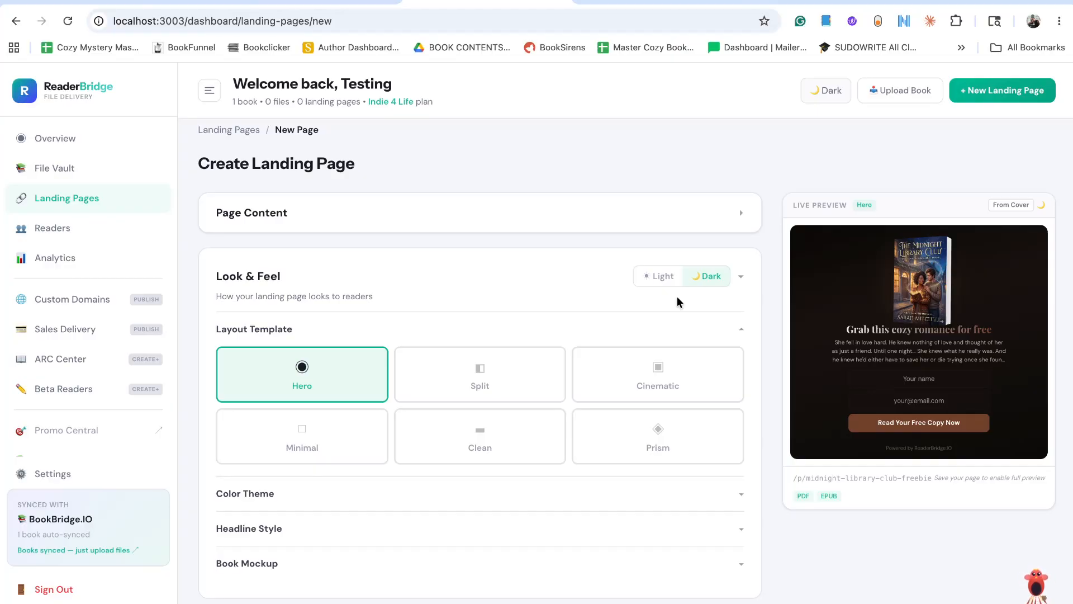
Compare the light and dark looks in the live preview and set the landing page to Light.
click(663, 277)
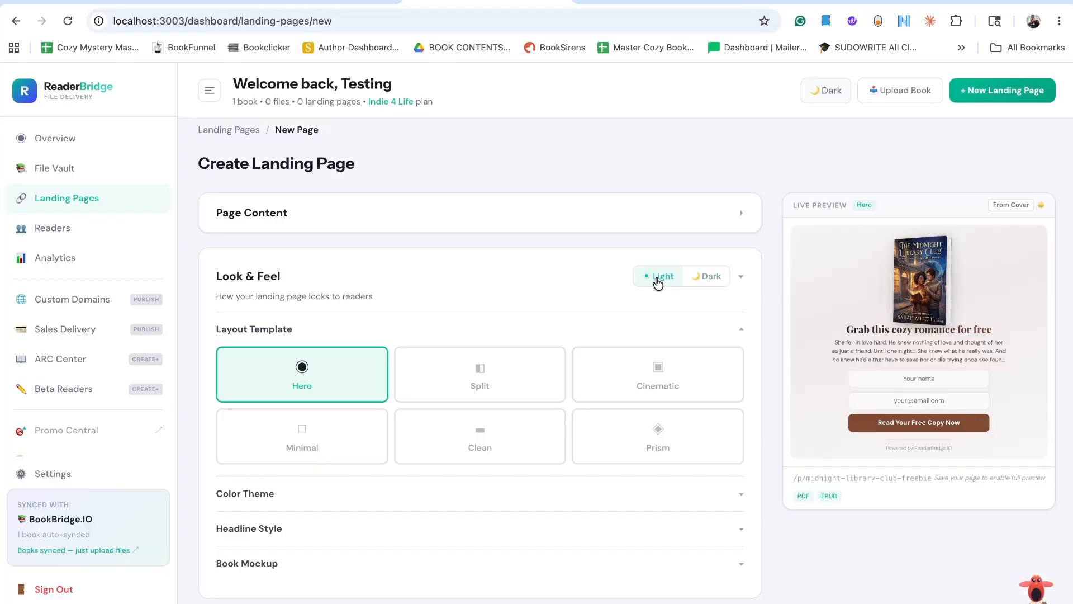
click(716, 284)
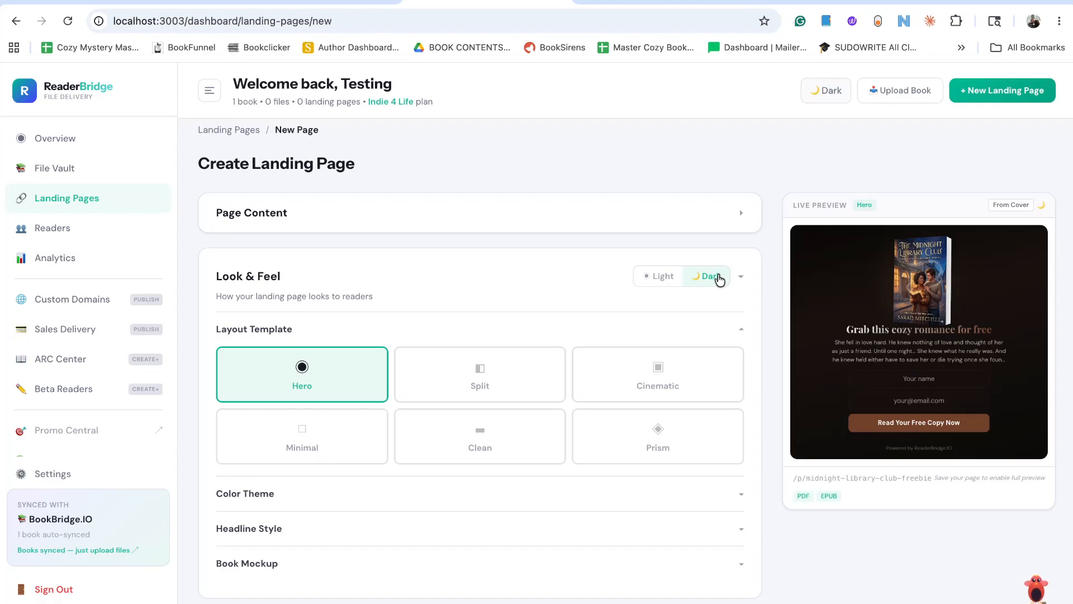
click(664, 278)
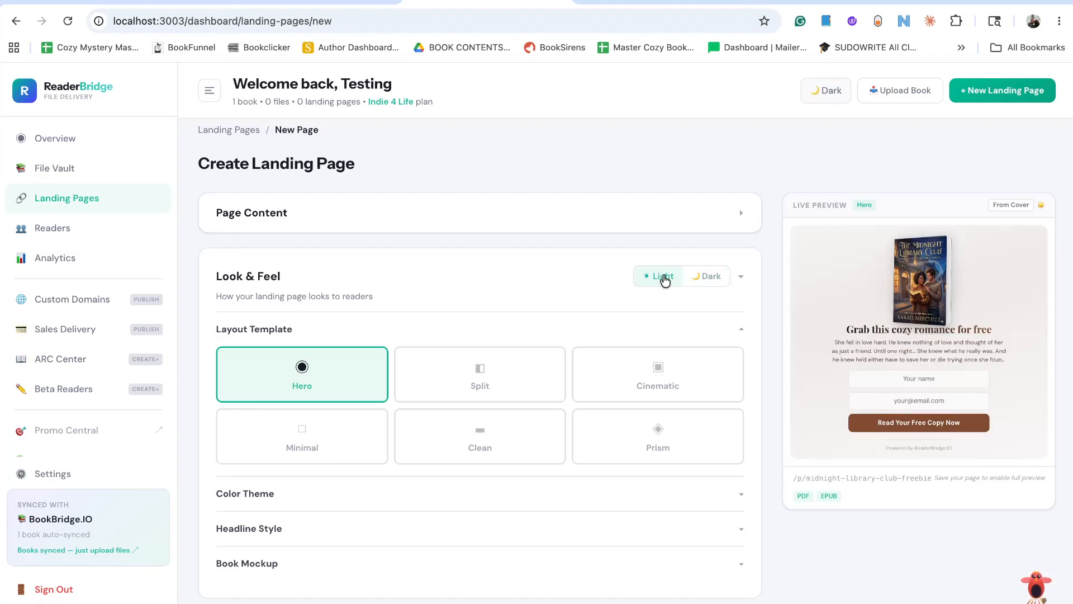
scroll(668, 305, down, 1)
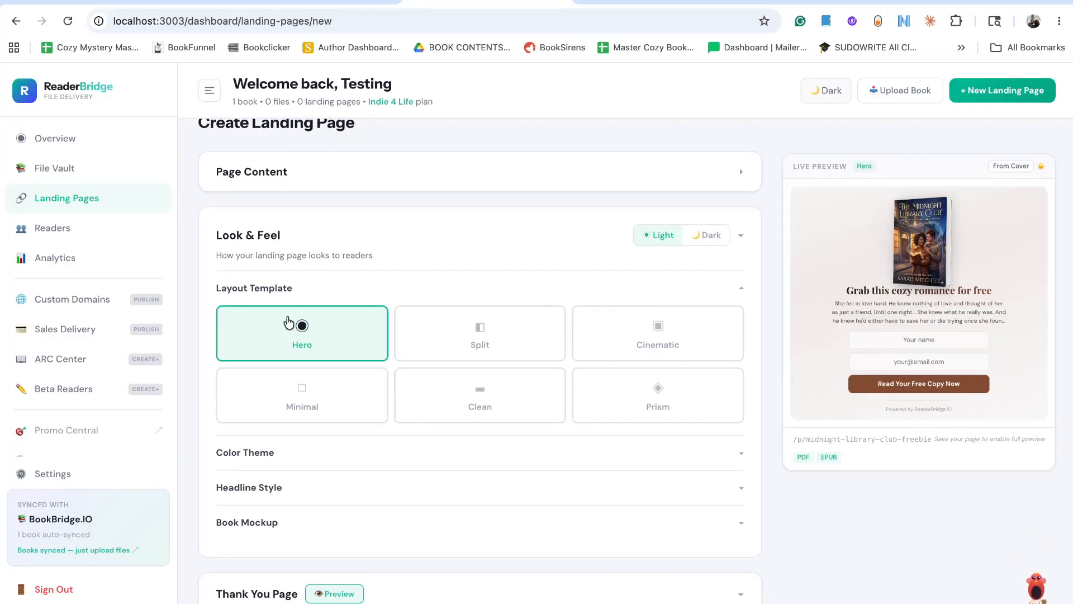
Try the Split, Cinematic, Prism and Clean layout templates and choose Minimal for the landing page.
click(454, 341)
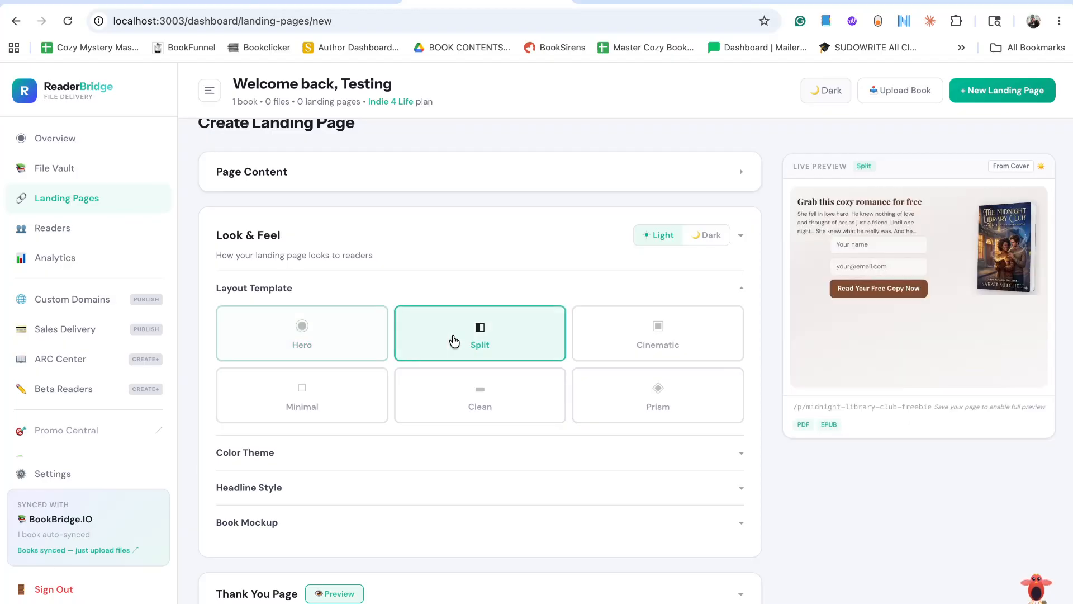
click(643, 334)
click(650, 398)
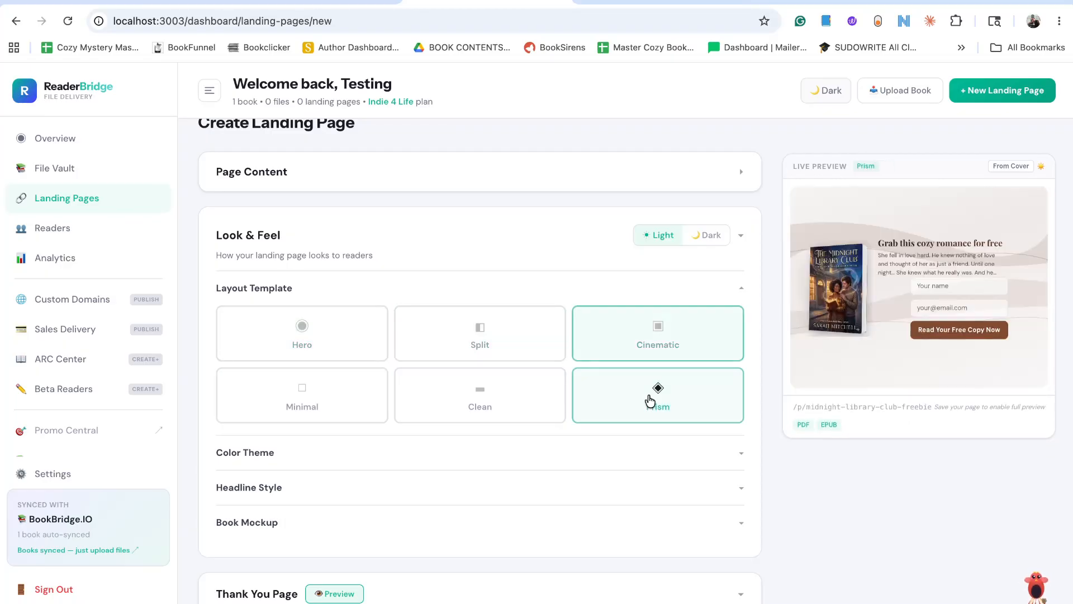
click(535, 408)
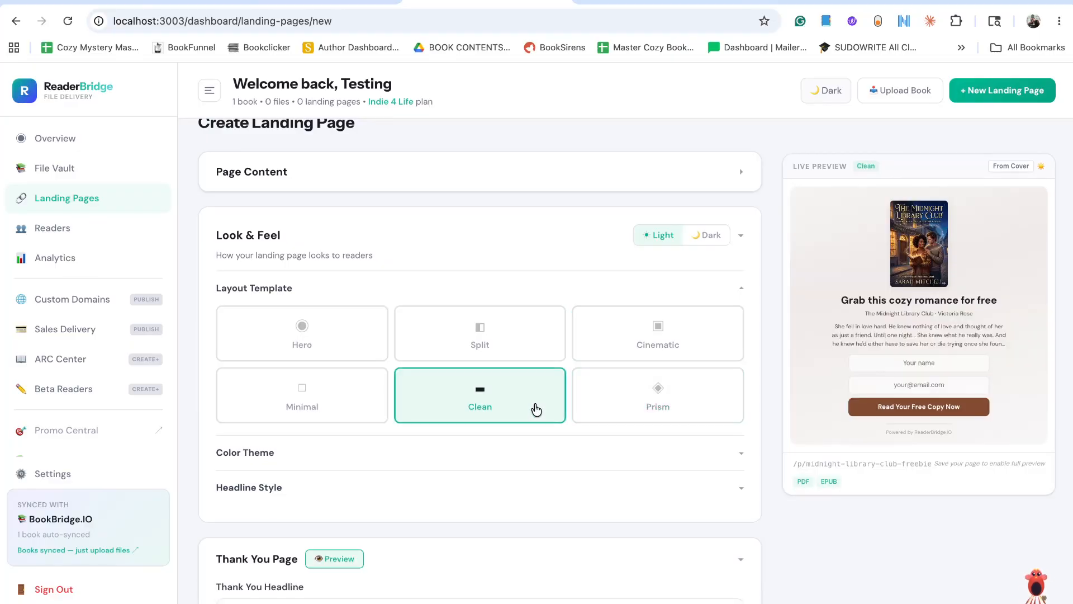
click(351, 412)
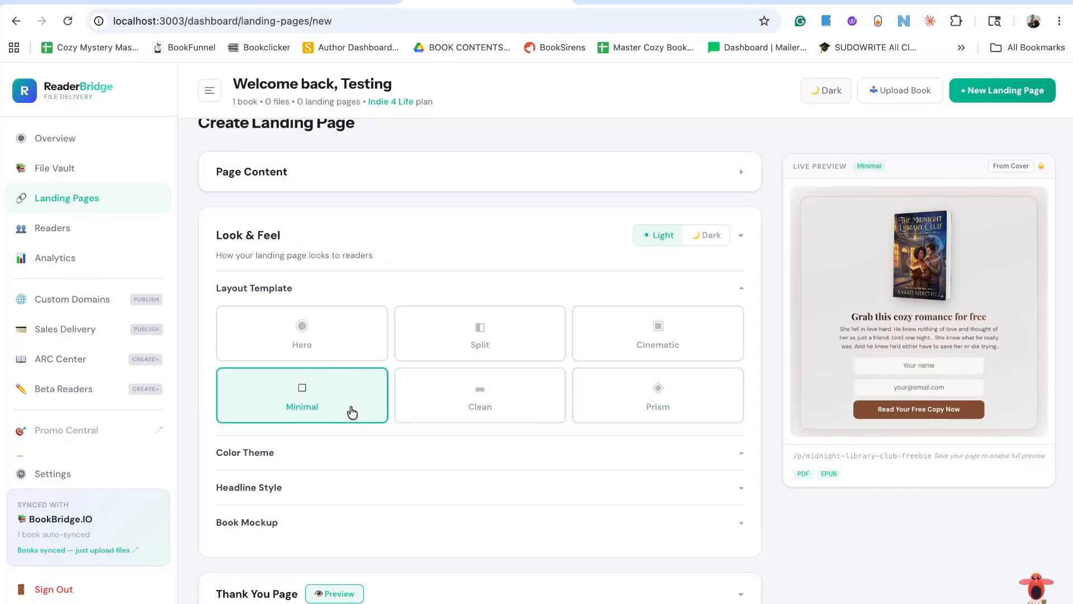
Try several color themes, including Rosé, Forest, From Cover, Grey / Black and Midnight, choose Warm Ember, and collapse the theme options.
scroll(350, 405, down, 1)
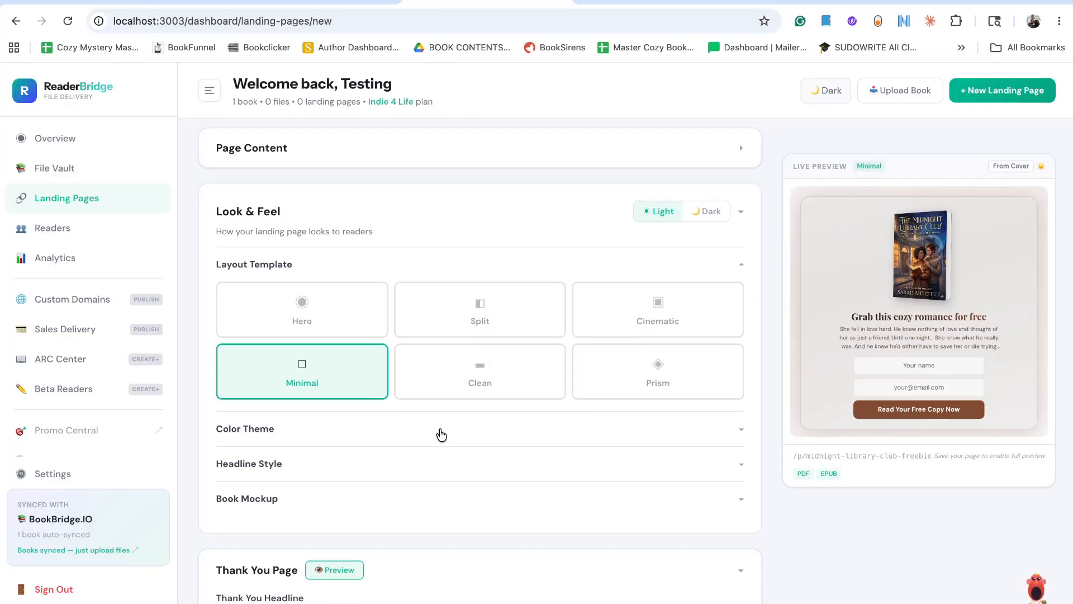
click(442, 435)
click(544, 525)
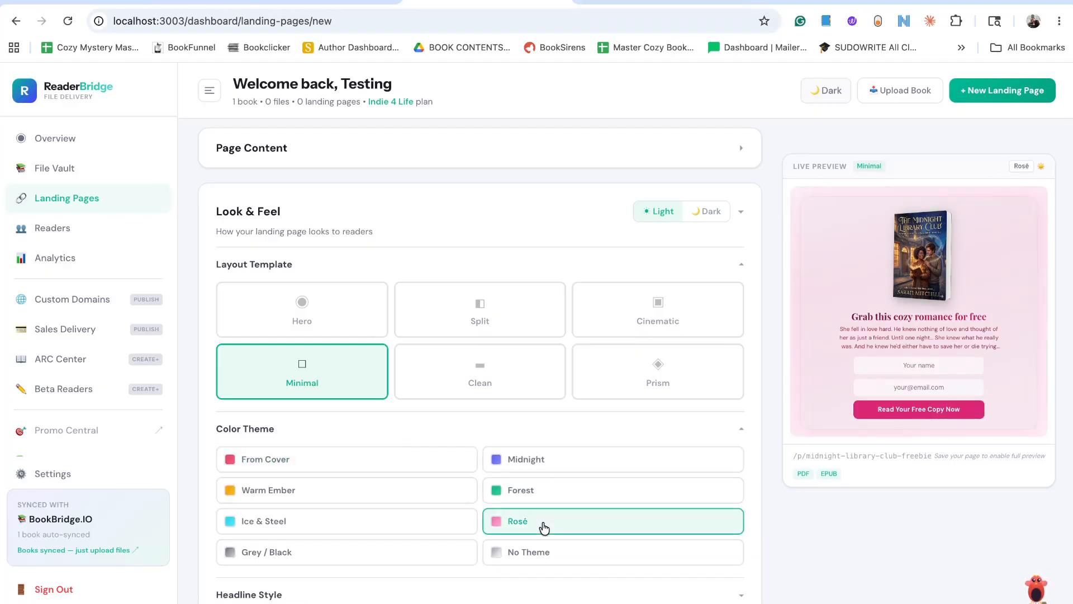
click(395, 519)
click(531, 487)
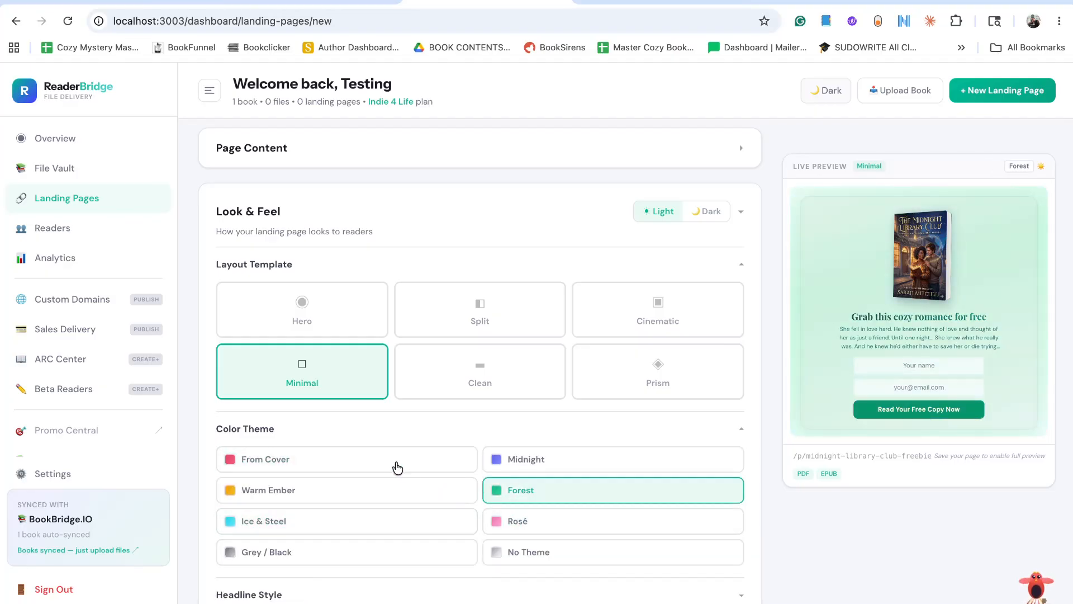
click(397, 468)
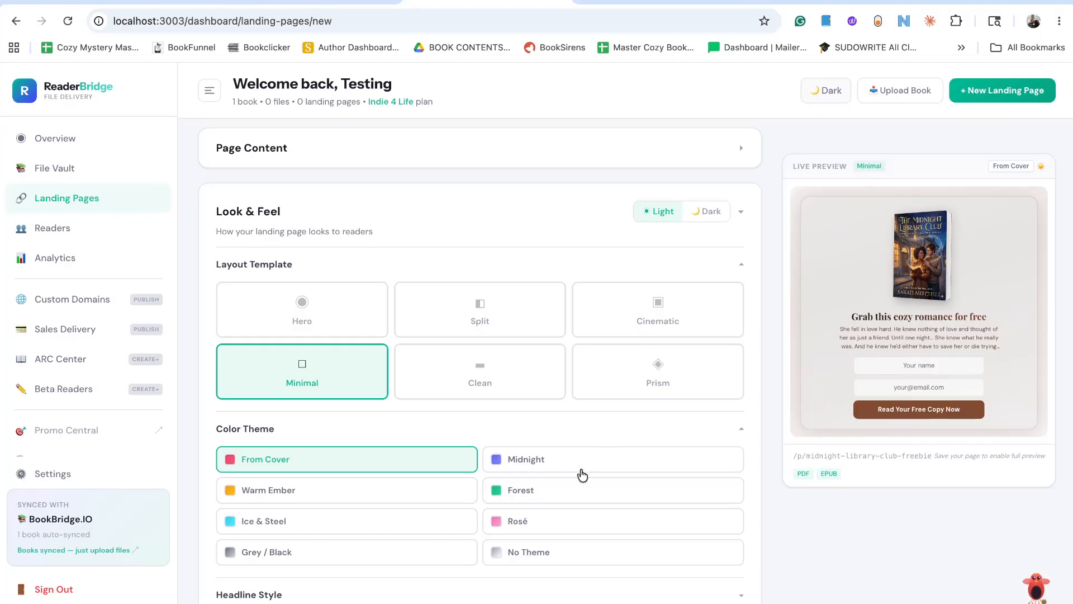
click(432, 534)
click(418, 555)
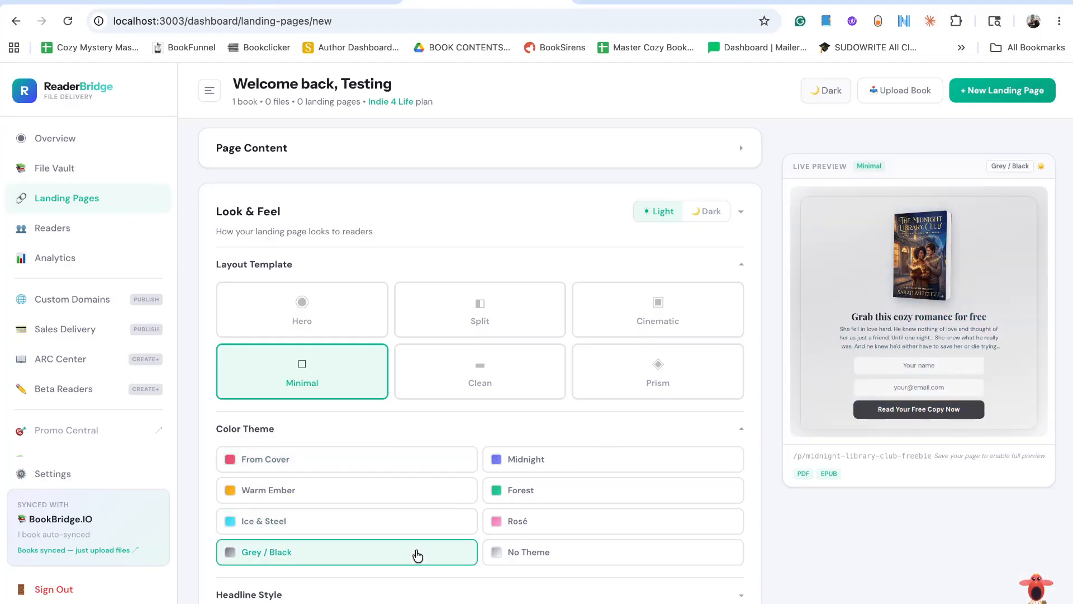
click(569, 465)
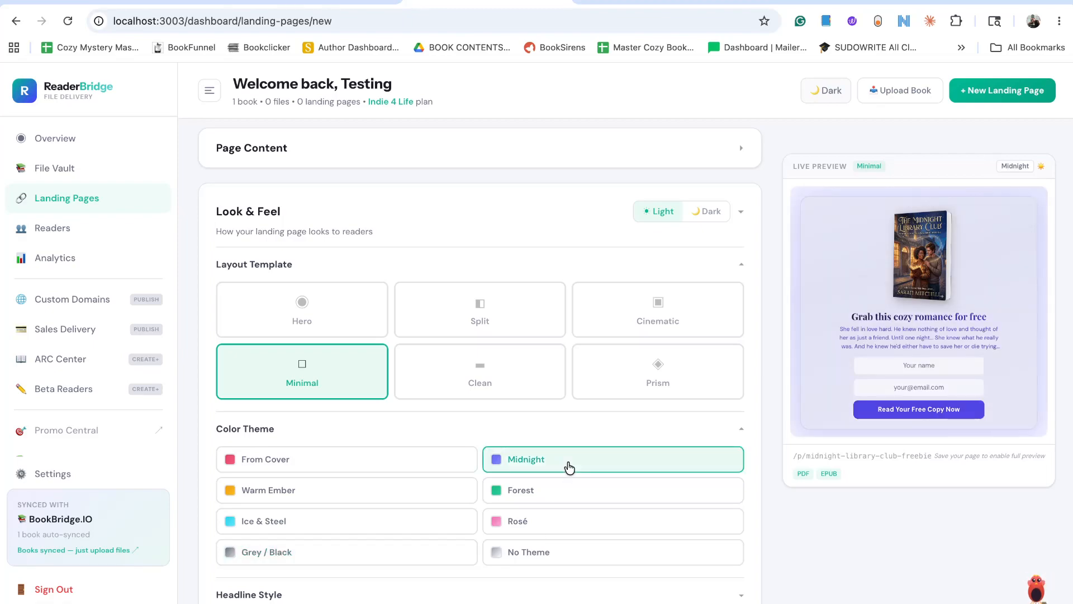
click(407, 497)
scroll(407, 502, down, 1)
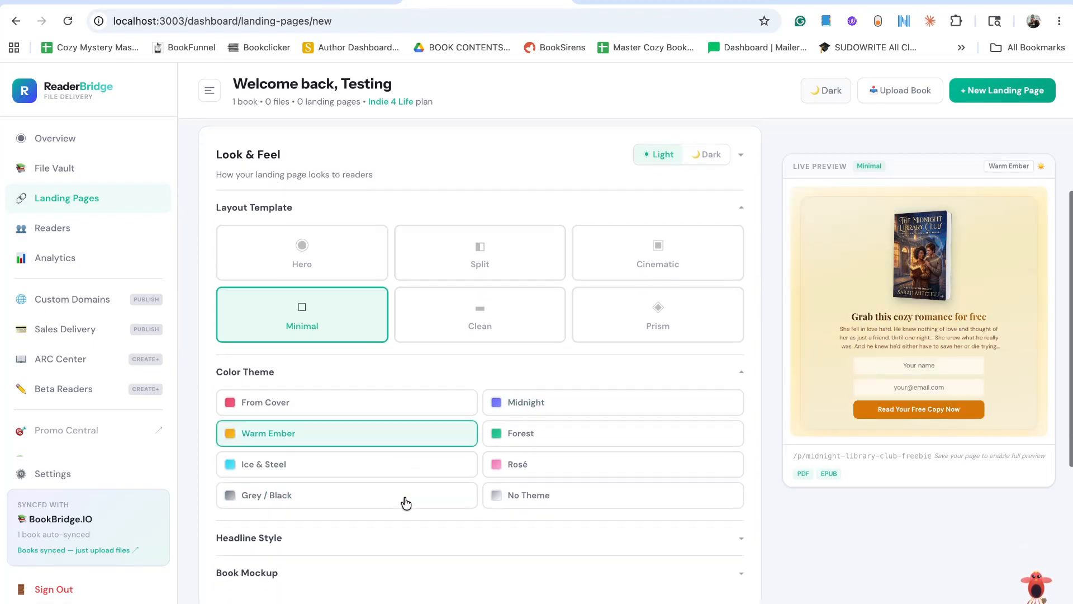
scroll(407, 502, down, 2)
click(735, 270)
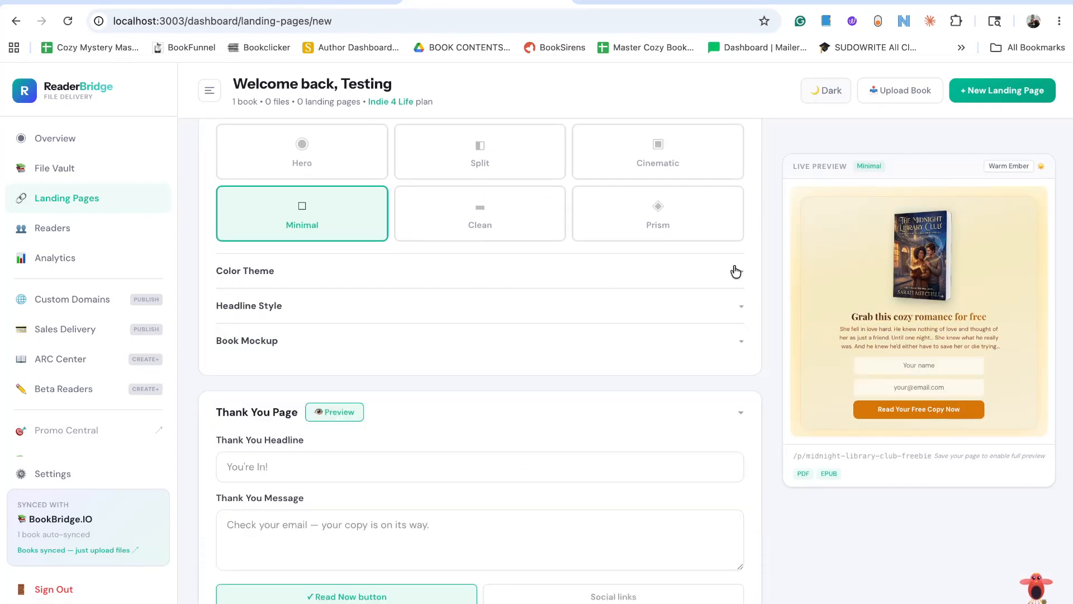
Try the Lora, Abril Fatface, Bebas Neue and Oleo Script headline fonts and set the headline font to Agu Display.
click(709, 314)
click(550, 422)
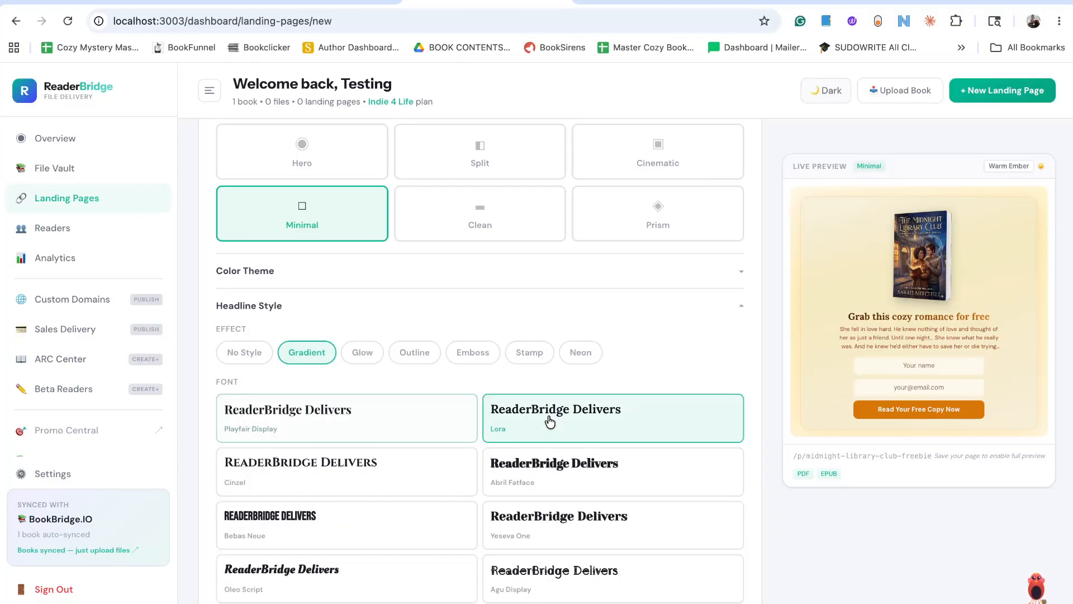
click(544, 482)
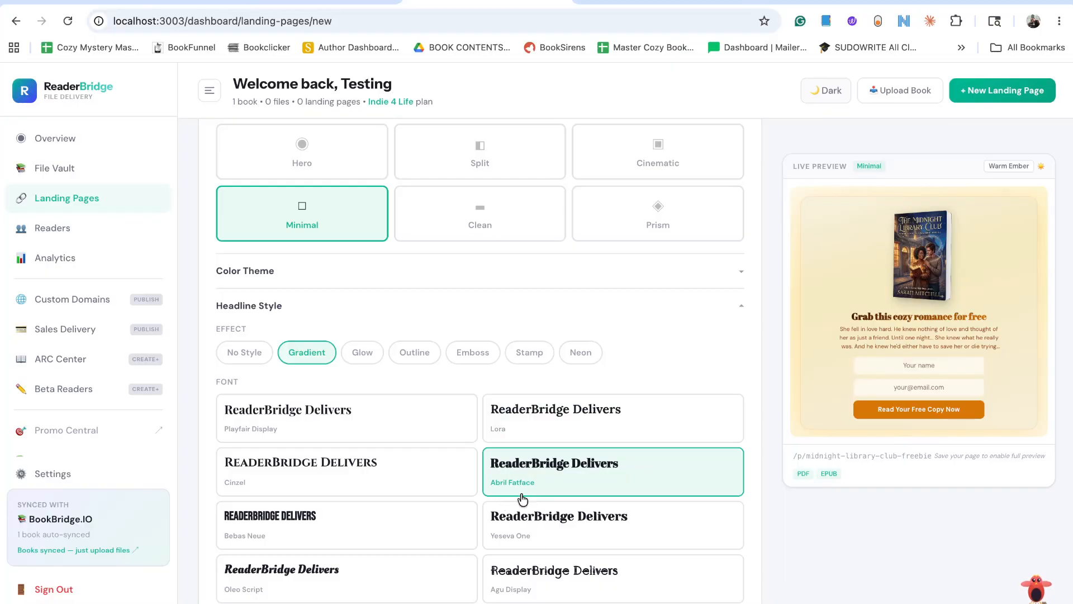
click(382, 527)
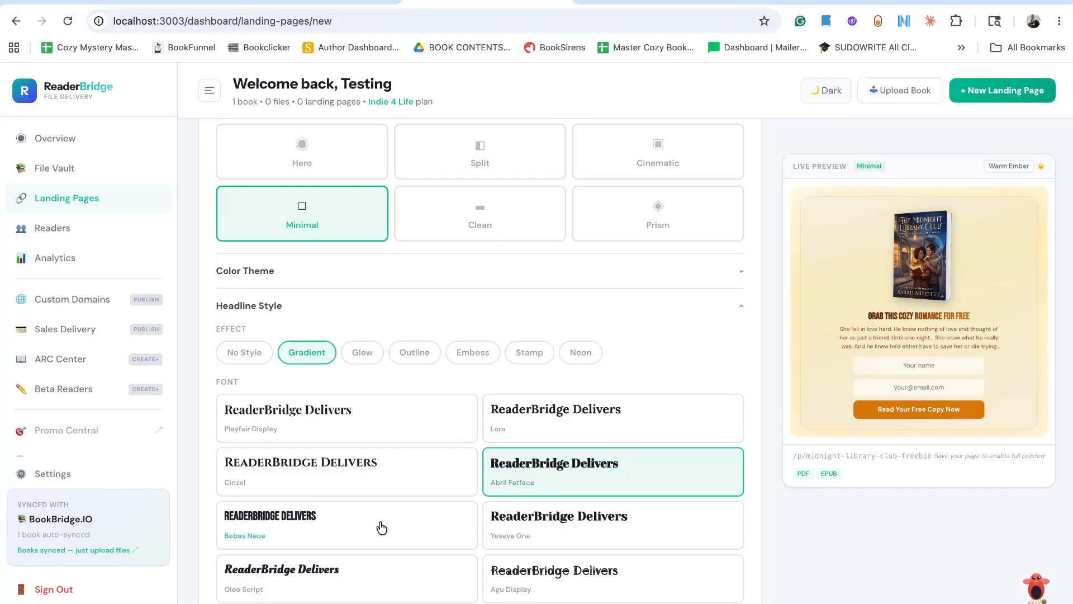
click(366, 573)
click(533, 585)
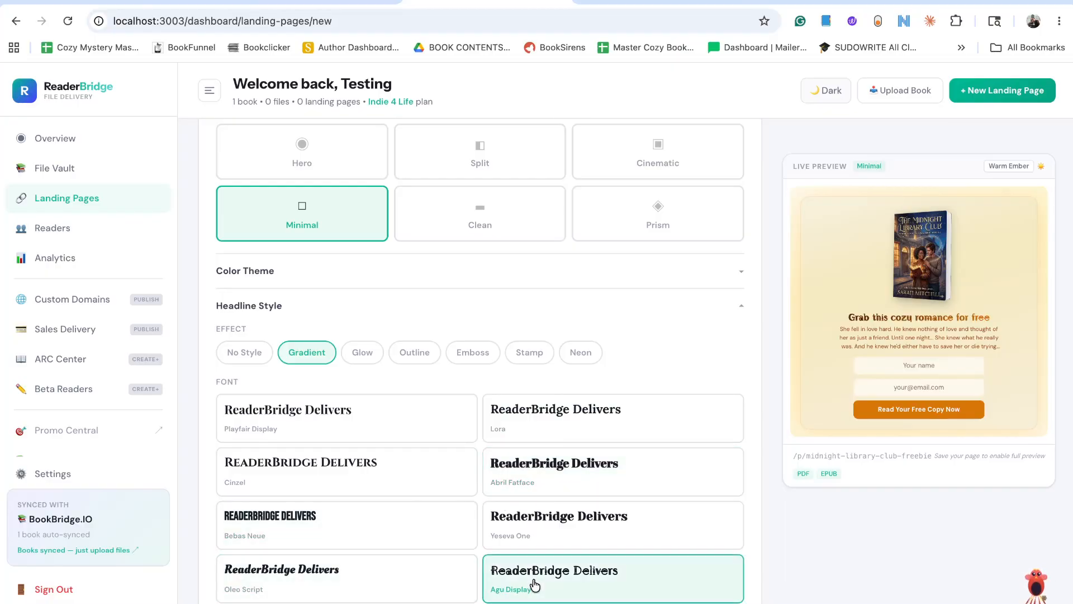
Try the Yeseva One, Cinzel and Playfair Display headline fonts and set the headline font to Lora.
click(534, 535)
click(356, 488)
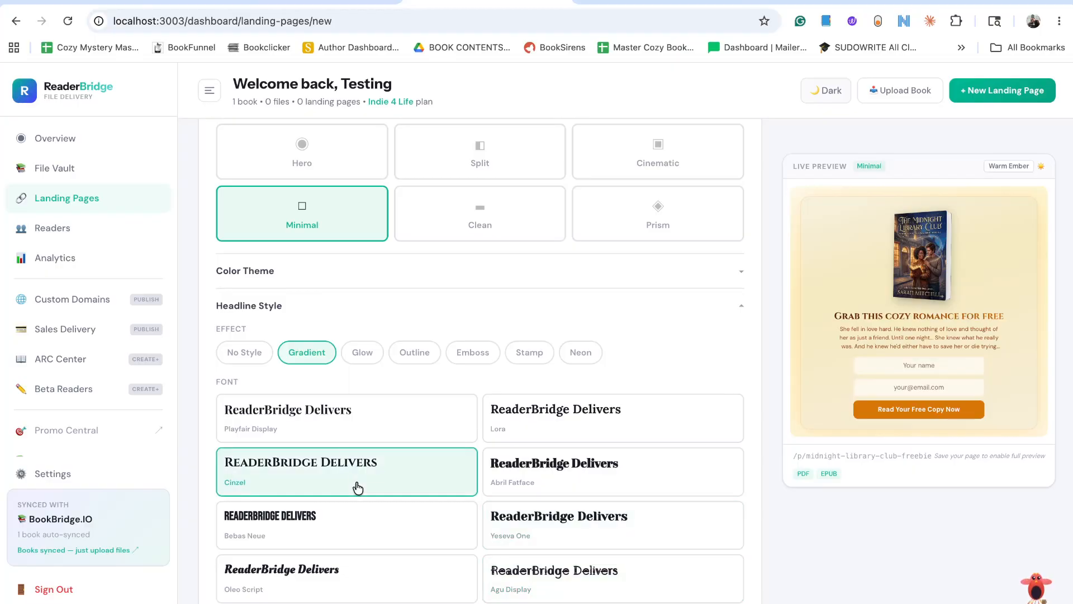
click(339, 439)
click(339, 468)
click(542, 435)
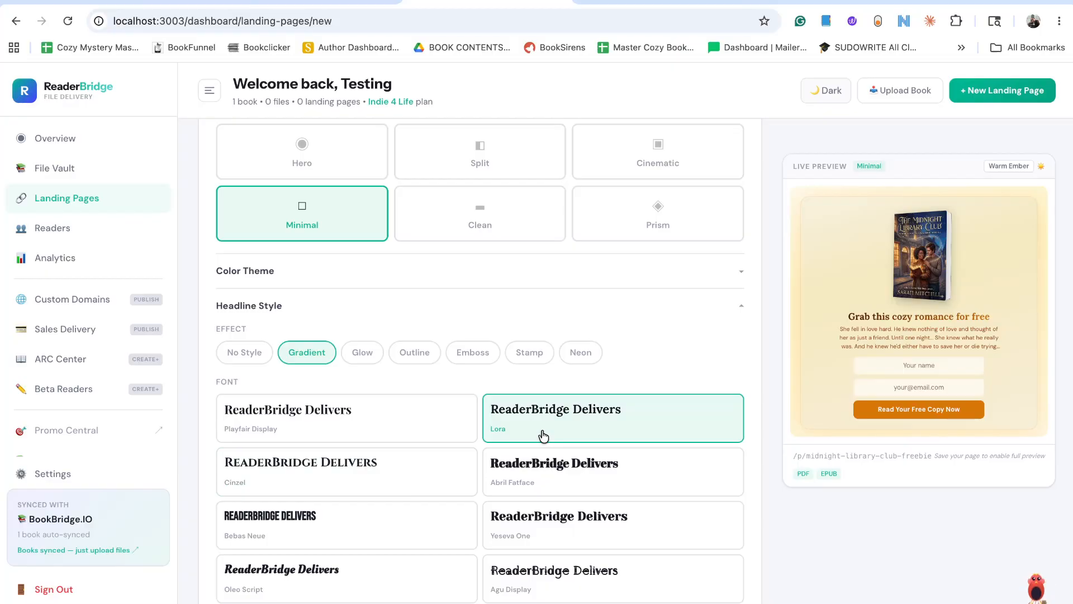
Try the Glow, Outline, Emboss, Stamp and Neon effects on the landing page headline.
click(352, 363)
click(422, 364)
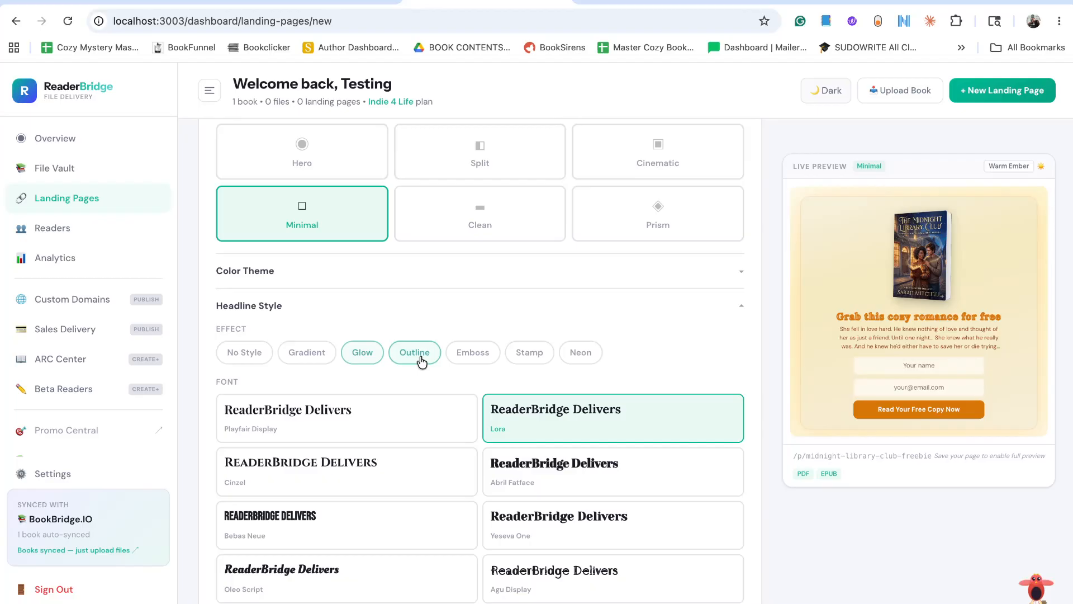
click(476, 362)
click(531, 360)
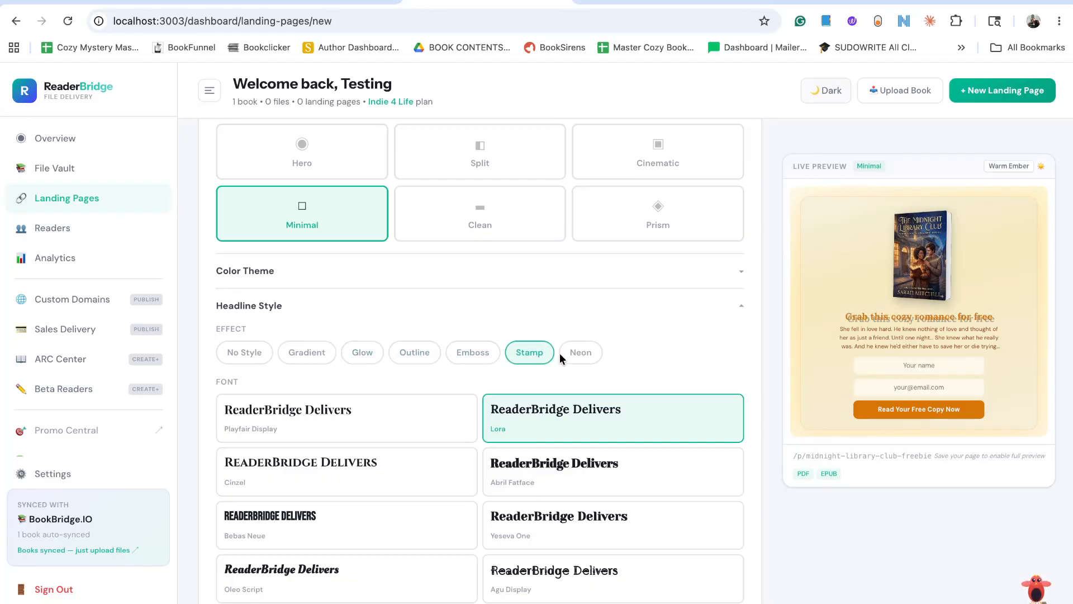
click(591, 357)
Try the Cinzel and Bebas Neue headline fonts, and compare the Glow, Gradient and Outline effects on Bebas Neue.
click(401, 477)
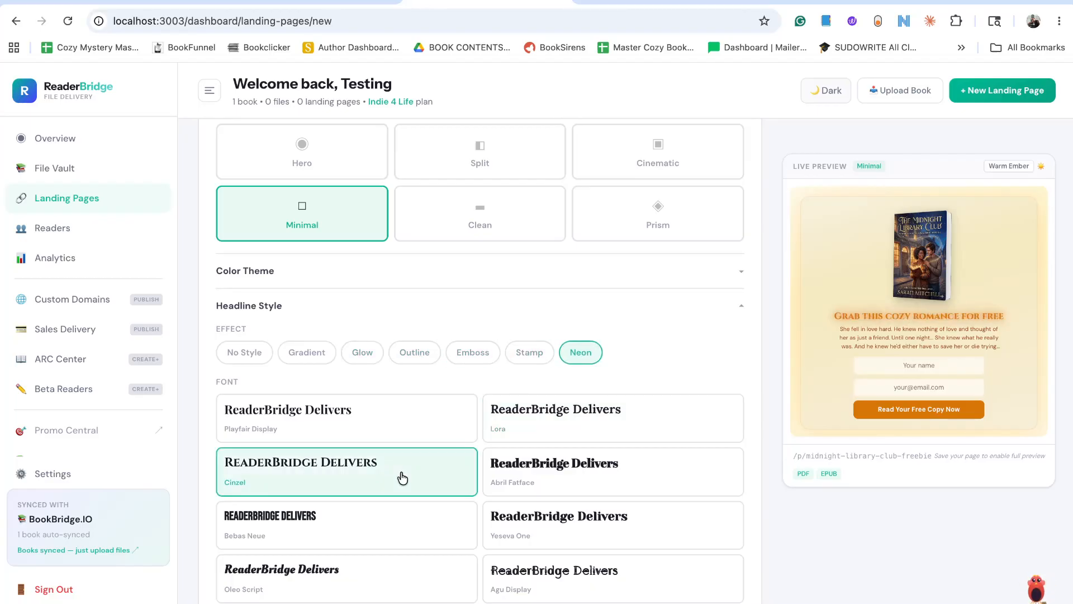
click(383, 520)
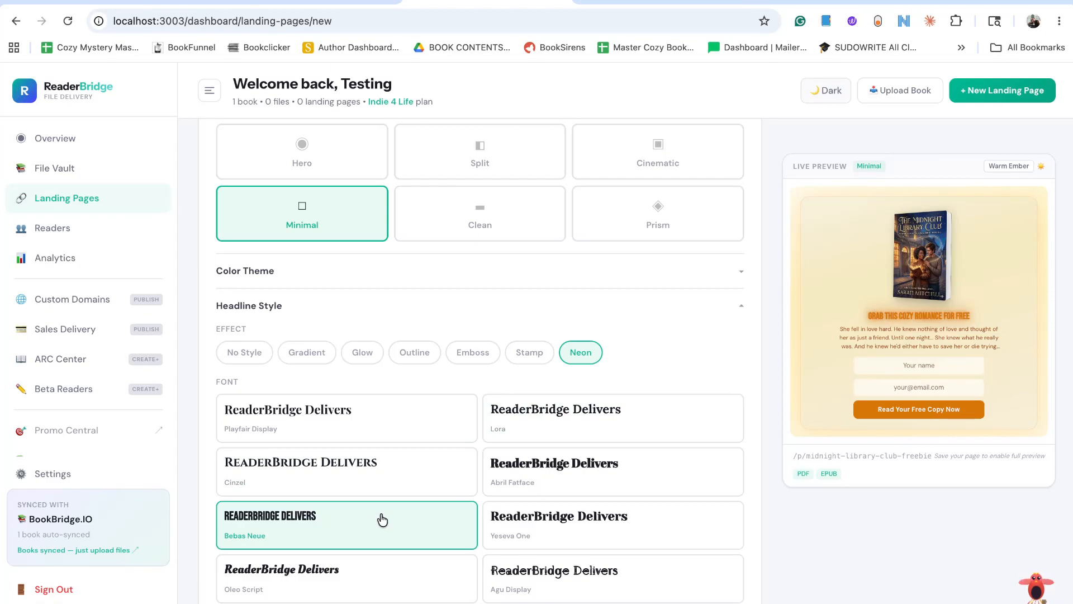
click(362, 354)
click(304, 355)
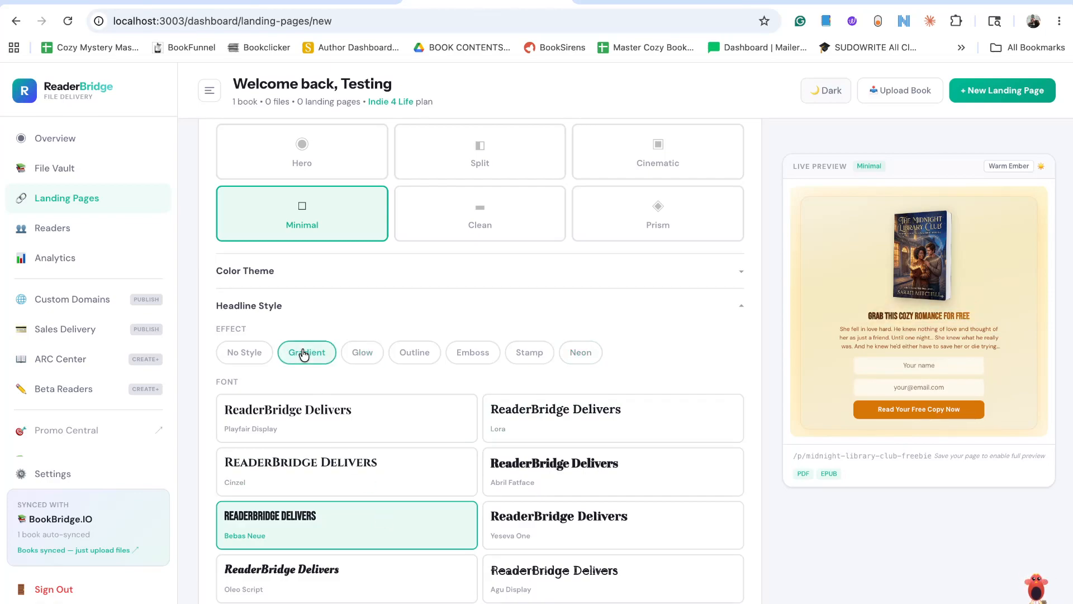
click(424, 356)
Compare the outlined headline in Playfair Display, Oleo Script, Agu Display, Yeseva One and Abril Fatface.
click(380, 417)
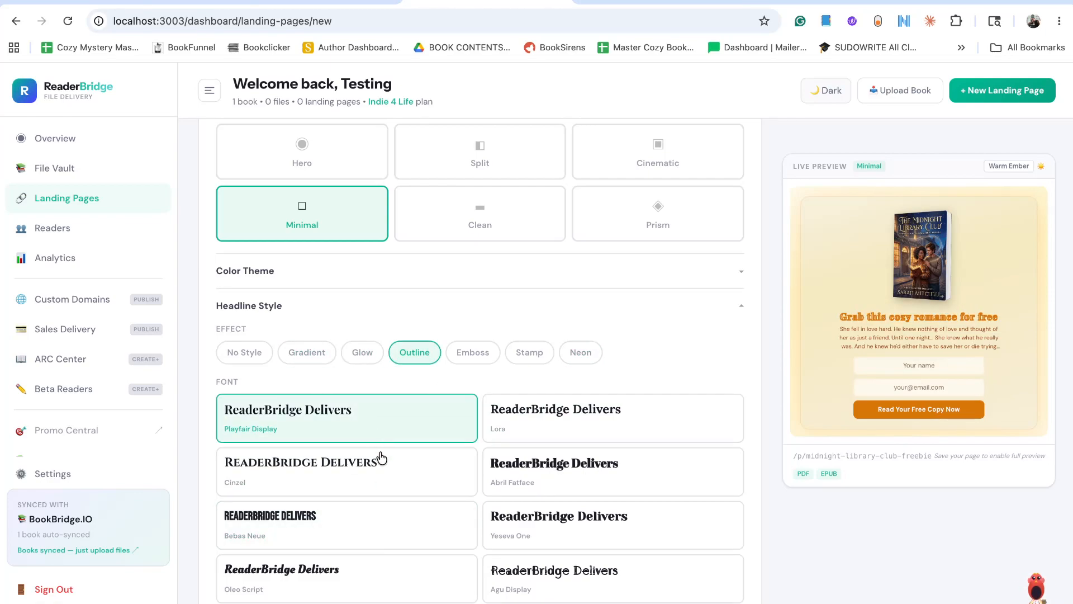
click(356, 578)
click(531, 580)
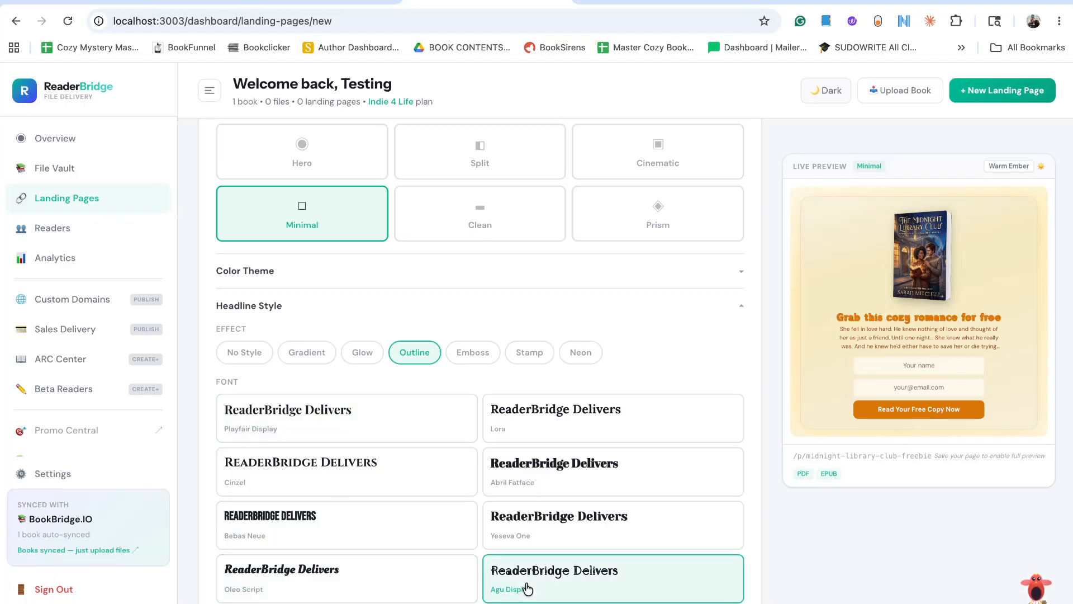
click(538, 540)
click(562, 483)
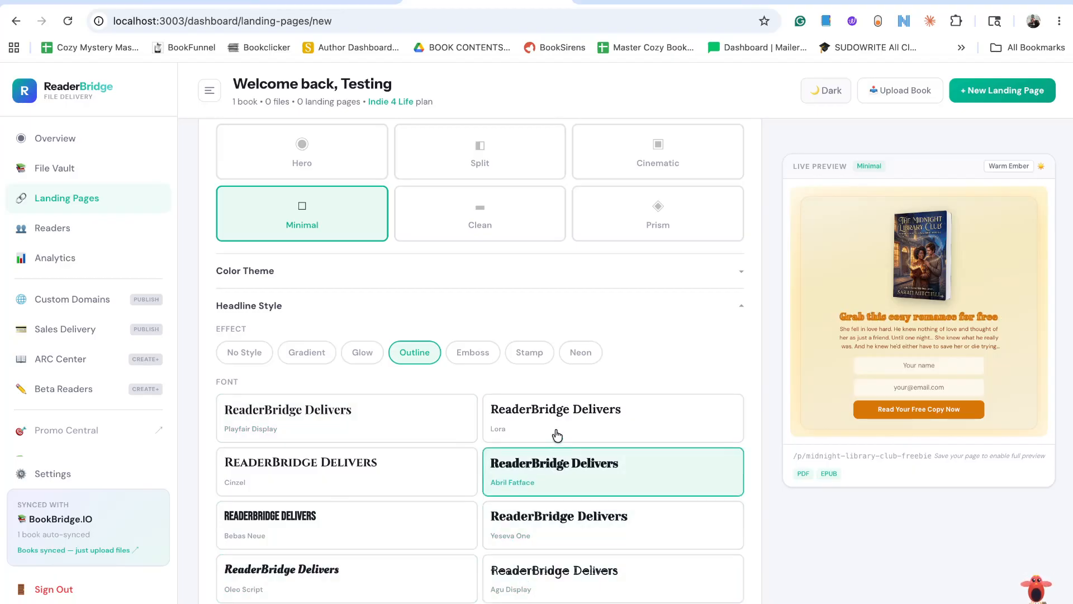
Set the headline font to Lora, choose the Gradient effect after trying Glow and No Style, and collapse the headline options.
click(556, 431)
click(359, 351)
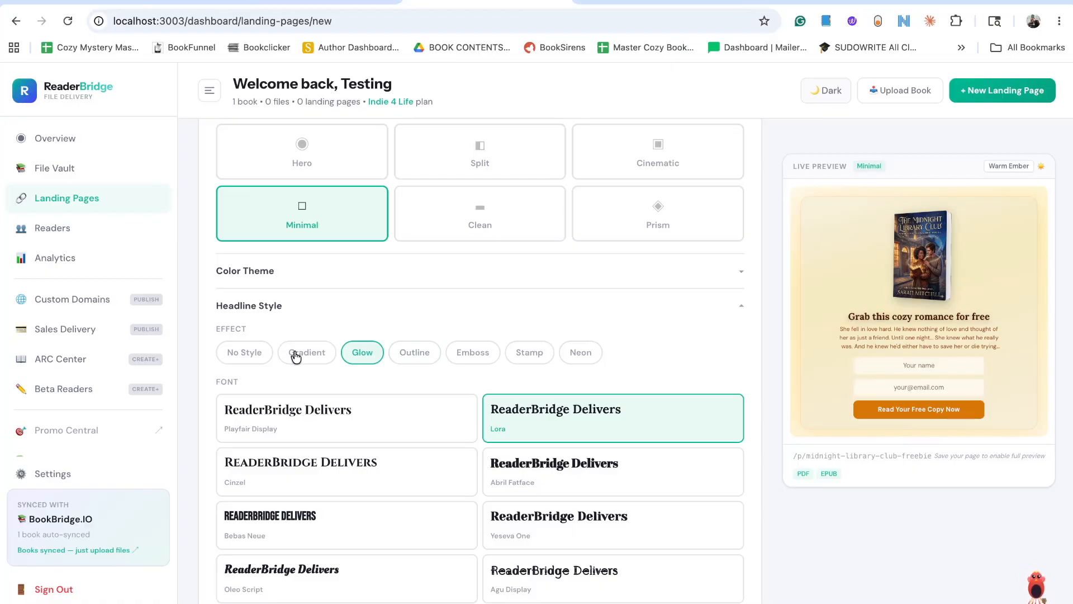
click(255, 360)
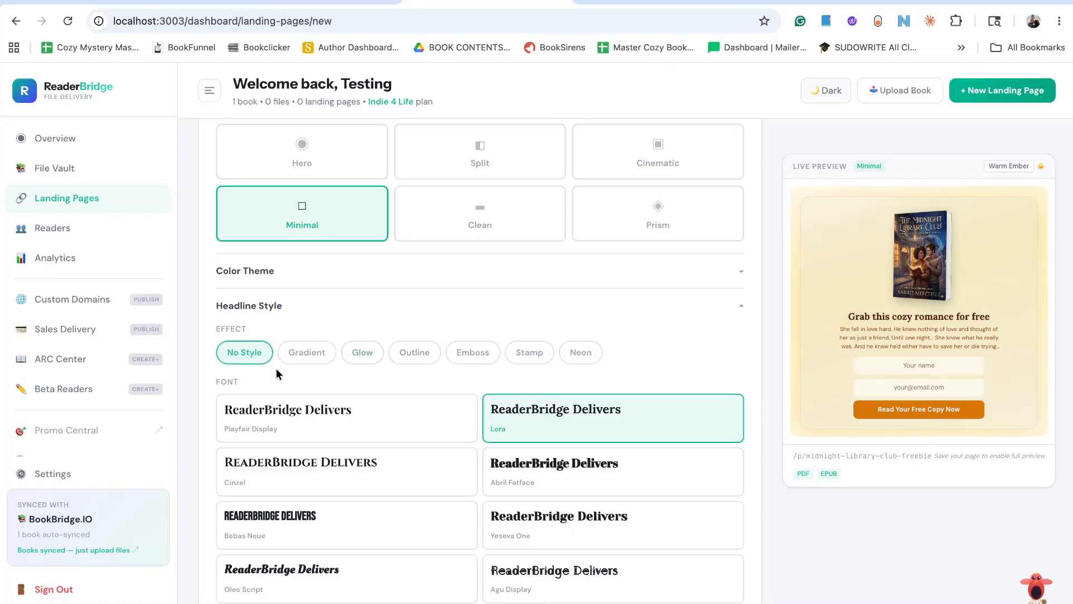
click(306, 360)
scroll(333, 404, down, 4)
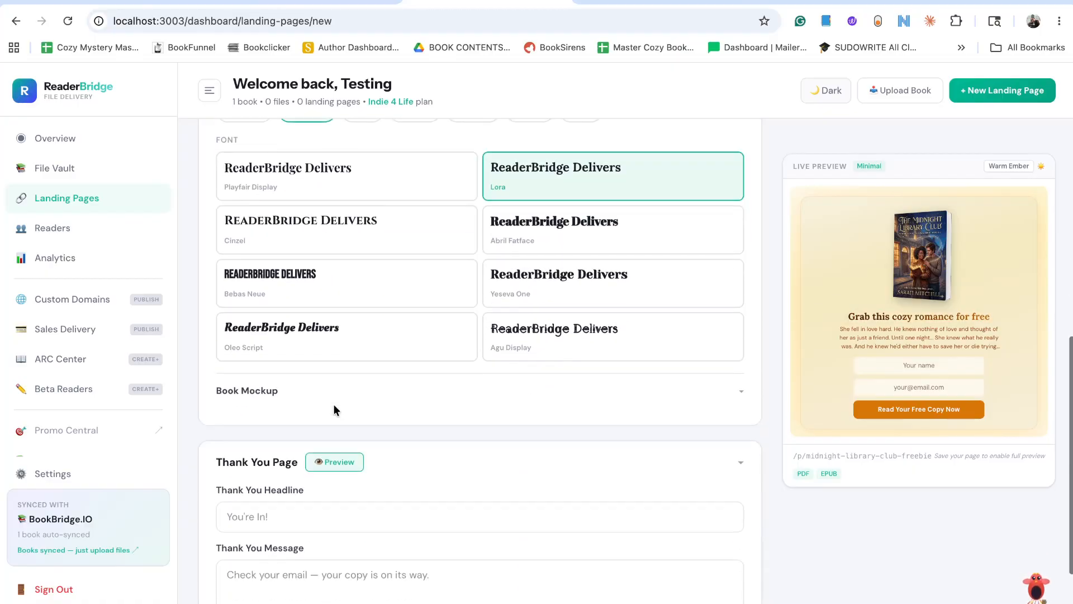
scroll(334, 403, down, 2)
scroll(422, 292, up, 5)
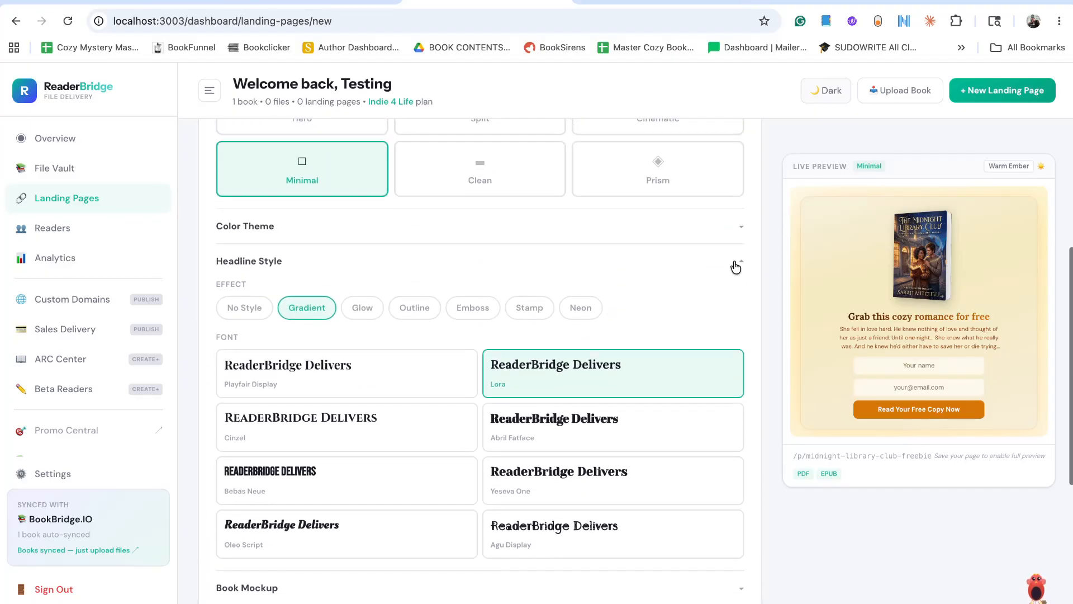
click(736, 267)
Try the Flat, Tablet, Sheen, Premium and Spotlight book mockups and choose Showcase for the landing page.
click(702, 279)
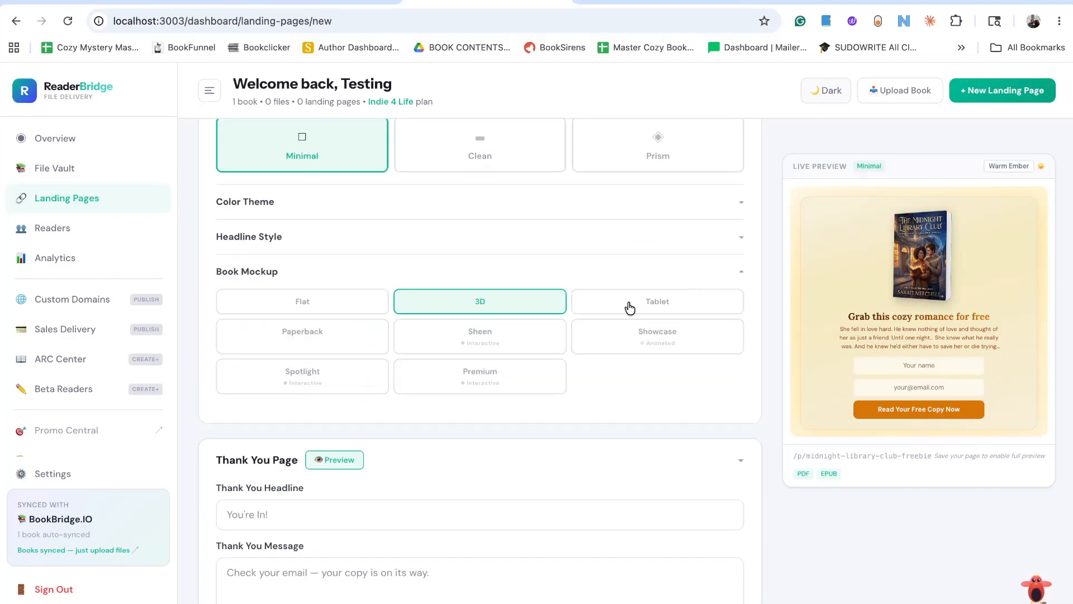
click(322, 310)
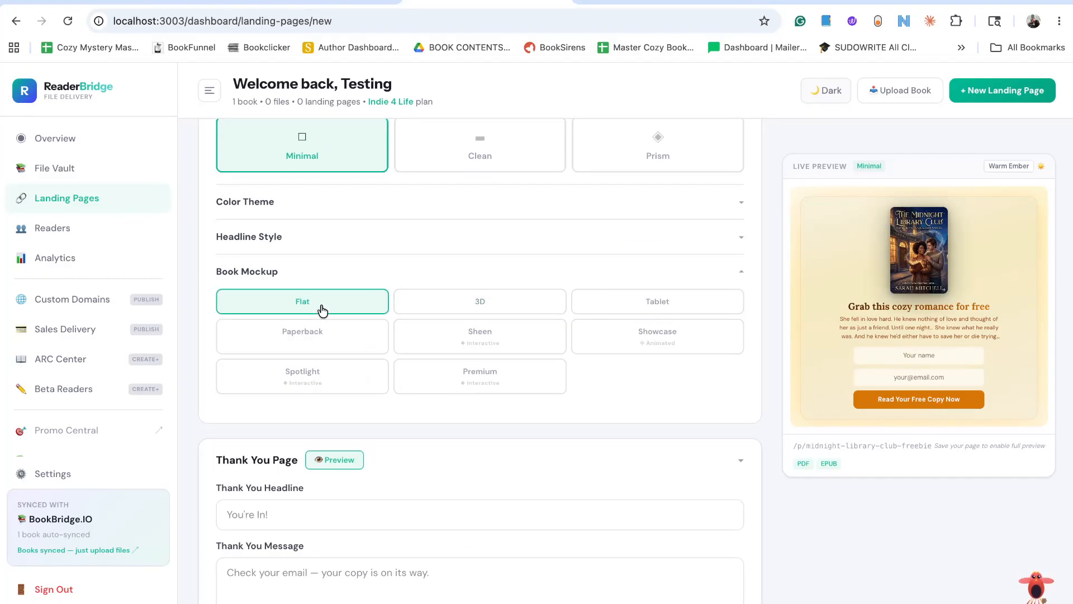
click(658, 304)
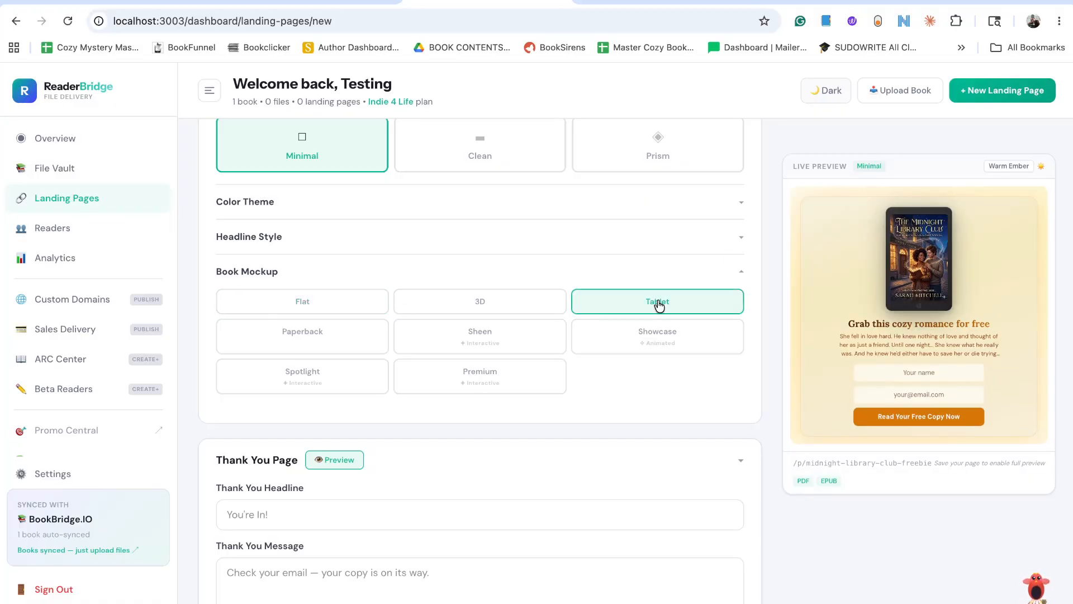
click(620, 345)
click(521, 342)
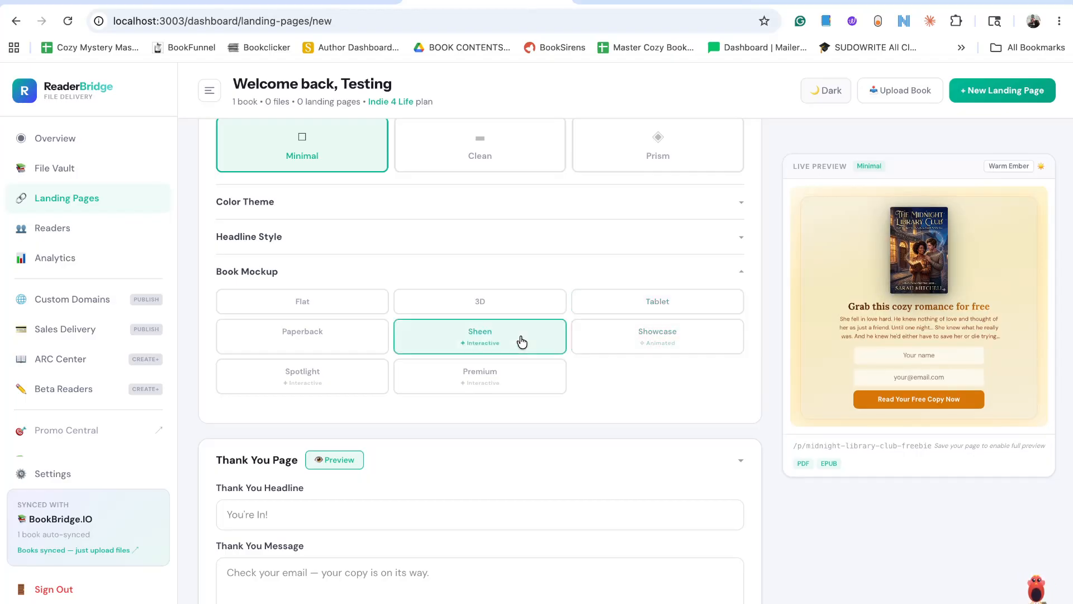
click(502, 387)
click(344, 391)
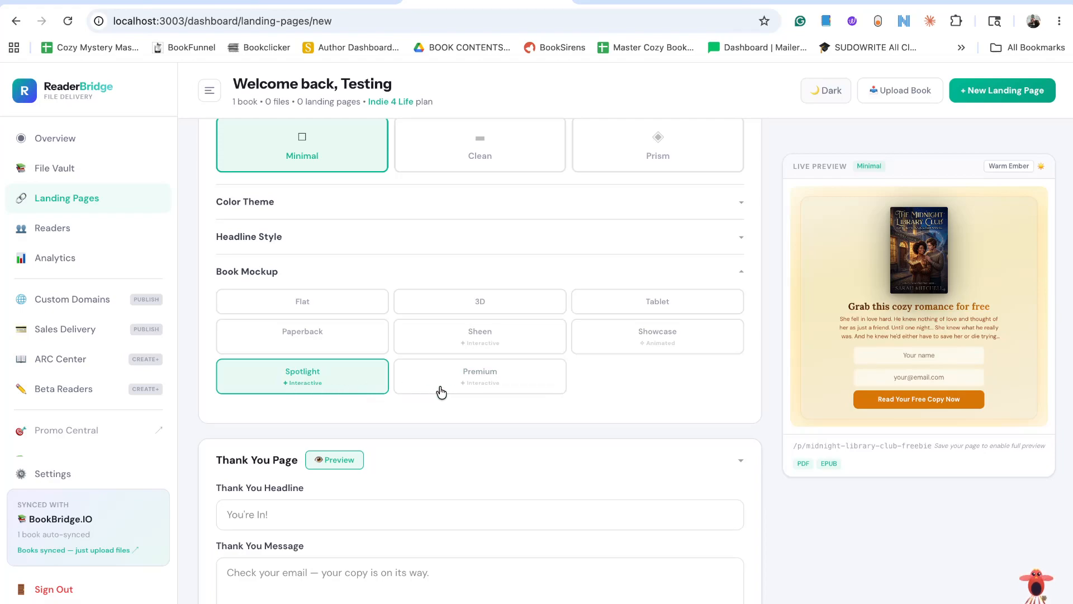
click(651, 341)
scroll(522, 370, up, 5)
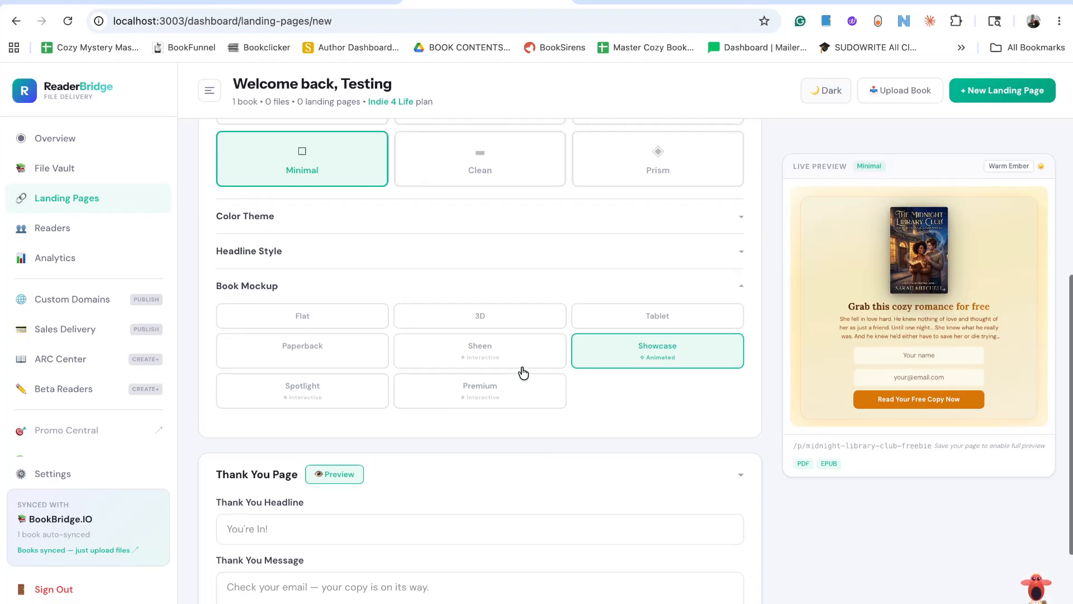
Switch the layout template to Cinematic and set its cover background to Abstract.
click(604, 376)
scroll(604, 377, down, 4)
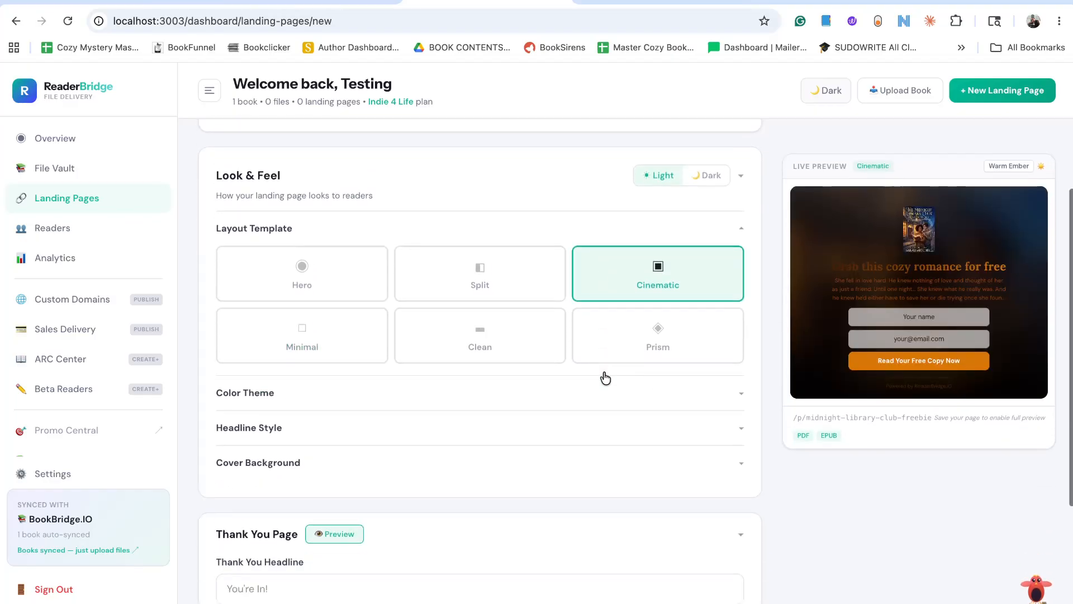
click(593, 394)
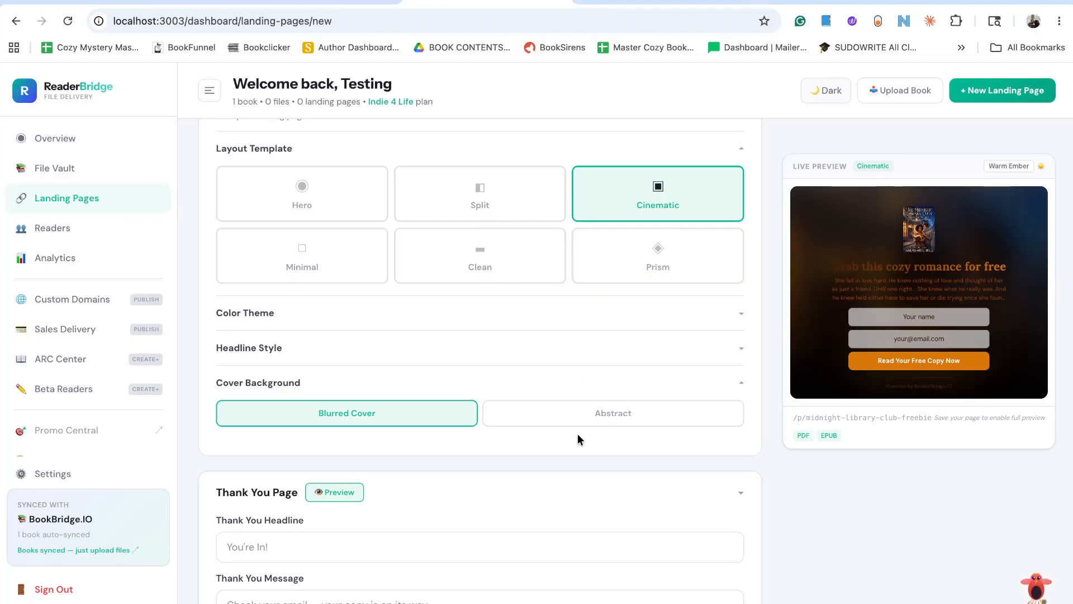
click(607, 417)
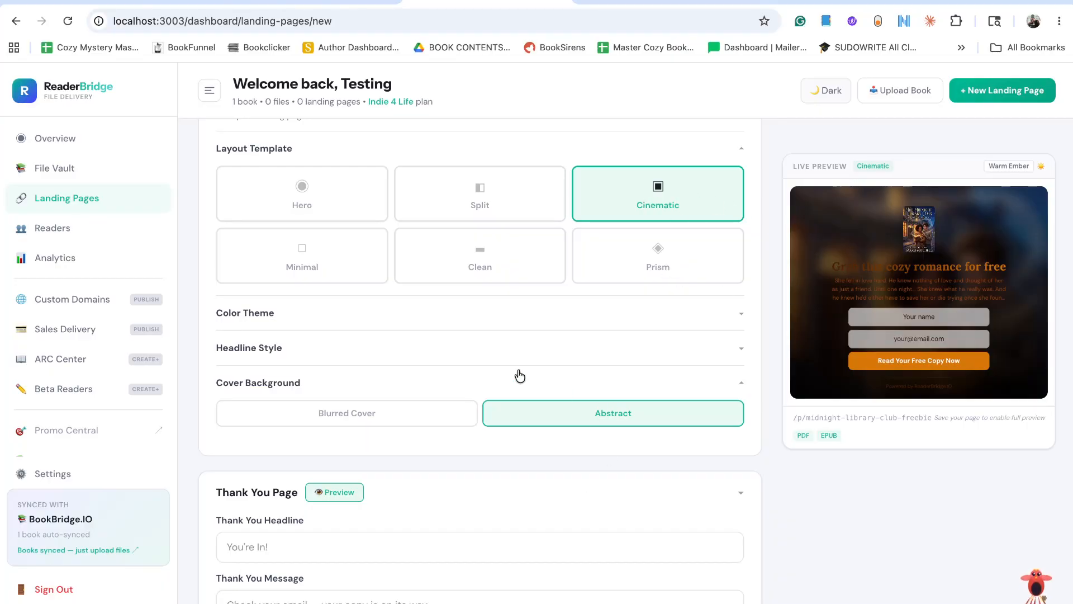
Review the headline style and color theme options, and collapse the layout, color and headline sections.
click(508, 350)
click(413, 310)
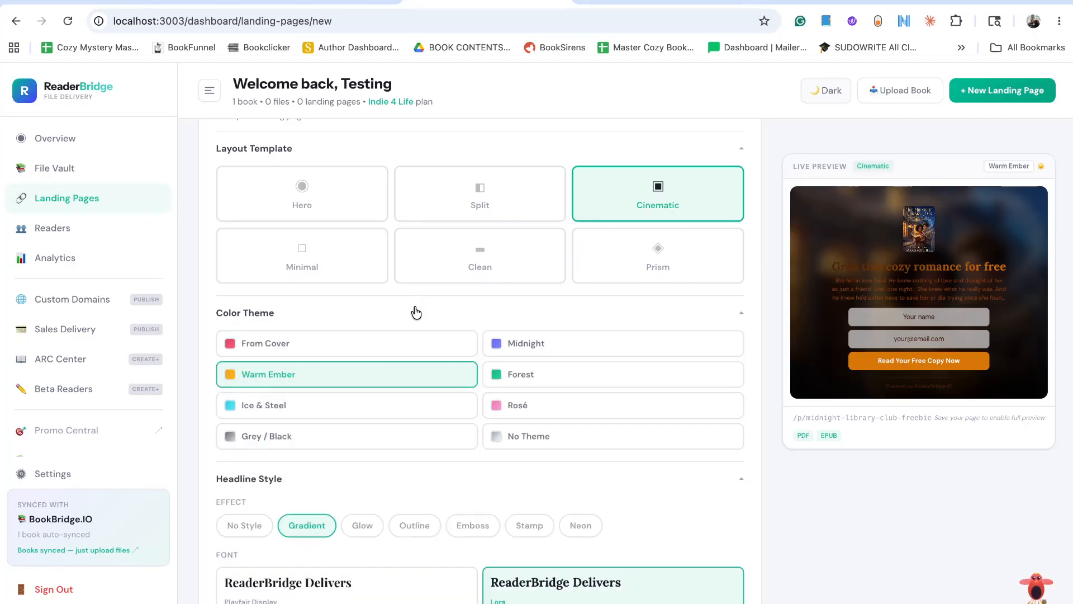
click(737, 149)
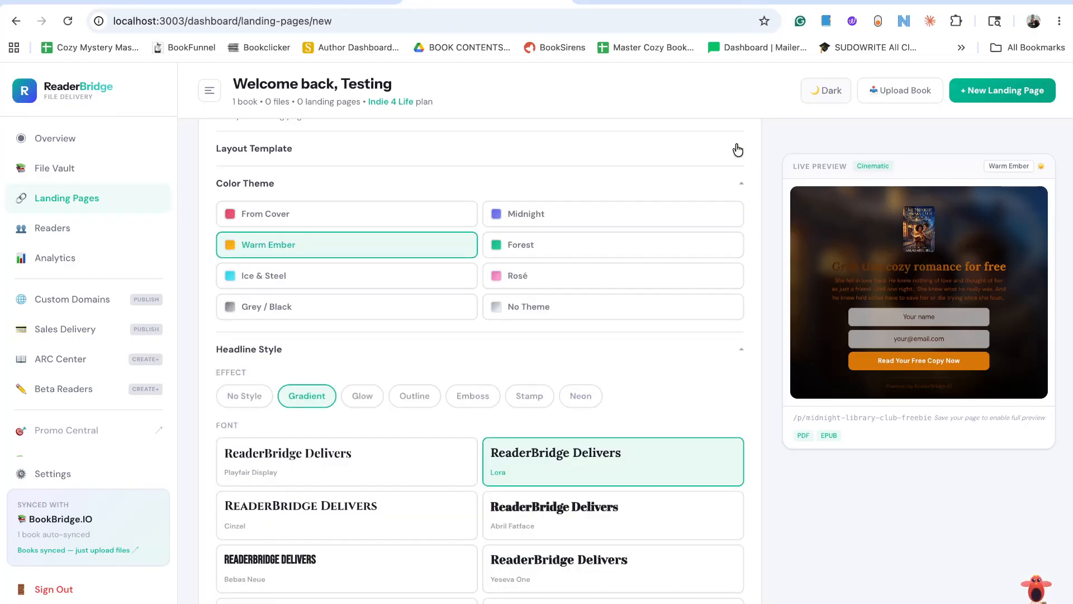
click(736, 183)
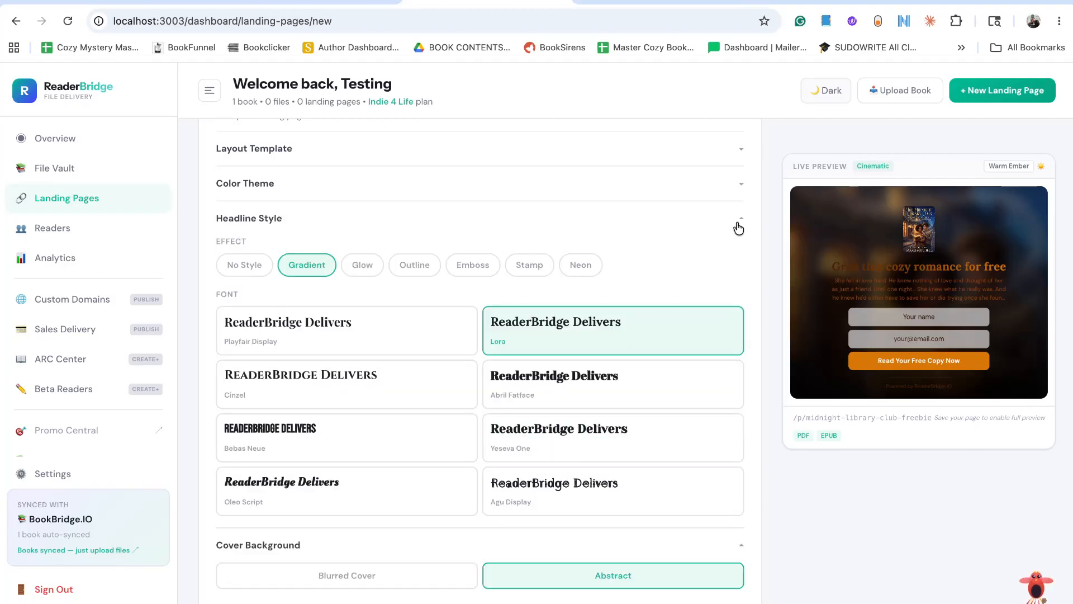
click(738, 218)
Save the new landing page as a draft.
scroll(653, 359, up, 1)
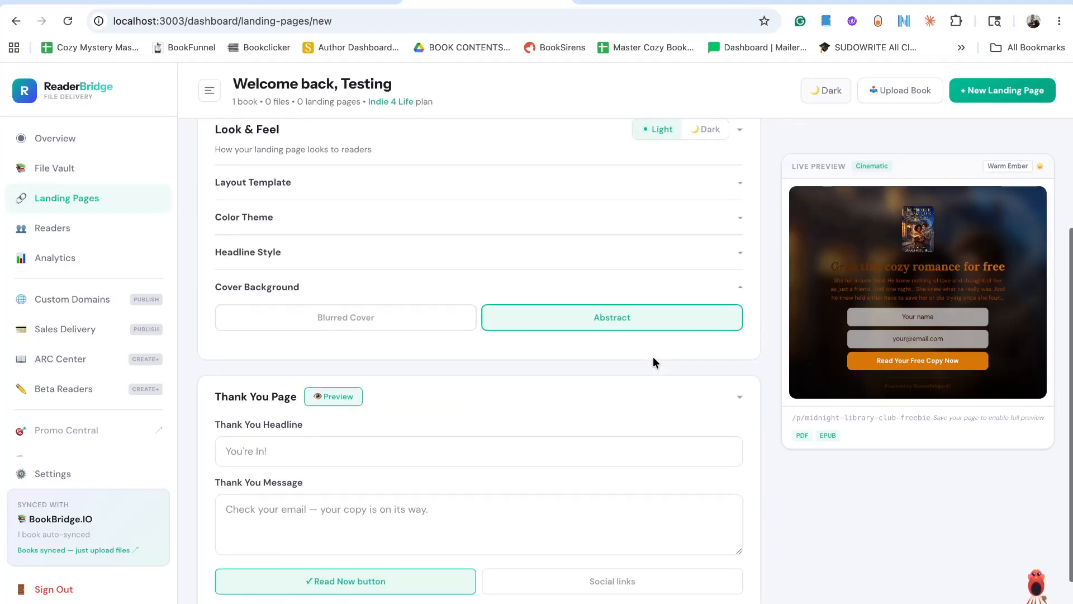
scroll(652, 357, down, 2)
click(386, 599)
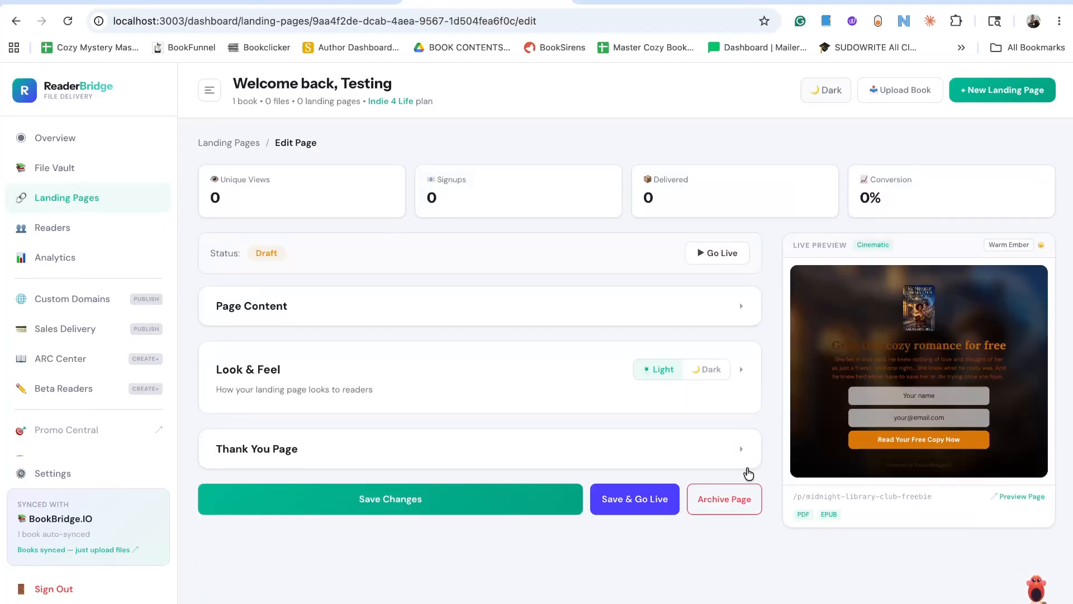
Preview the saved landing page as readers see it, check the free-copy signup form, and return to the page editor.
click(1022, 499)
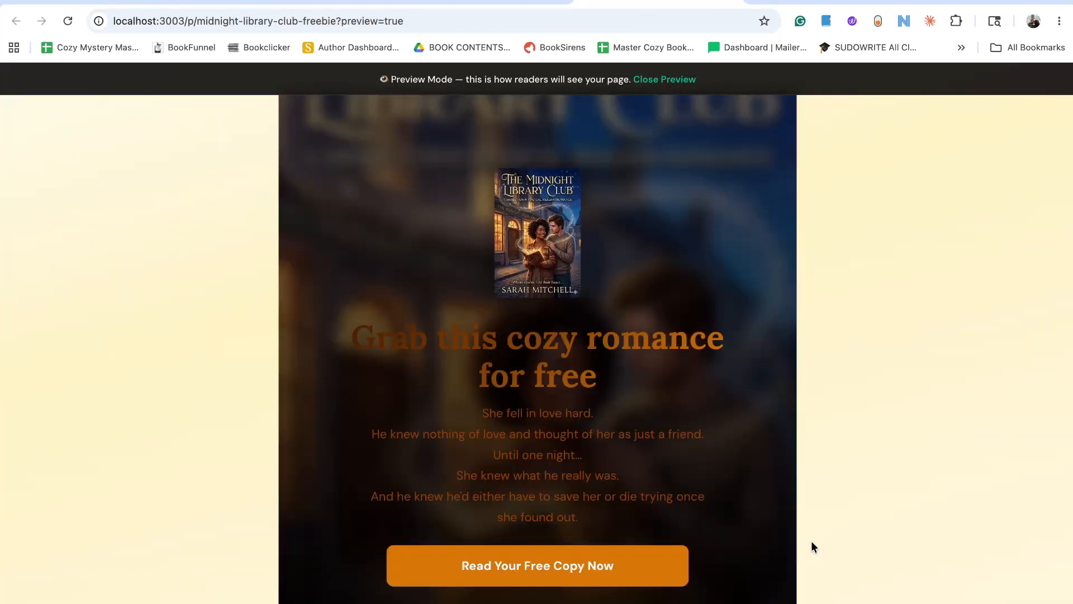
drag(812, 542, 1068, 303)
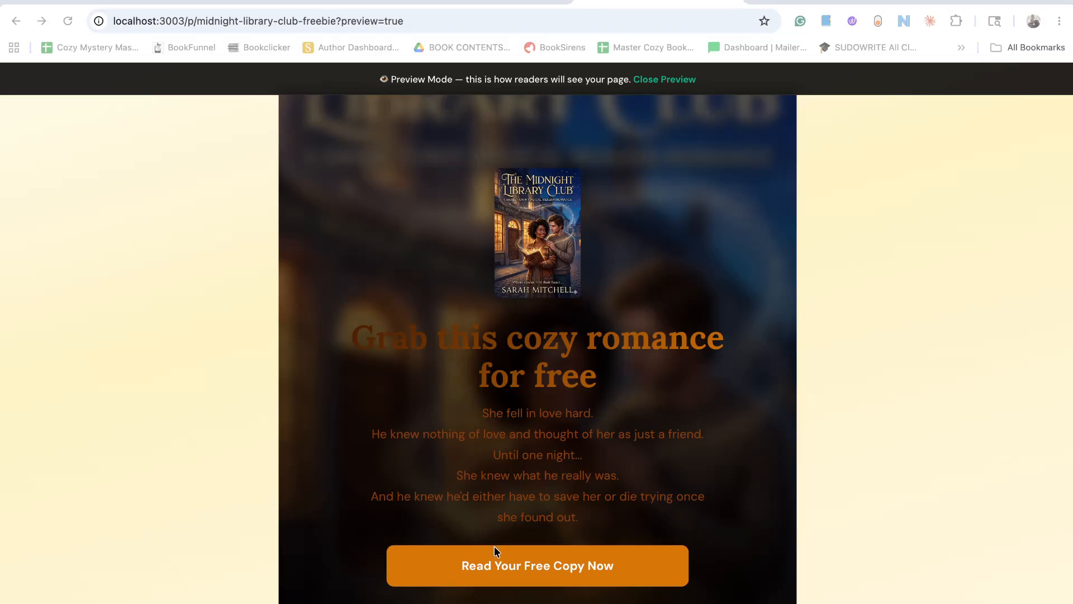
click(574, 569)
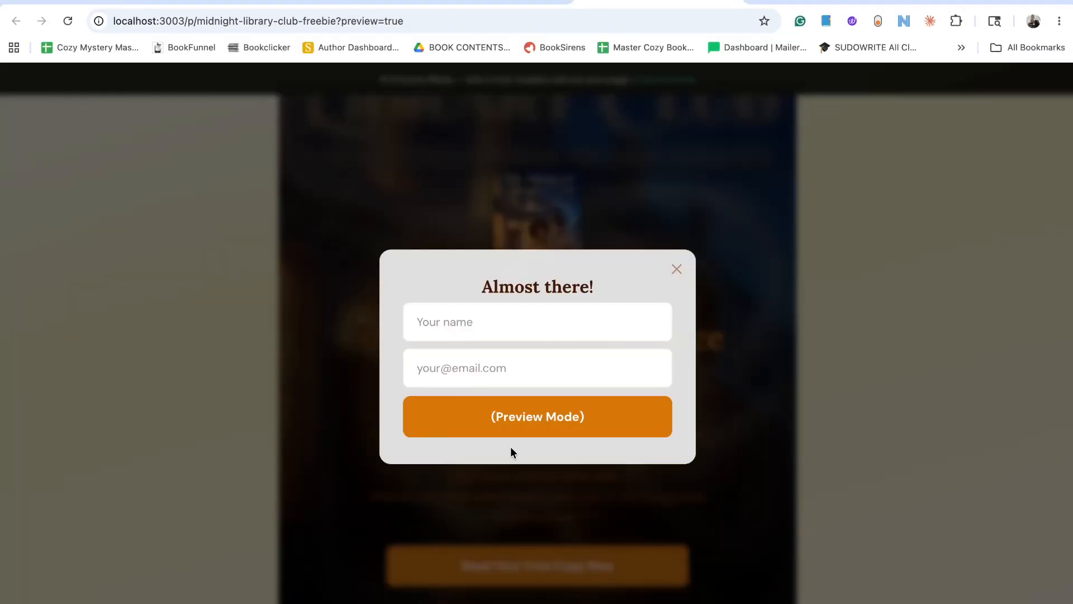
click(675, 271)
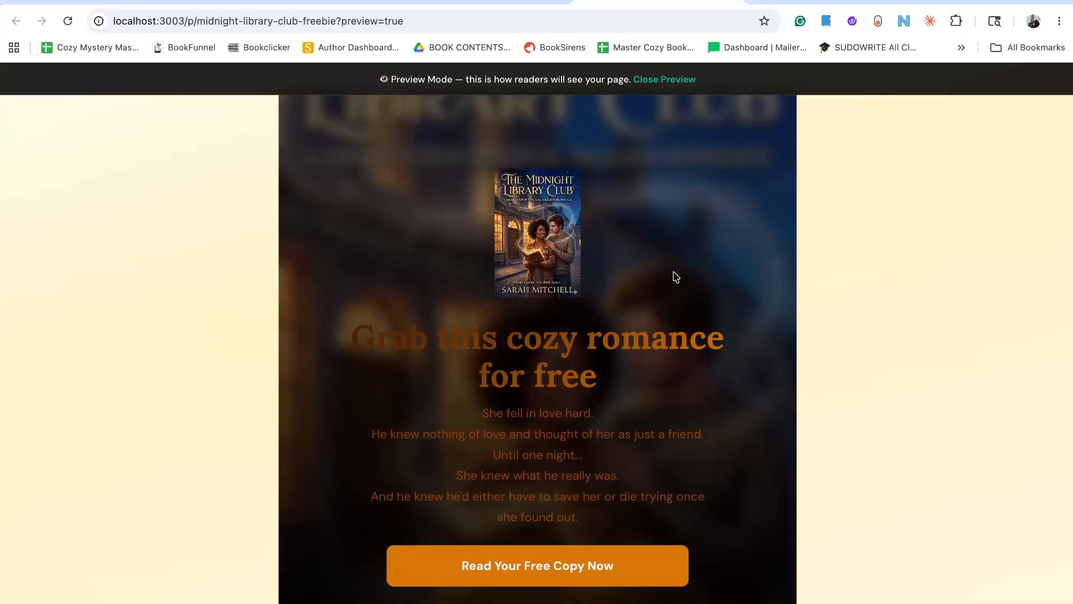
click(731, 4)
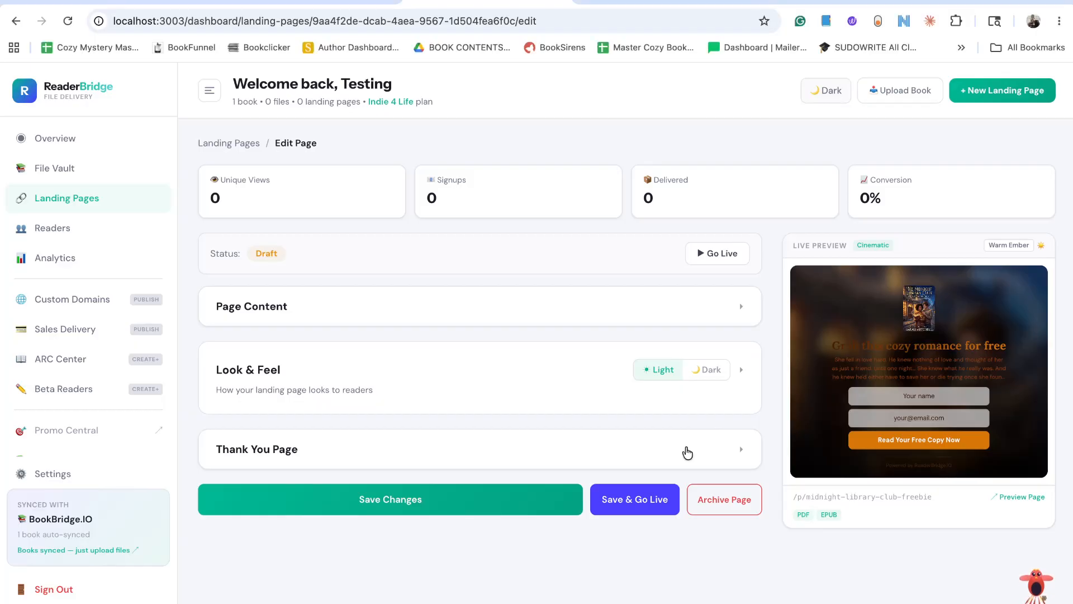
Expand the Thank You Page section, review its options and preview the thank-you message readers get.
click(716, 453)
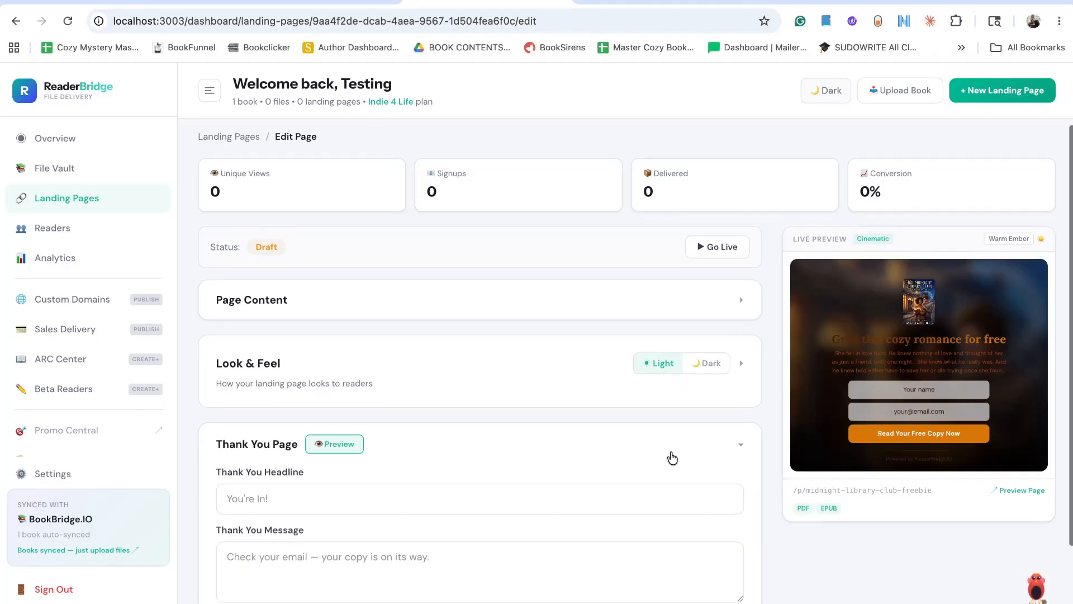
scroll(669, 455, down, 2)
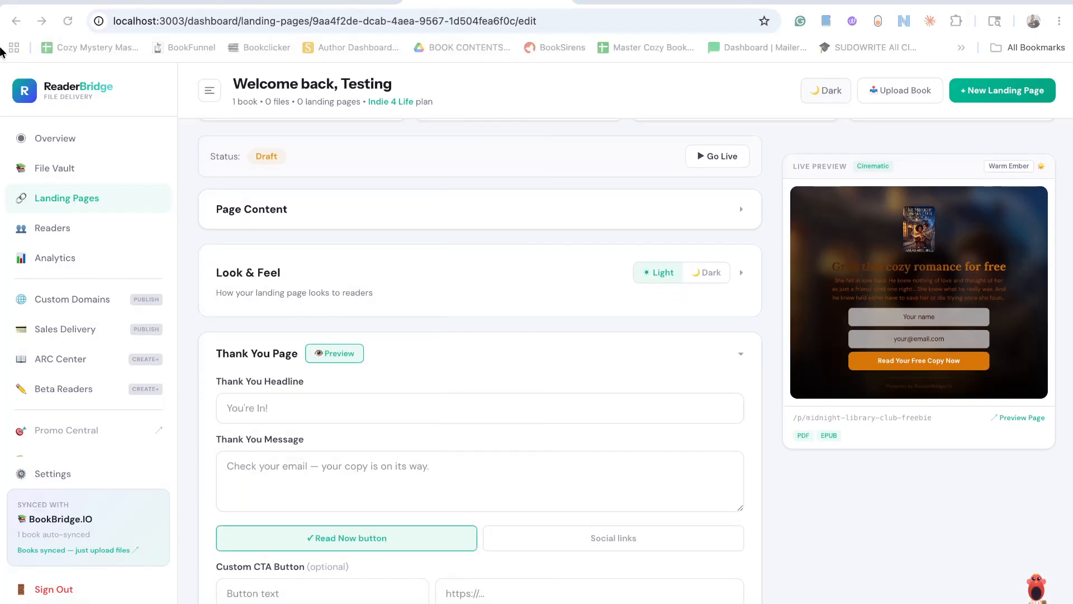
scroll(427, 428, down, 1)
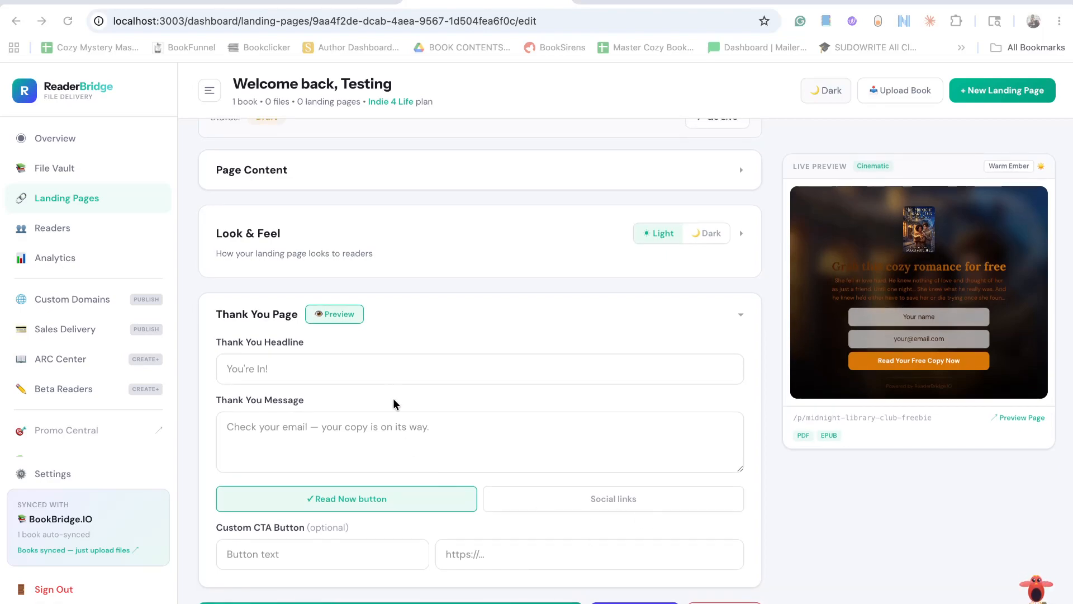
click(336, 314)
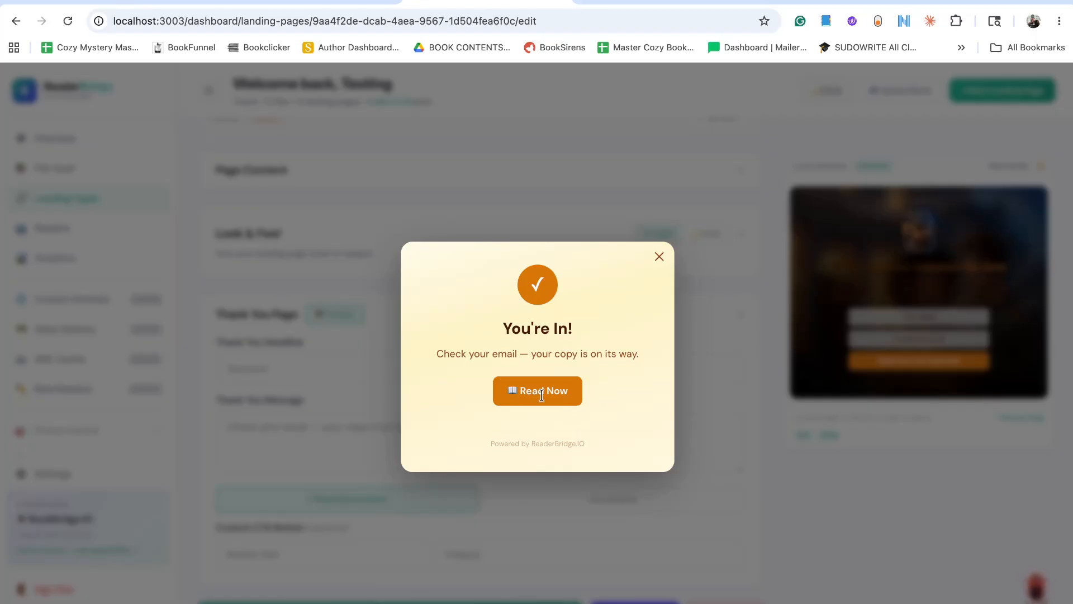
click(659, 257)
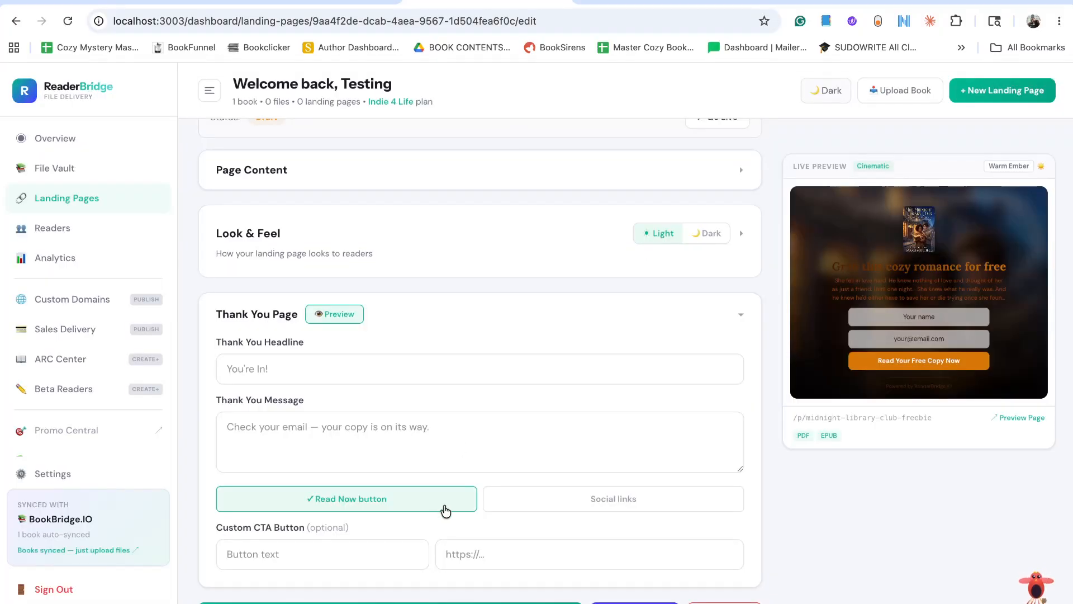
scroll(601, 409, up, 3)
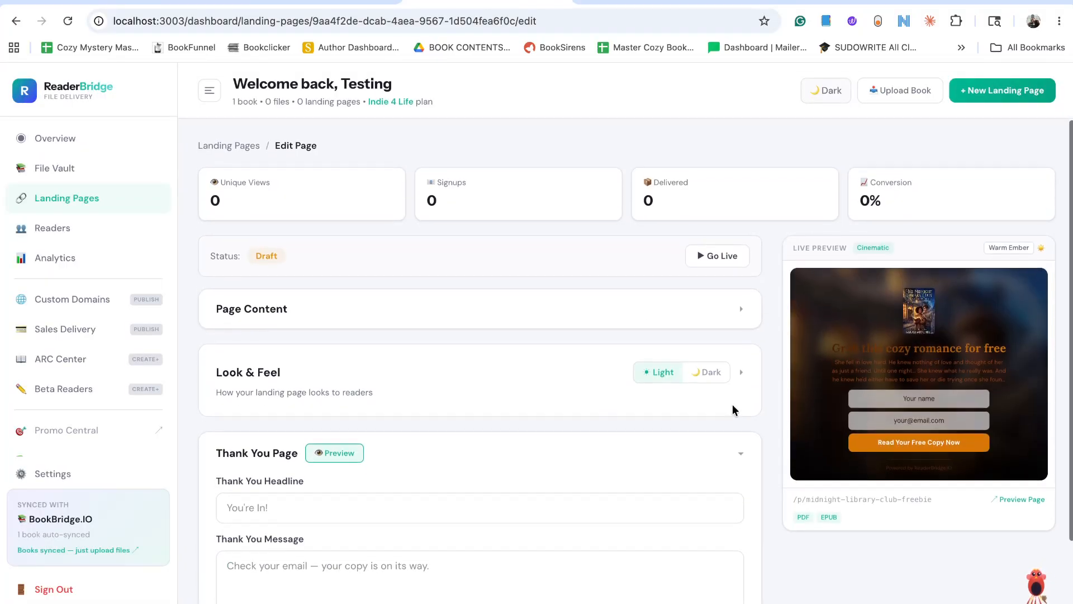
Switch the landing page's layout template to Split and its color theme to From Cover.
click(742, 369)
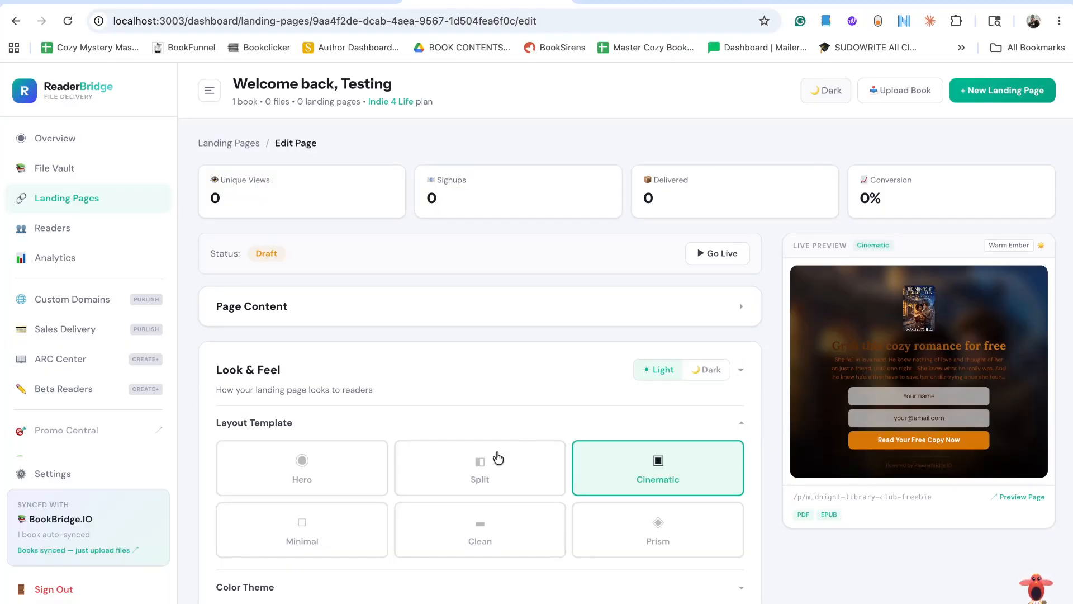
click(472, 480)
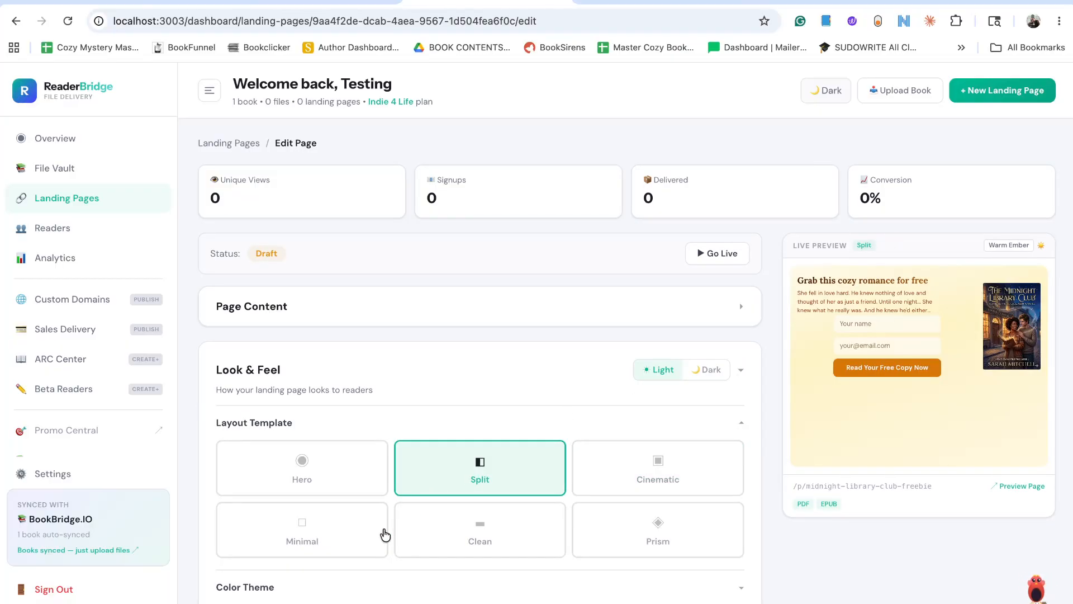
click(437, 320)
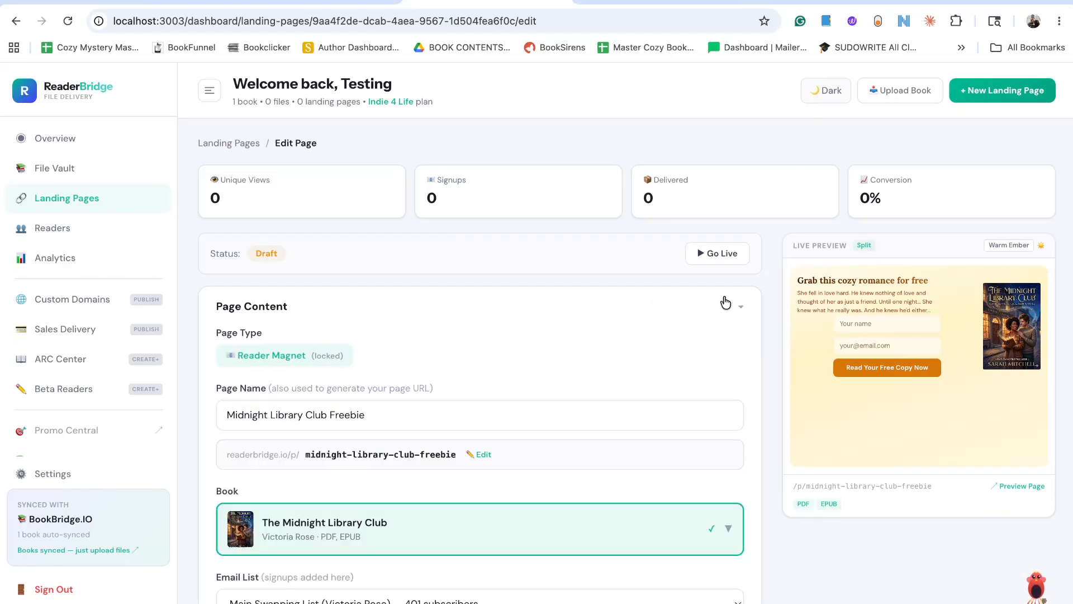
click(740, 311)
scroll(580, 433, down, 3)
click(580, 448)
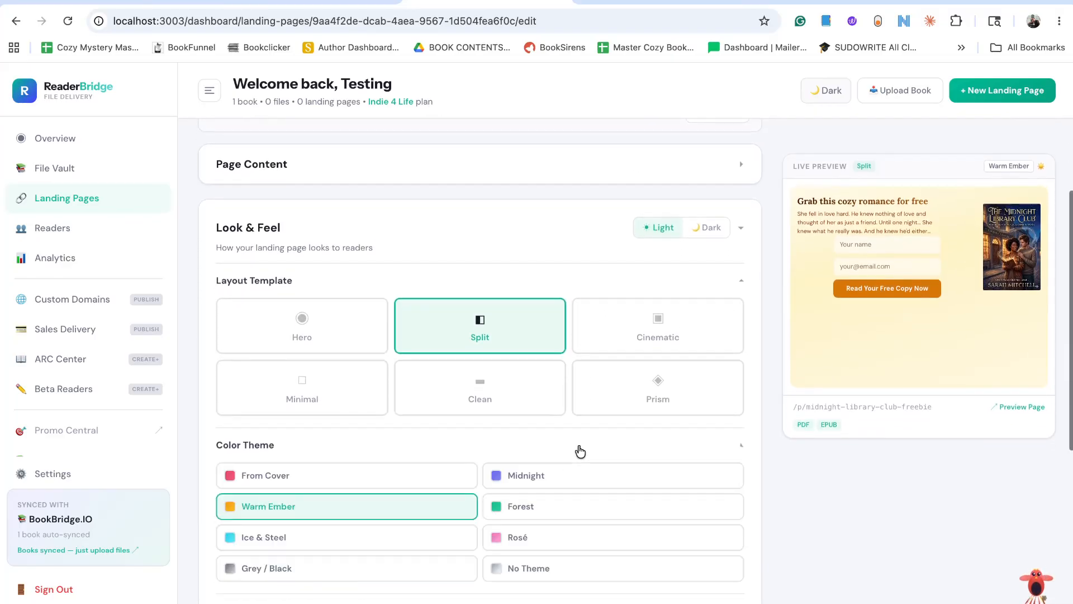
click(412, 482)
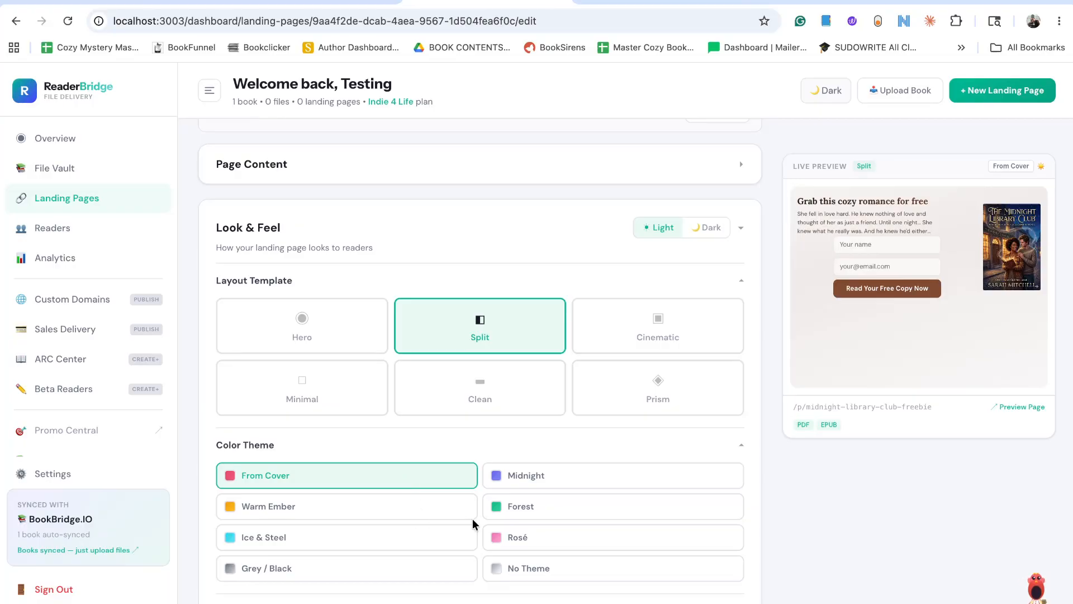
Set the landing page's book mockup to Premium.
scroll(561, 501, down, 1)
scroll(560, 501, down, 3)
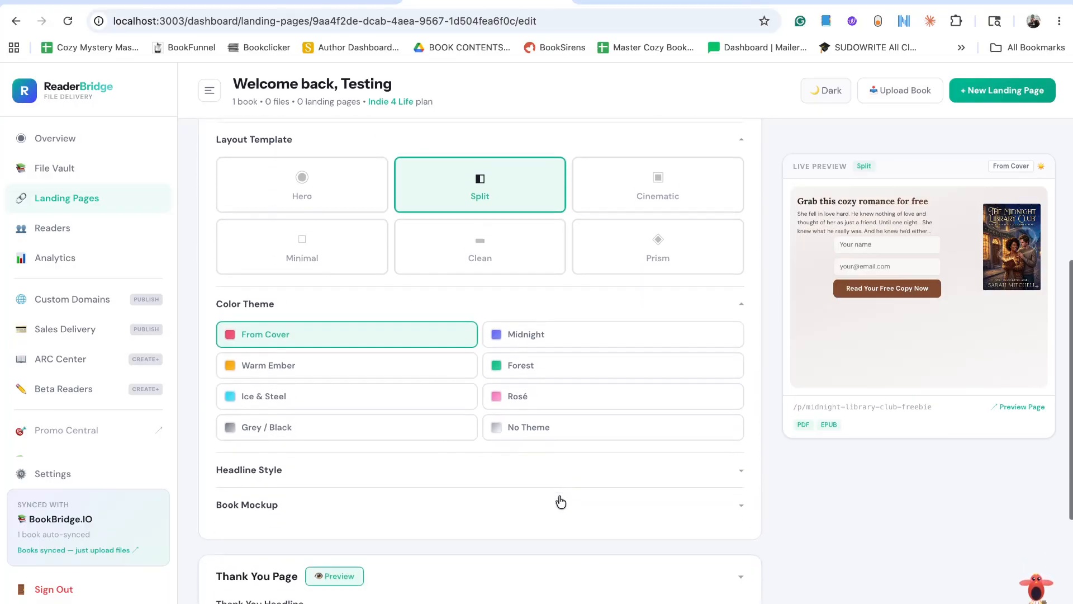
click(584, 492)
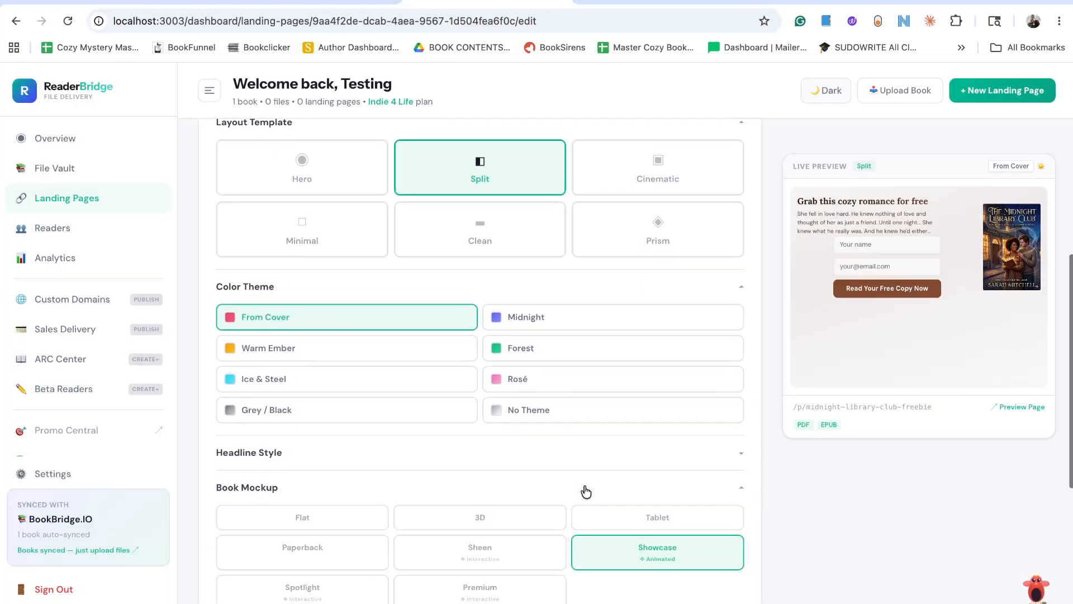
scroll(591, 532, down, 1)
click(513, 567)
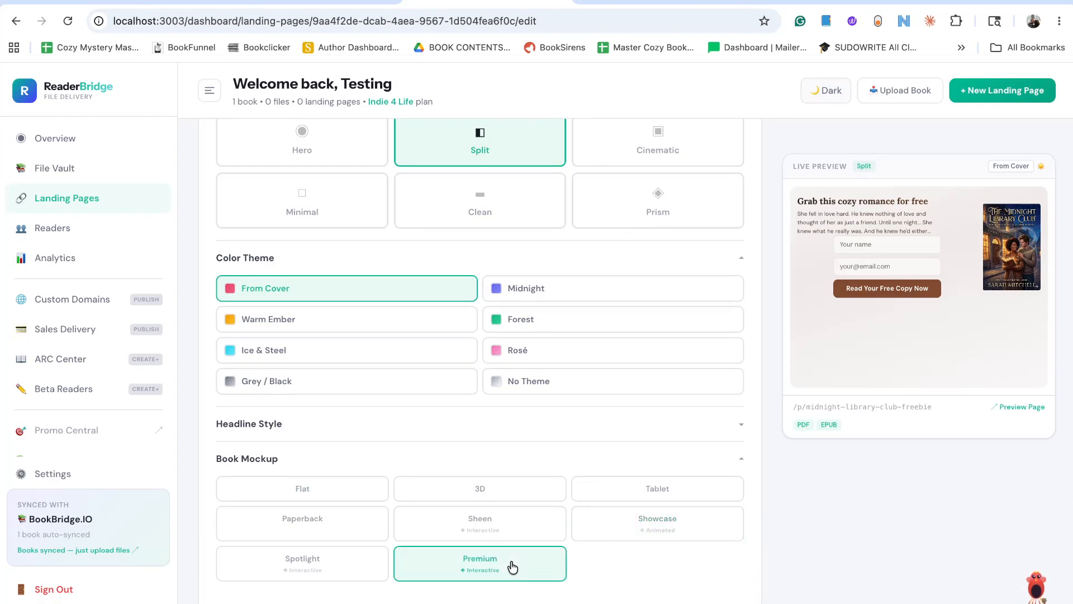
Save the landing page and take it live, preview it as readers see it, and return to the page editor.
scroll(511, 564, down, 6)
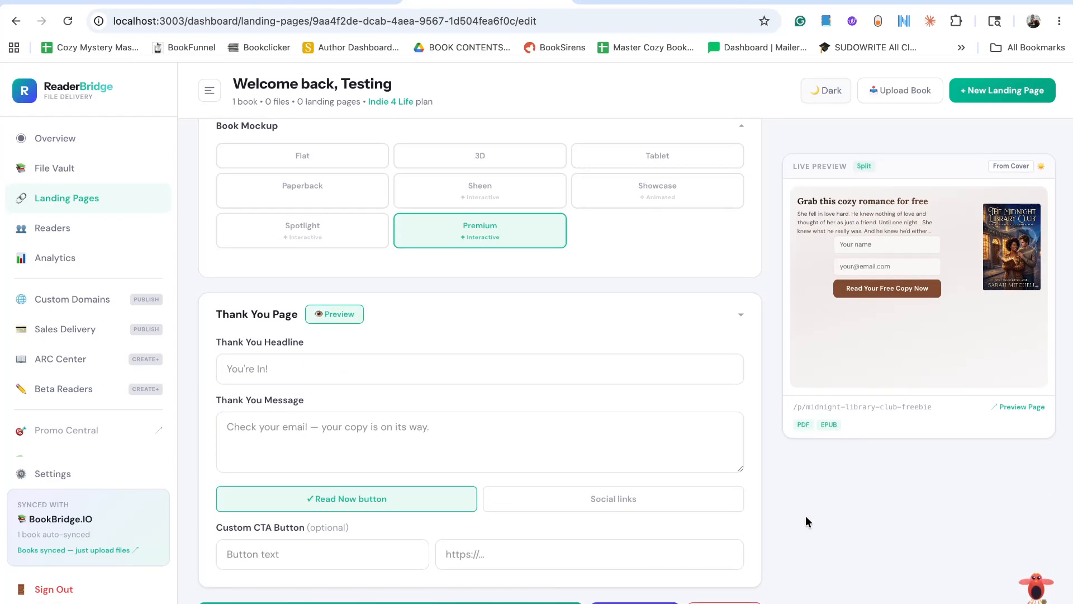
click(1019, 408)
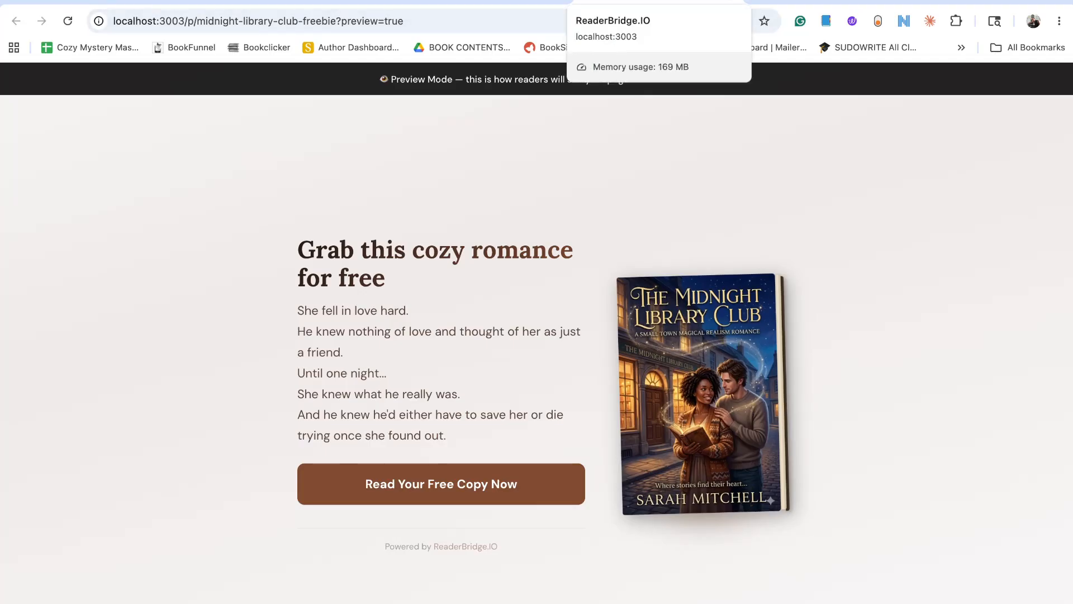
click(732, 0)
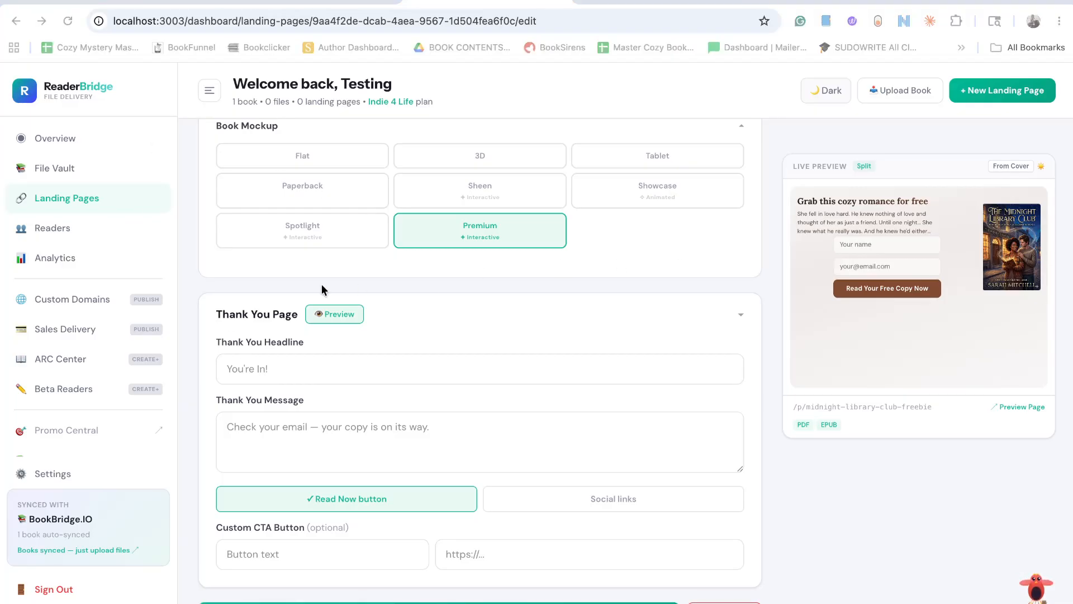
Go back to the landing pages overview and copy the public link of Midnight Library Club Freebie.
scroll(321, 285, up, 10)
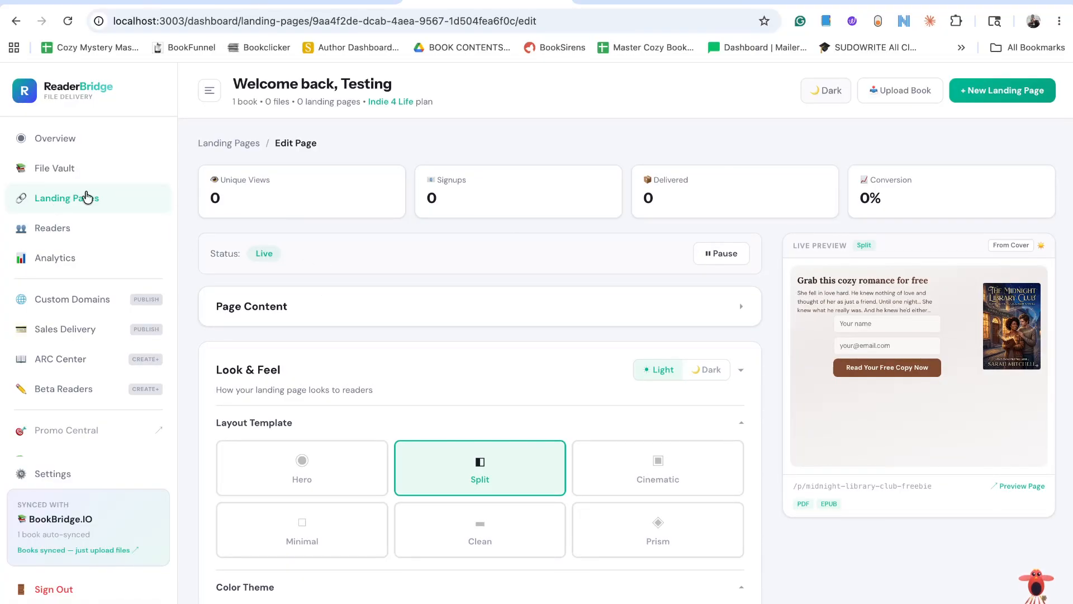
click(225, 143)
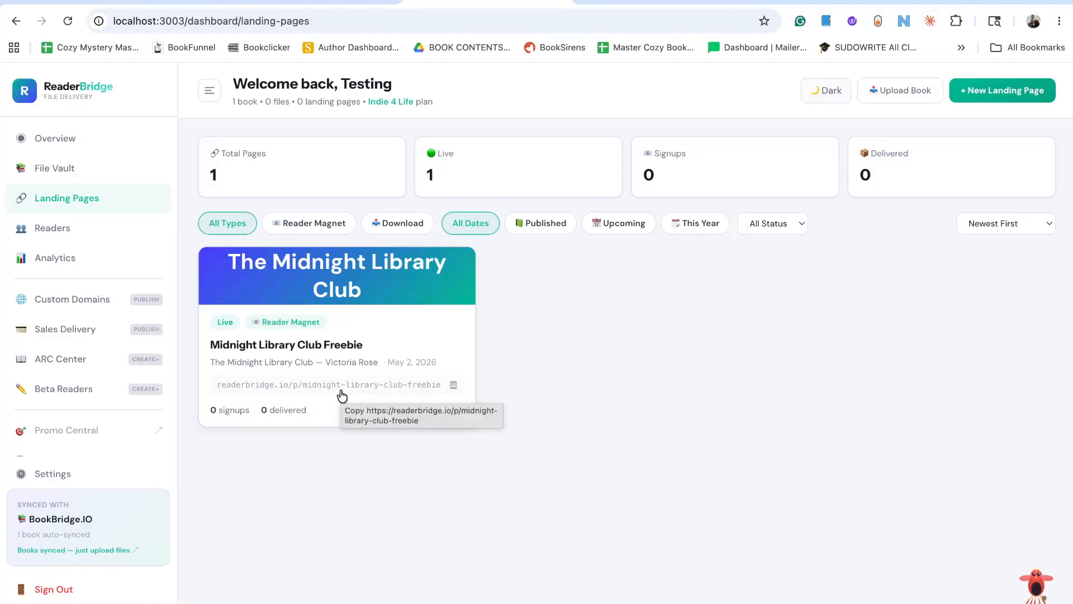
click(454, 386)
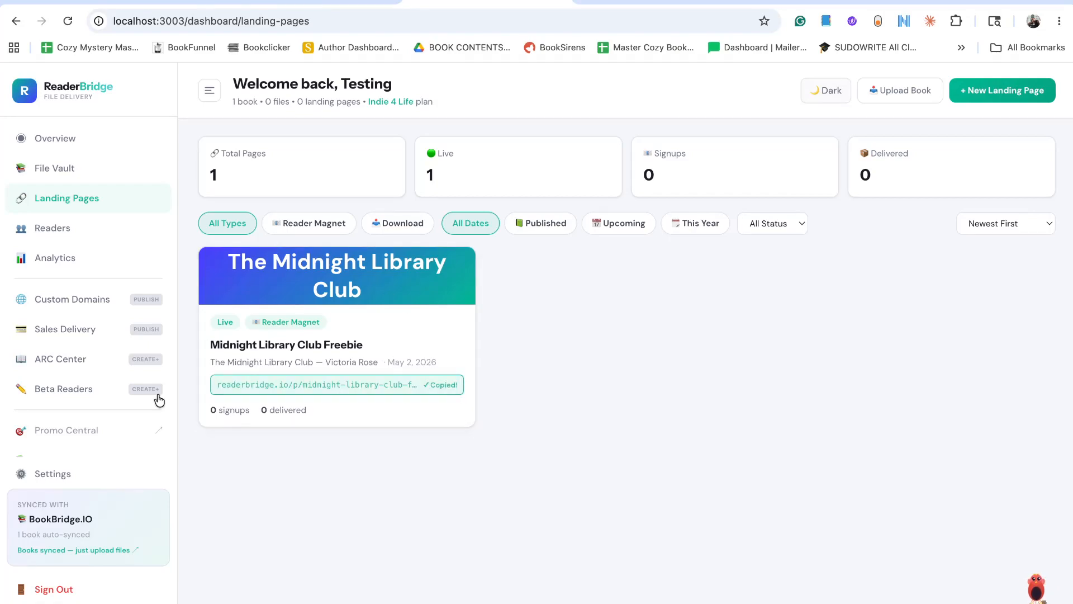
Switch to BookBridge and open The Midnight Library Club for editing at its Book Links section.
scroll(119, 453, down, 1)
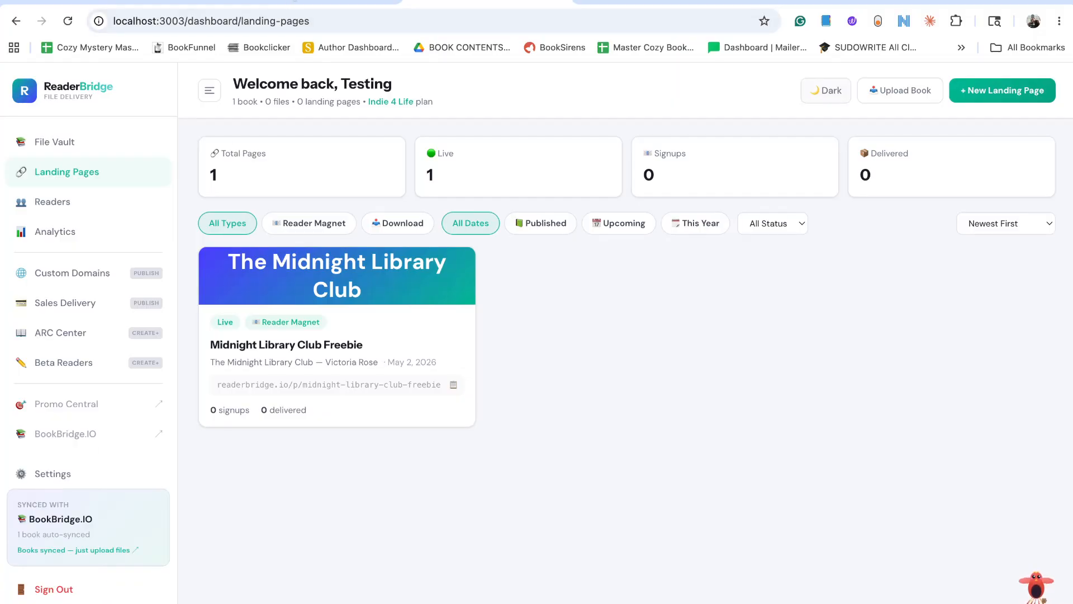
click(294, 5)
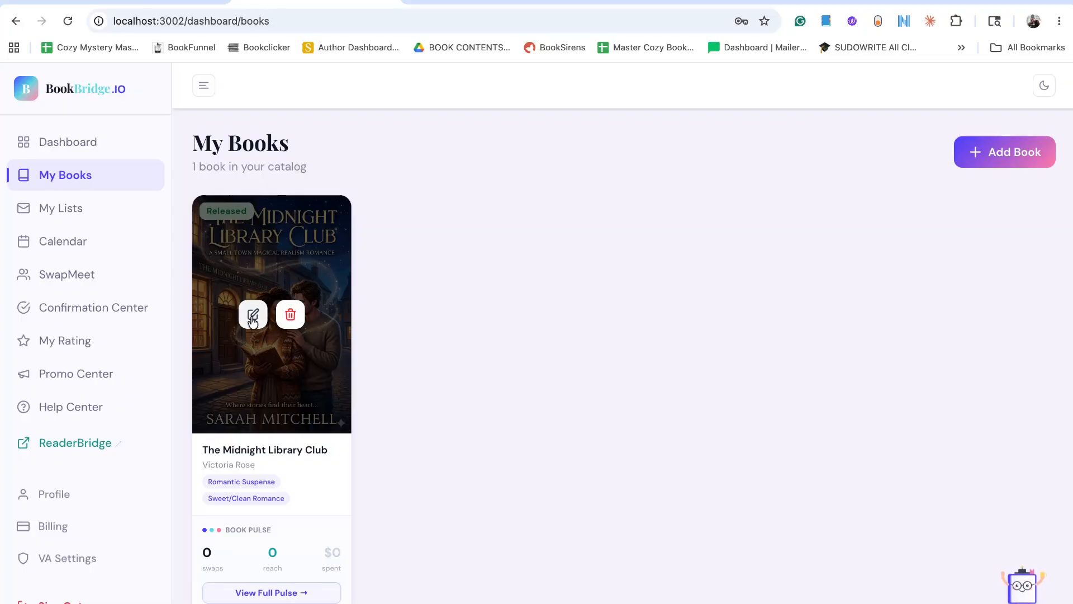
click(253, 316)
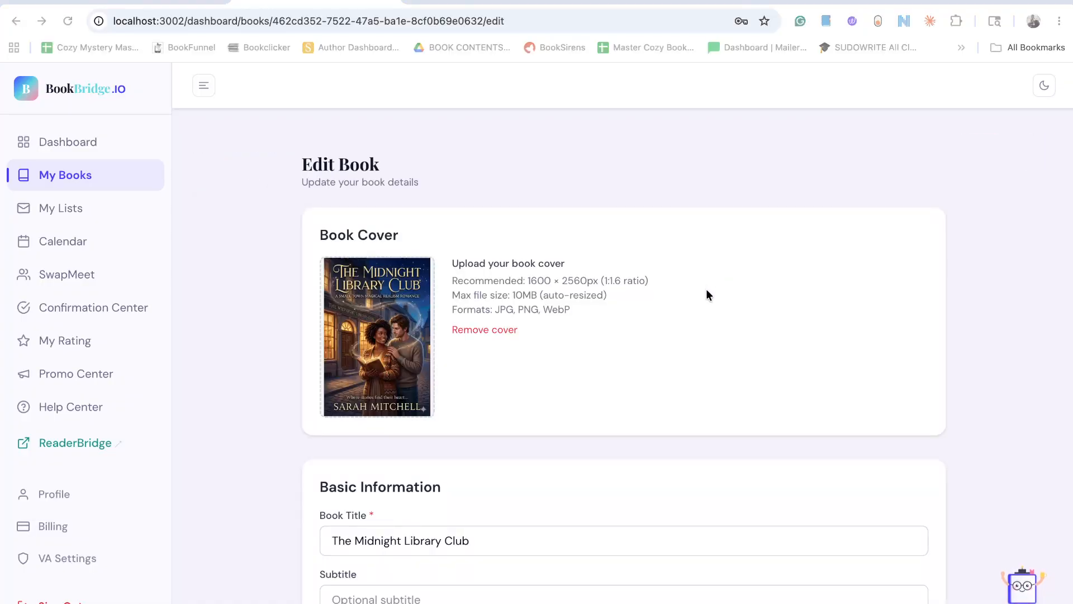
scroll(375, 400, down, 12)
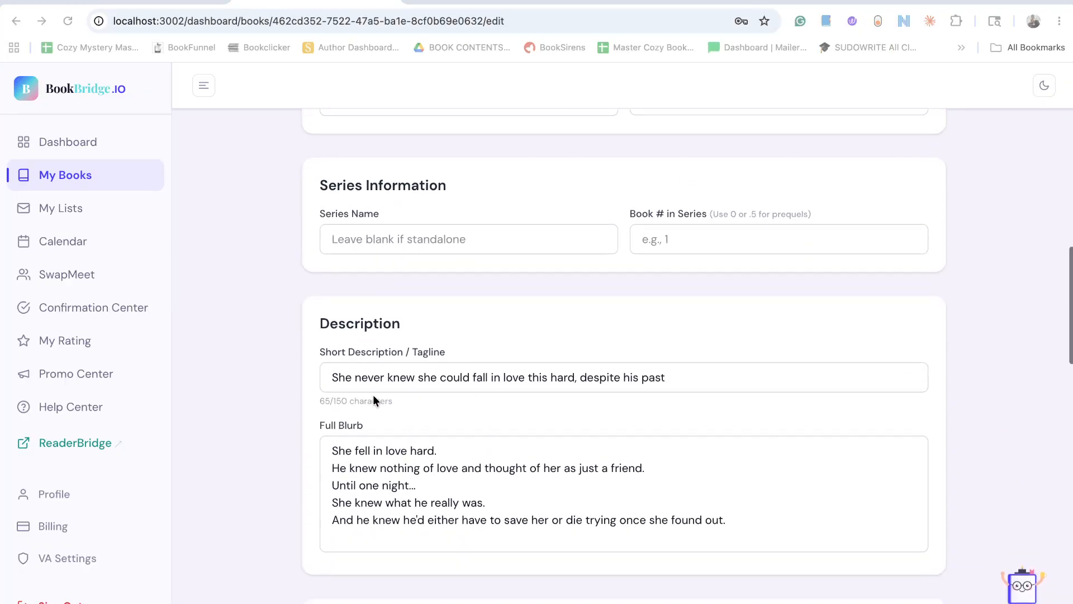
scroll(375, 400, down, 15)
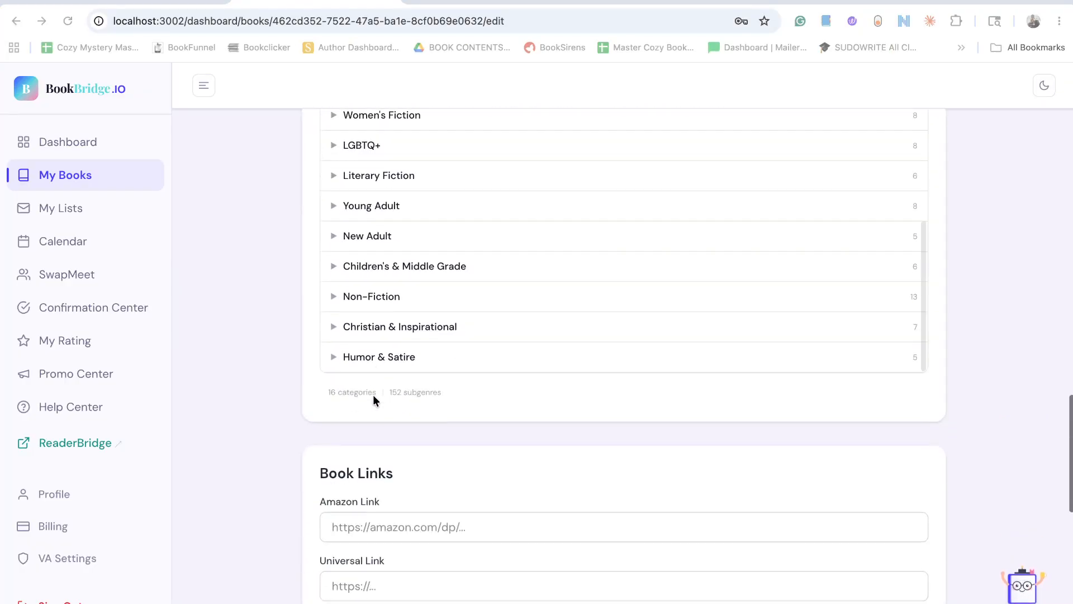
scroll(373, 398, down, 6)
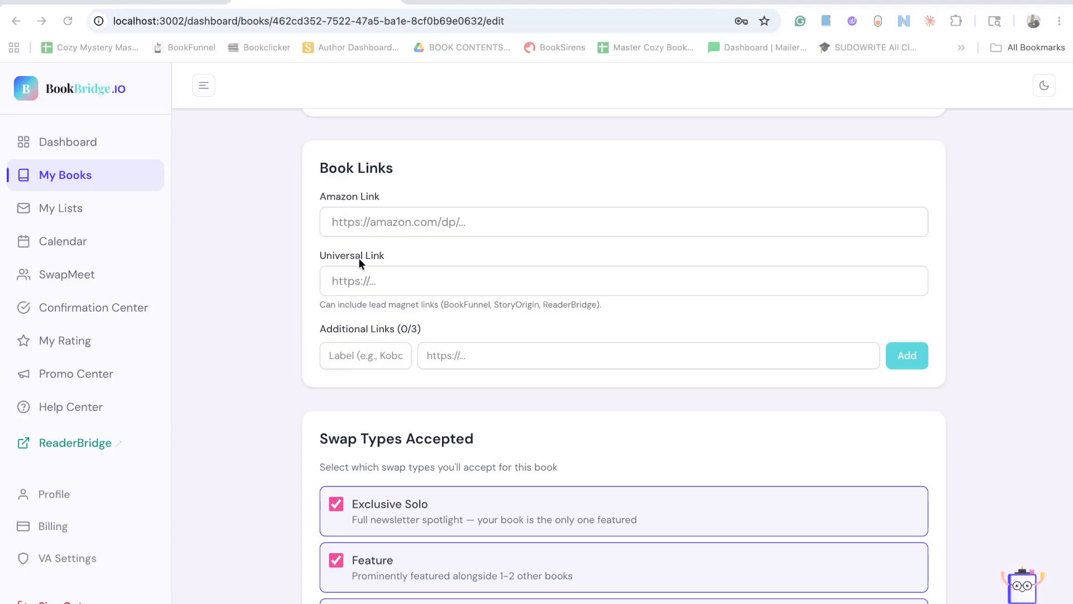
click(365, 280)
text(https://readerbridge.io/p/midnight-library-club-freebie)
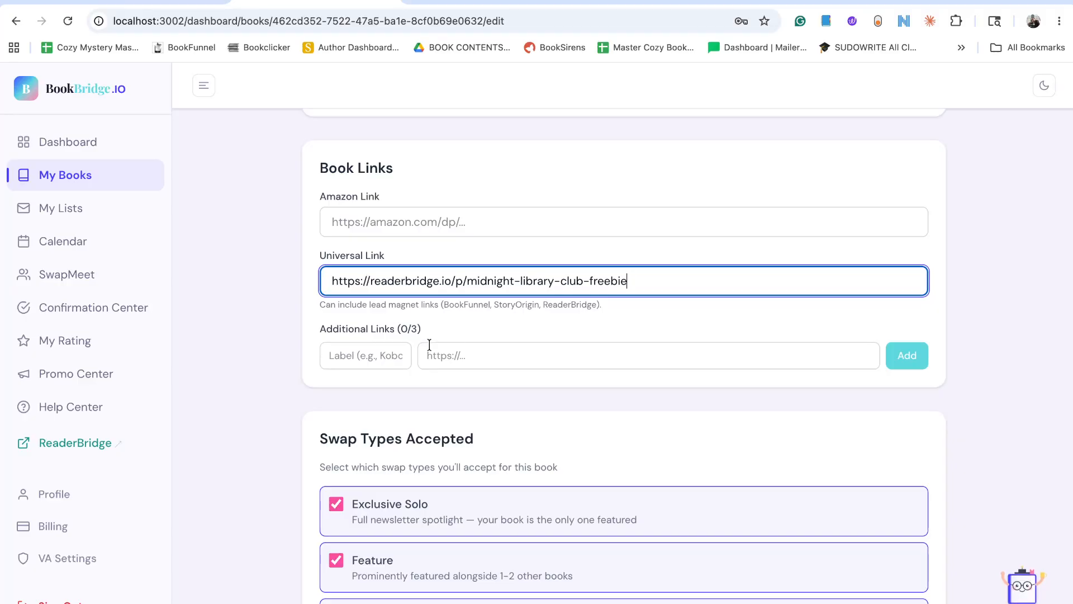
click(353, 350)
text(L)
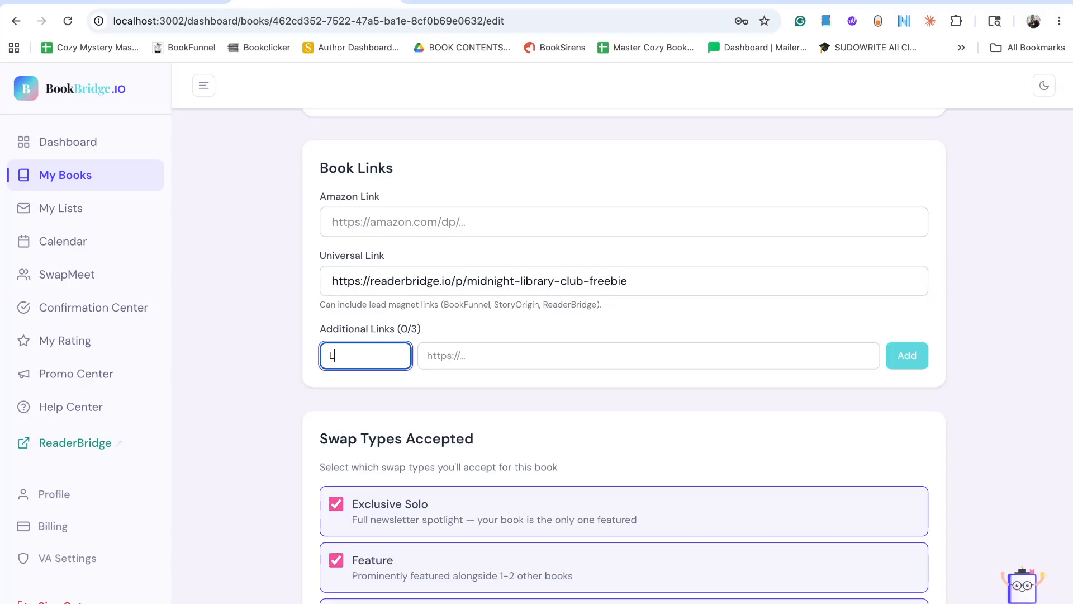
text(ead Magnet)
click(481, 354)
text(https://readerbridge.io/p/midnight-library-club-freebie)
Clear the Universal Link and add the Lead Magnet entry to the book's additional links.
click(502, 280)
key(ctrl+a)
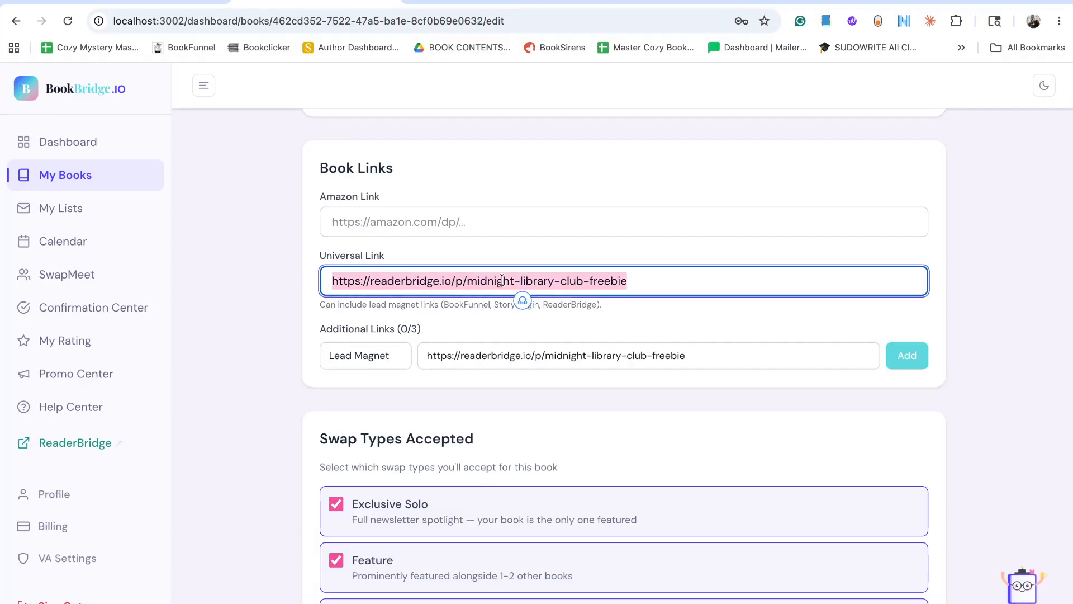
key(BackSpace)
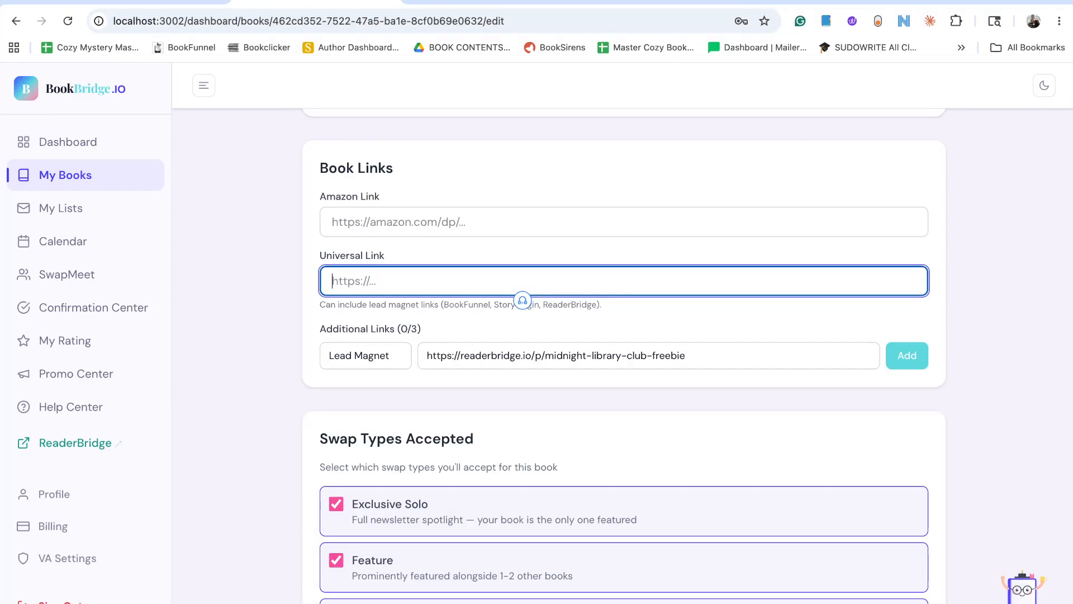
click(899, 346)
scroll(961, 293, down, 2)
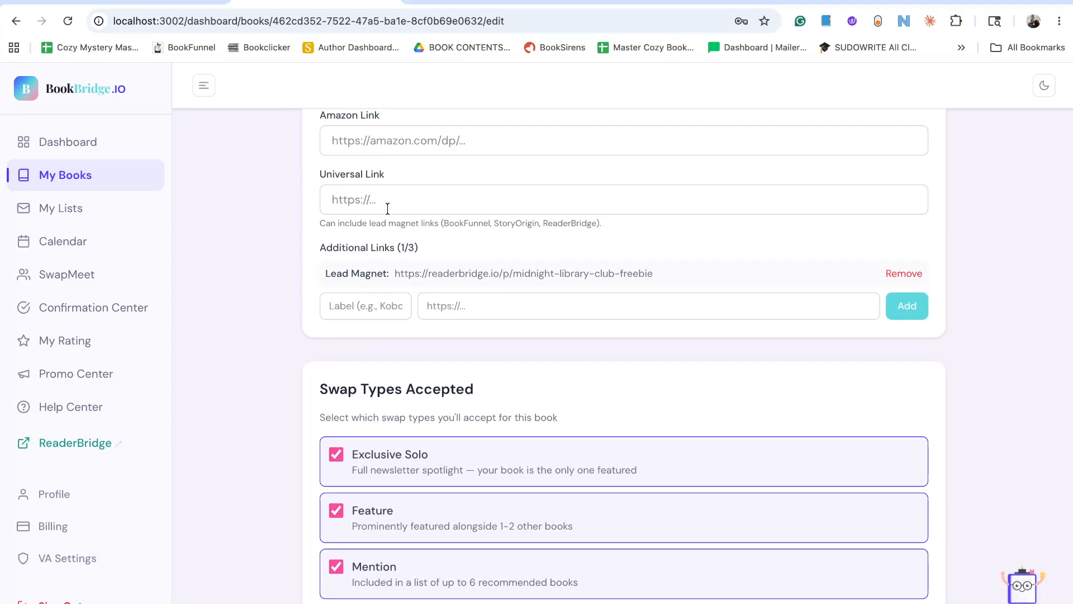
Return to My Books, reopen The Midnight Library Club for editing and check its Book Links section.
scroll(341, 337, up, 20)
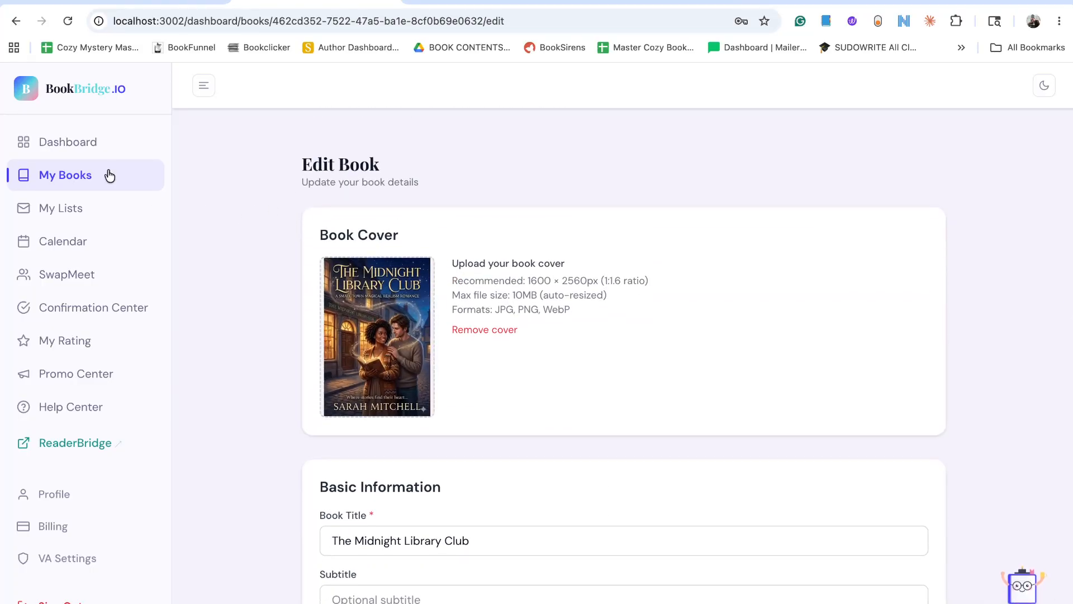
click(89, 176)
mouse_move(256, 353)
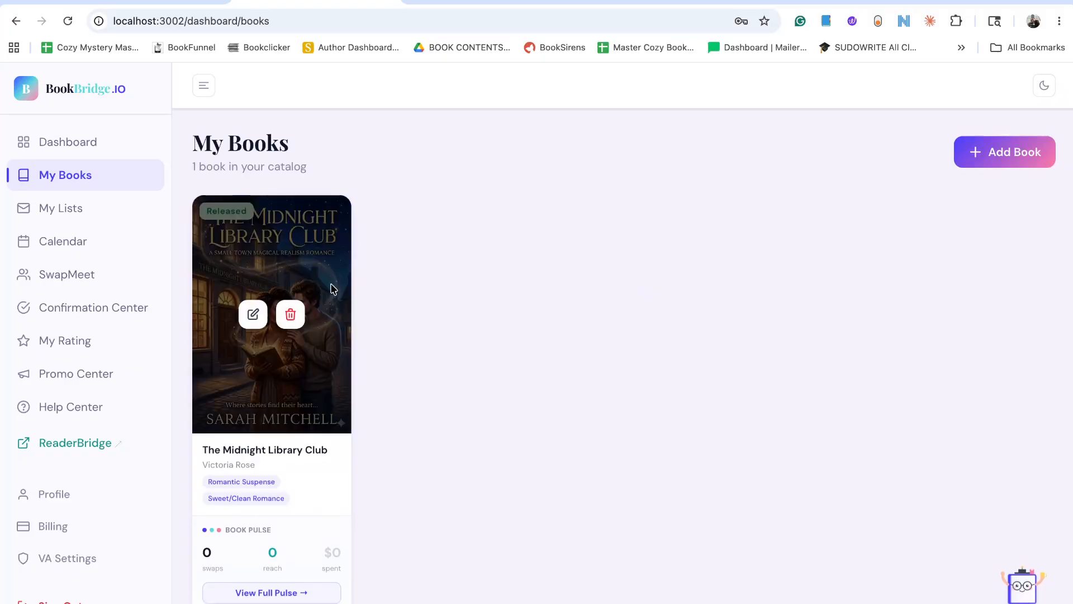
click(252, 314)
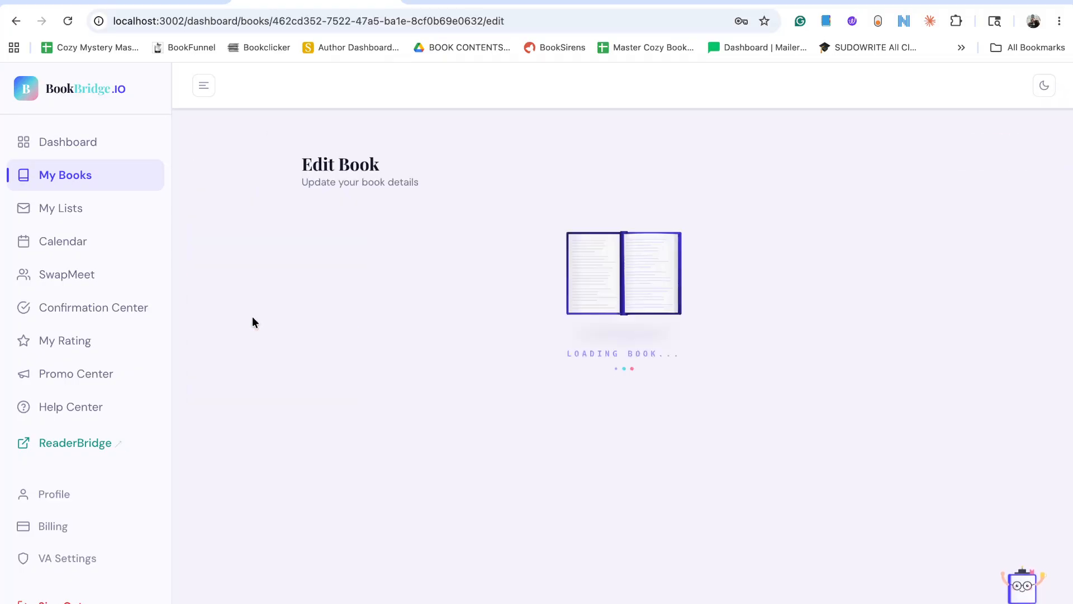
scroll(294, 382, down, 5)
scroll(294, 383, down, 20)
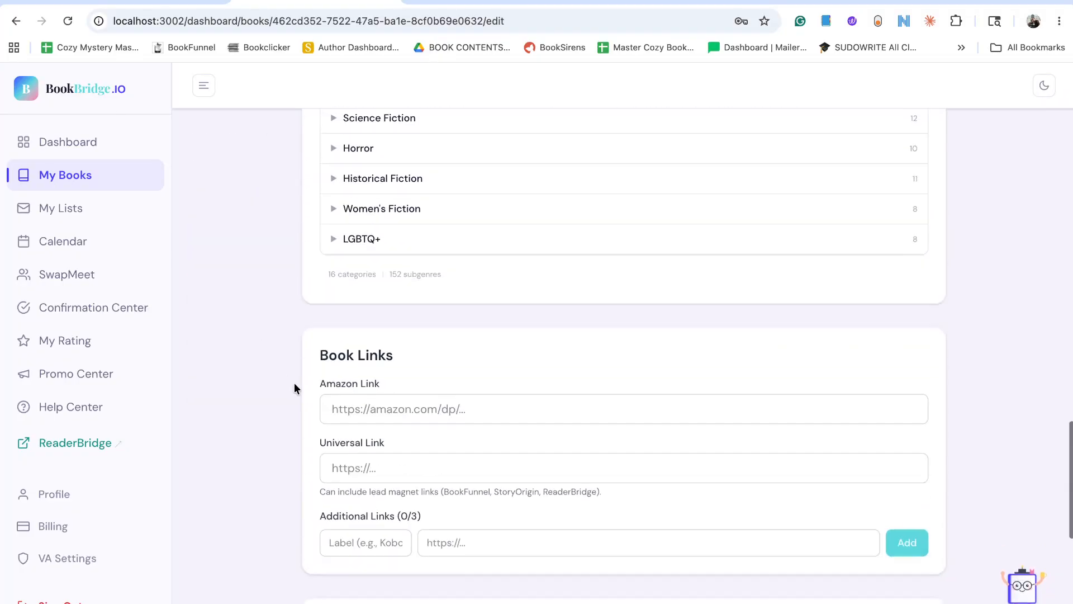
scroll(294, 382, up, 1)
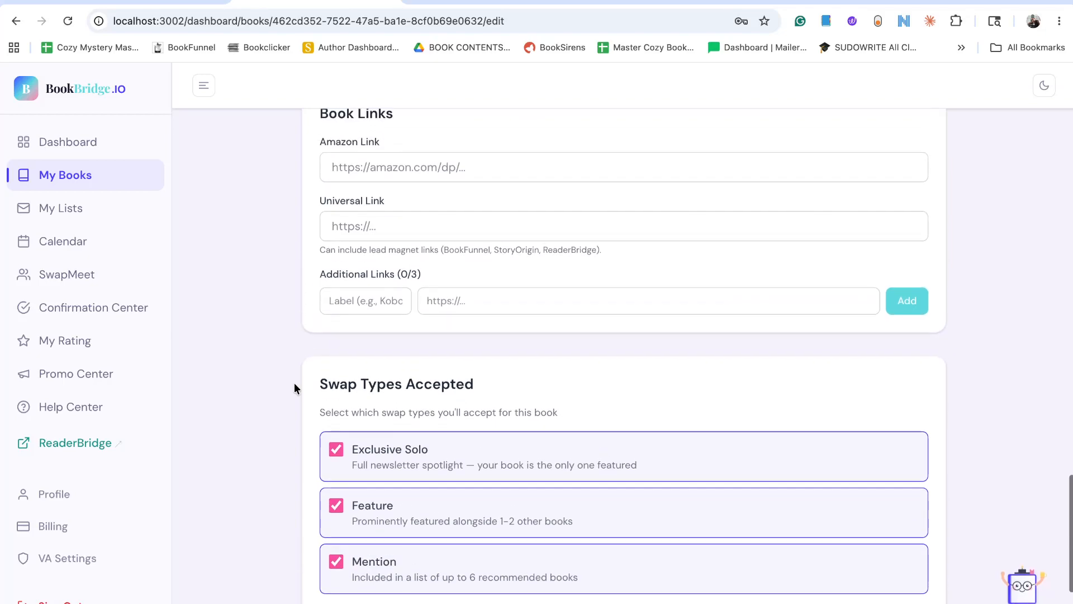
click(379, 294)
text(L)
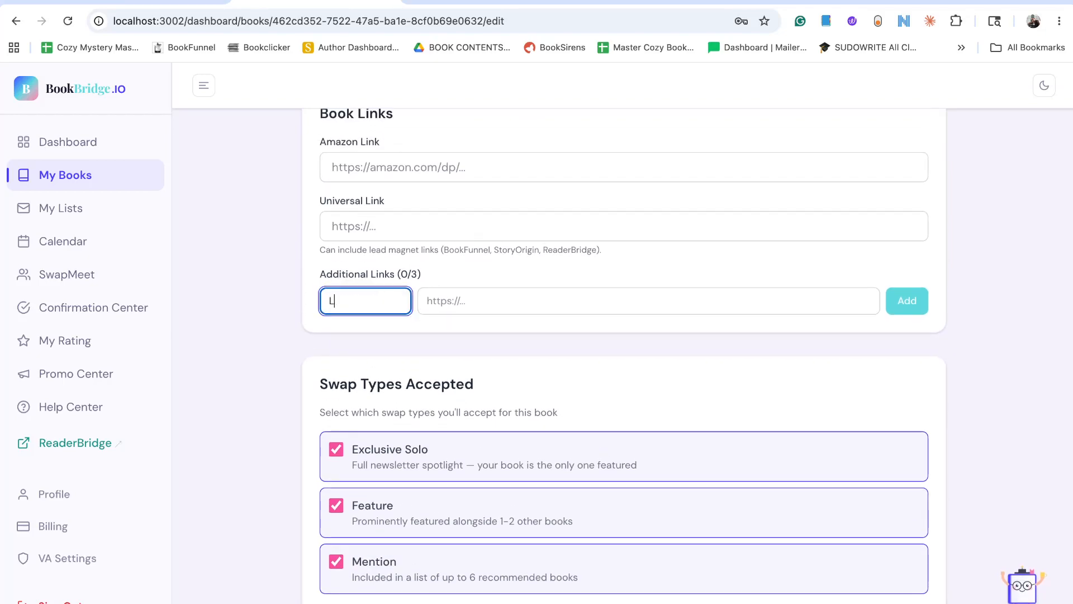
text(ead Magnet)
key(Tab)
text(https://readerbridge.io/p/midnight-library-club-freebie)
click(907, 300)
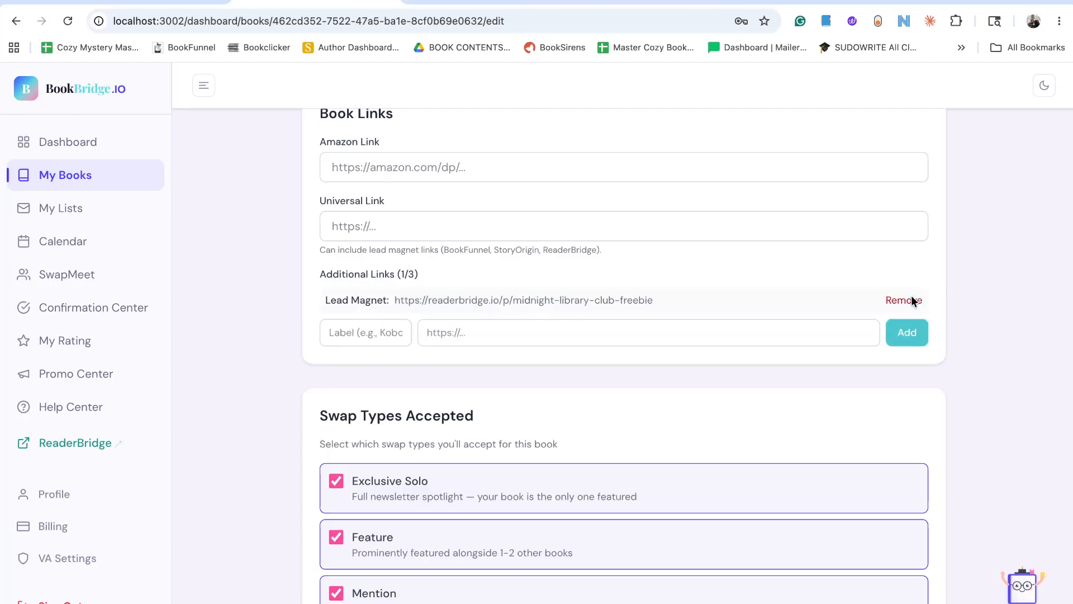
scroll(754, 271, down, 5)
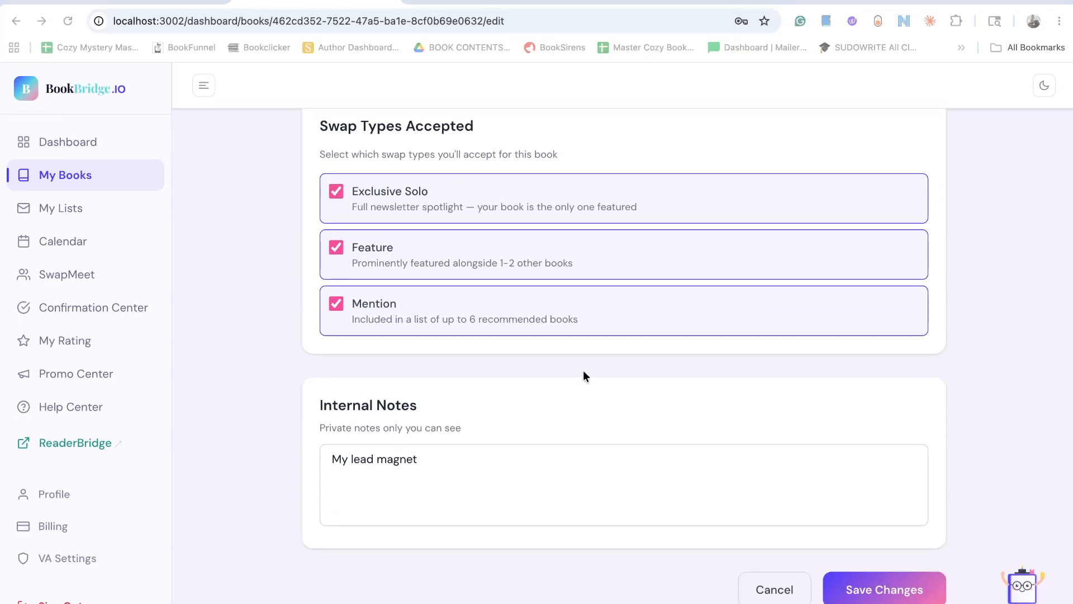
click(864, 587)
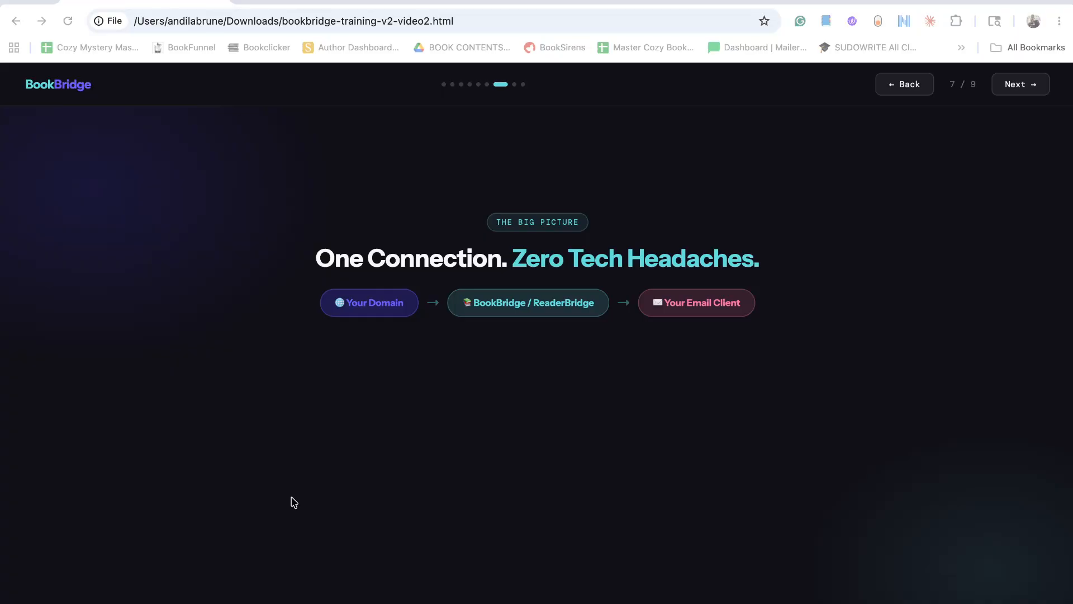
click(1036, 89)
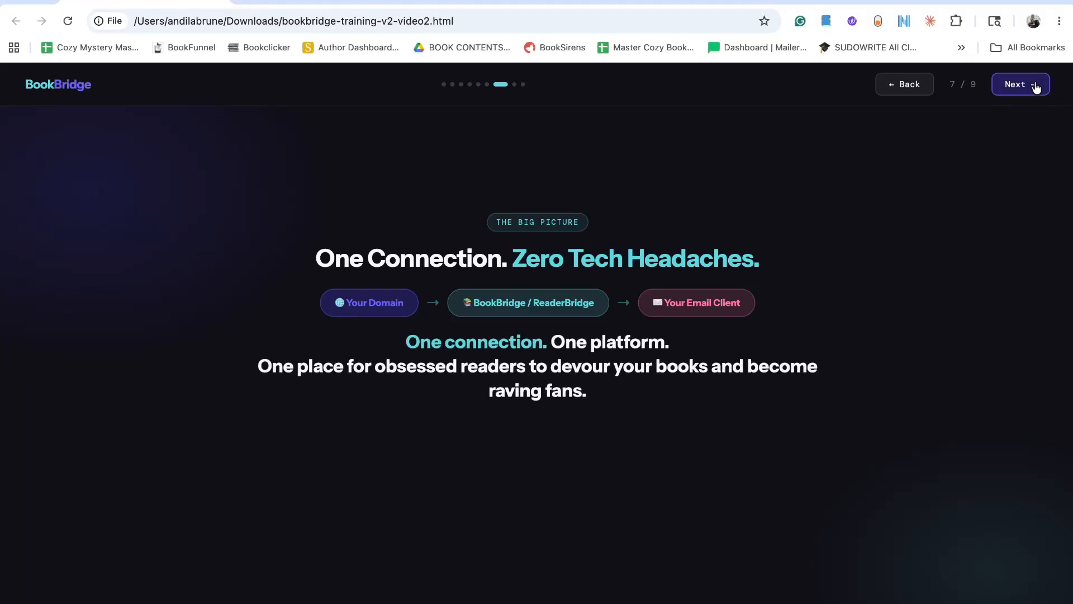
click(254, 65)
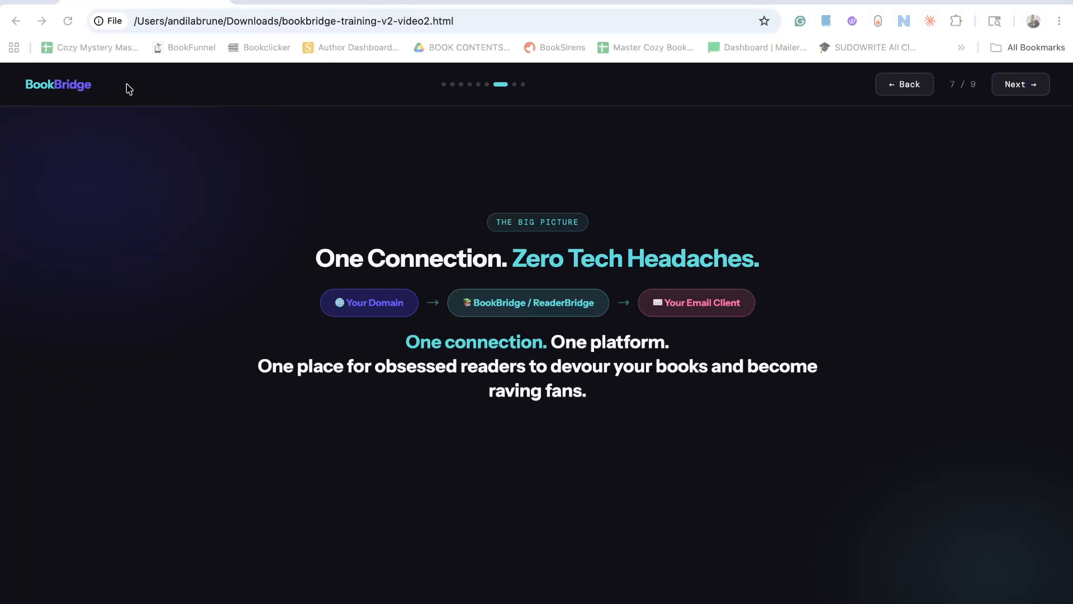
click(1015, 86)
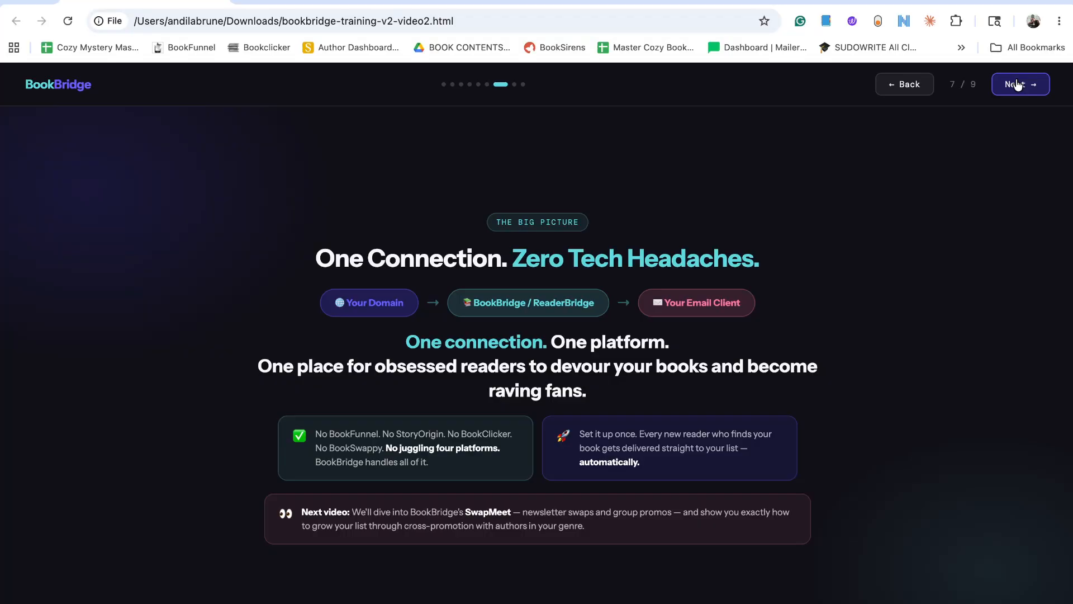
click(1017, 83)
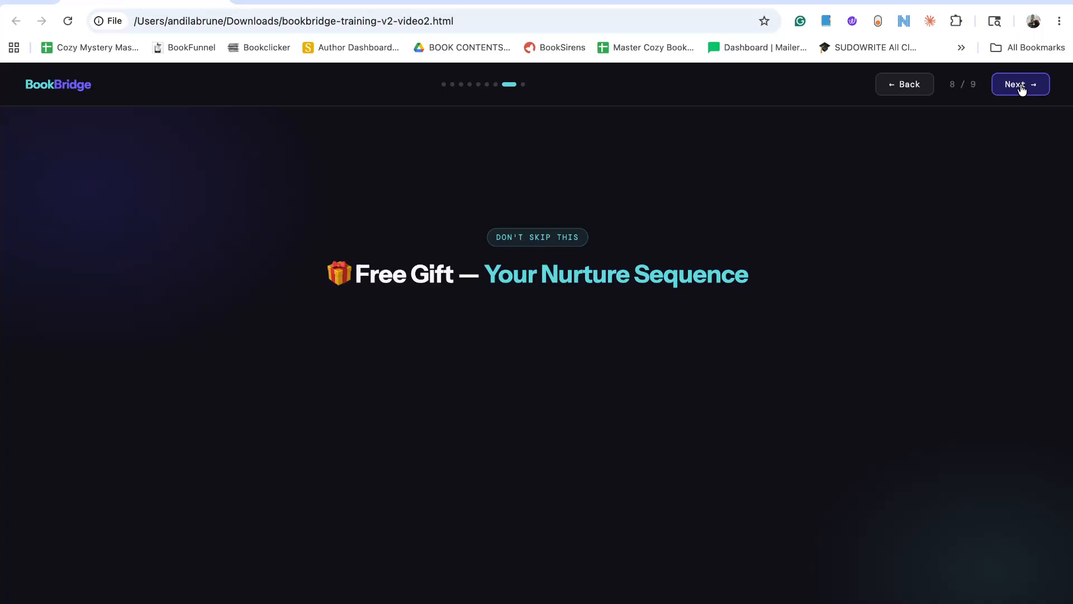
click(1021, 87)
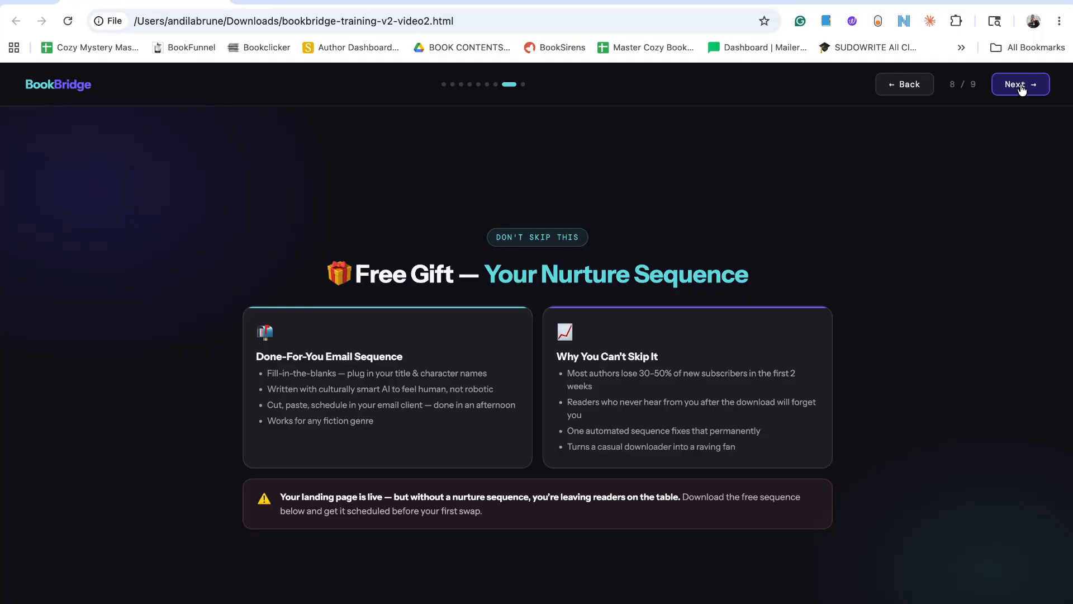
click(1021, 85)
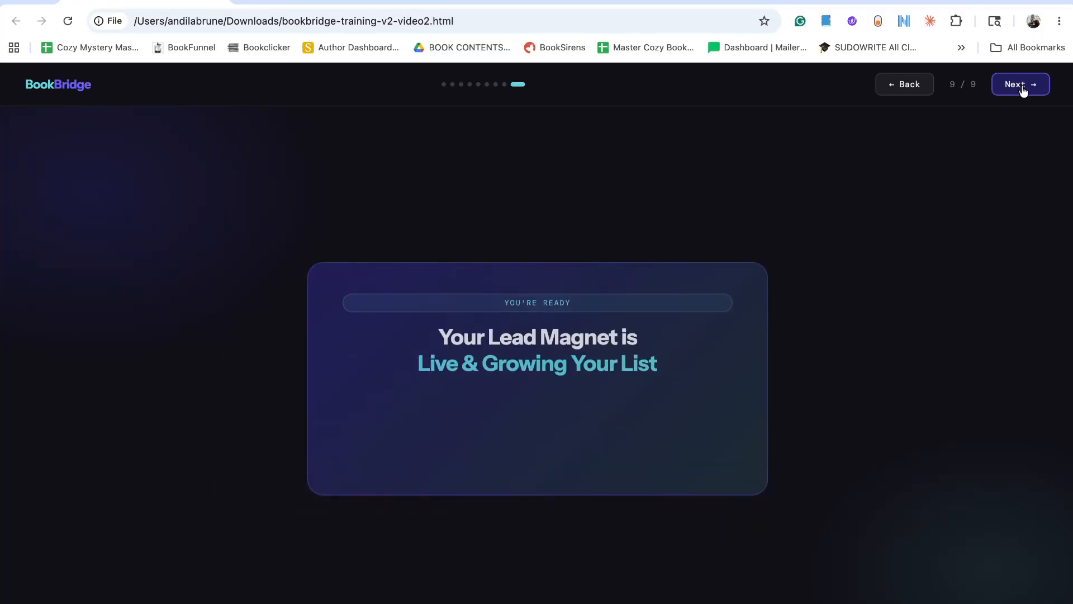